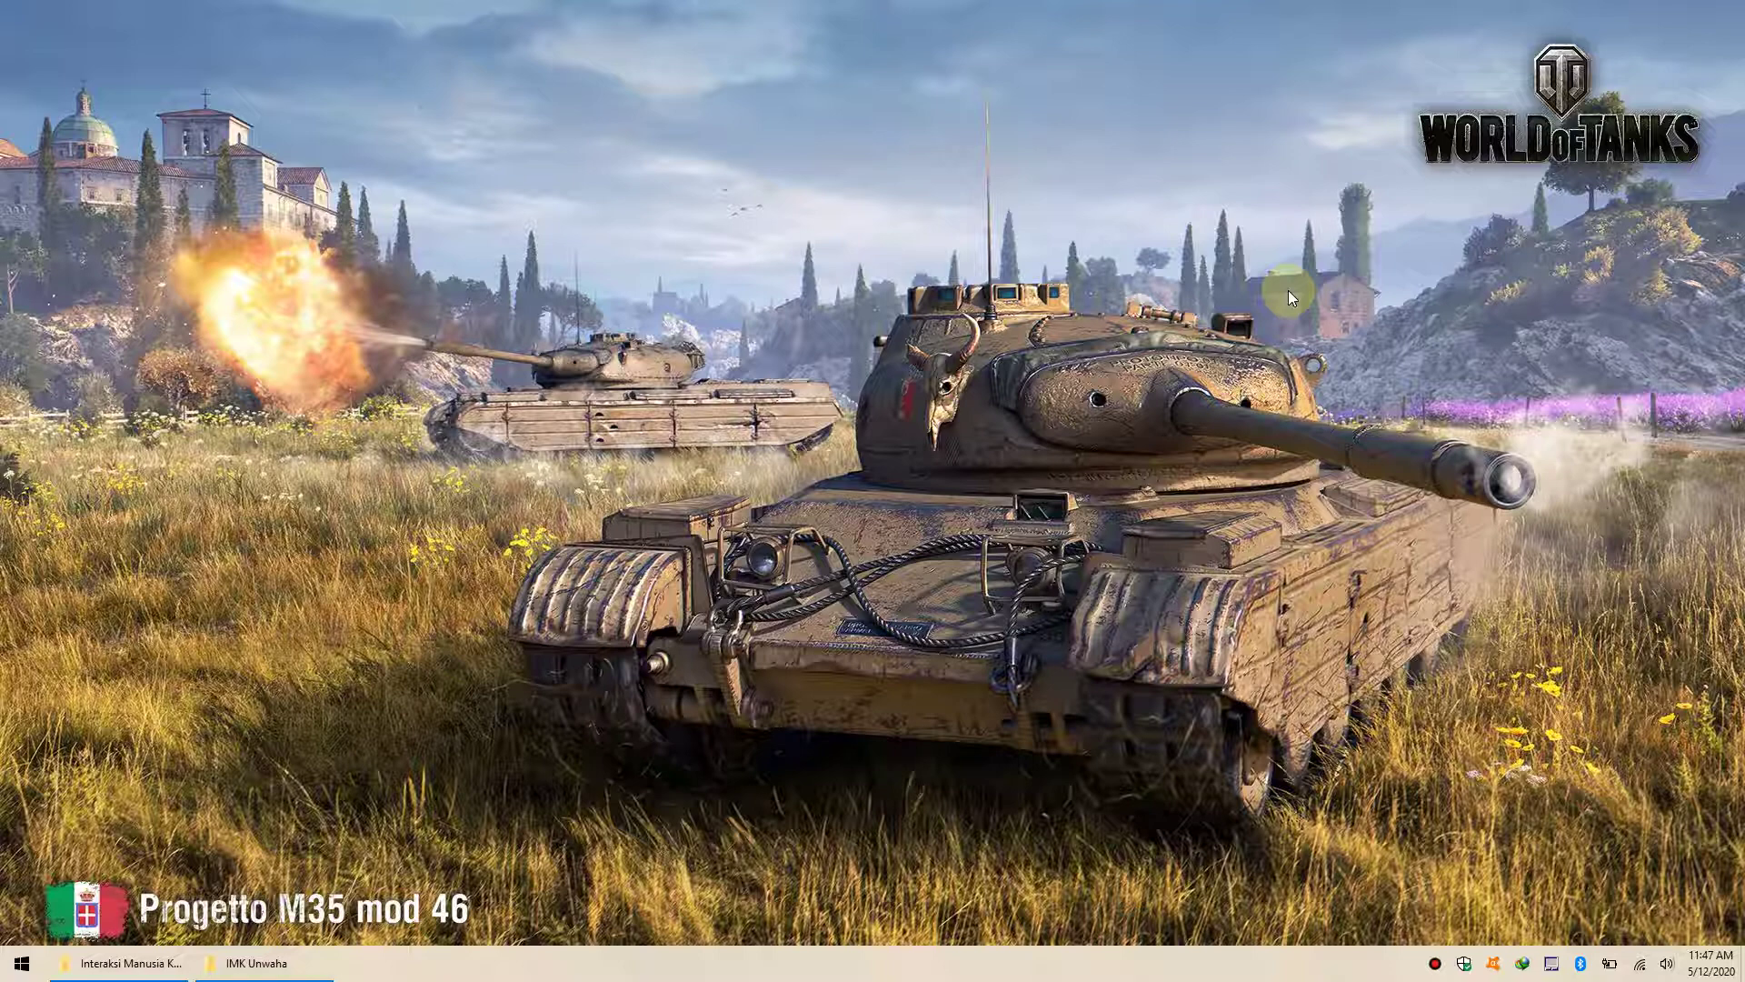
- Launch Balsamiq Mockups 3
click(22, 963)
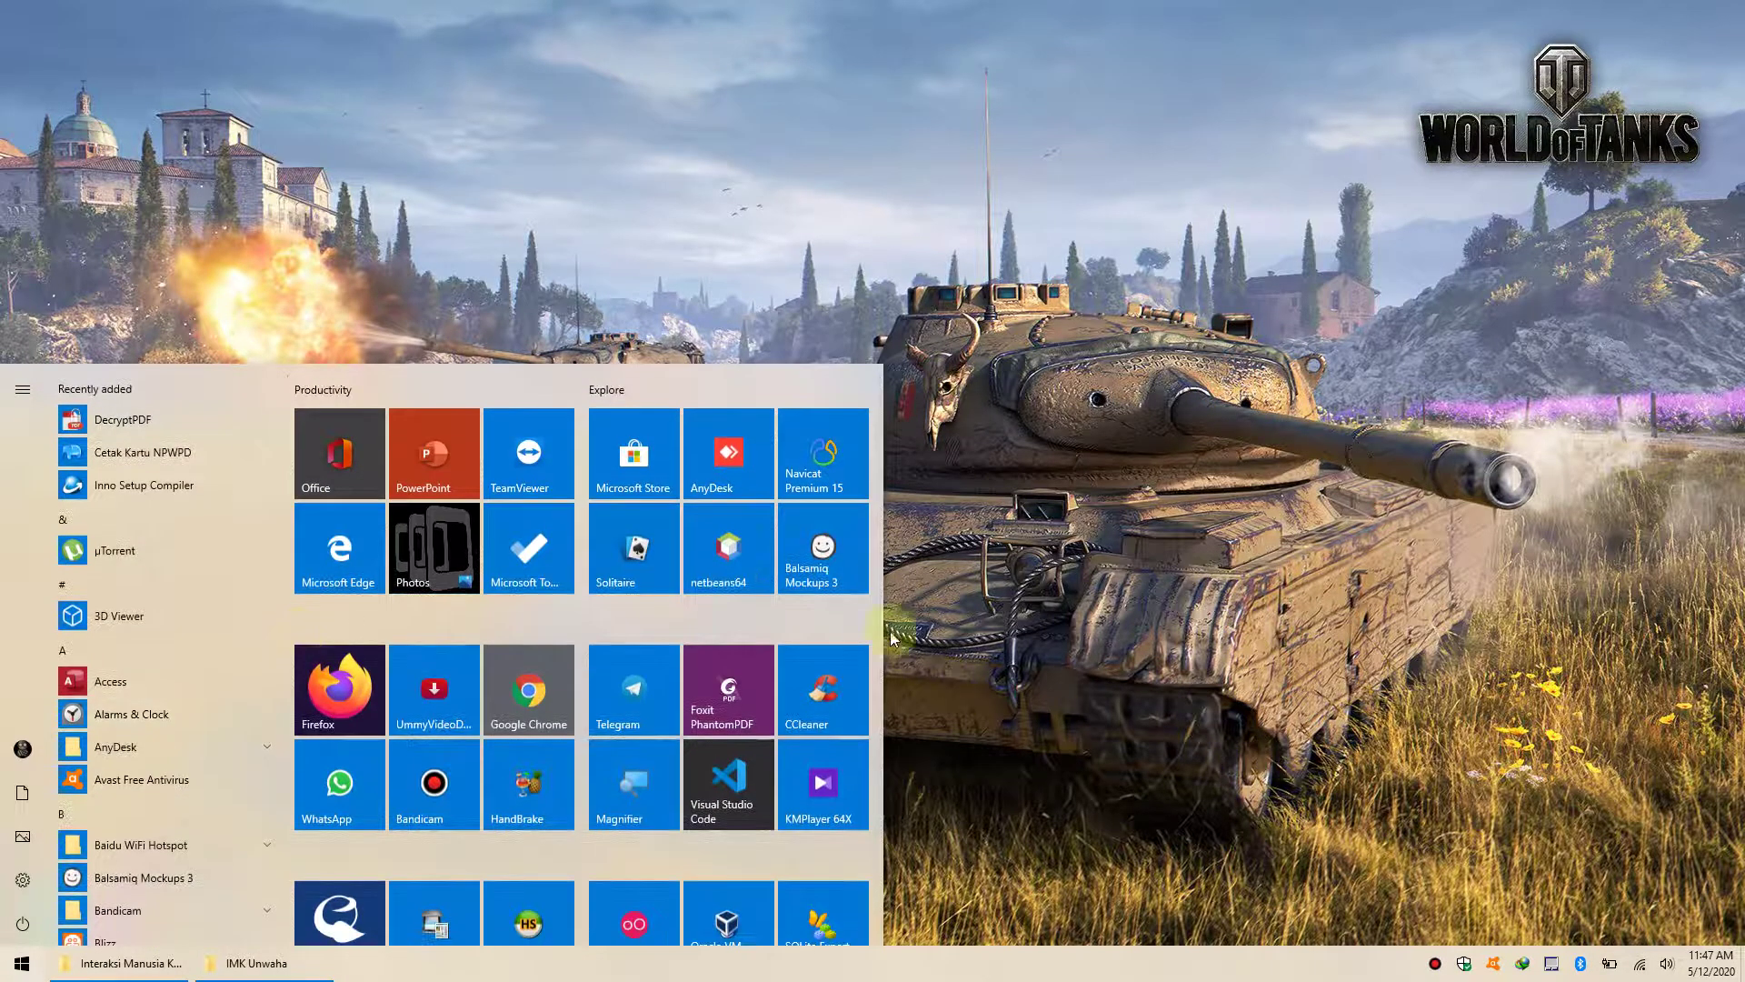
click(823, 557)
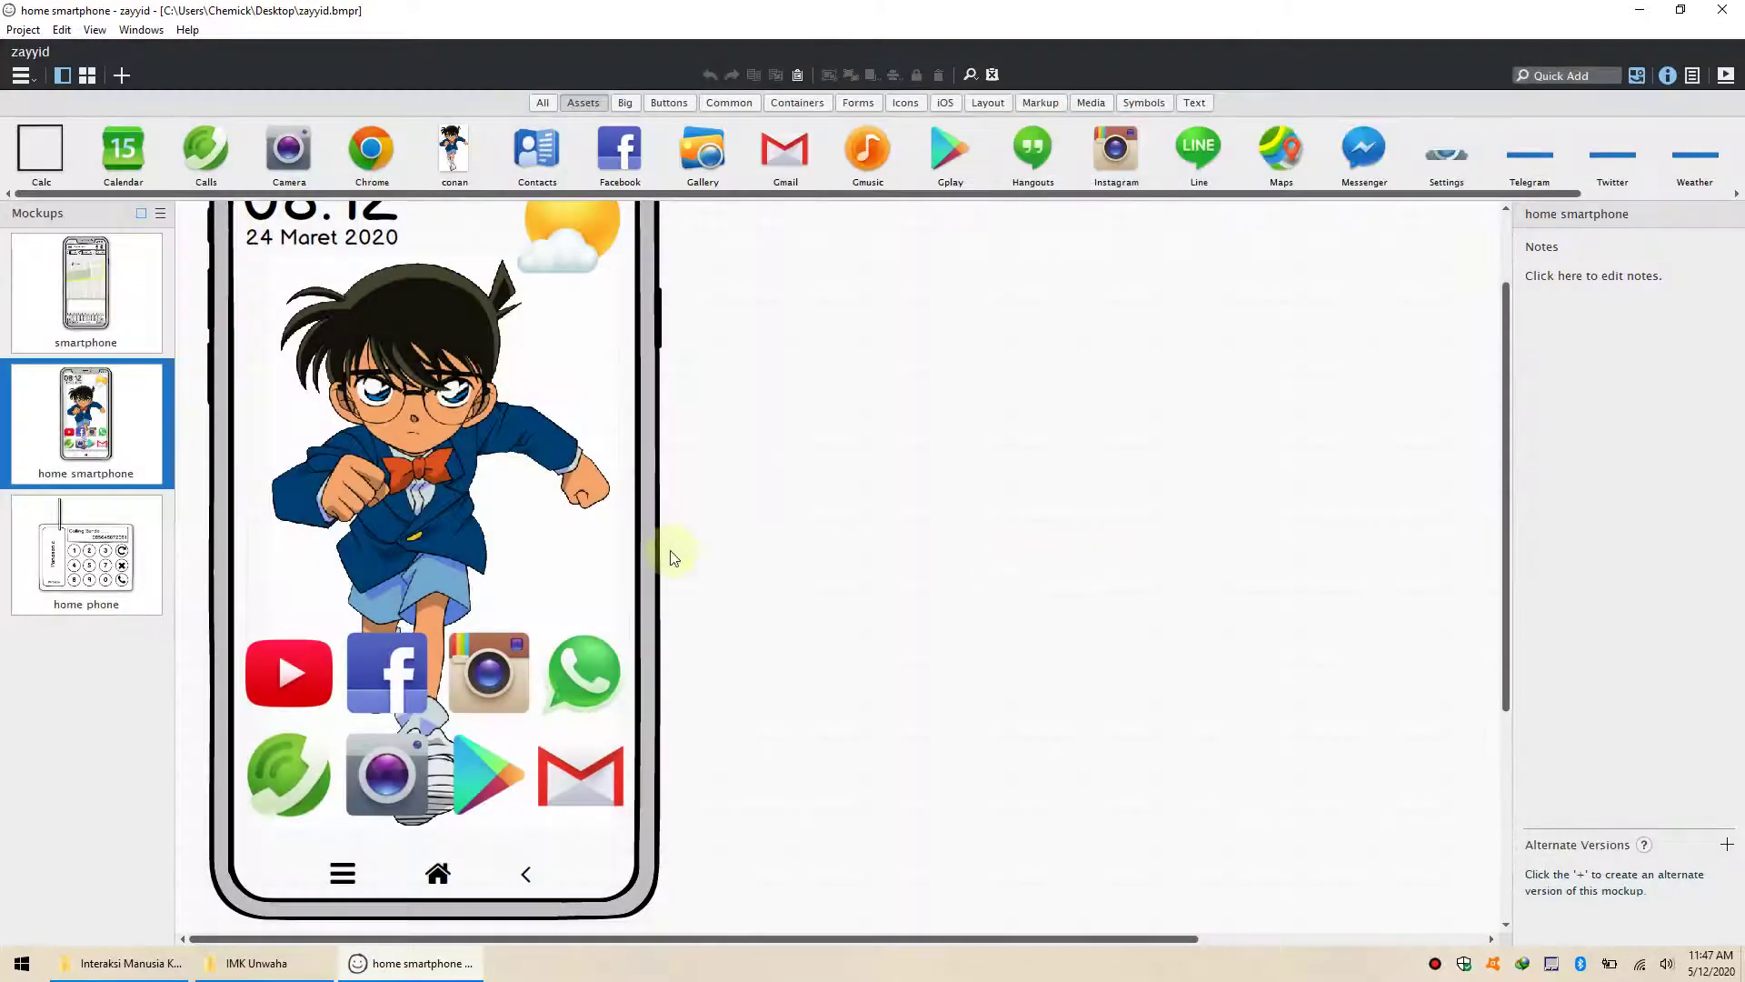
- Look through the existing project's smartphone, home smartphone and home phone mockups
click(137, 270)
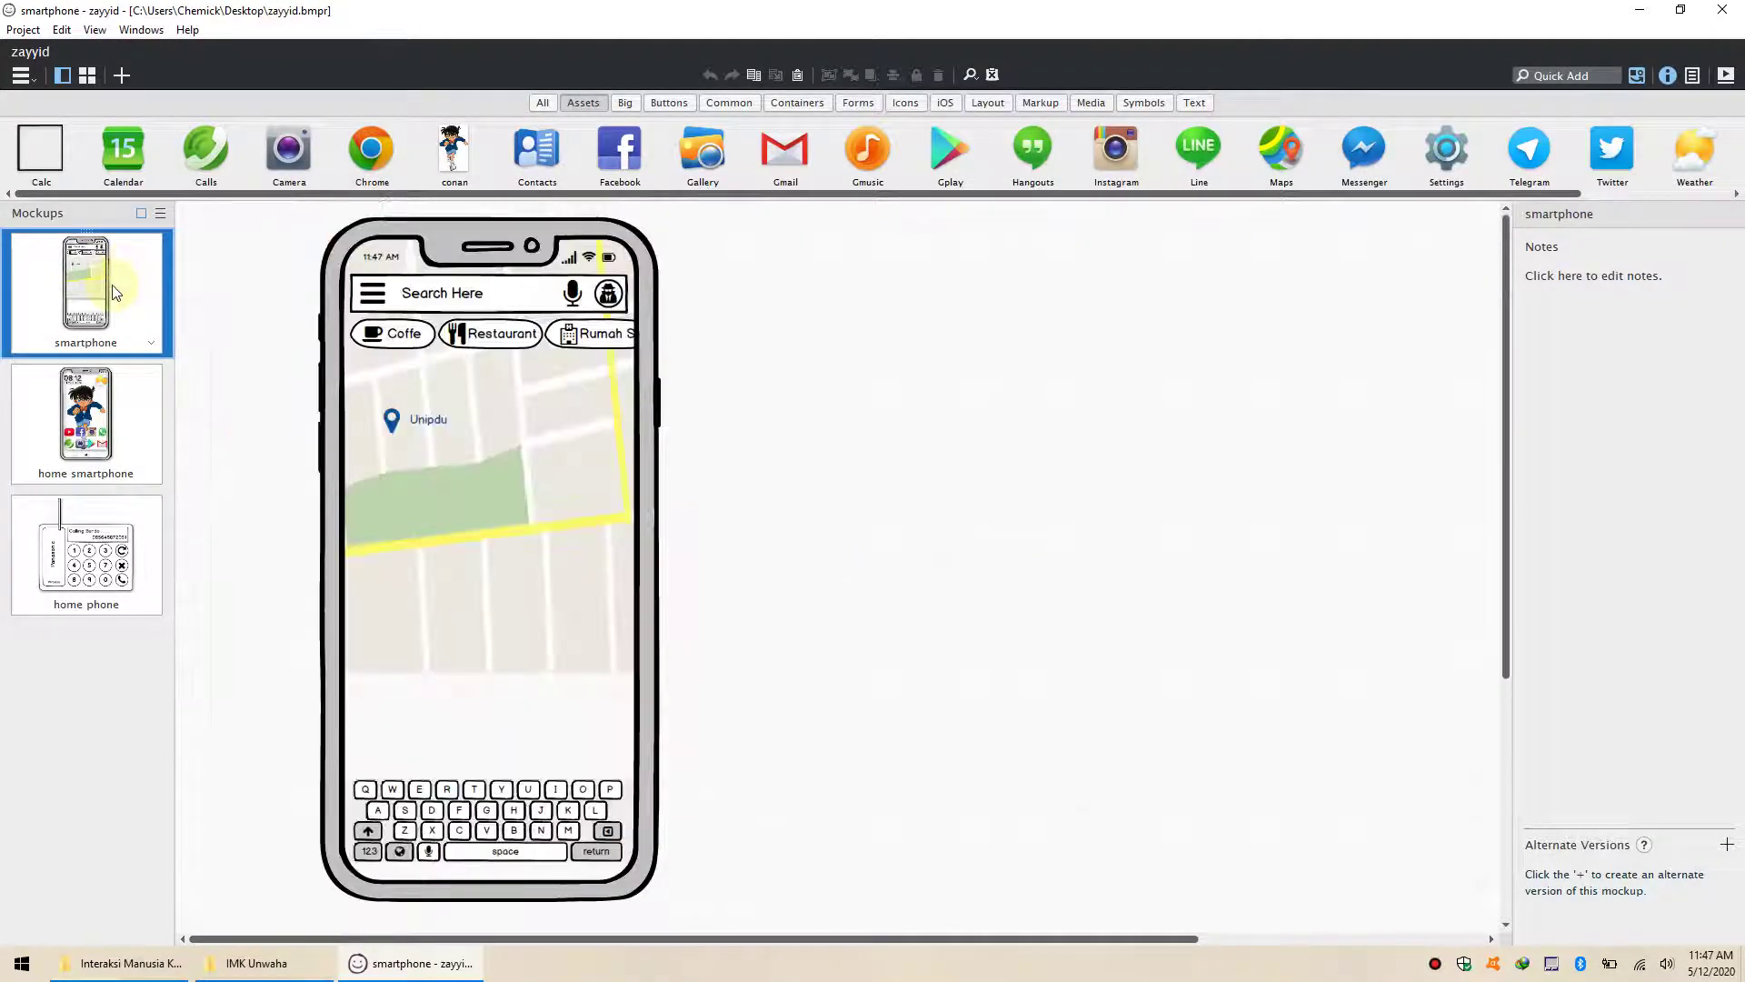
click(84, 407)
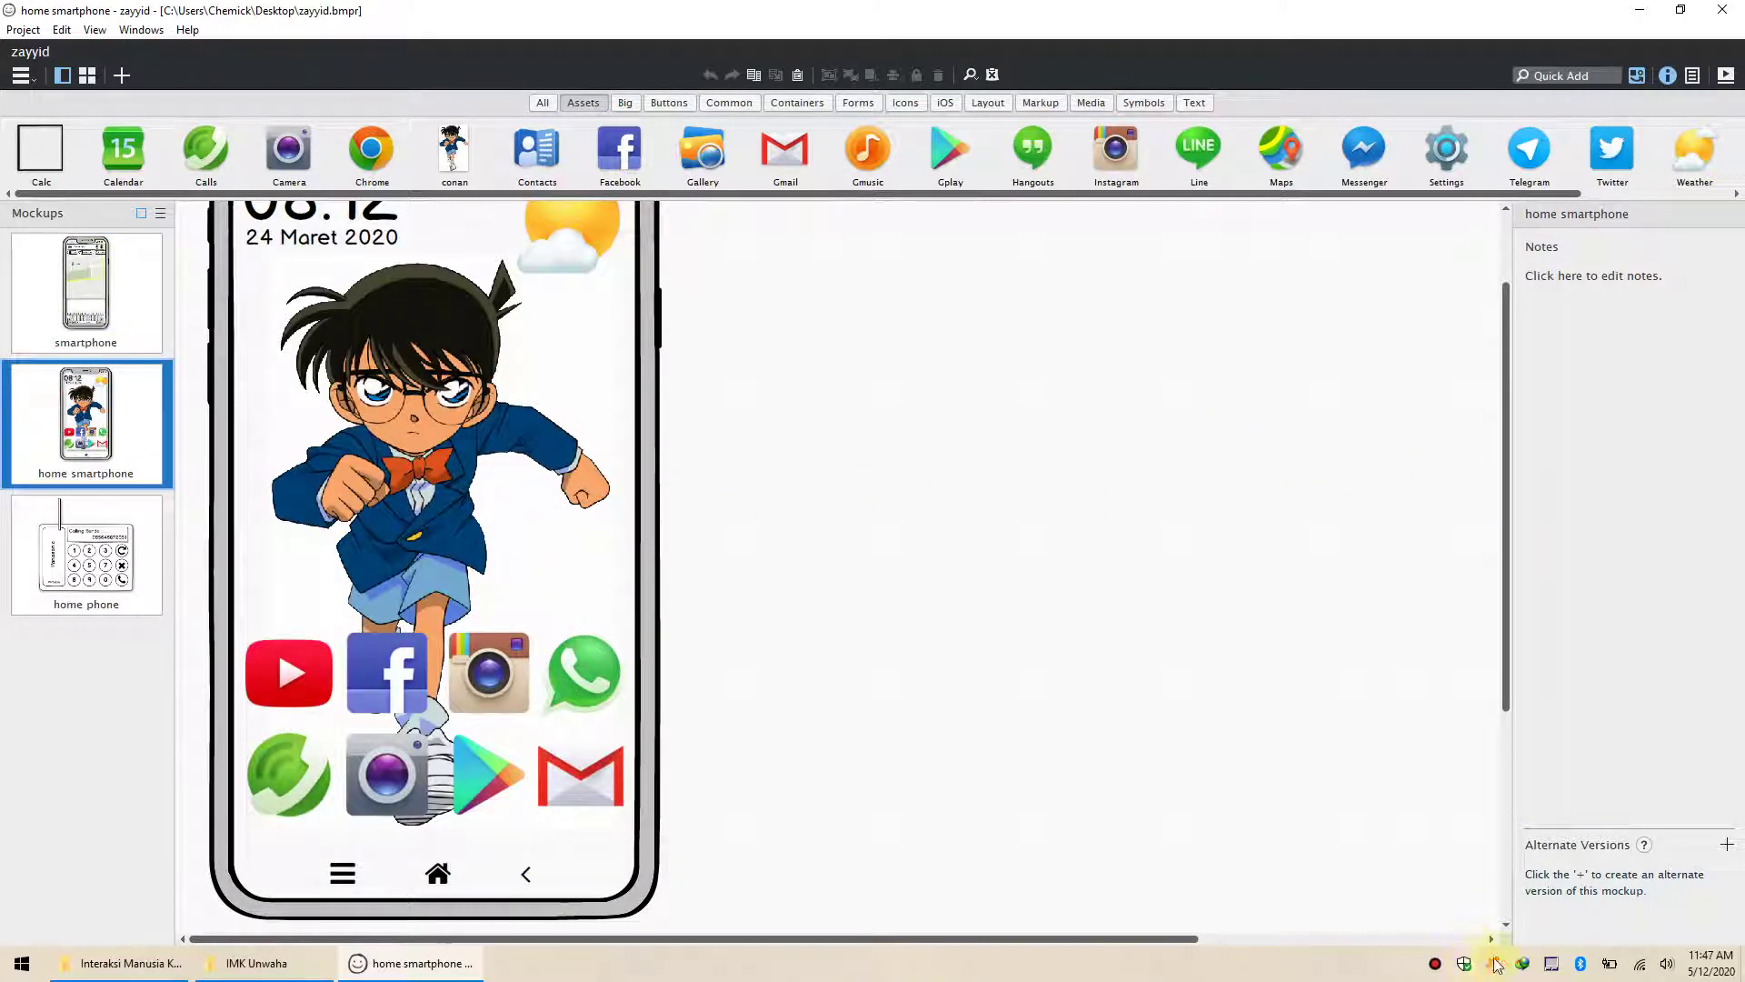
drag(1509, 423, 1507, 368)
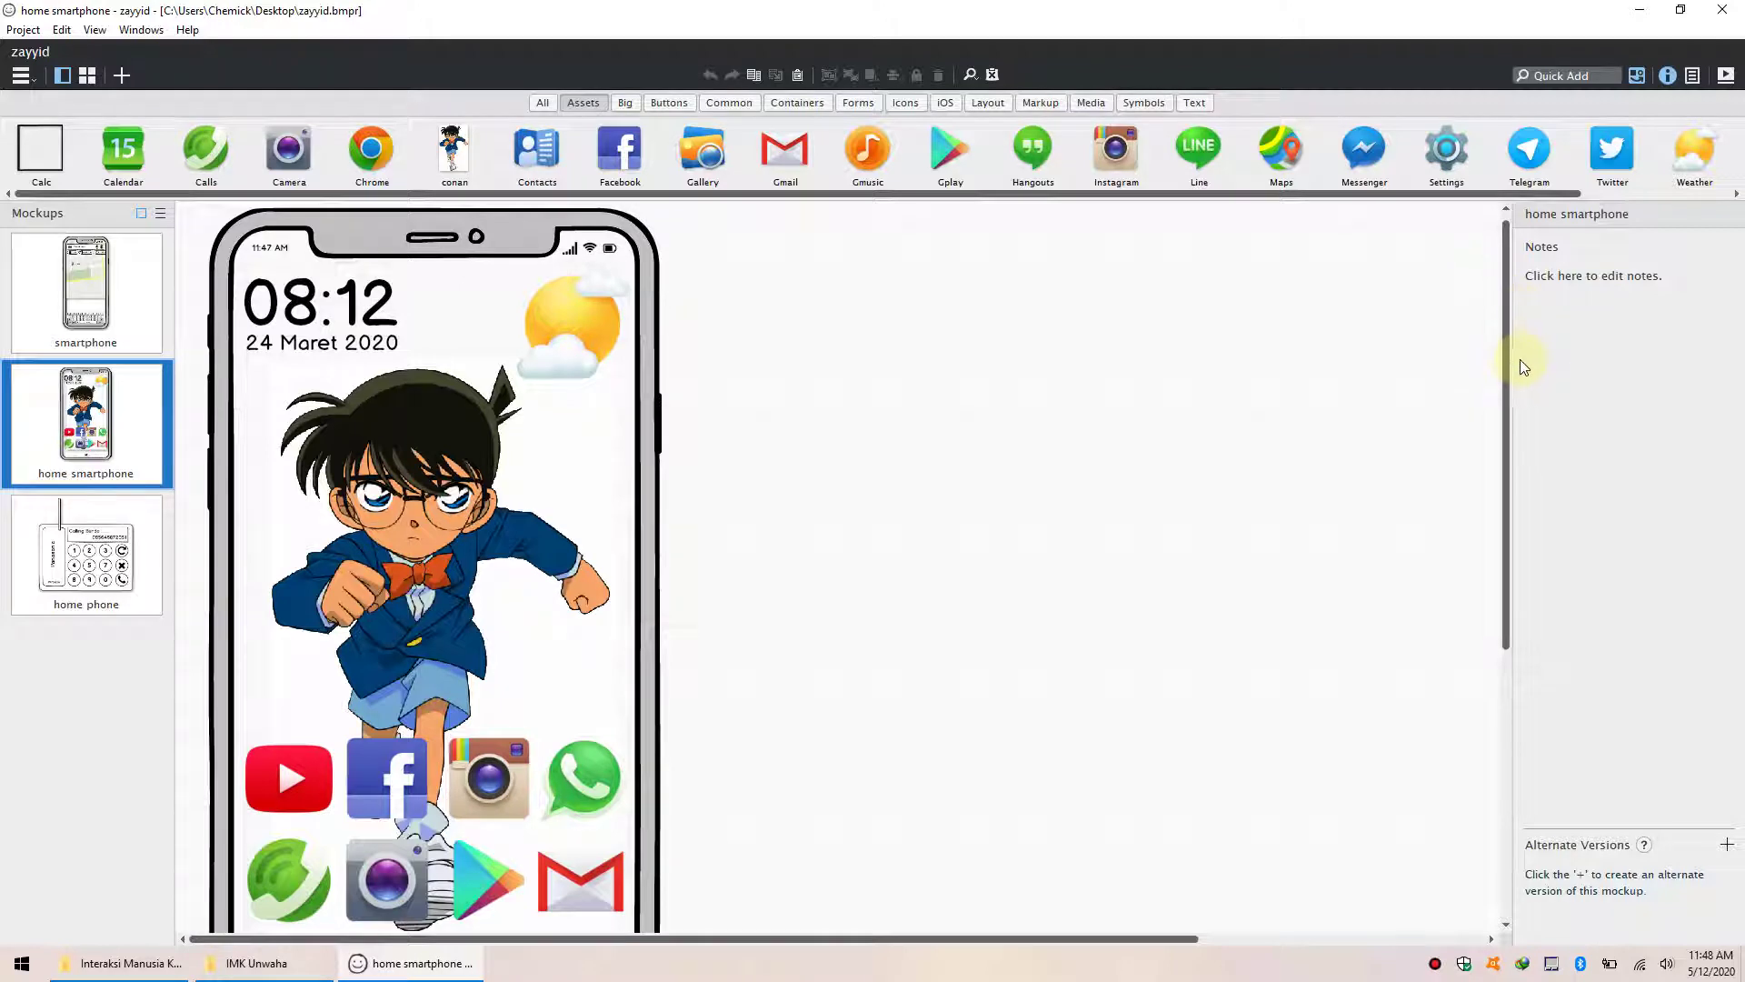
drag(1508, 378, 1009, 514)
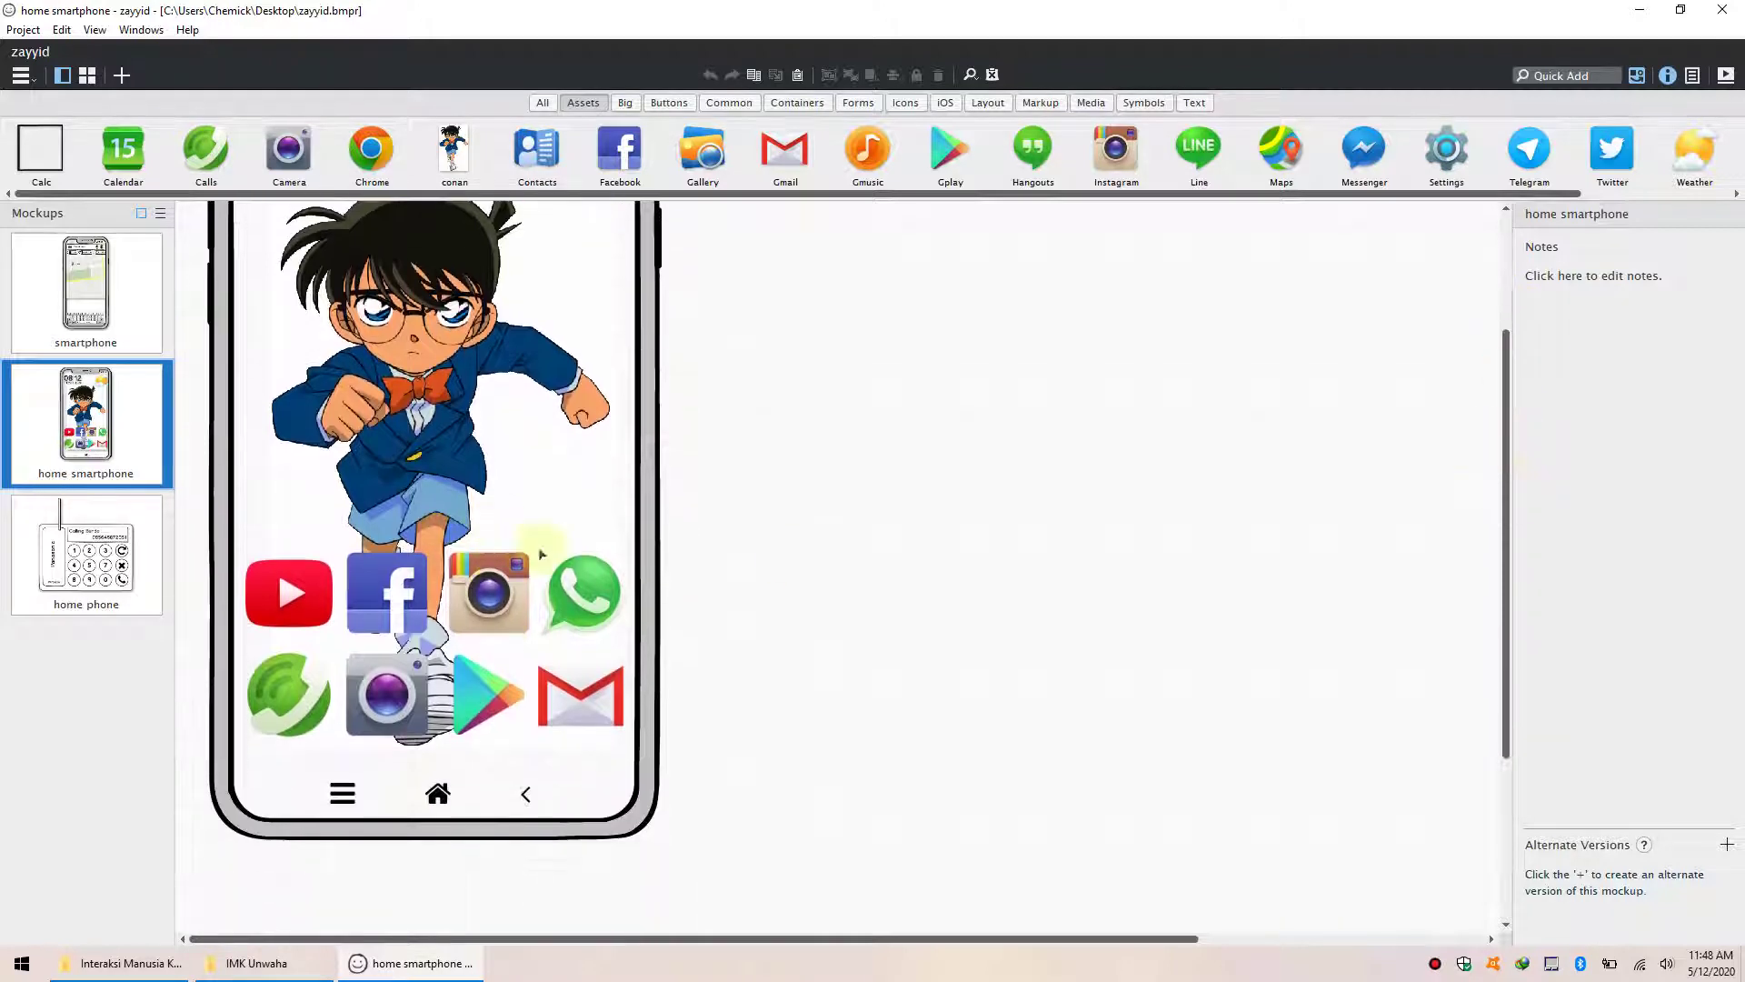
click(105, 520)
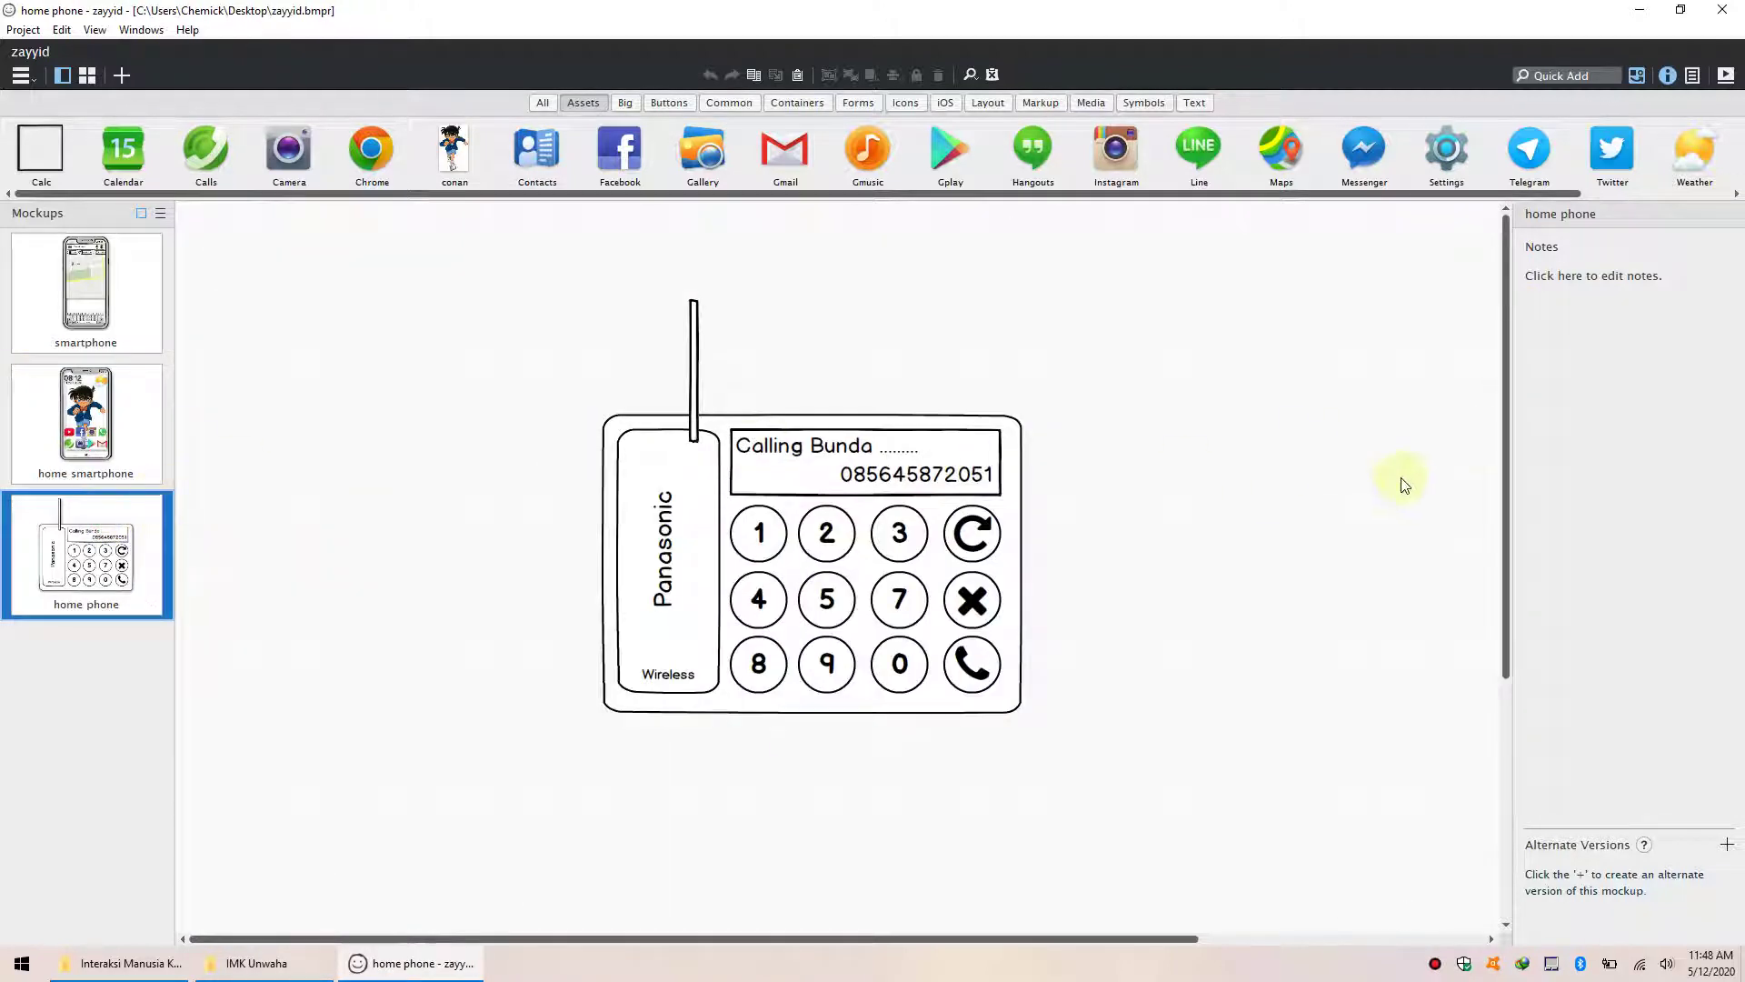
click(87, 426)
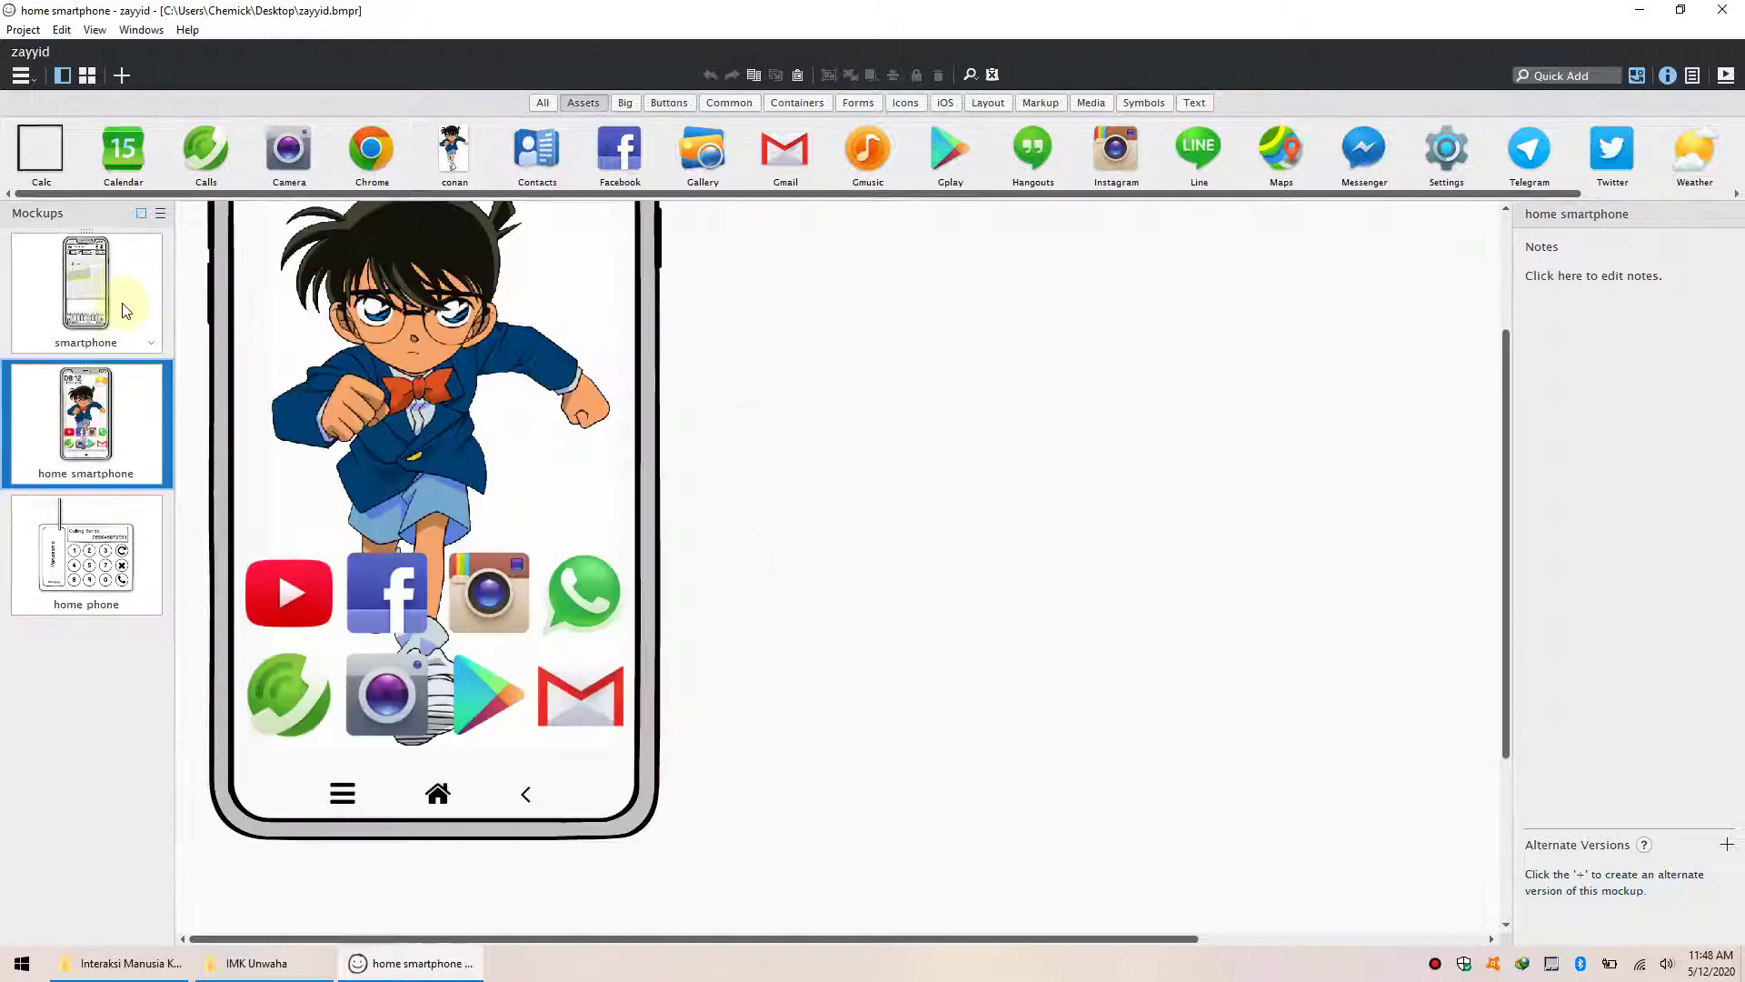
click(101, 314)
right_click(101, 313)
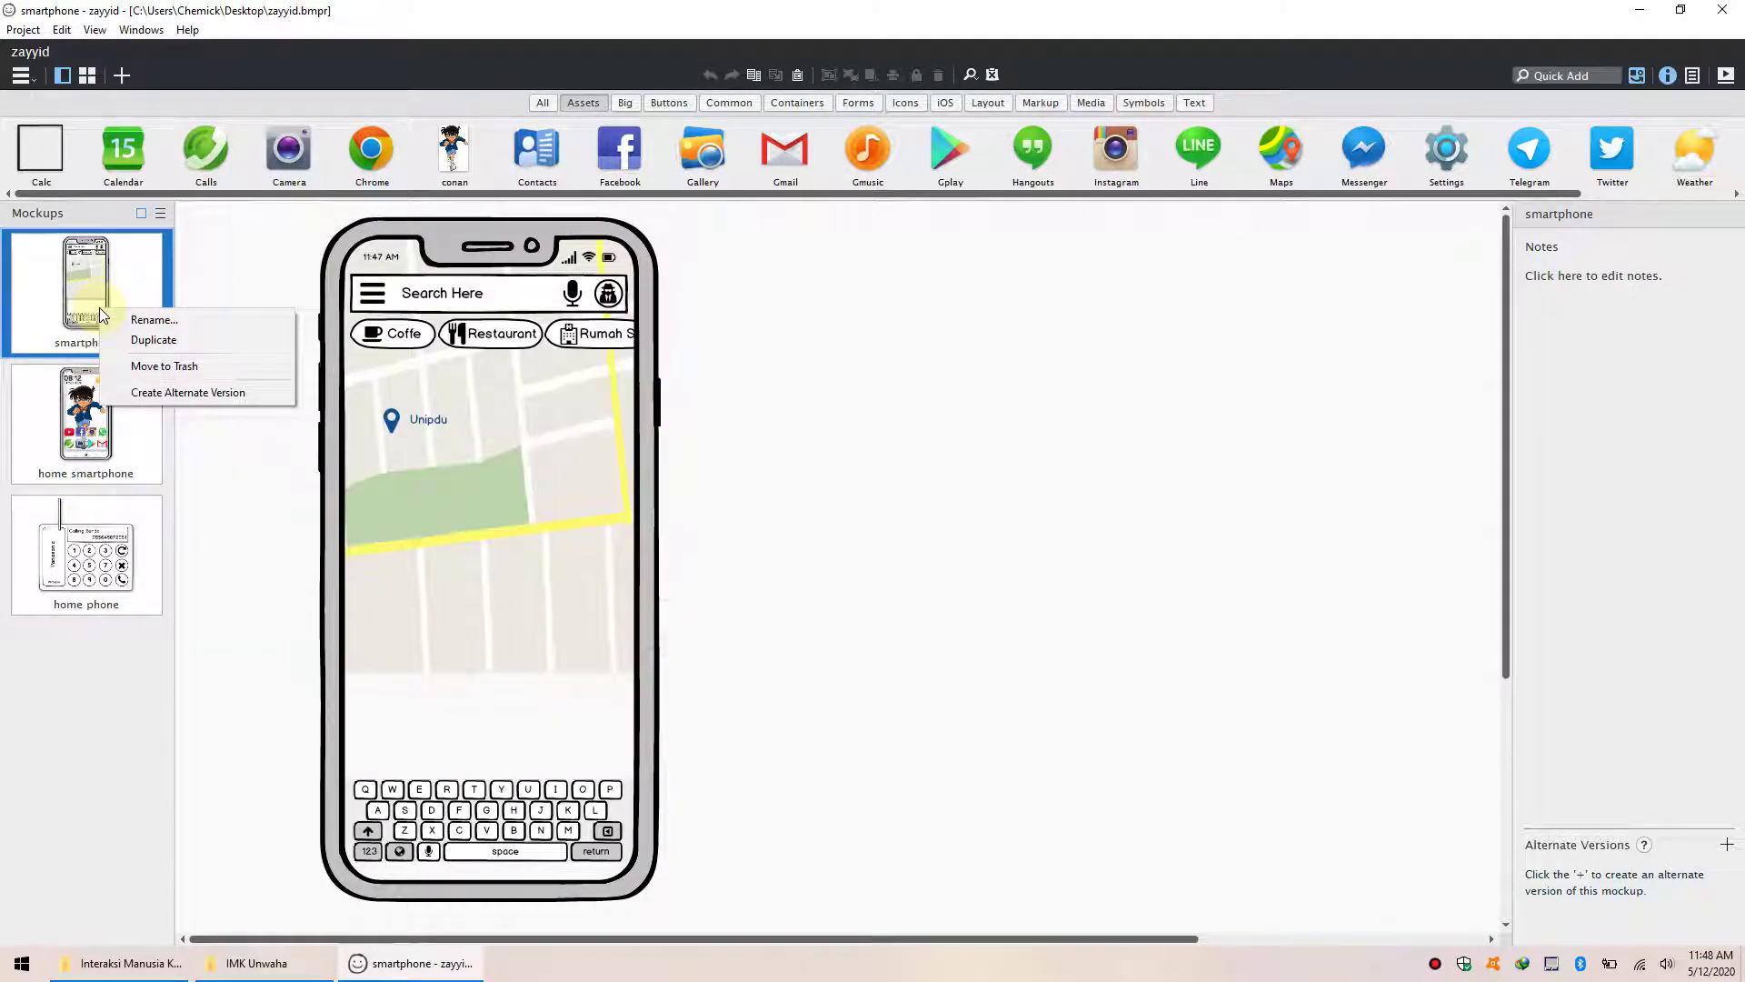
- Create a new project, close the old project's window and maximize the new one
click(22, 29)
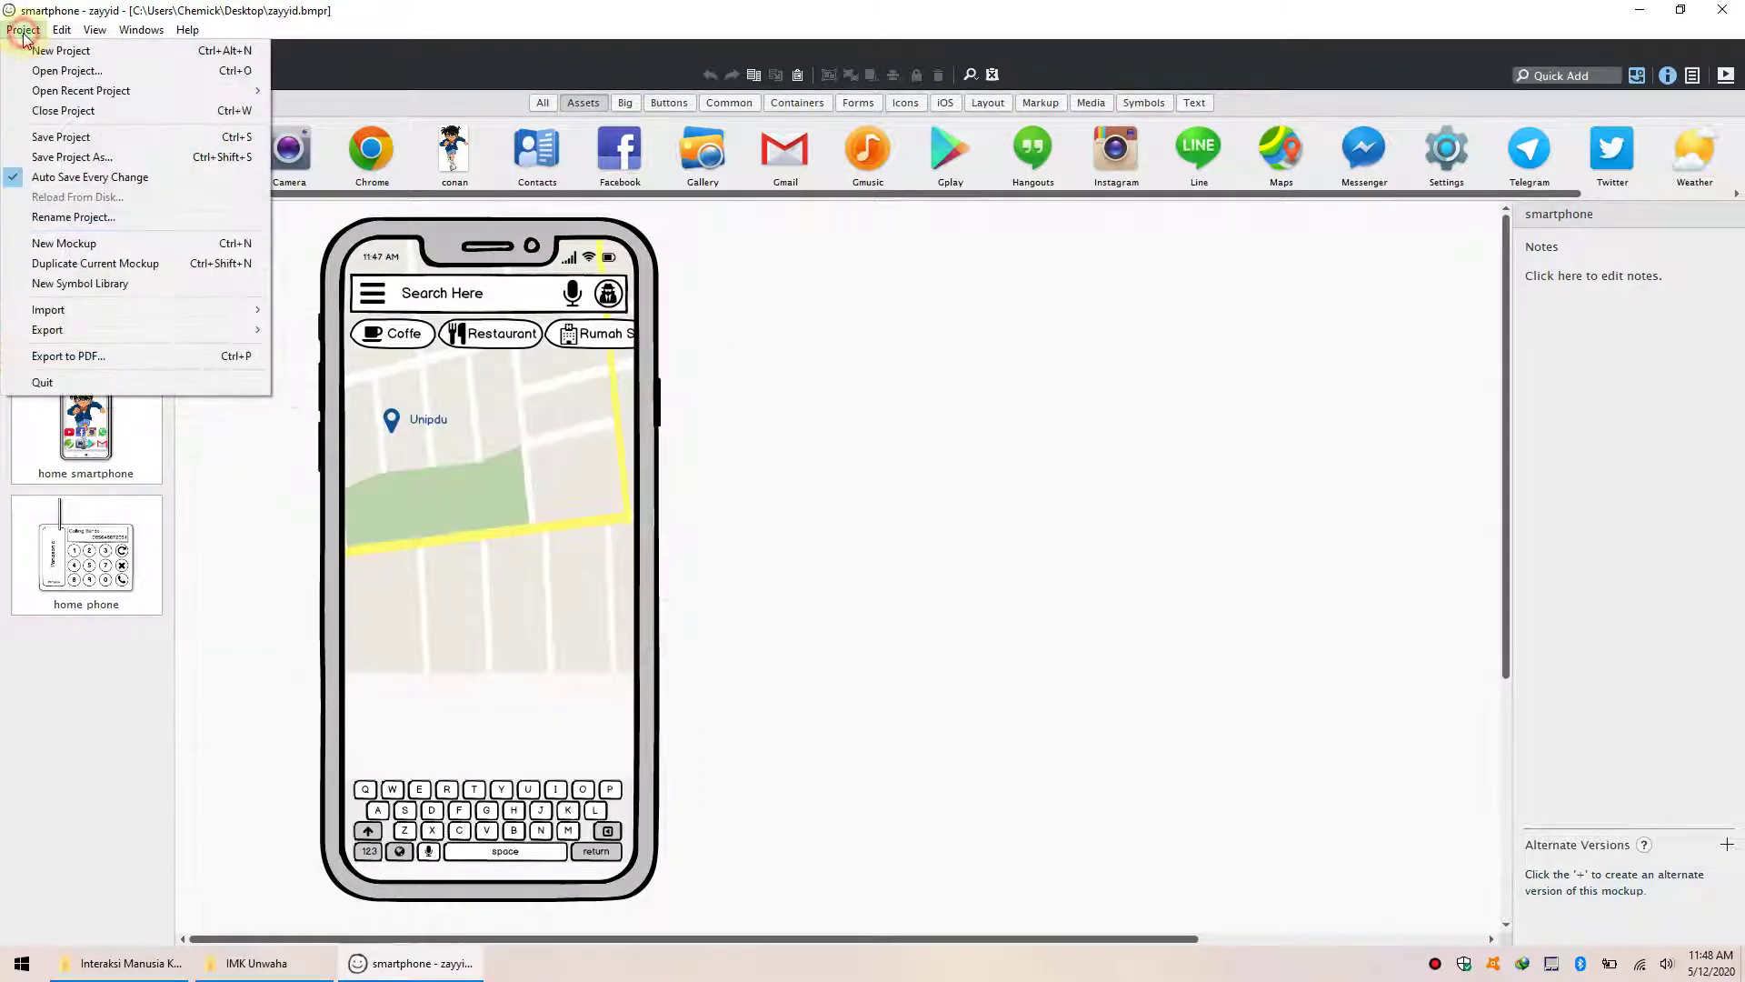
click(62, 71)
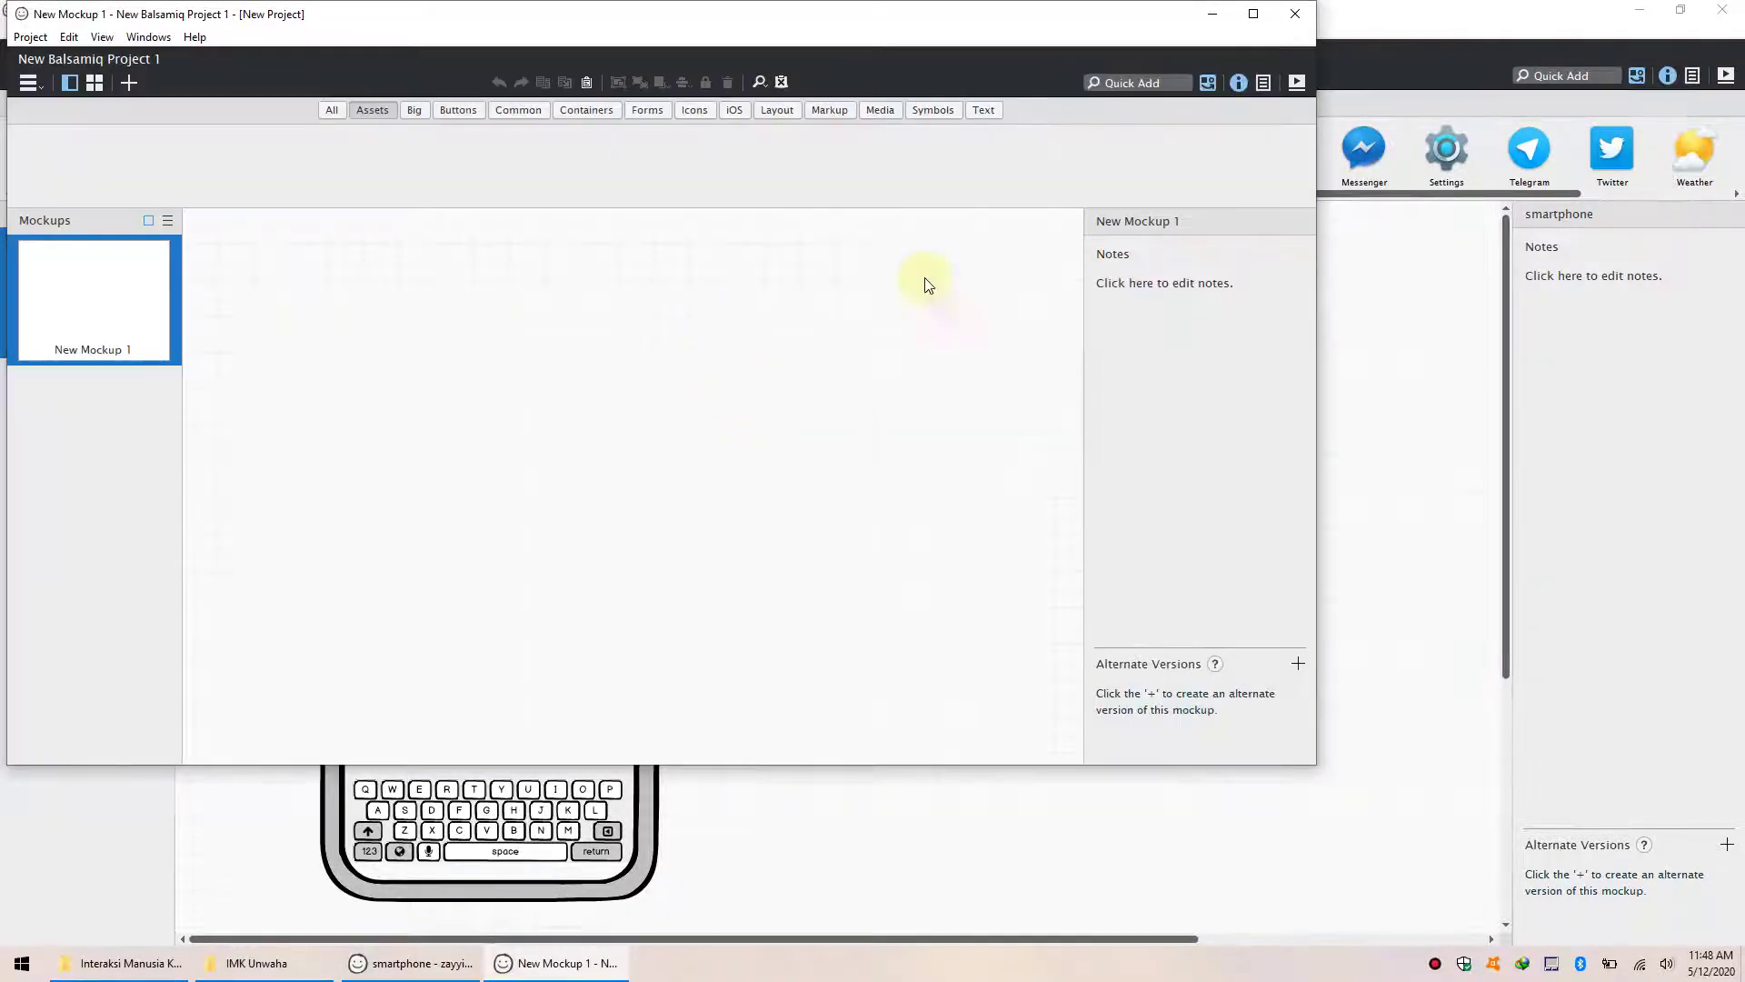
click(1731, 16)
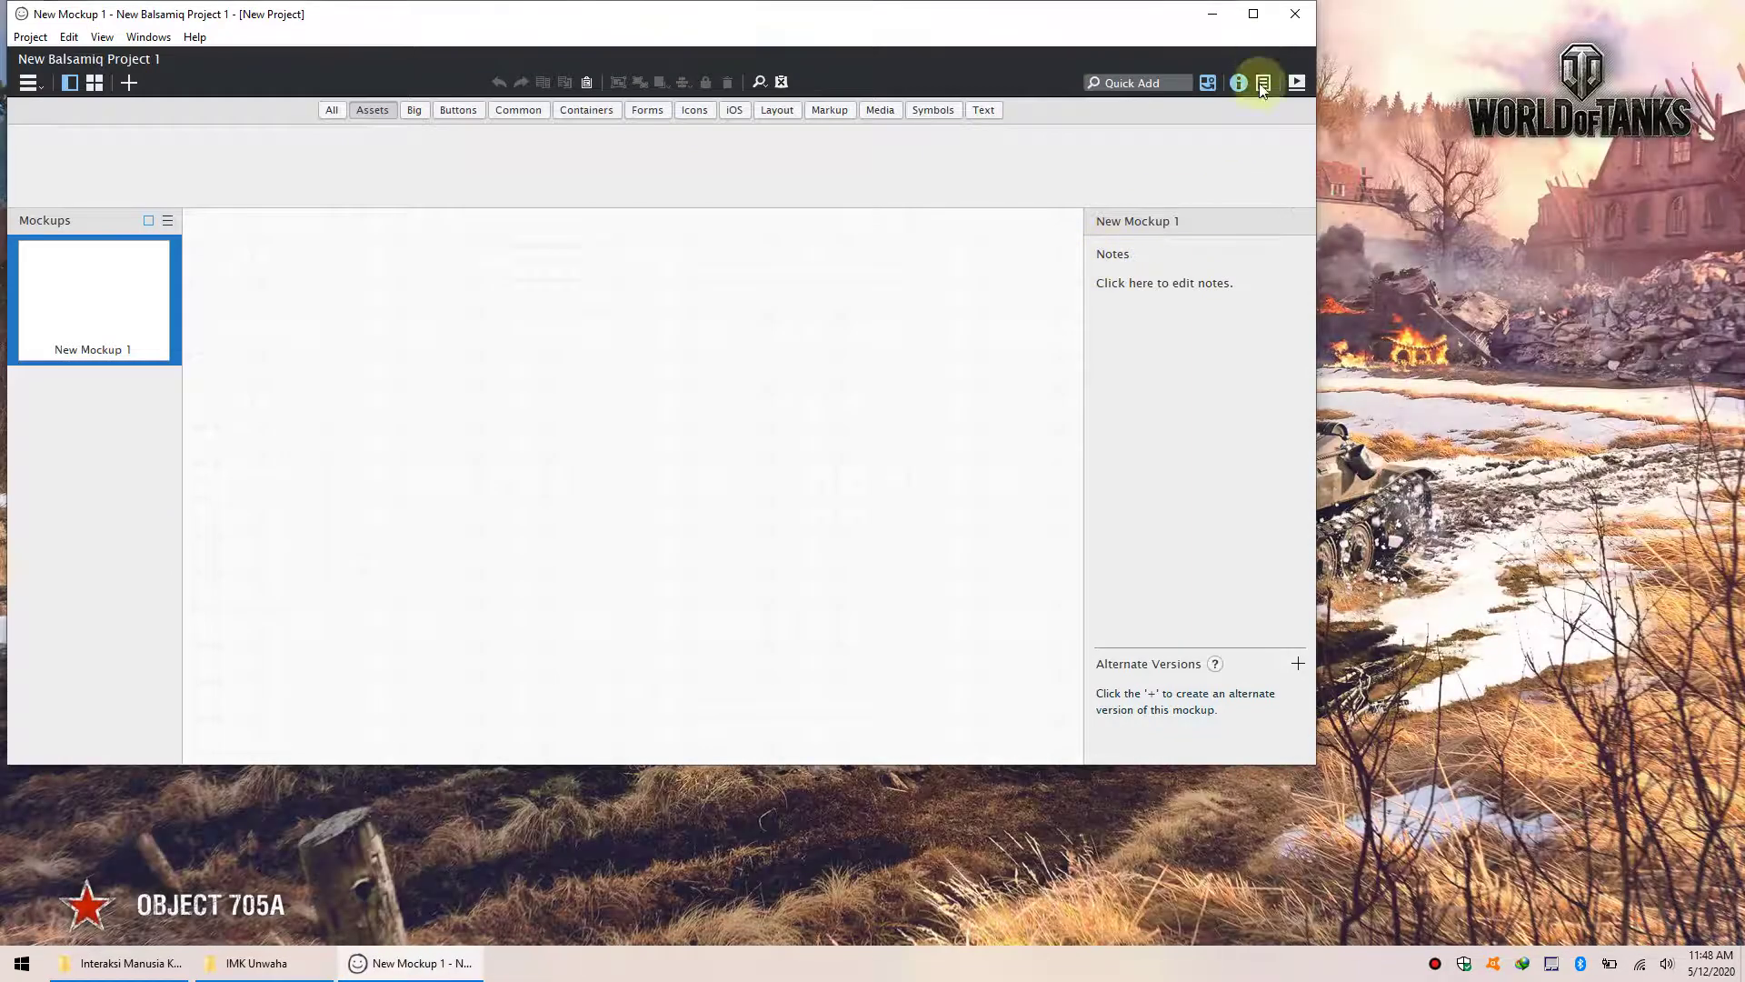
click(1257, 17)
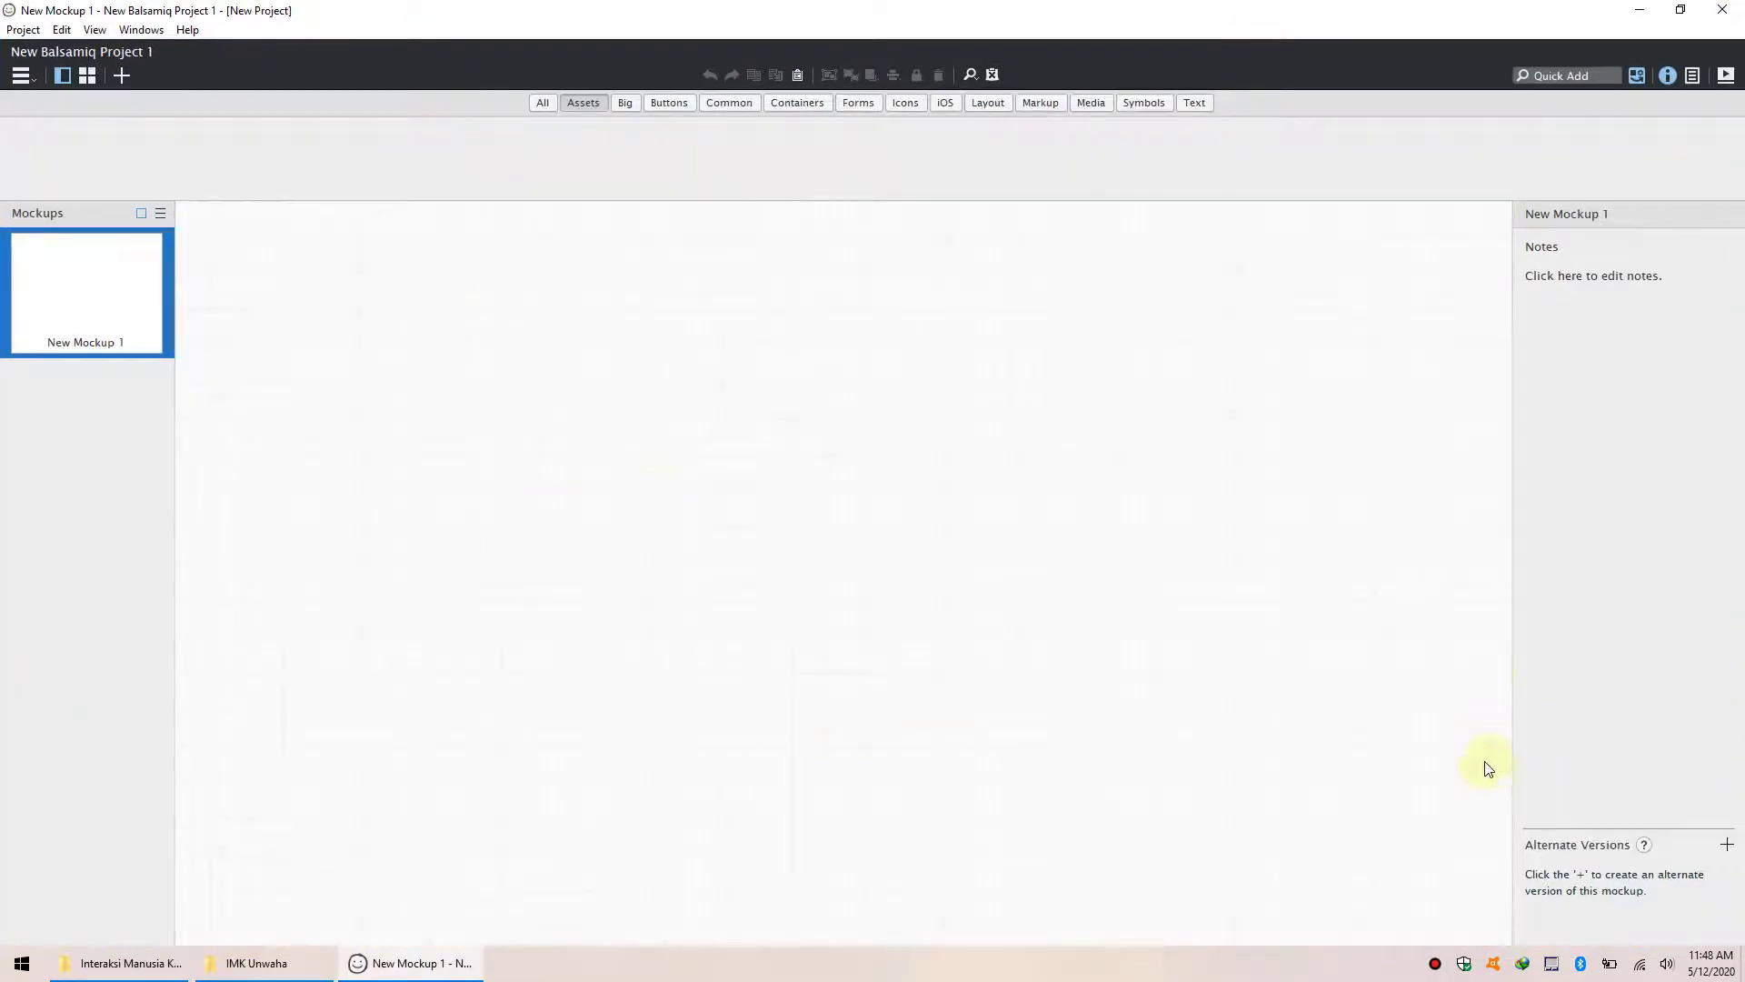
click(22, 30)
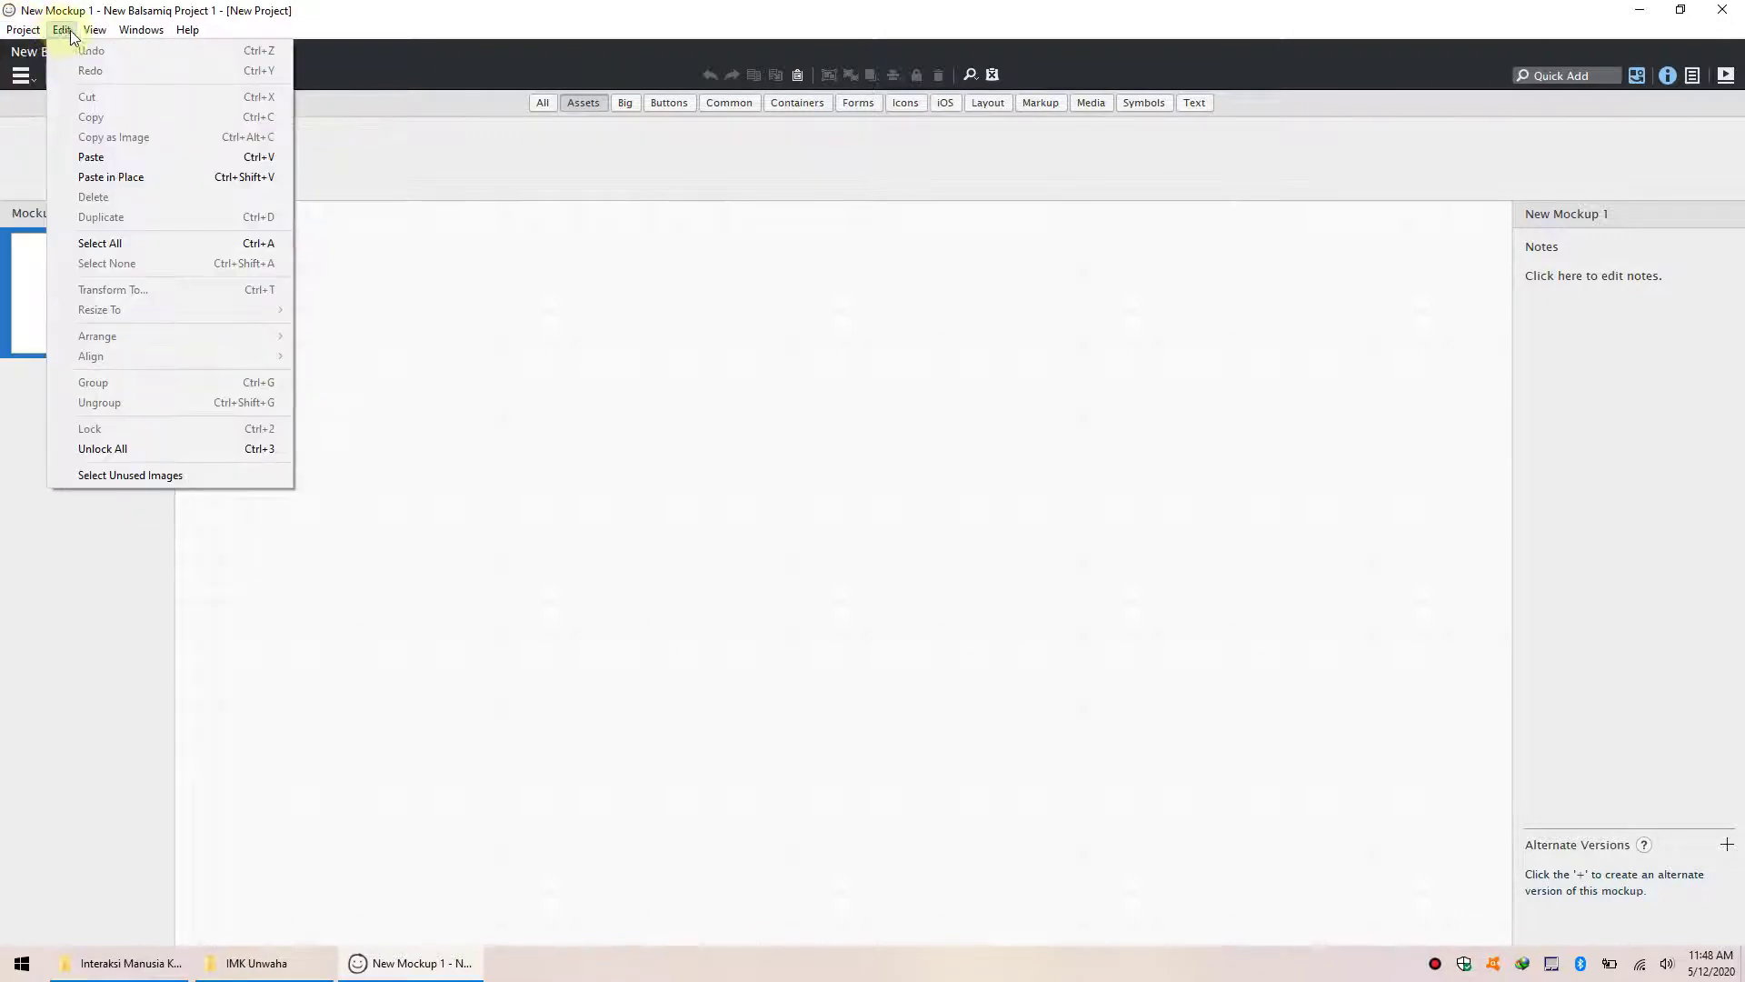
mouse_move(138, 32)
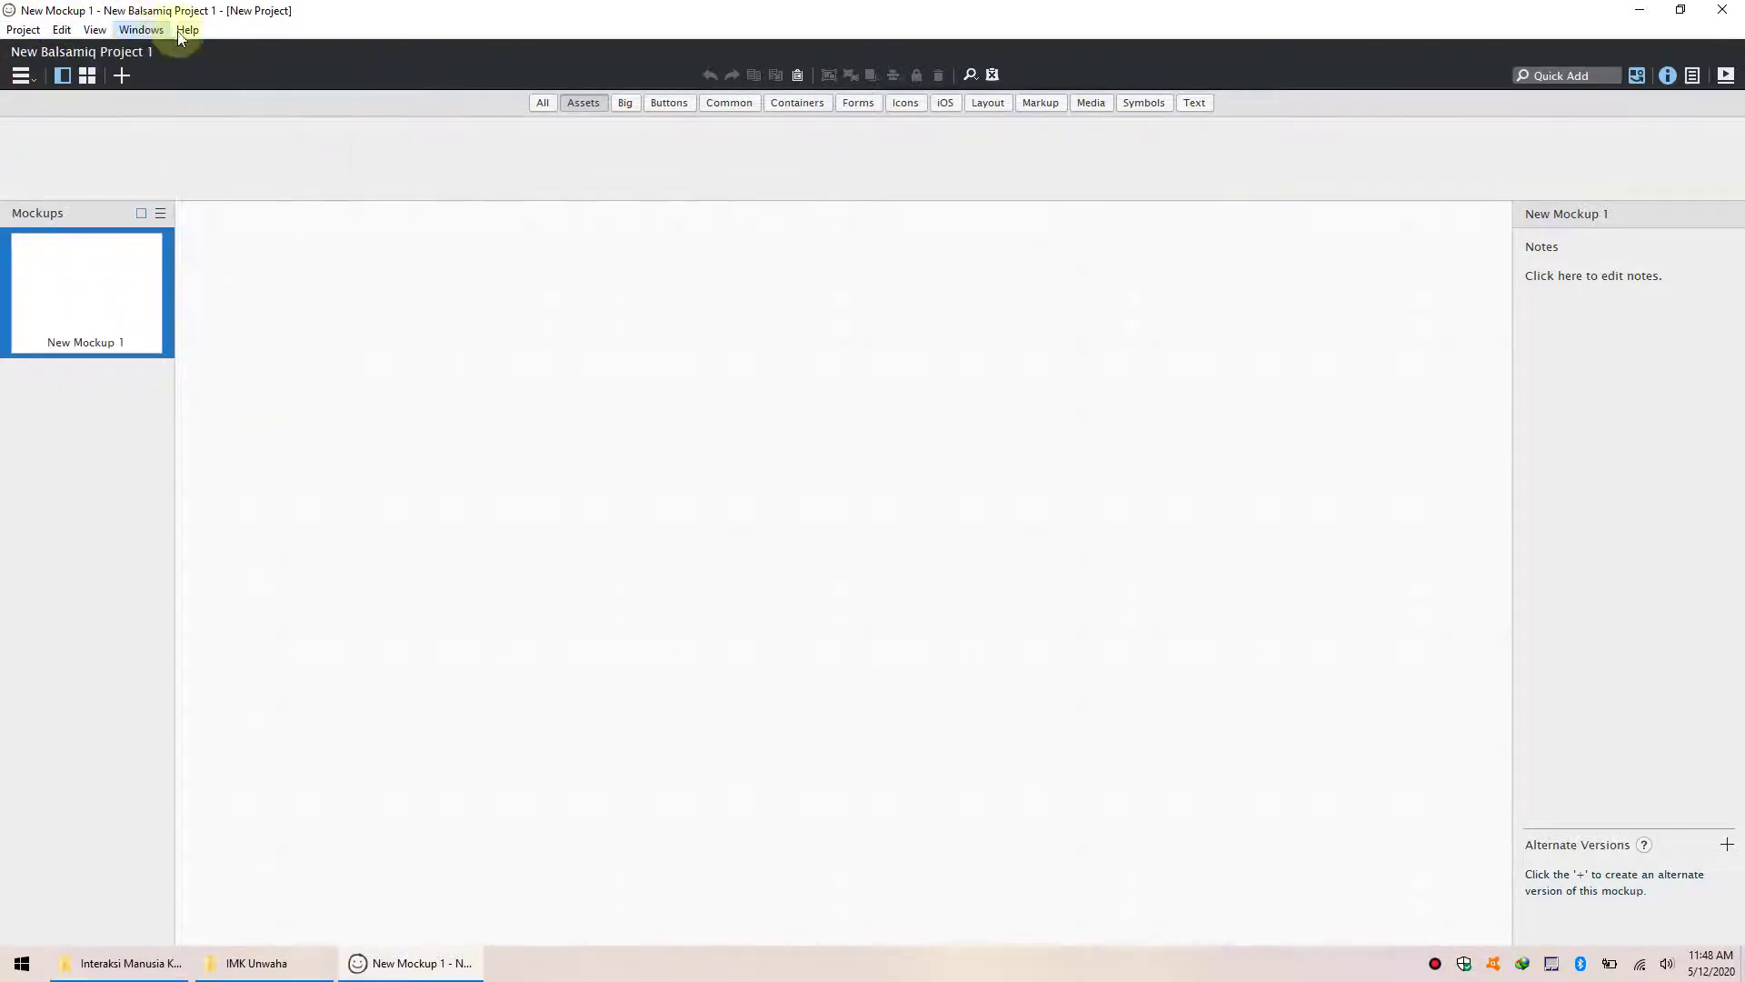
mouse_move(40, 43)
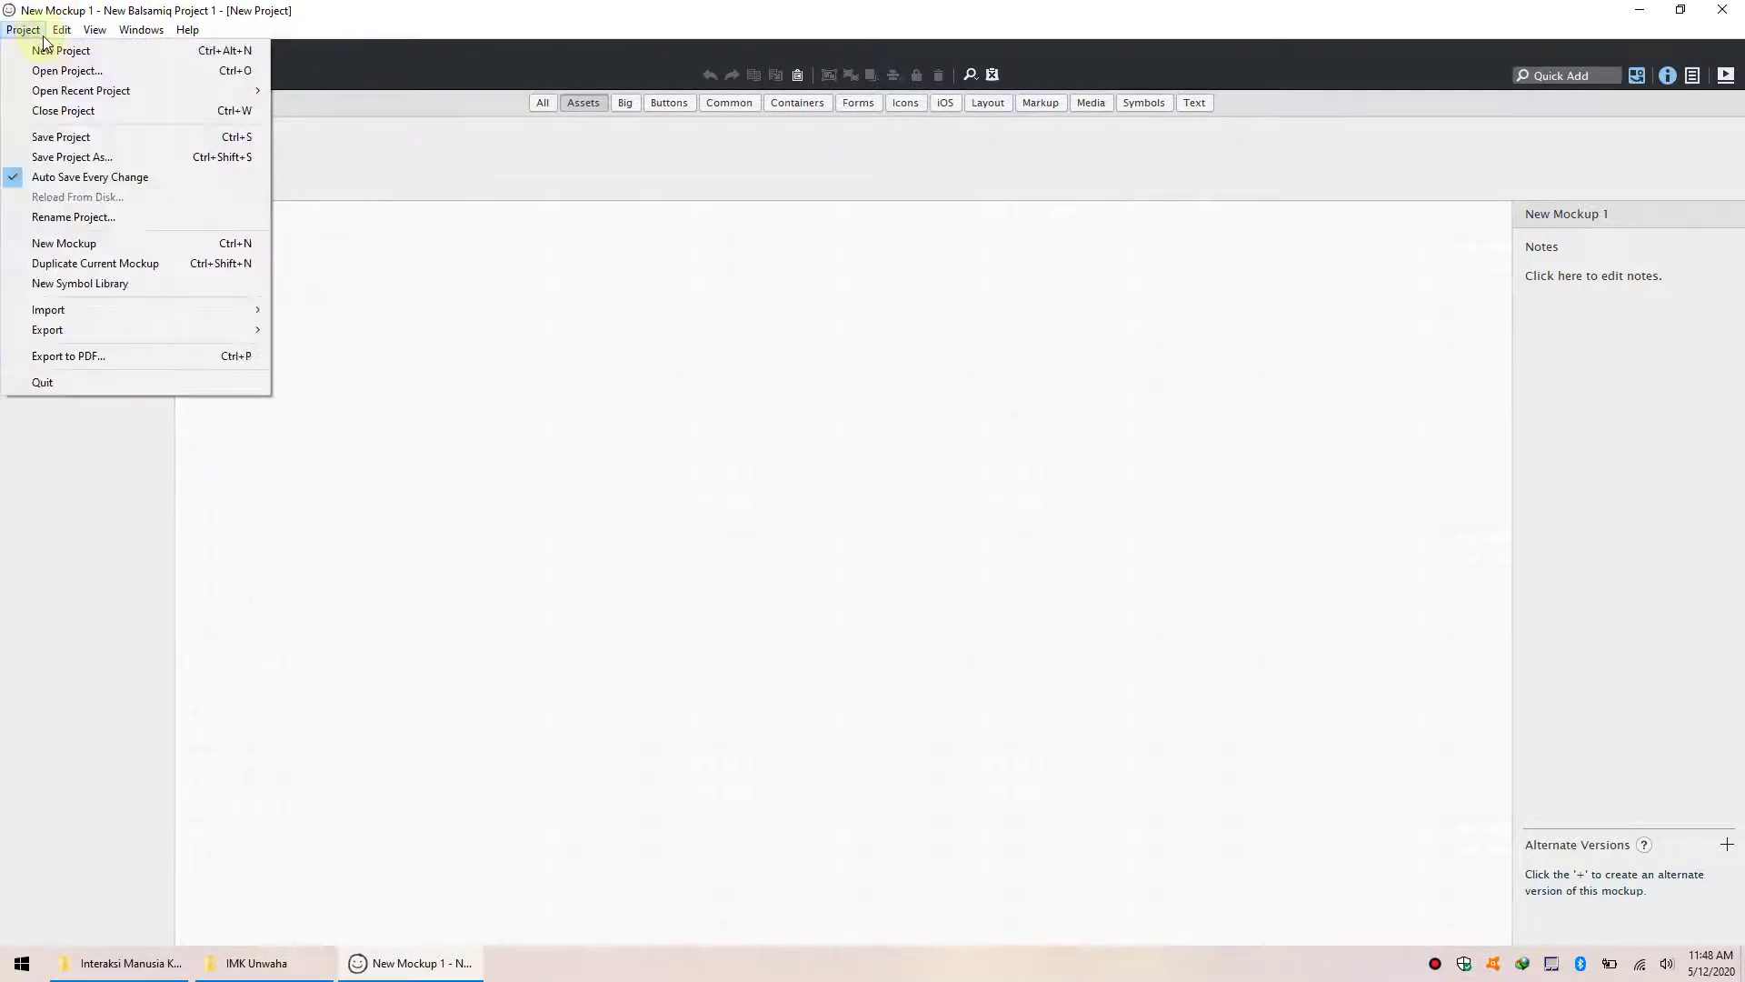
click(658, 277)
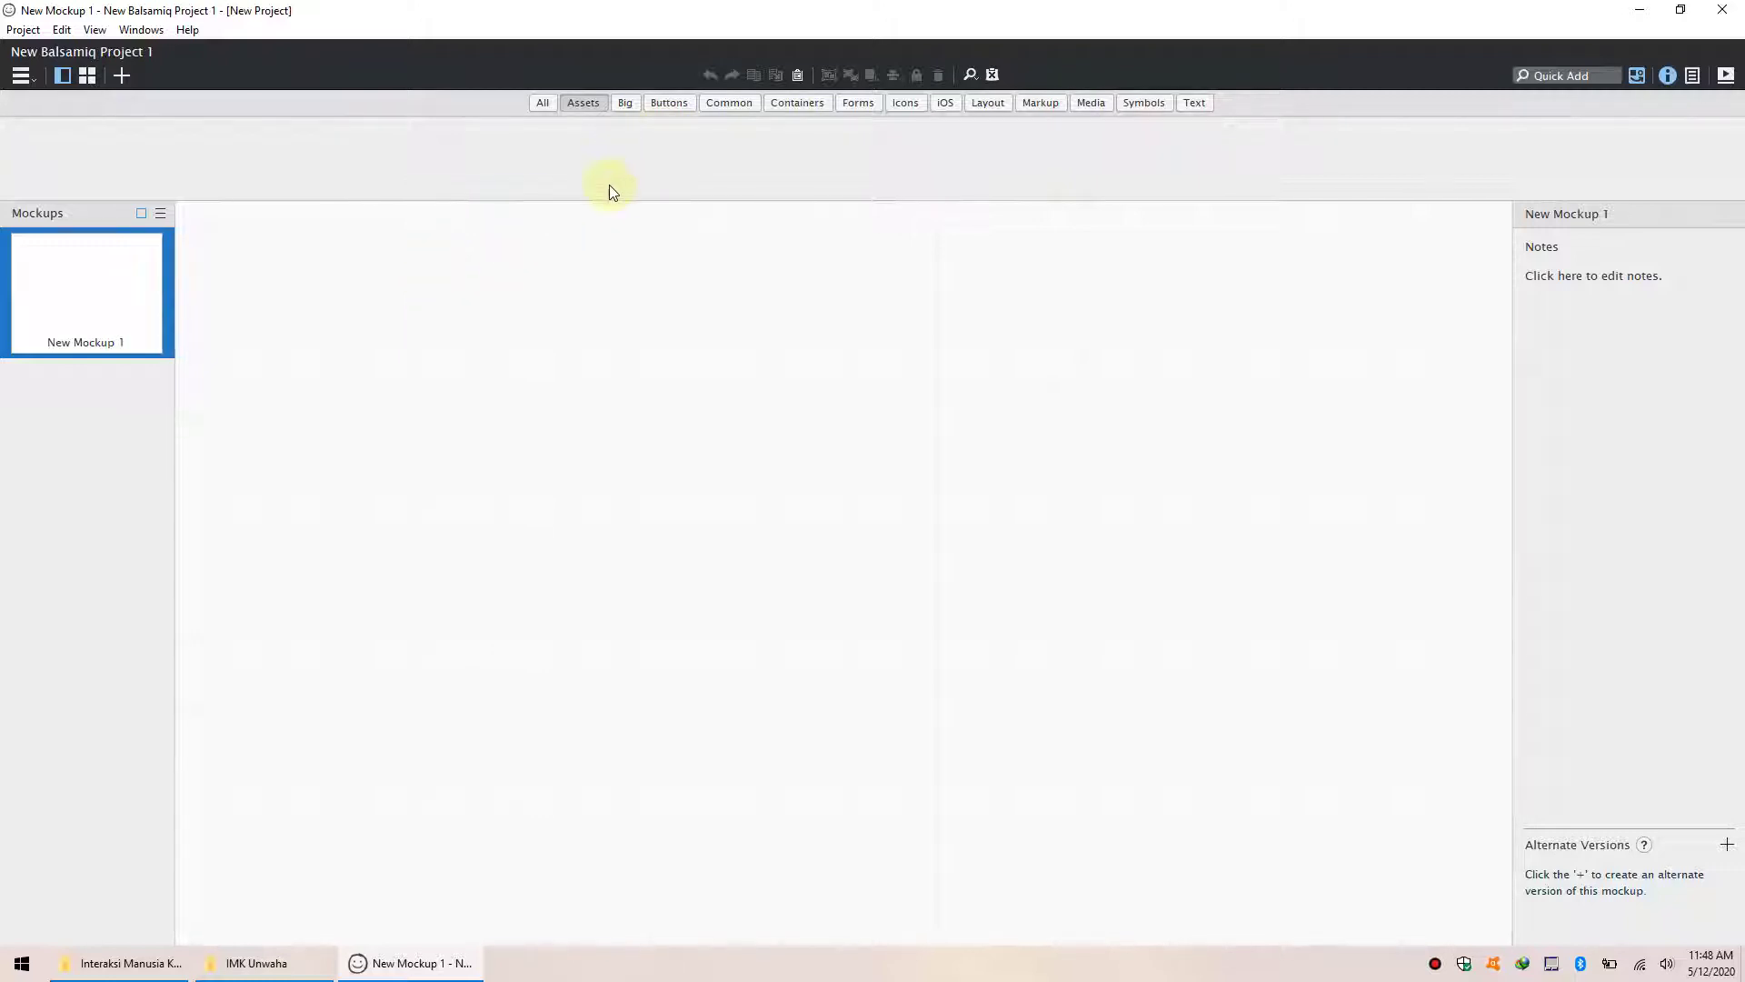
- Examine the UI library's component categories, from All, Assets and Big through Buttons, Common, Containers, Forms and Icons to iOS
click(542, 103)
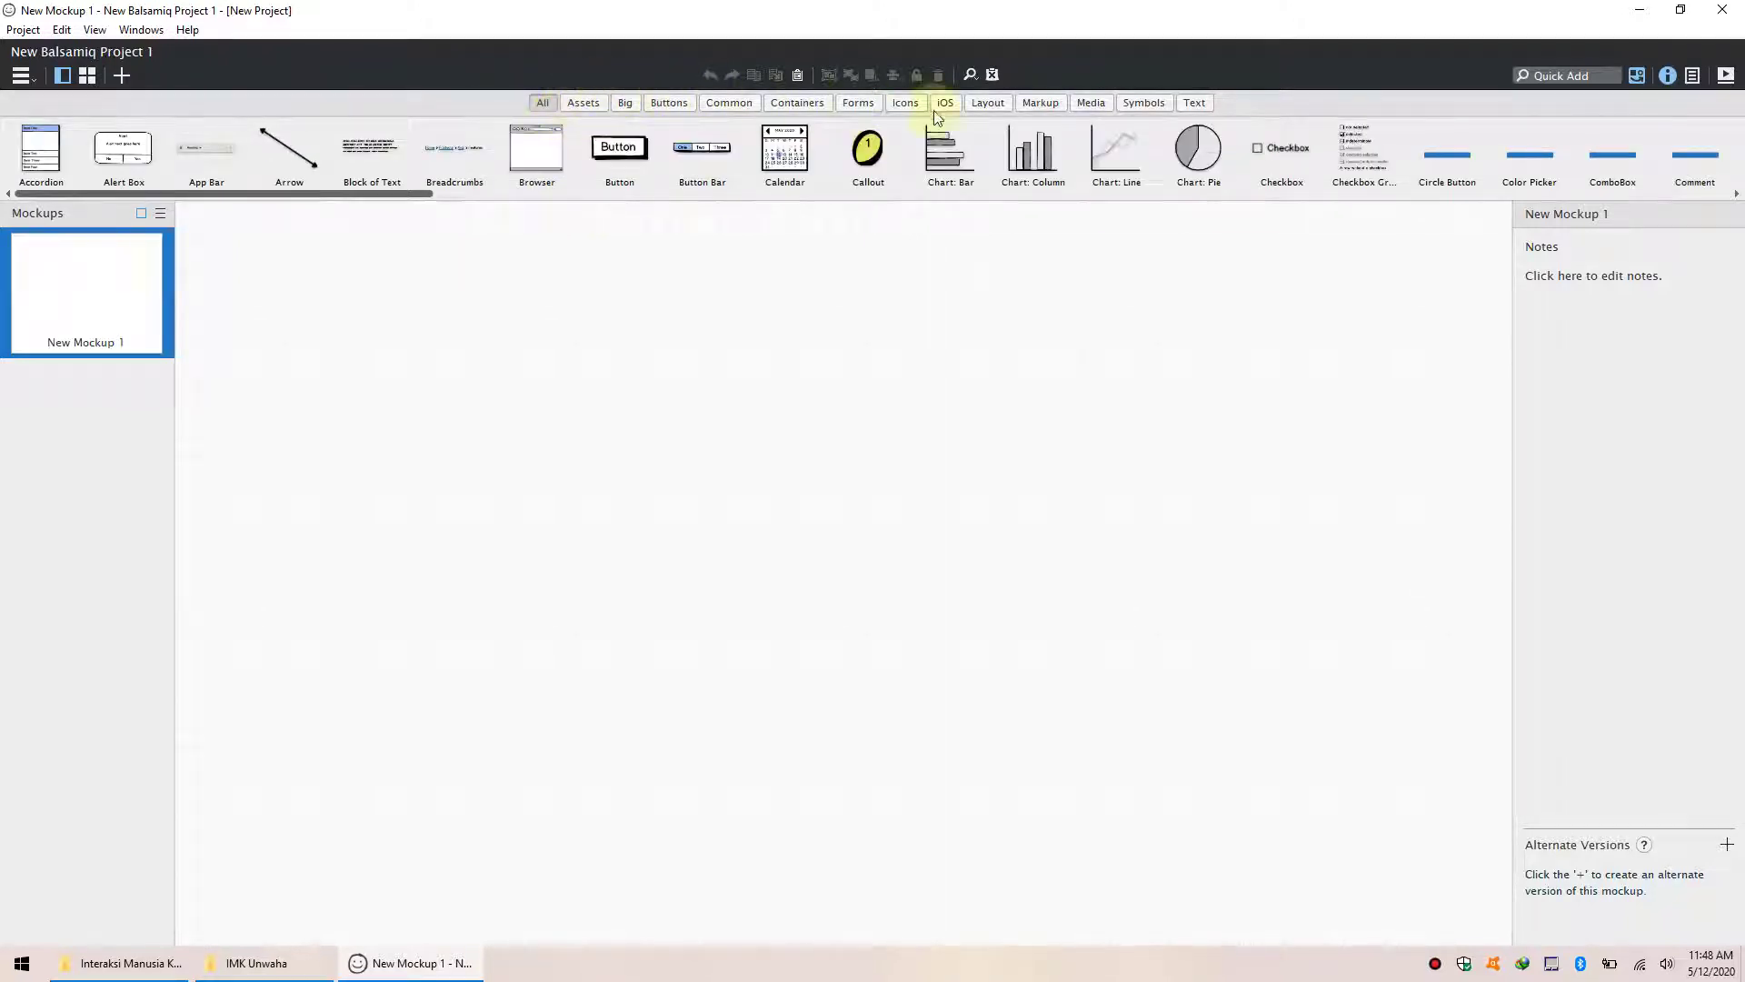
click(582, 102)
click(631, 103)
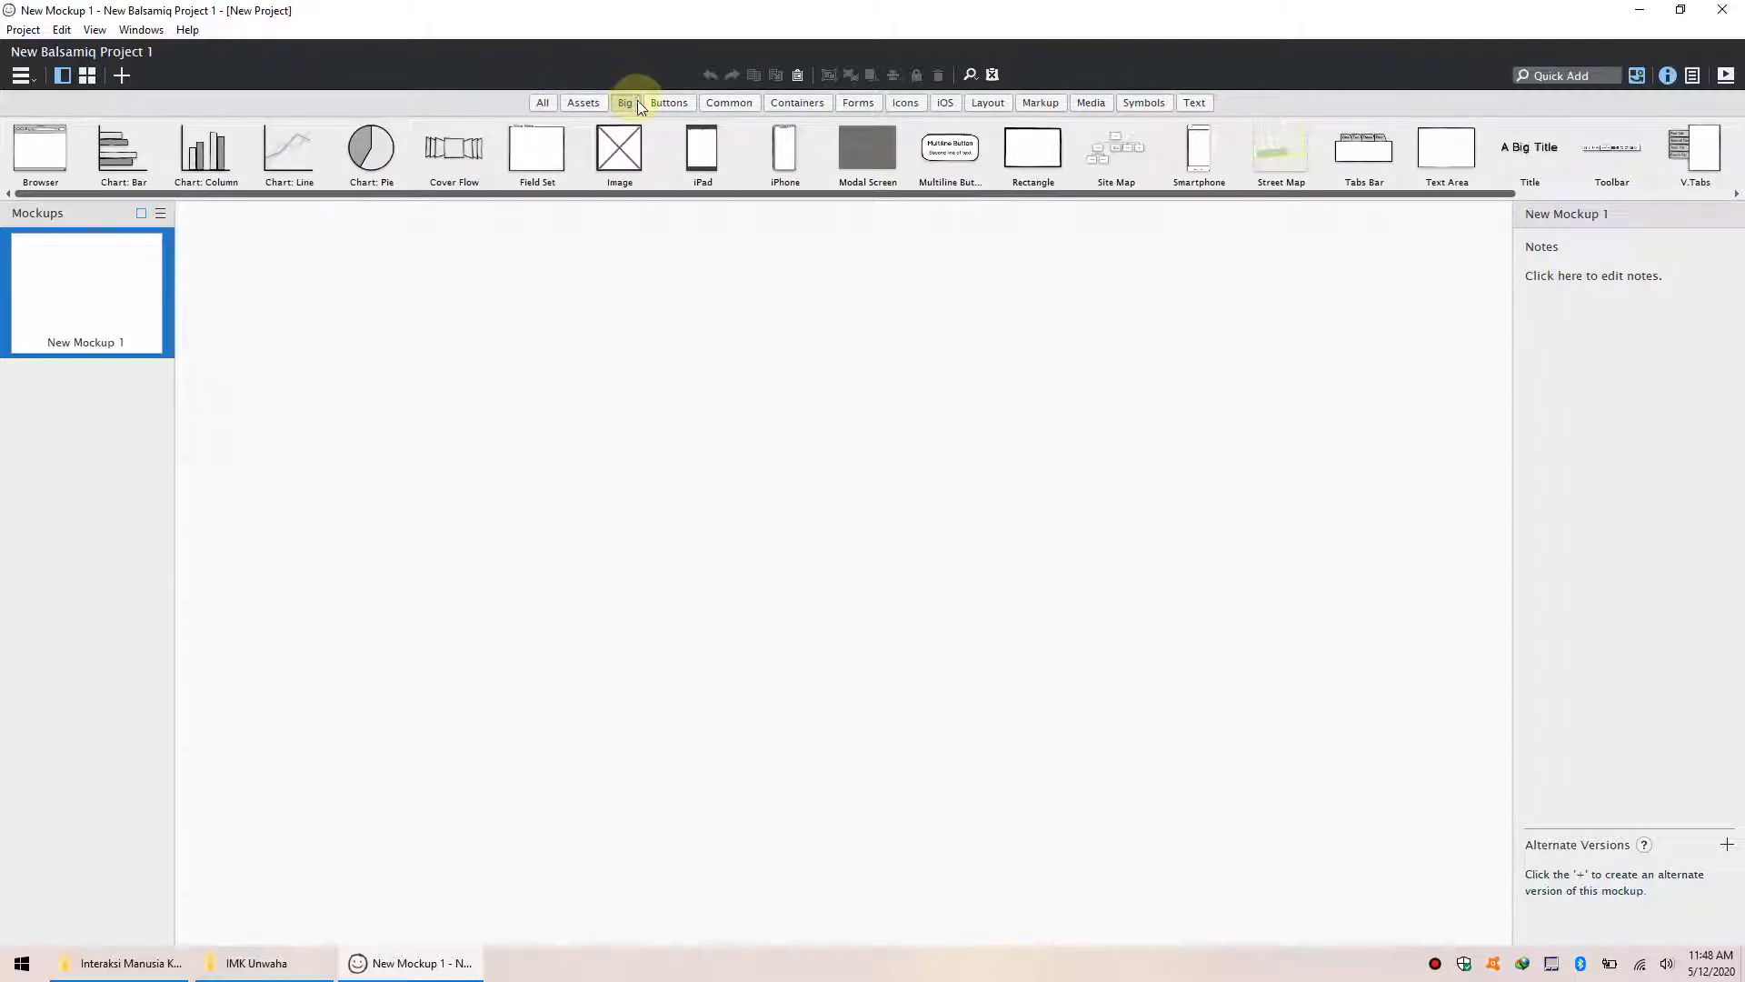
click(664, 105)
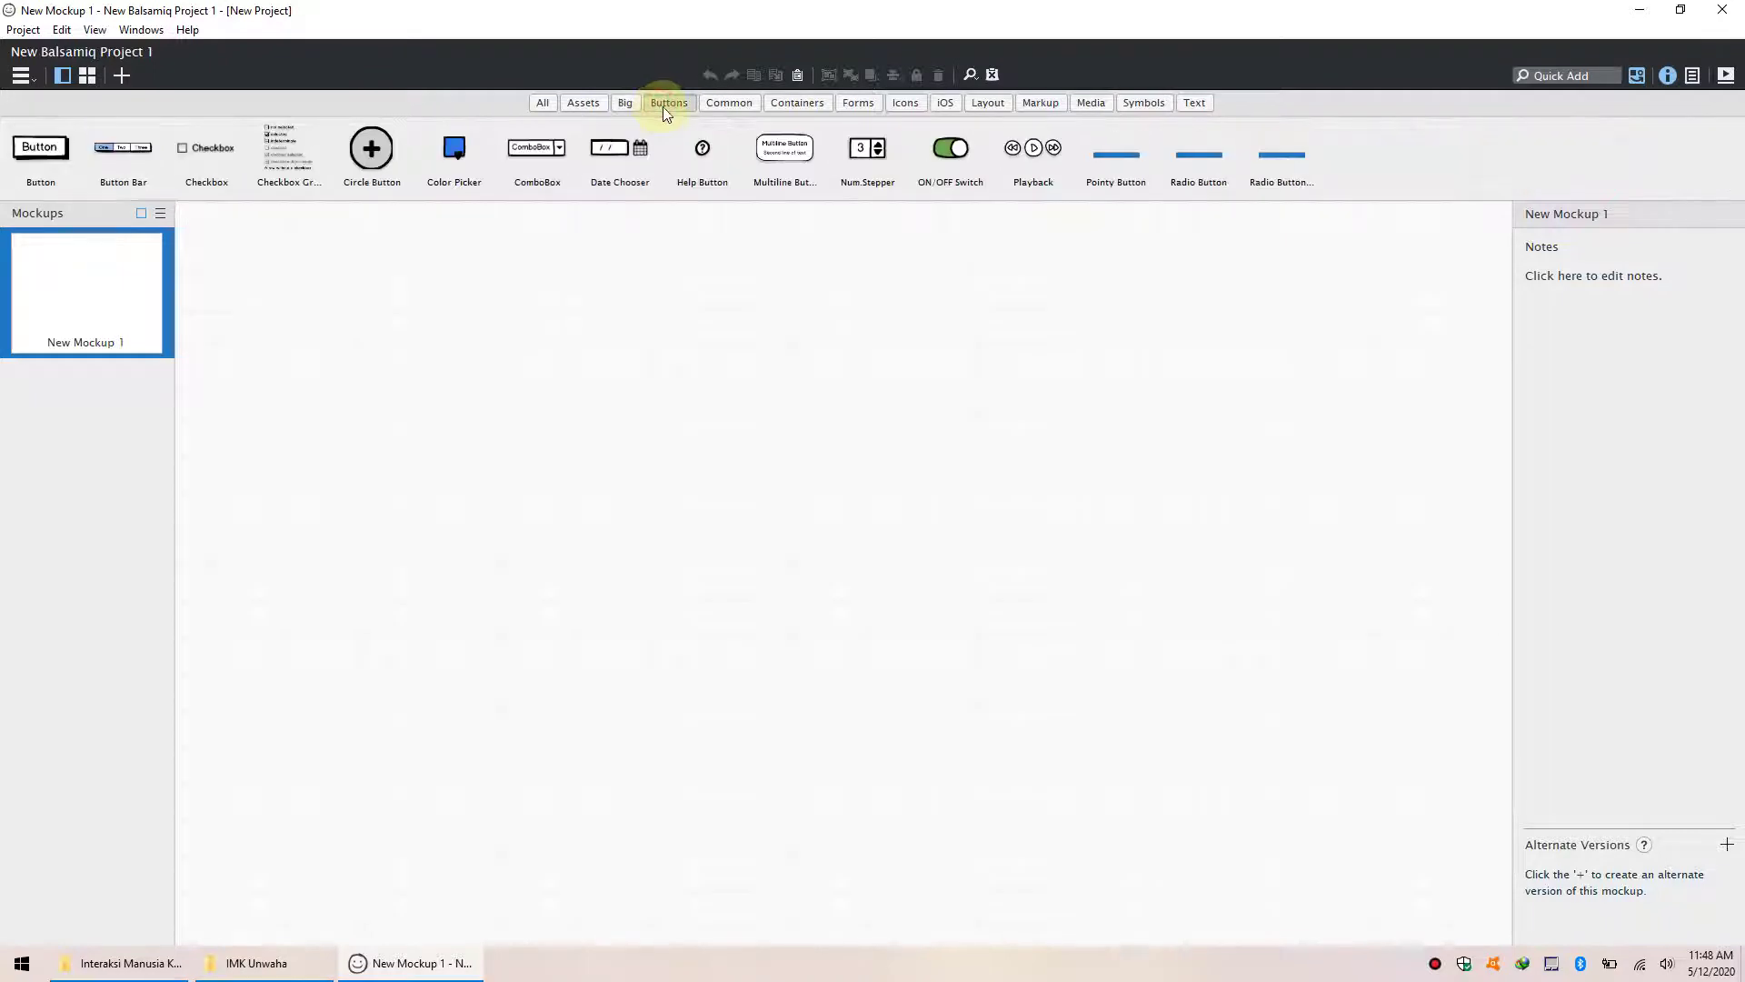
click(739, 108)
click(800, 105)
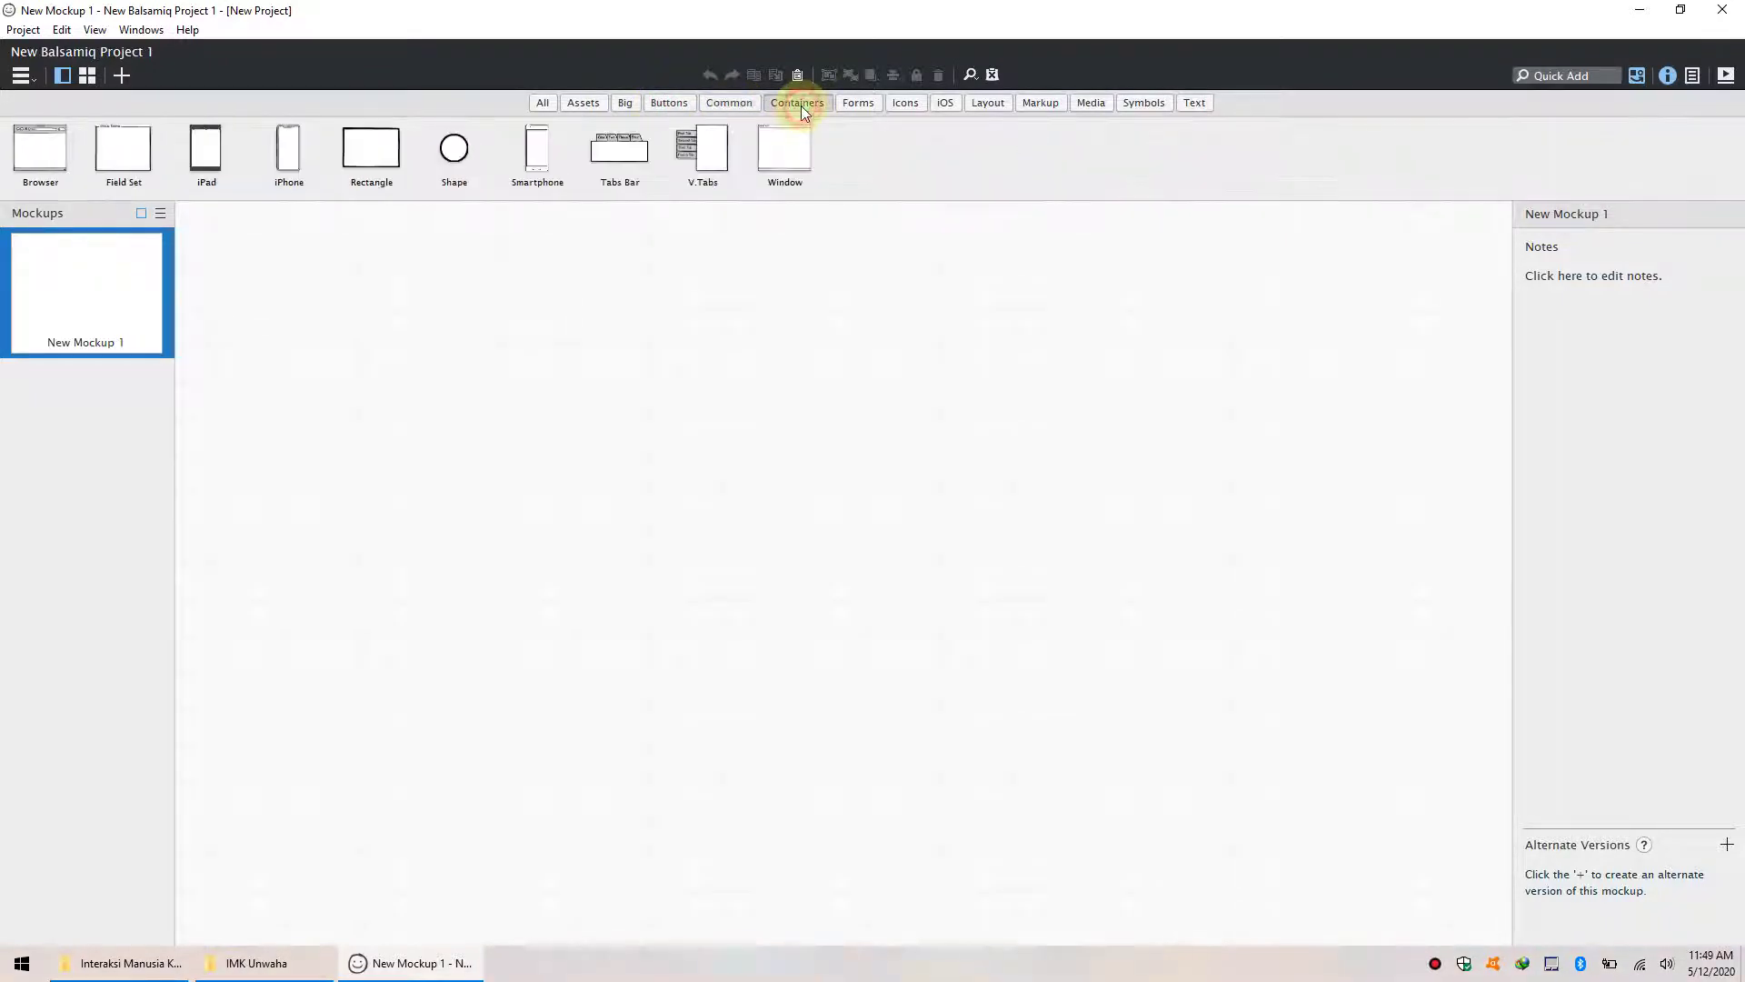
click(855, 105)
click(906, 106)
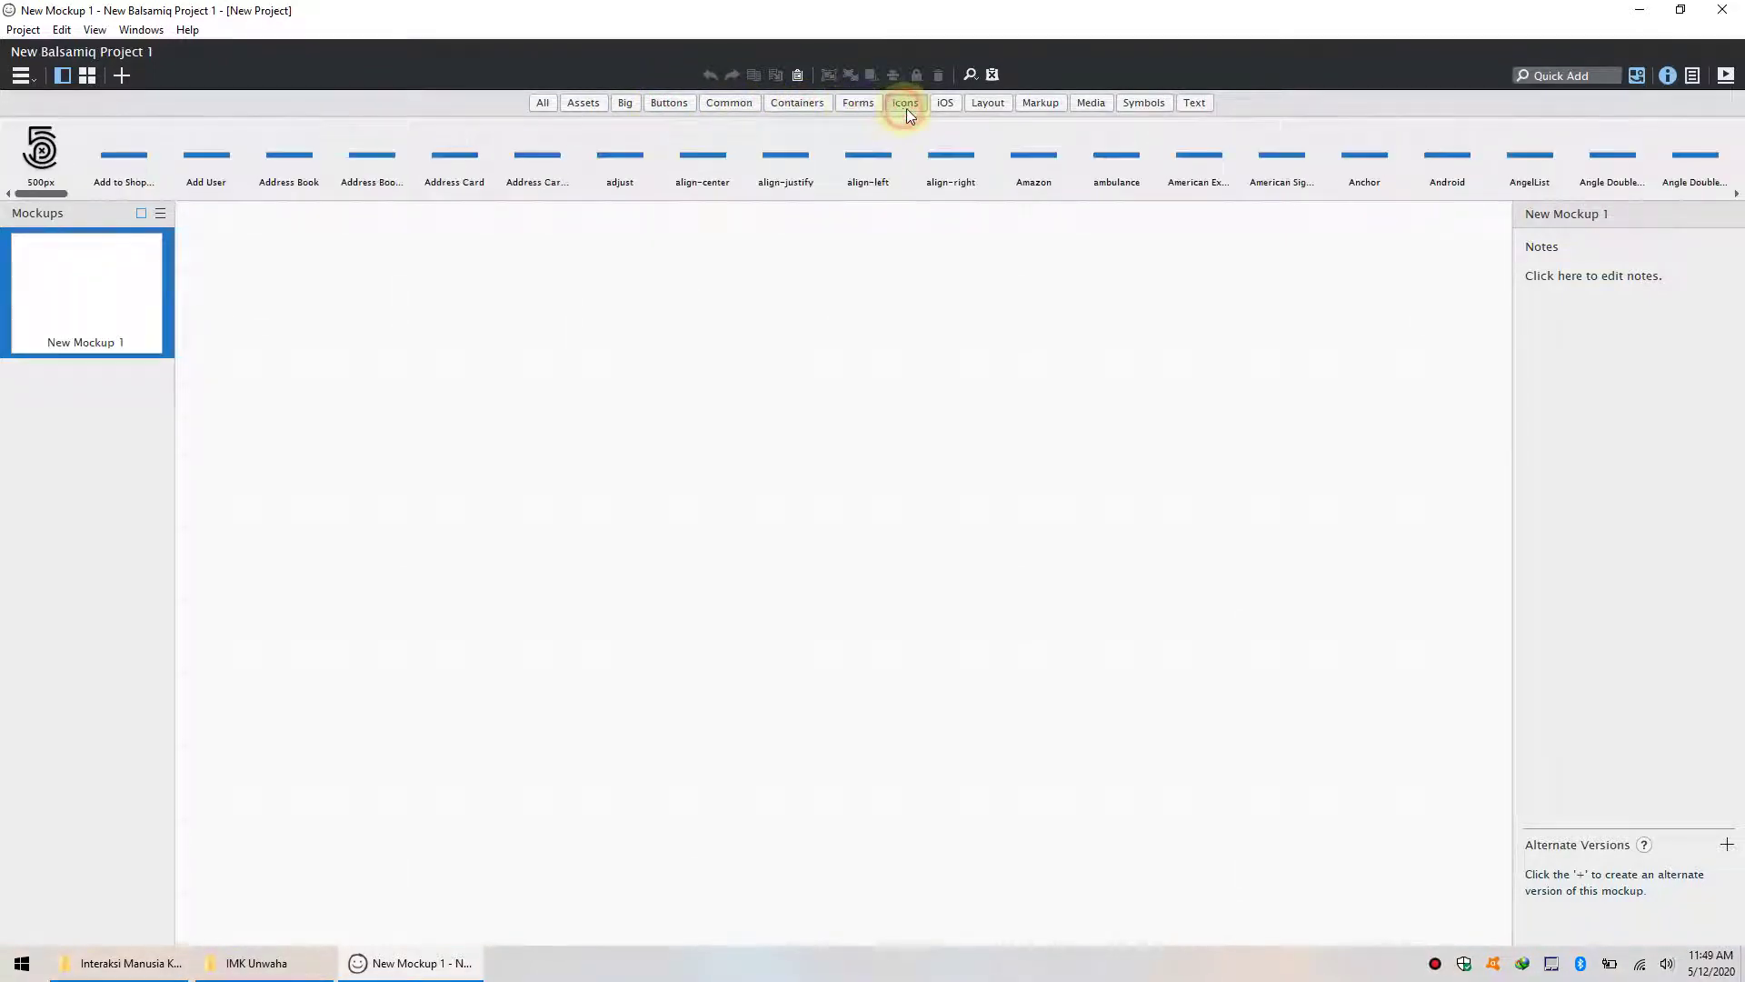
click(946, 106)
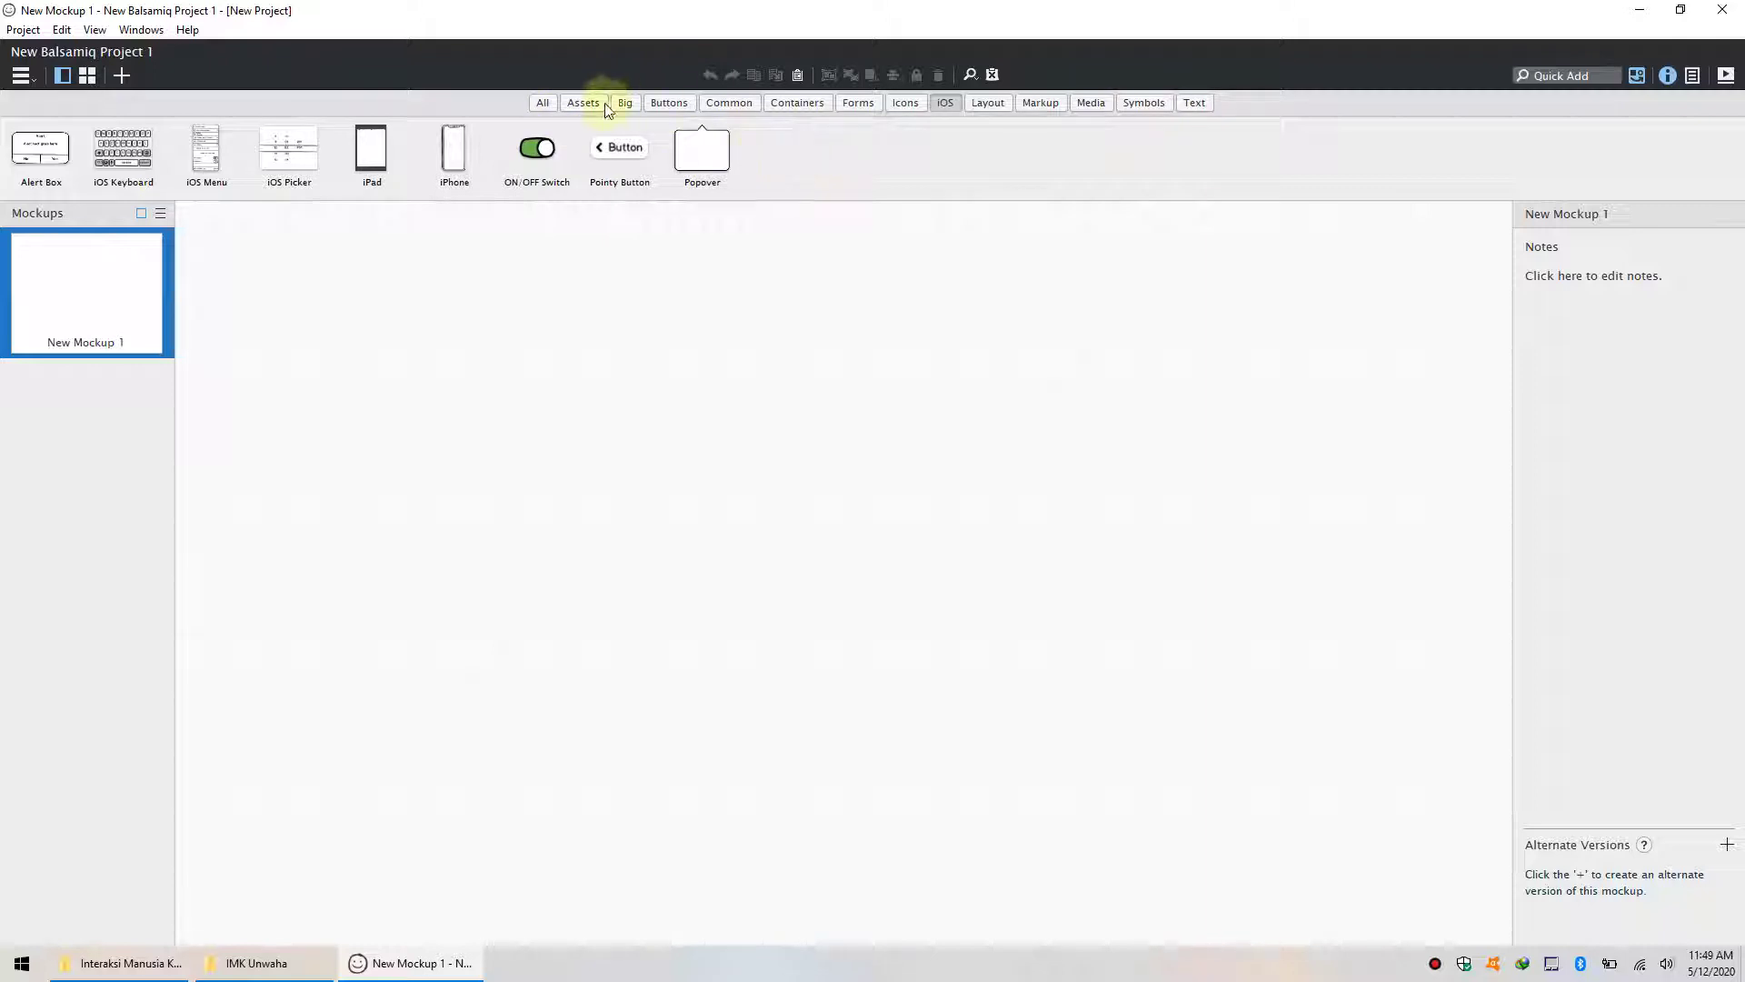
- Add an Accordion with its default items to the empty mockup and enlarge it to about 255 by 431
click(543, 104)
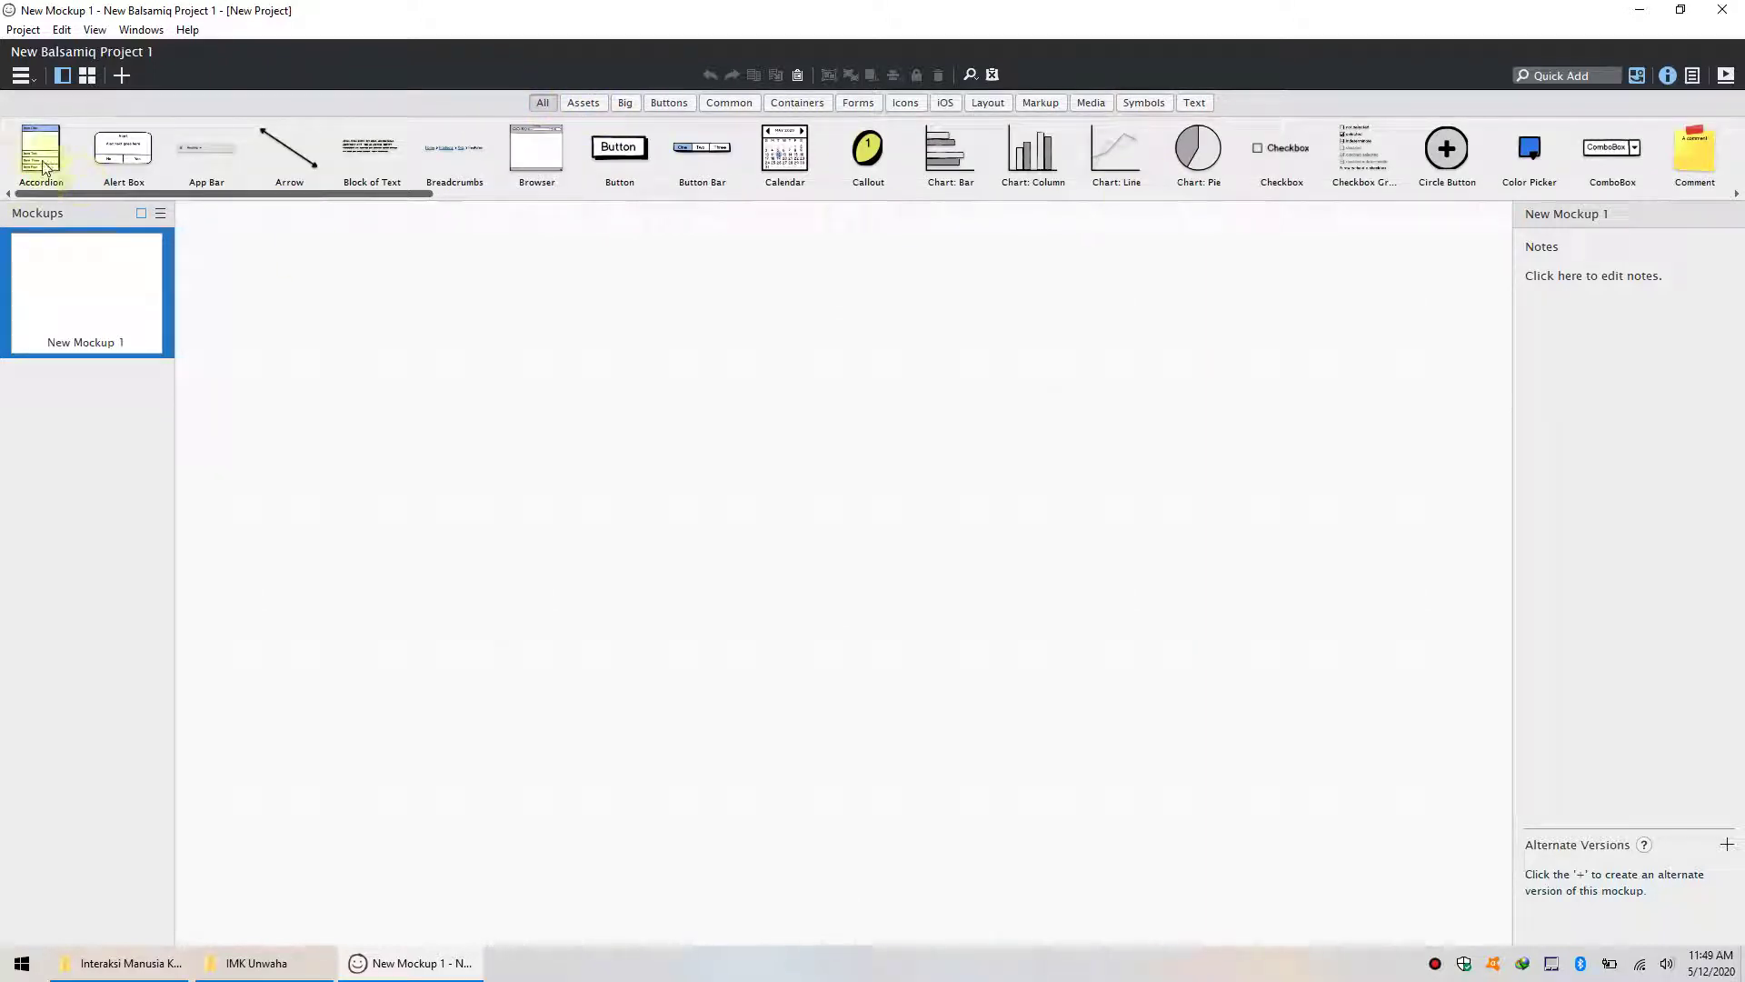
drag(39, 145, 263, 266)
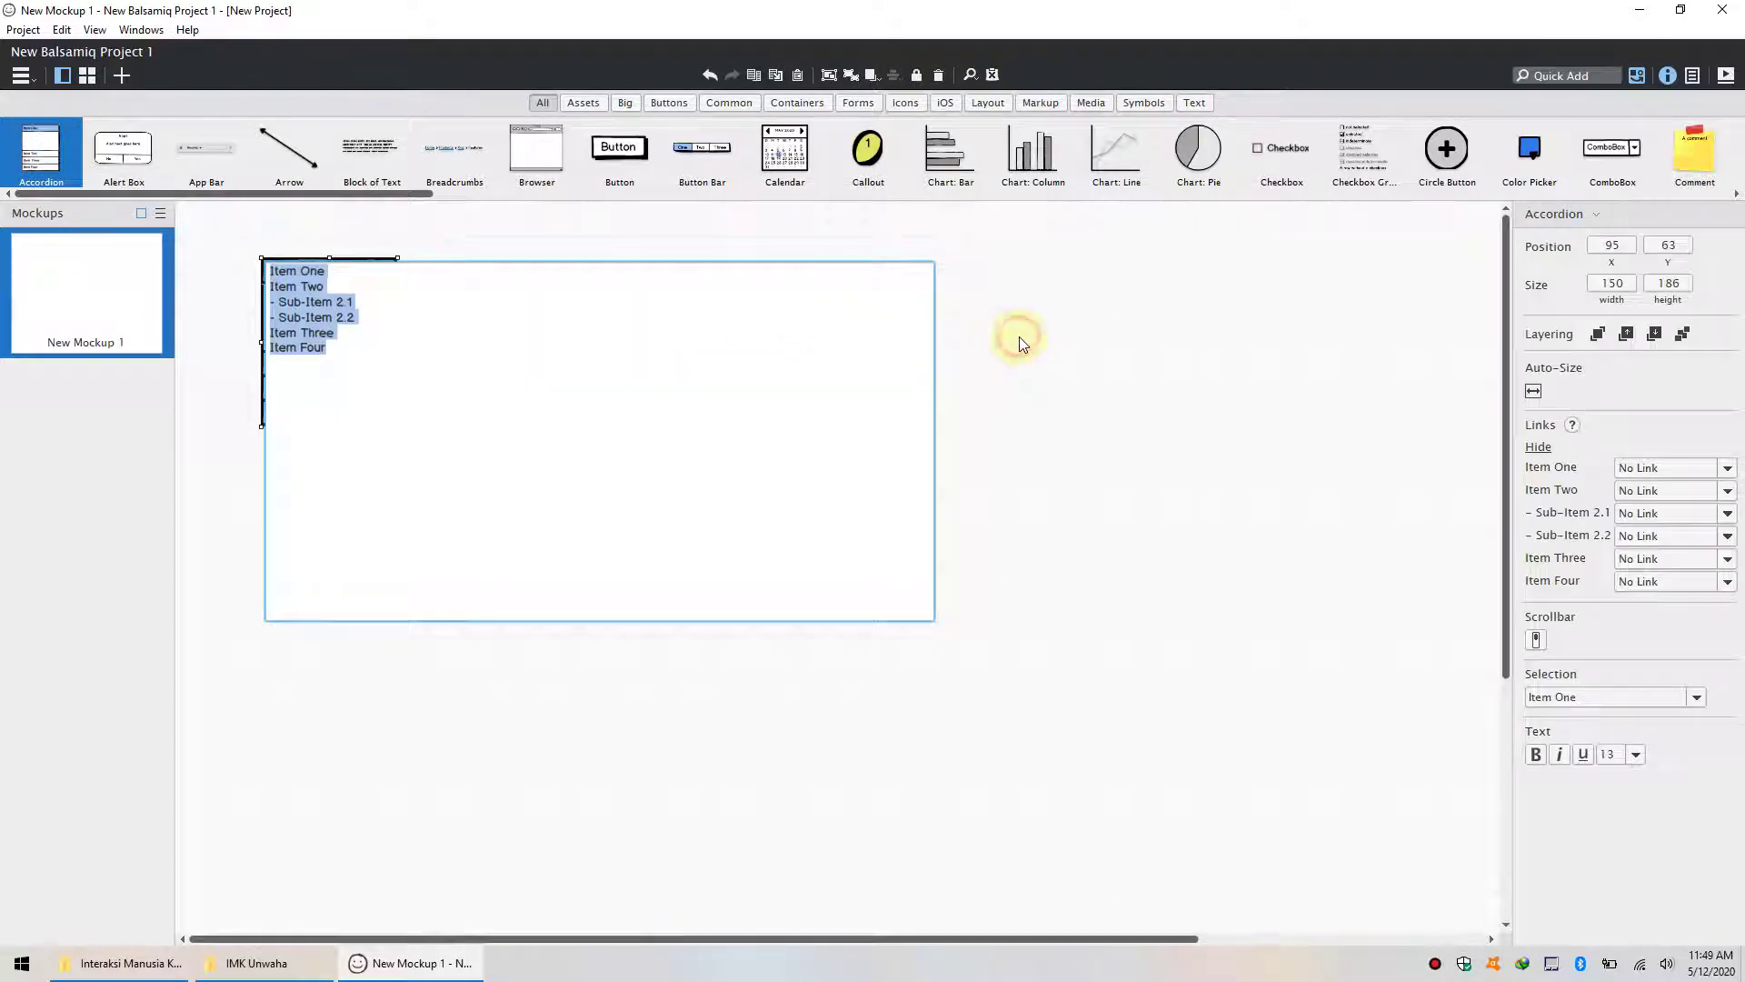
key(Escape)
drag(398, 425, 493, 647)
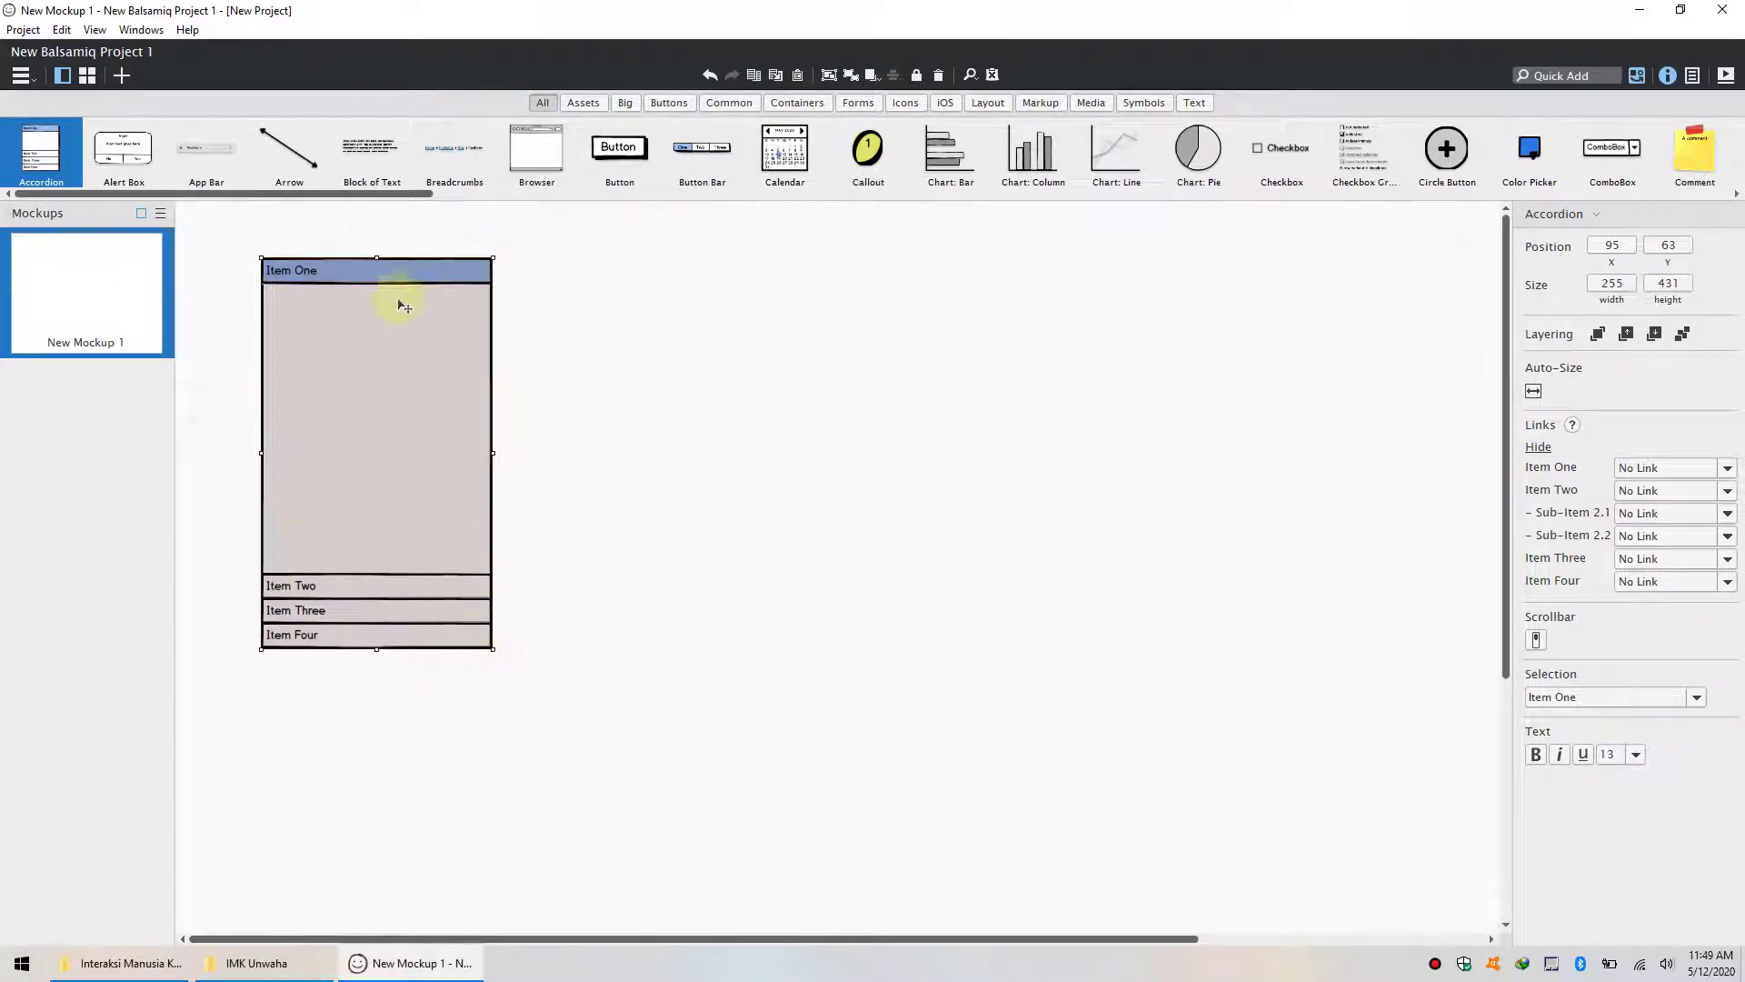
click(604, 377)
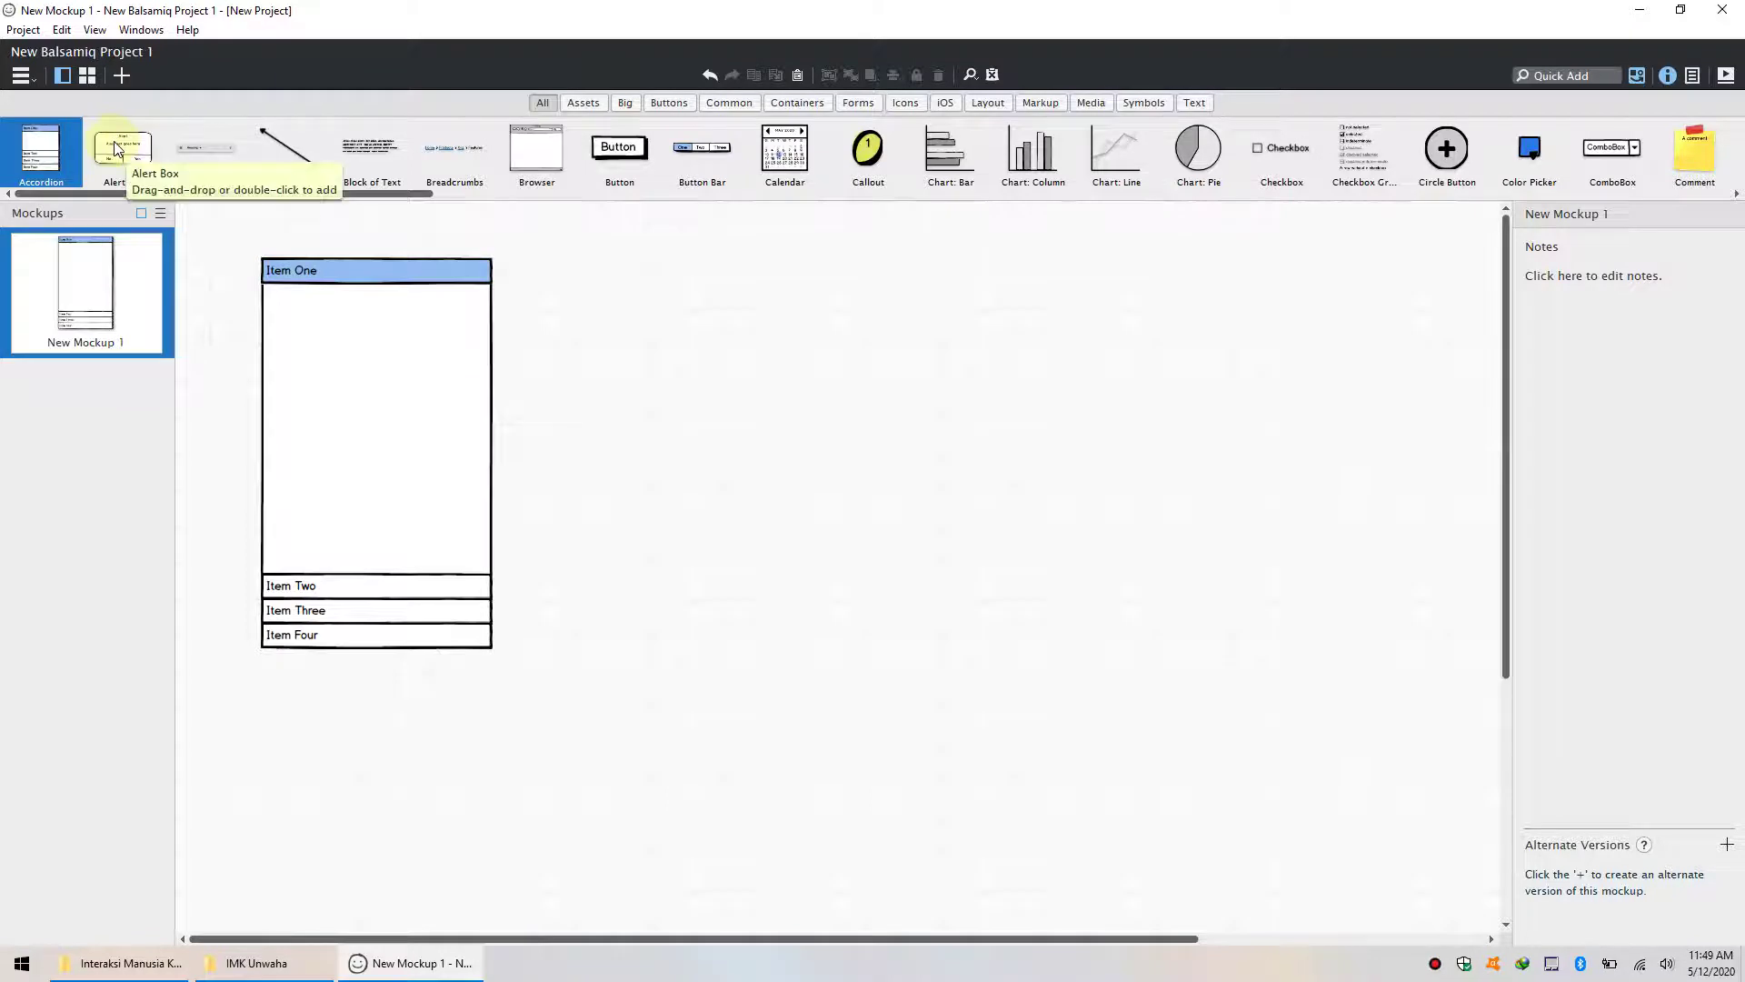
- Add an Alert Box with its default text beside the accordion
drag(116, 147, 544, 280)
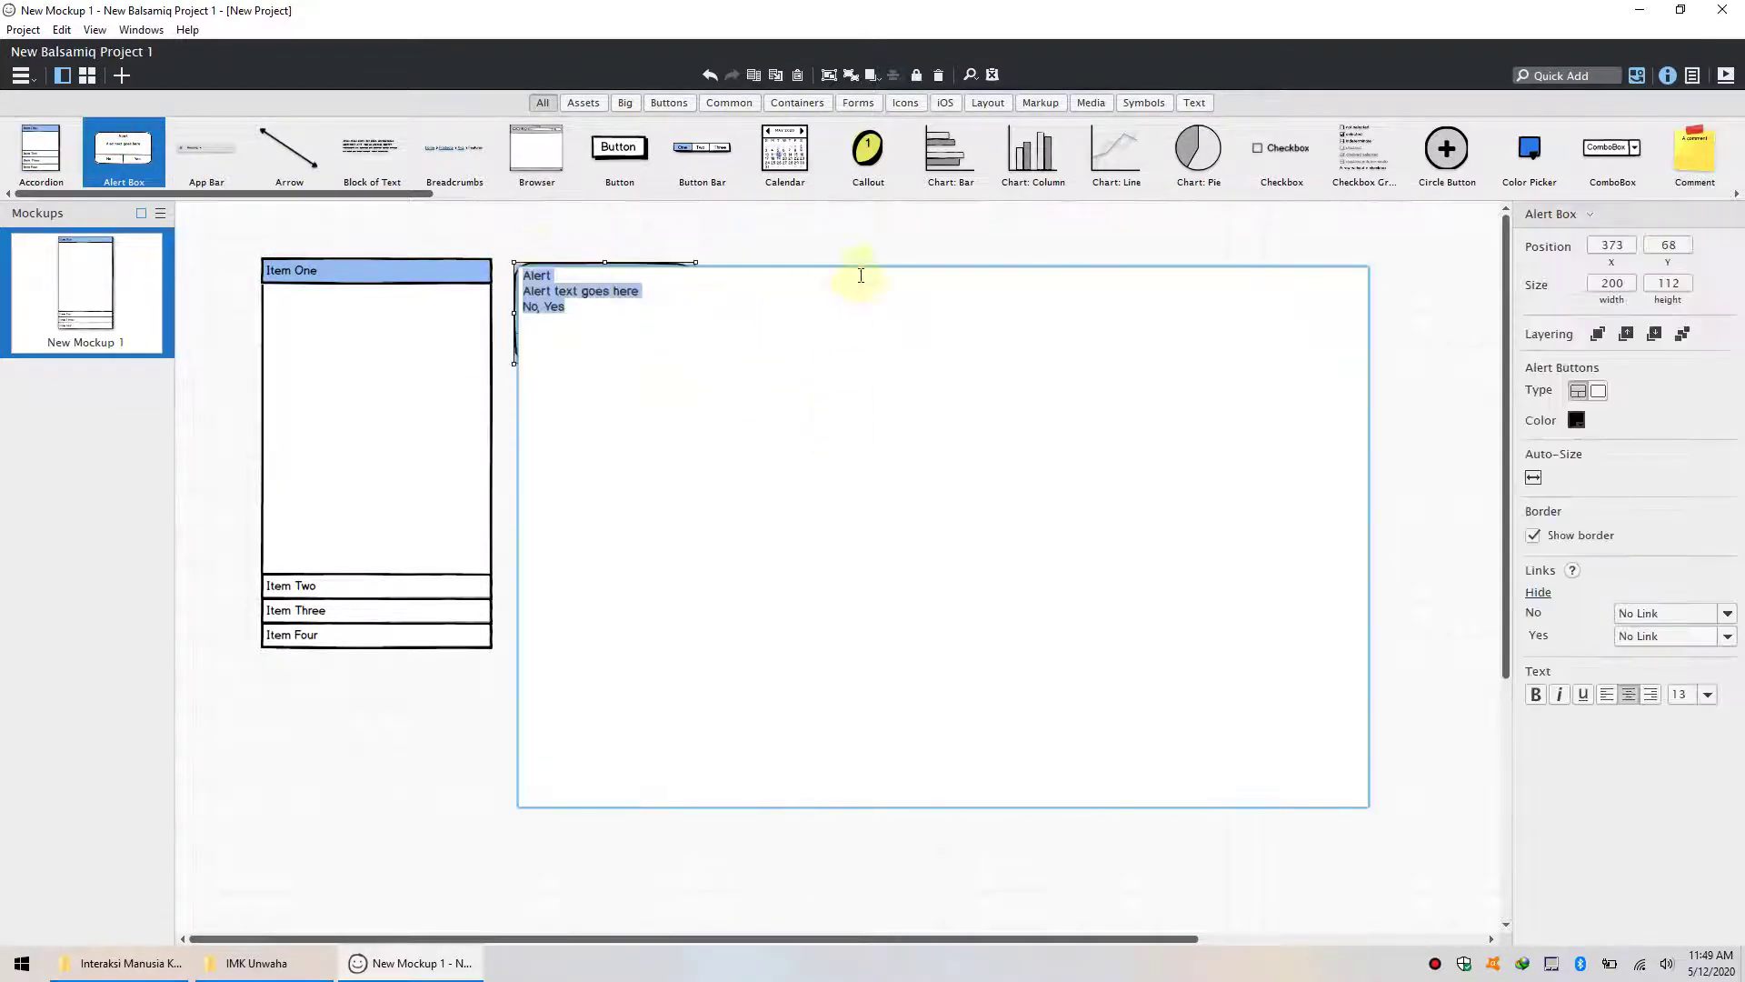
click(865, 242)
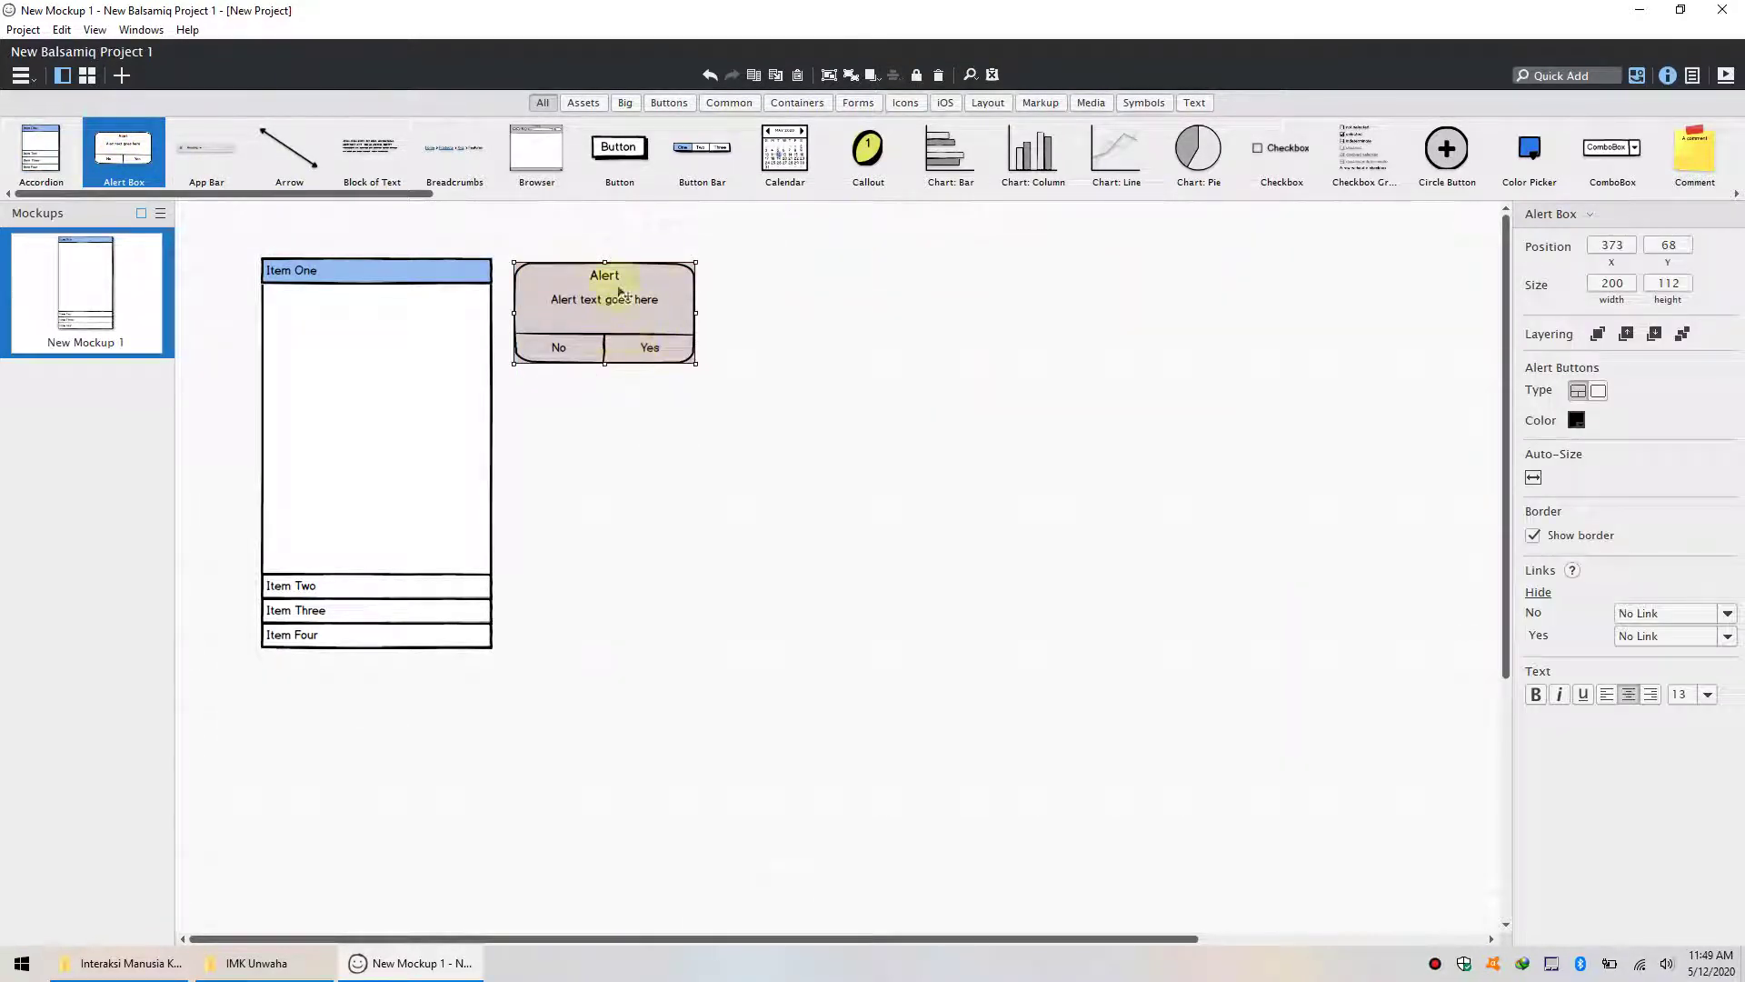
click(703, 441)
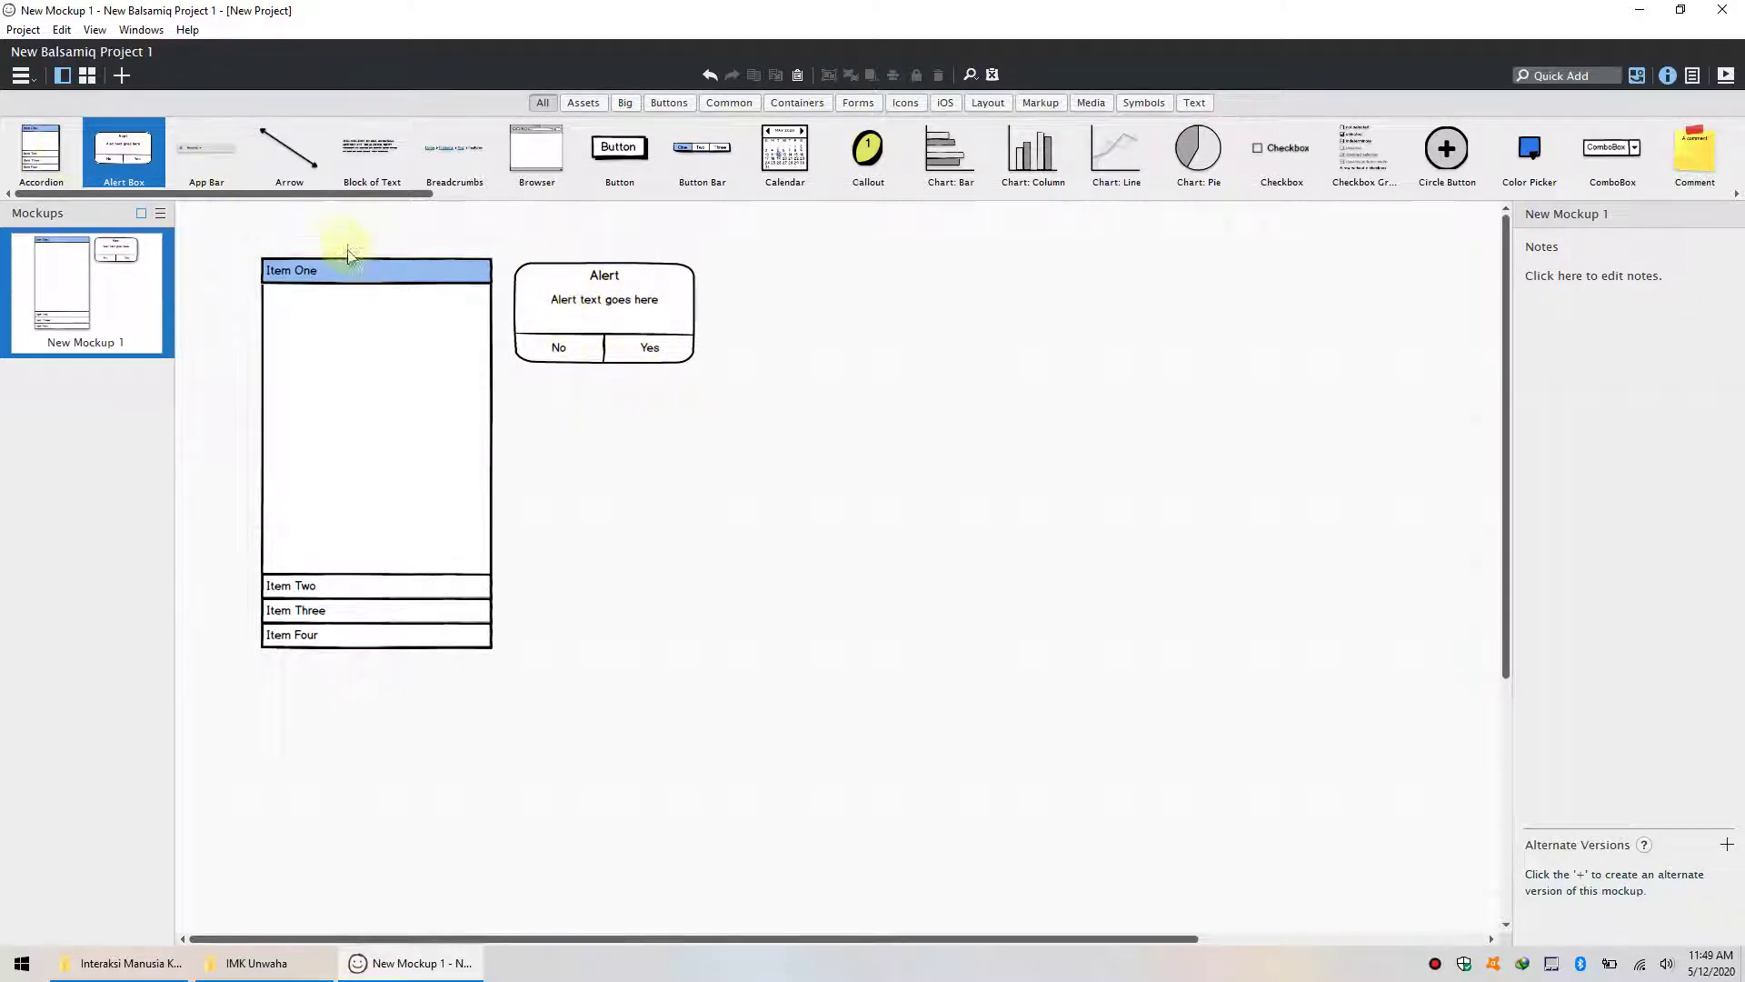
- Move the accordion to about X 24, Y 25 and the alert box to about X 315, Y 23
click(341, 281)
drag(341, 282, 276, 248)
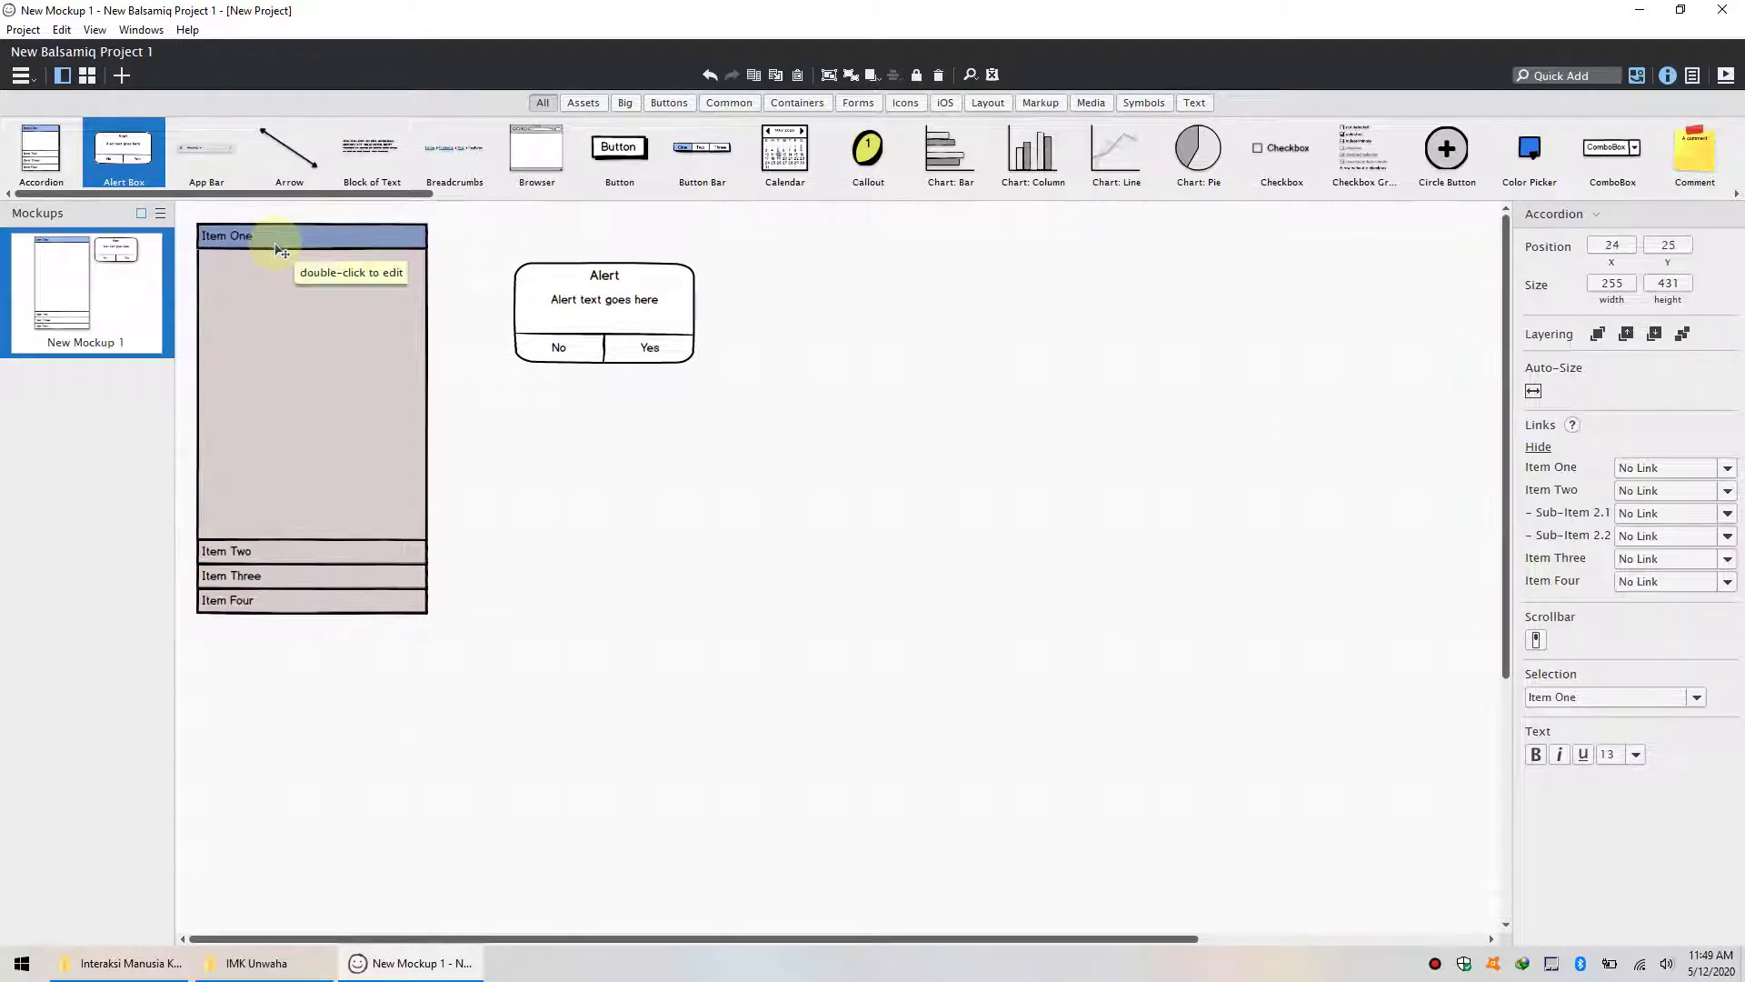
drag(616, 292, 565, 254)
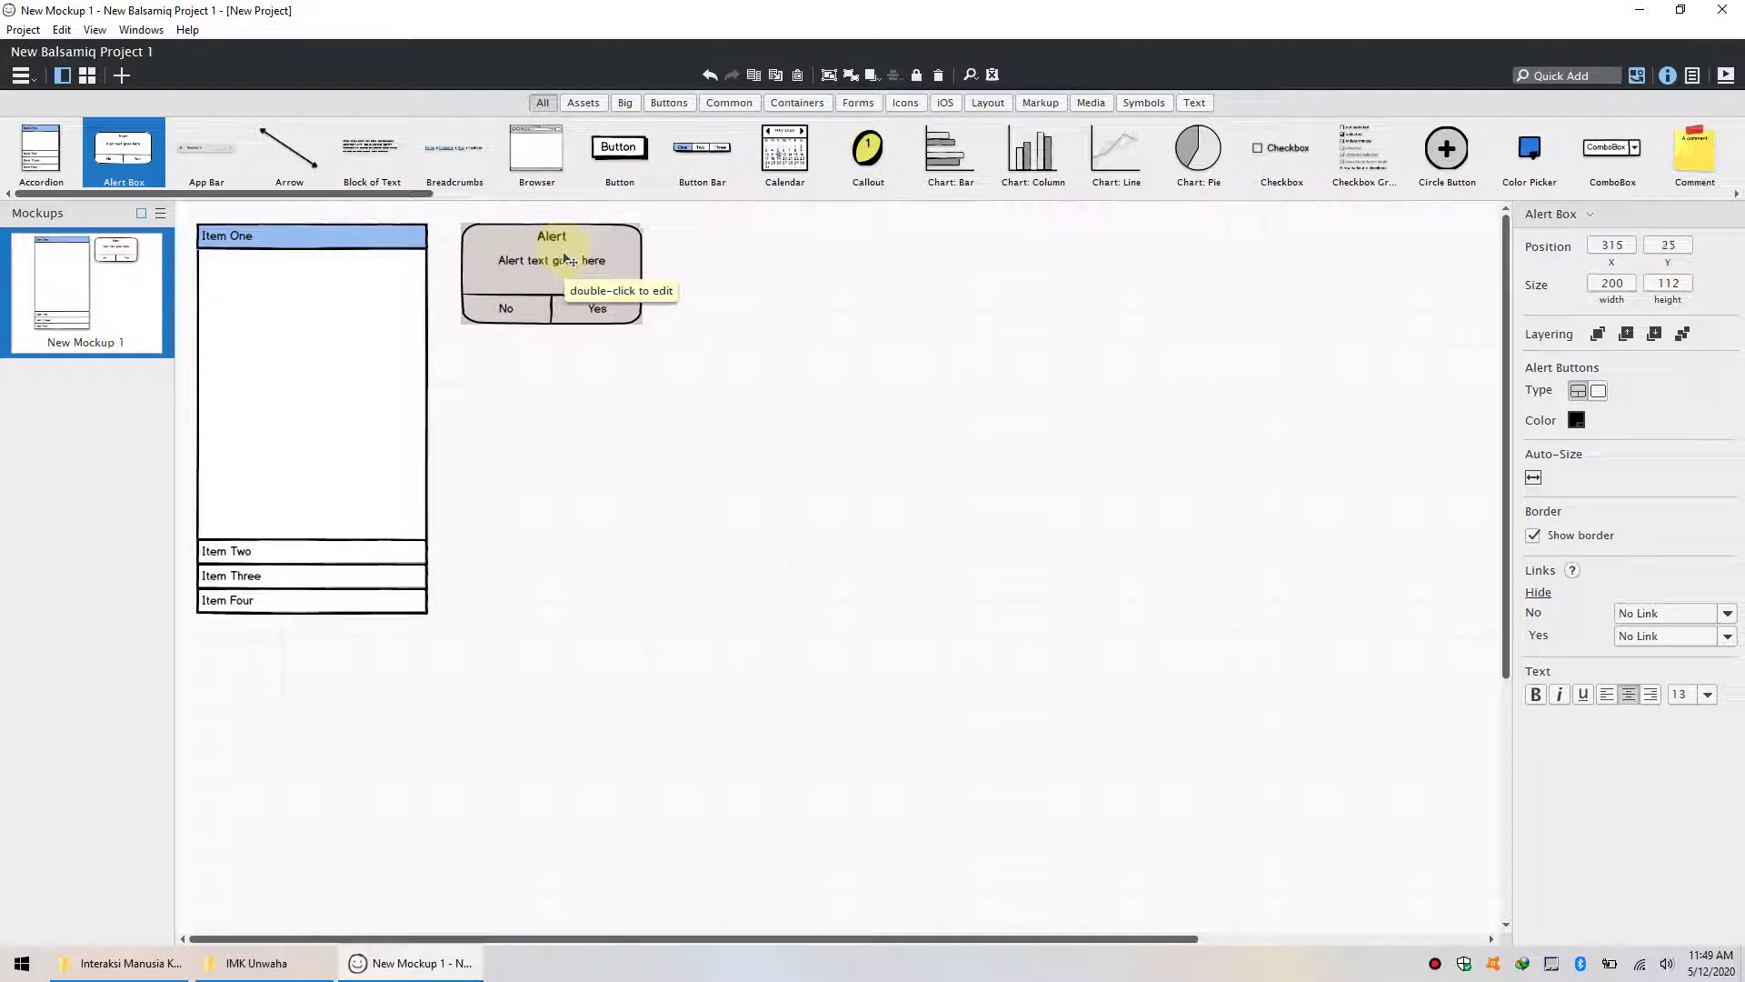
- Delete the accordion and move the alert box to about X 154, Y 71
click(398, 315)
key(Delete)
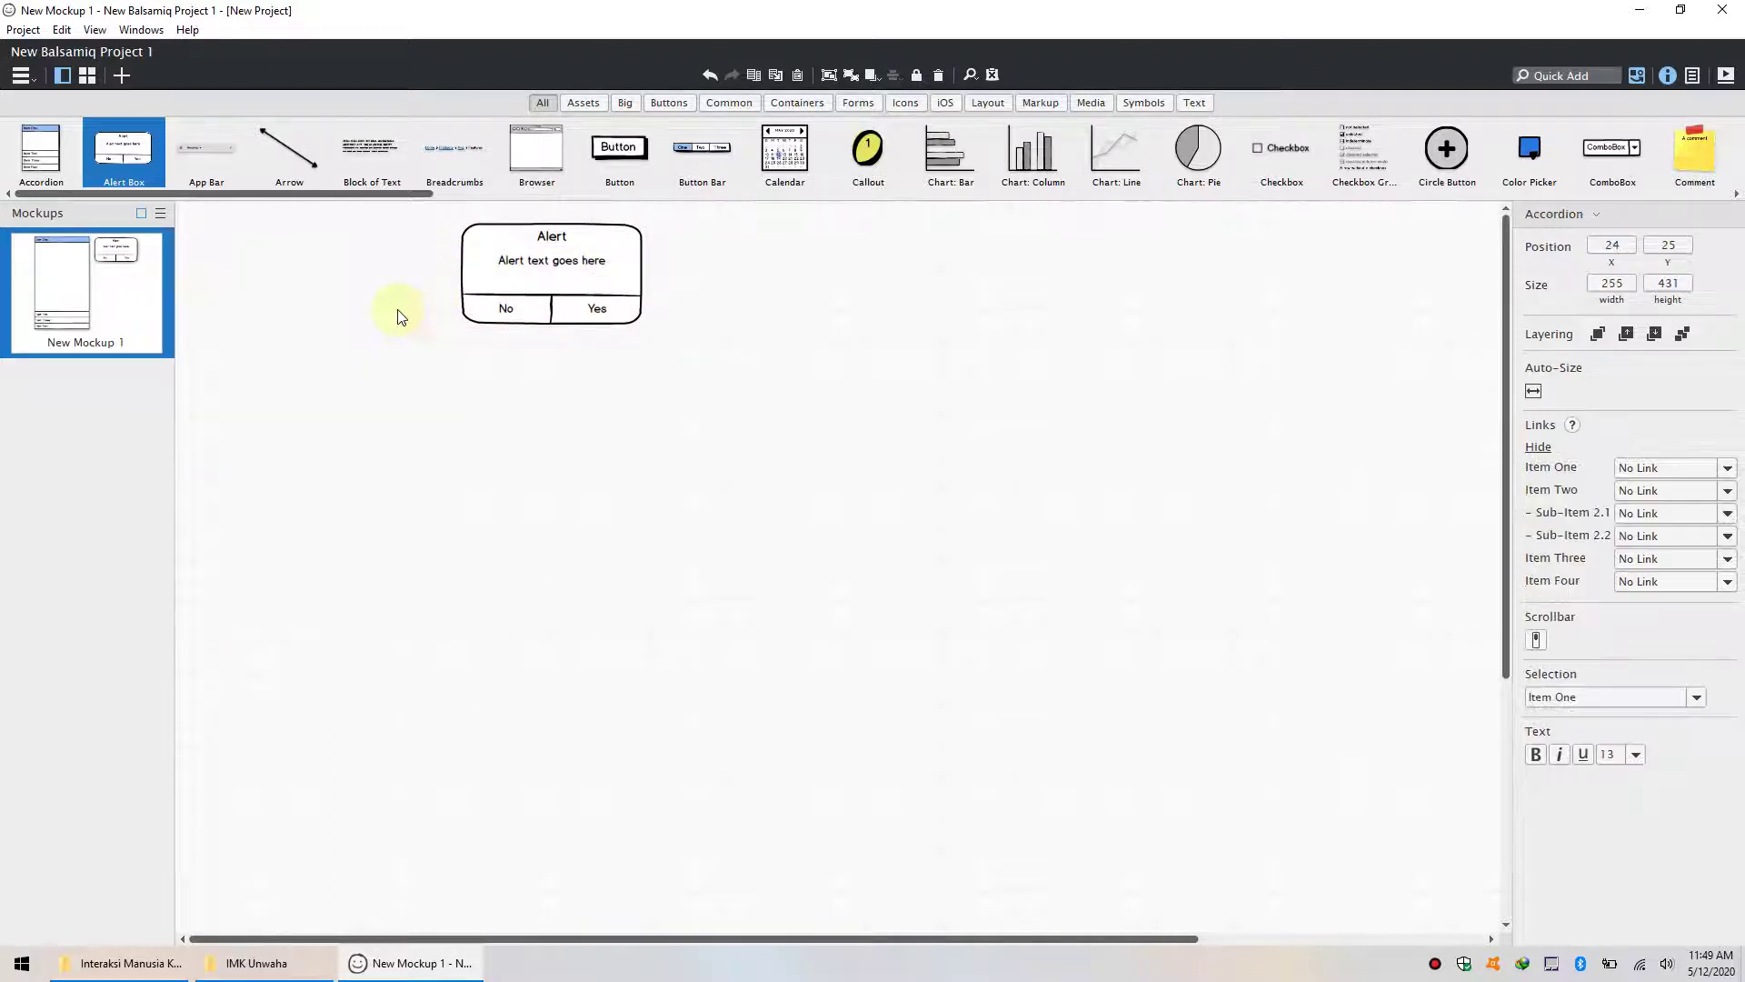
drag(586, 270, 438, 311)
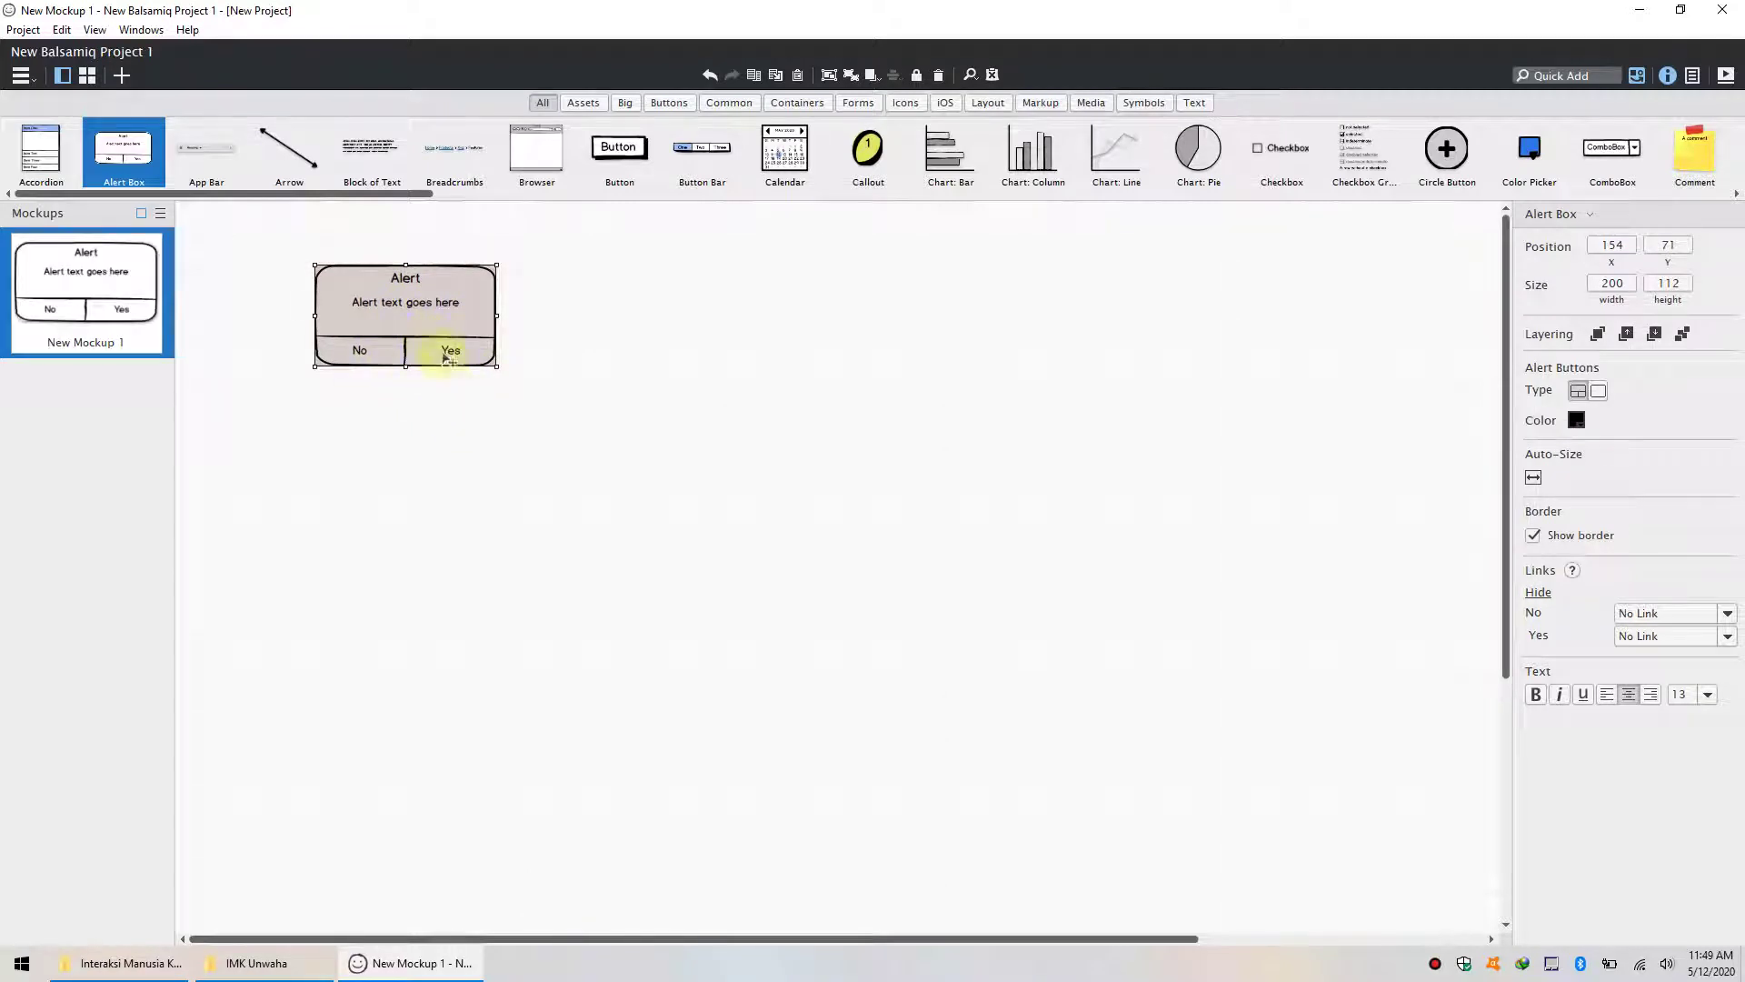
- Change the alert box's title to "Hapus Data"
double_click(438, 344)
click(365, 273)
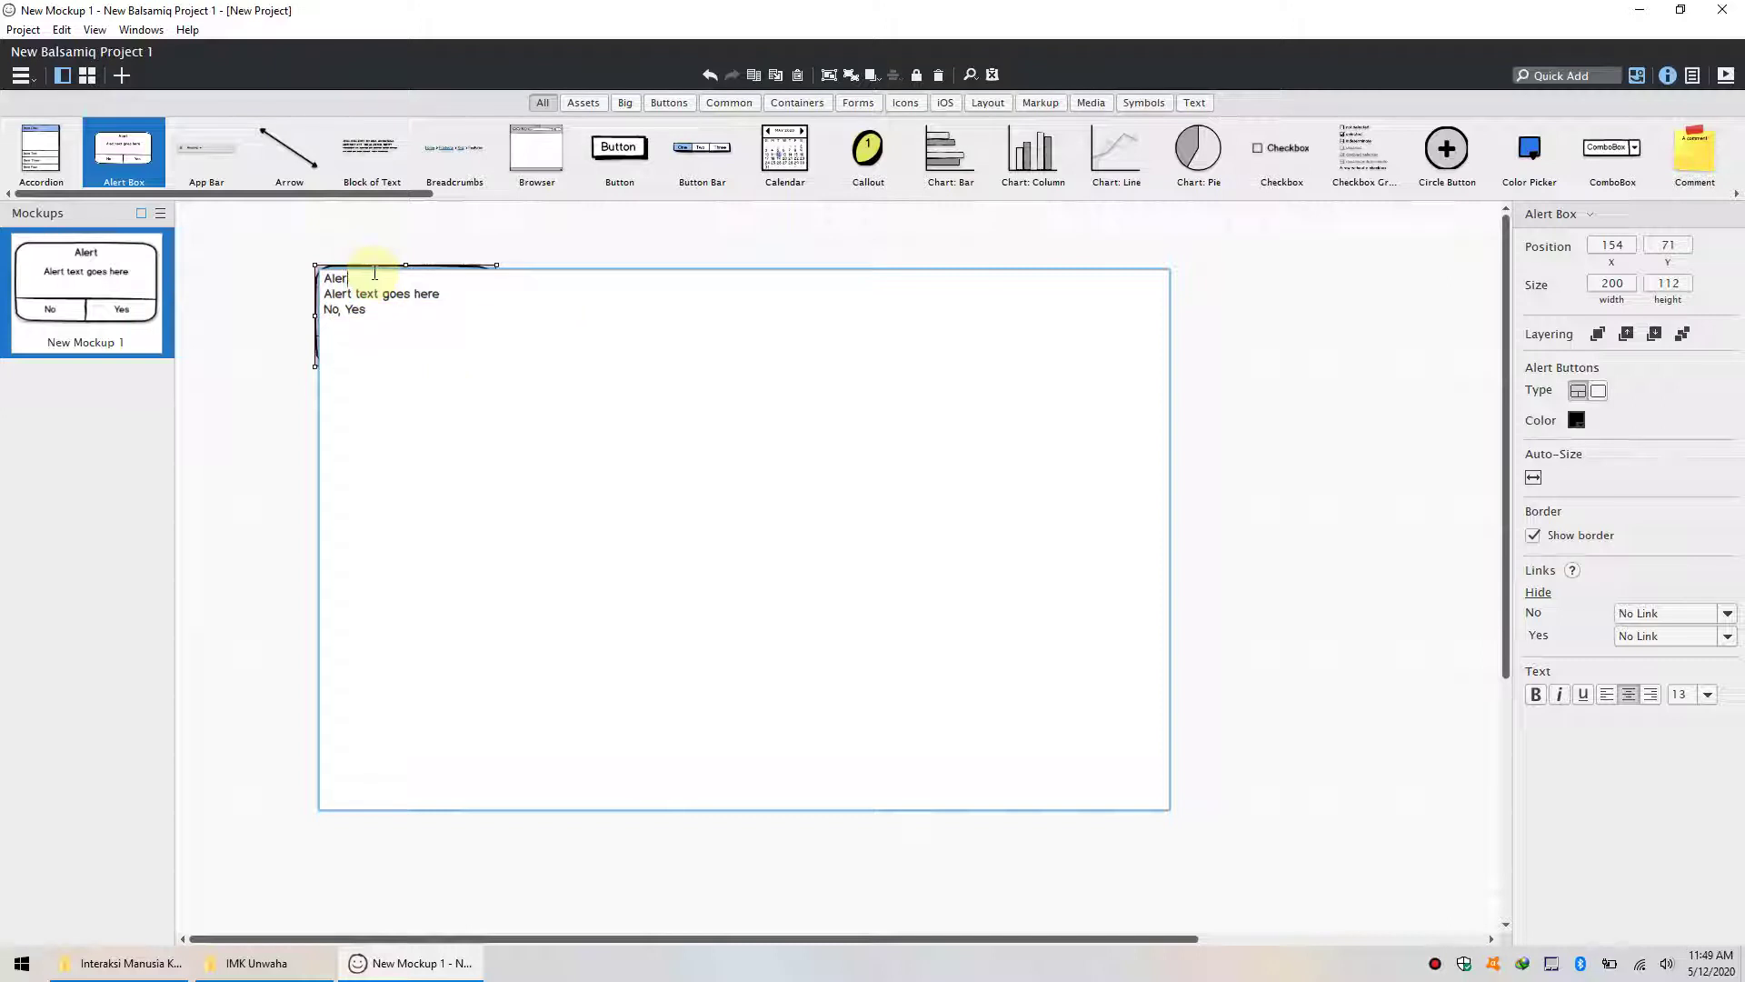
key(BackSpace)
key(BackSpace)
key(BackSpace)
text(Hapus D)
- Replace the alert box's message with "Anda Yakin Ingin Menghapus Data Ini"
click(440, 293)
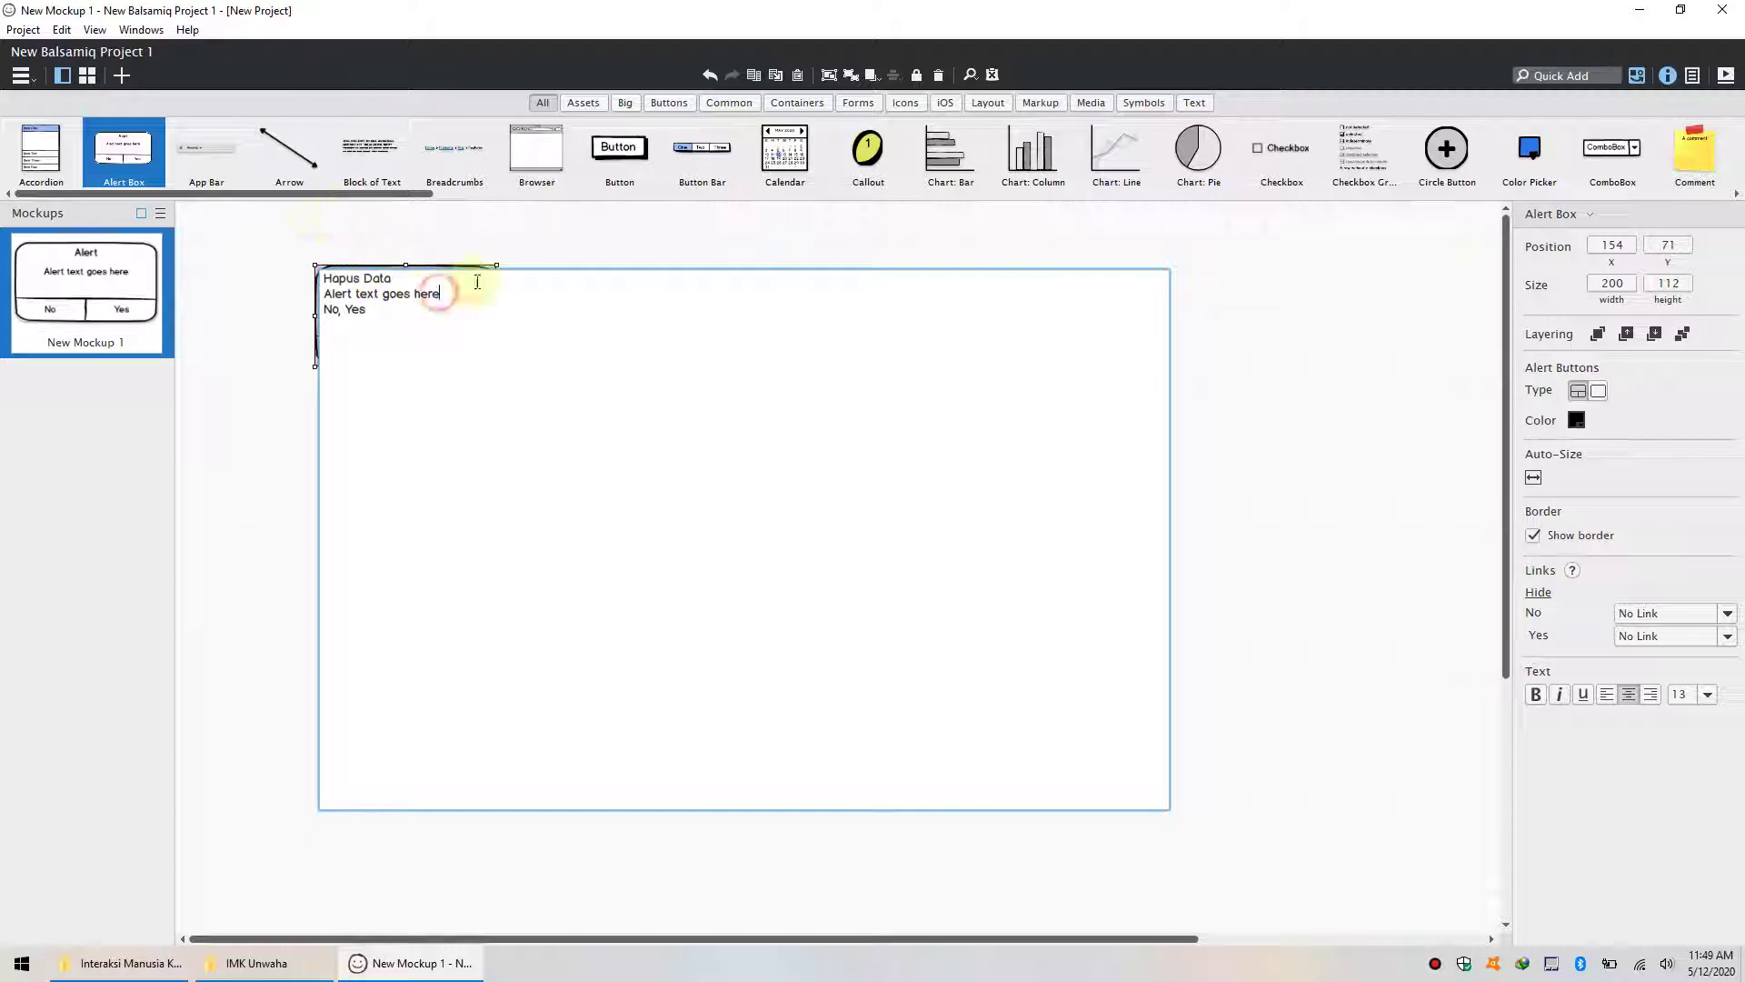
key(BackSpace)
key(BackSpace)
key(BackSpace)
key(BackSpace)
key(BackSpace)
key(BackSpace)
key(BackSpace)
key(BackSpace)
key(BackSpace)
key(BackSpace)
key(BackSpace)
key(BackSpace)
key(BackSpace)
key(BackSpace)
key(BackSpace)
key(BackSpace)
text(Anda Yakin Ingin Menghapus Data In)
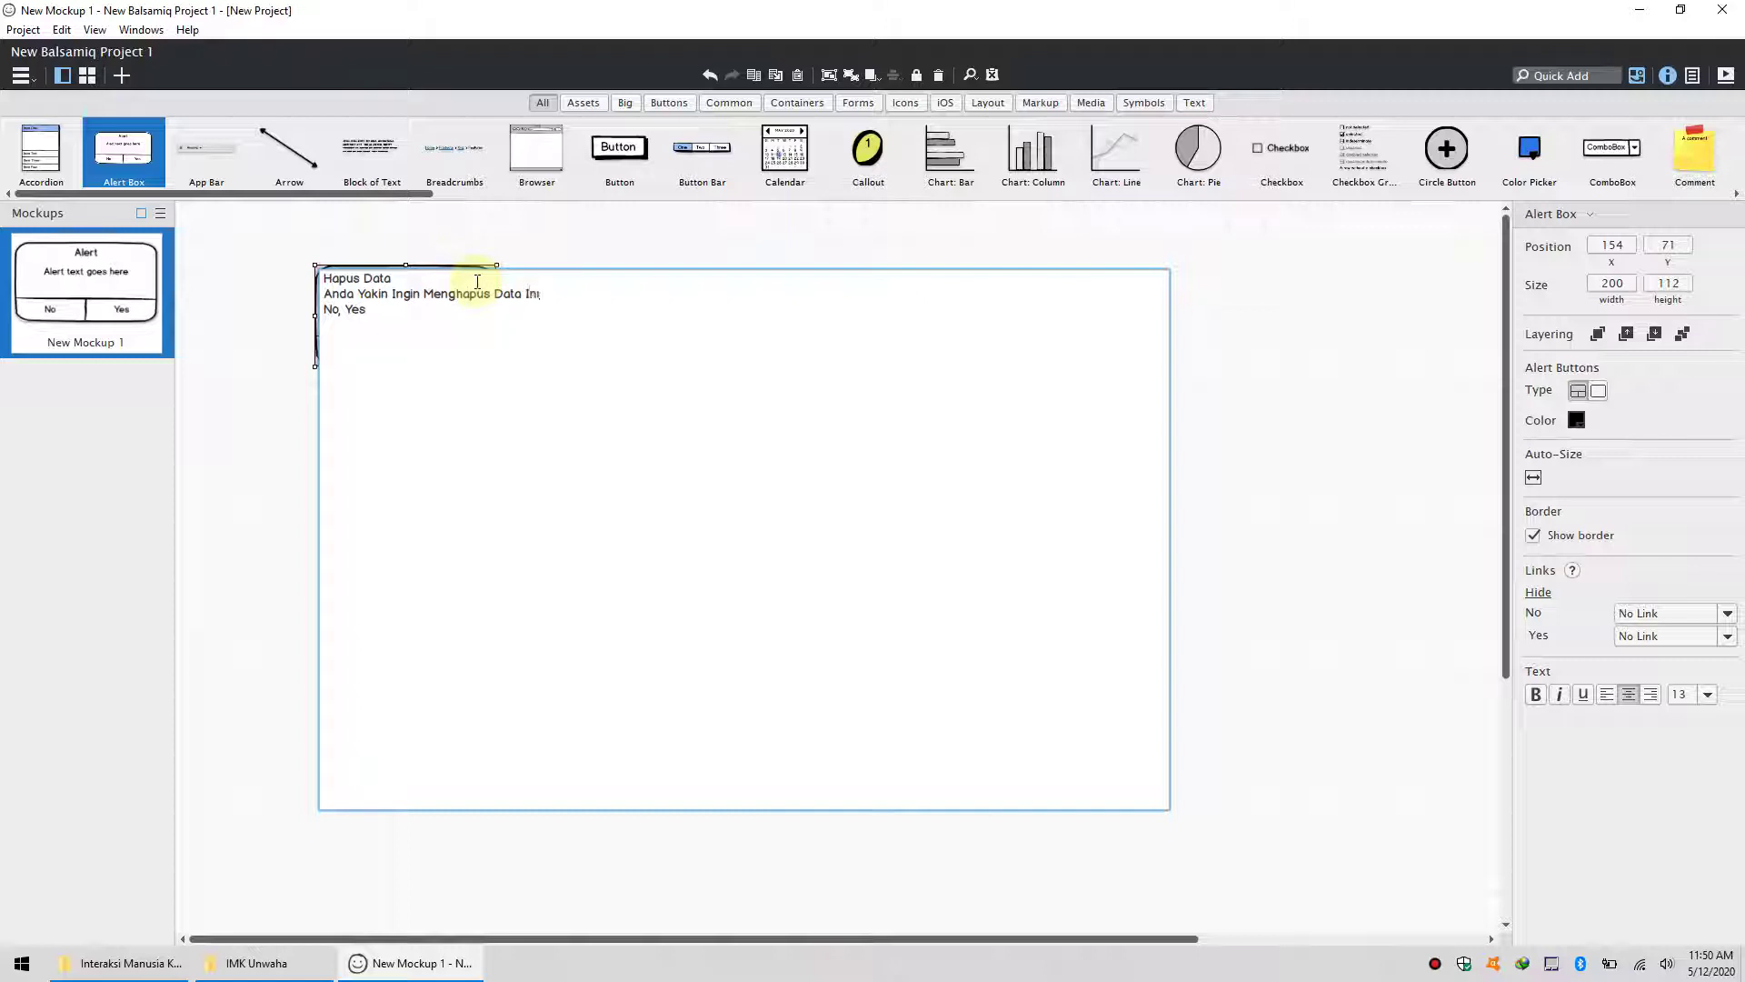
text(in Ingin Menghapus Data Ini)
- Relabel the alert's two buttons "Tidak" and "Ya" and move the box to about X 55, Y 51
click(384, 307)
click(1131, 507)
click(1036, 469)
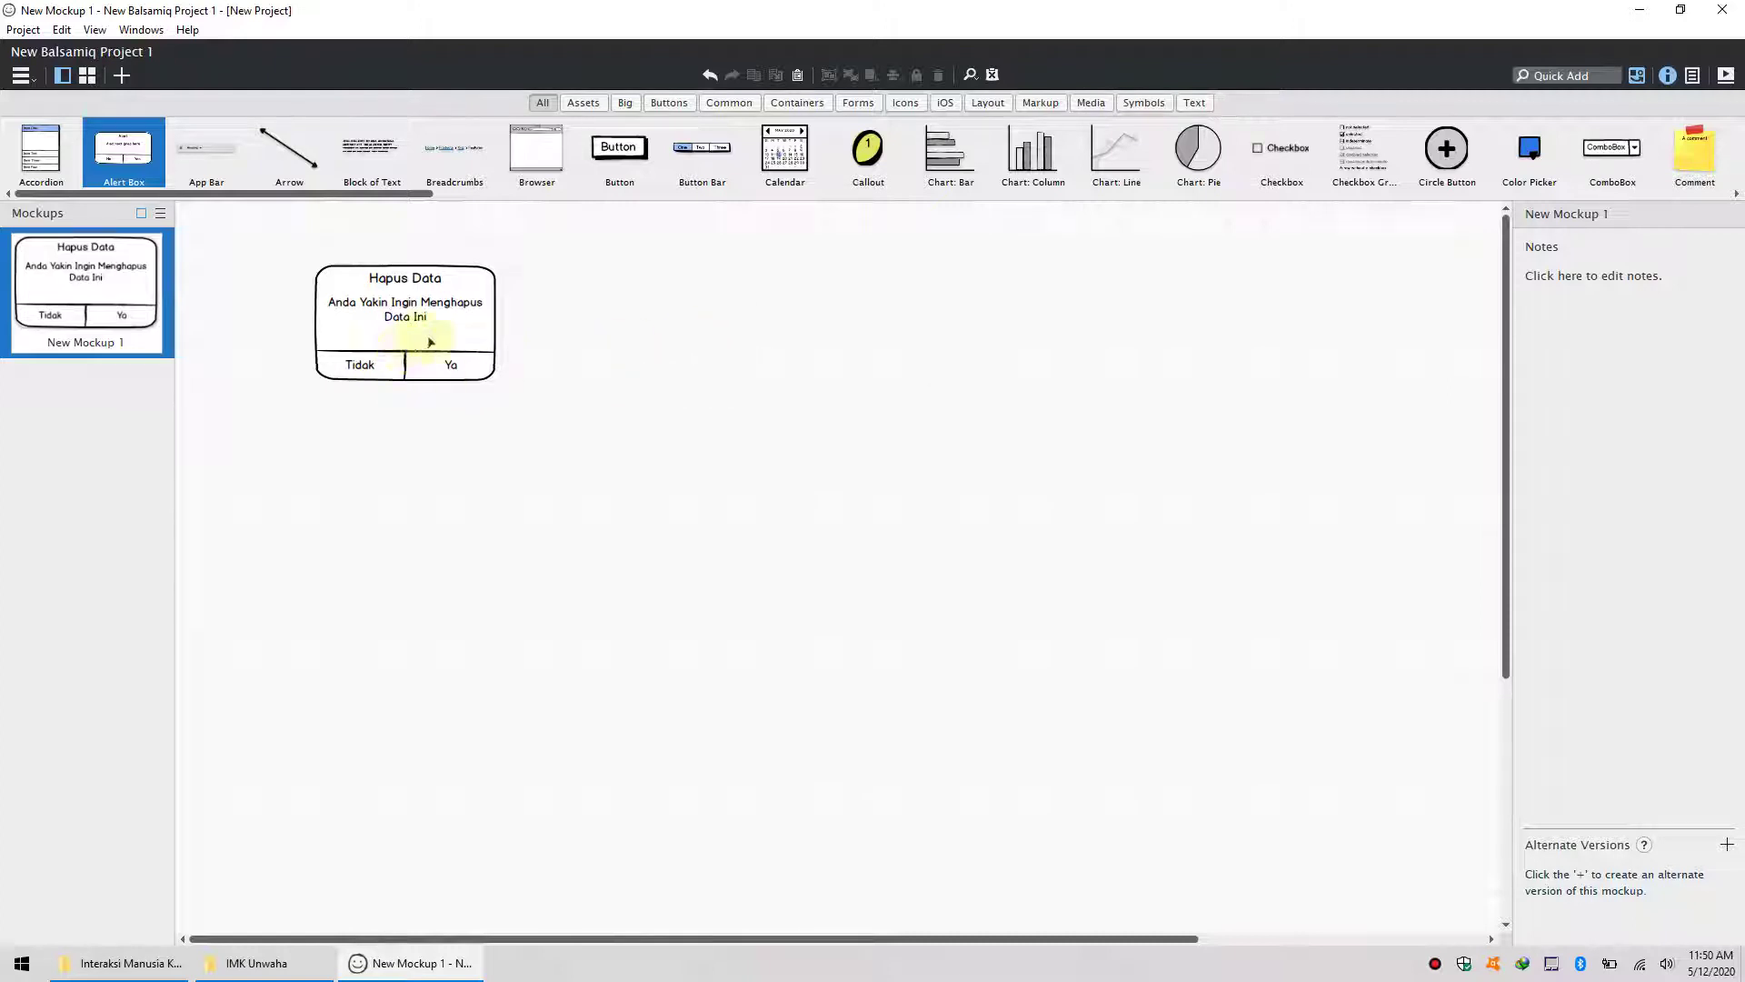
drag(461, 338, 369, 320)
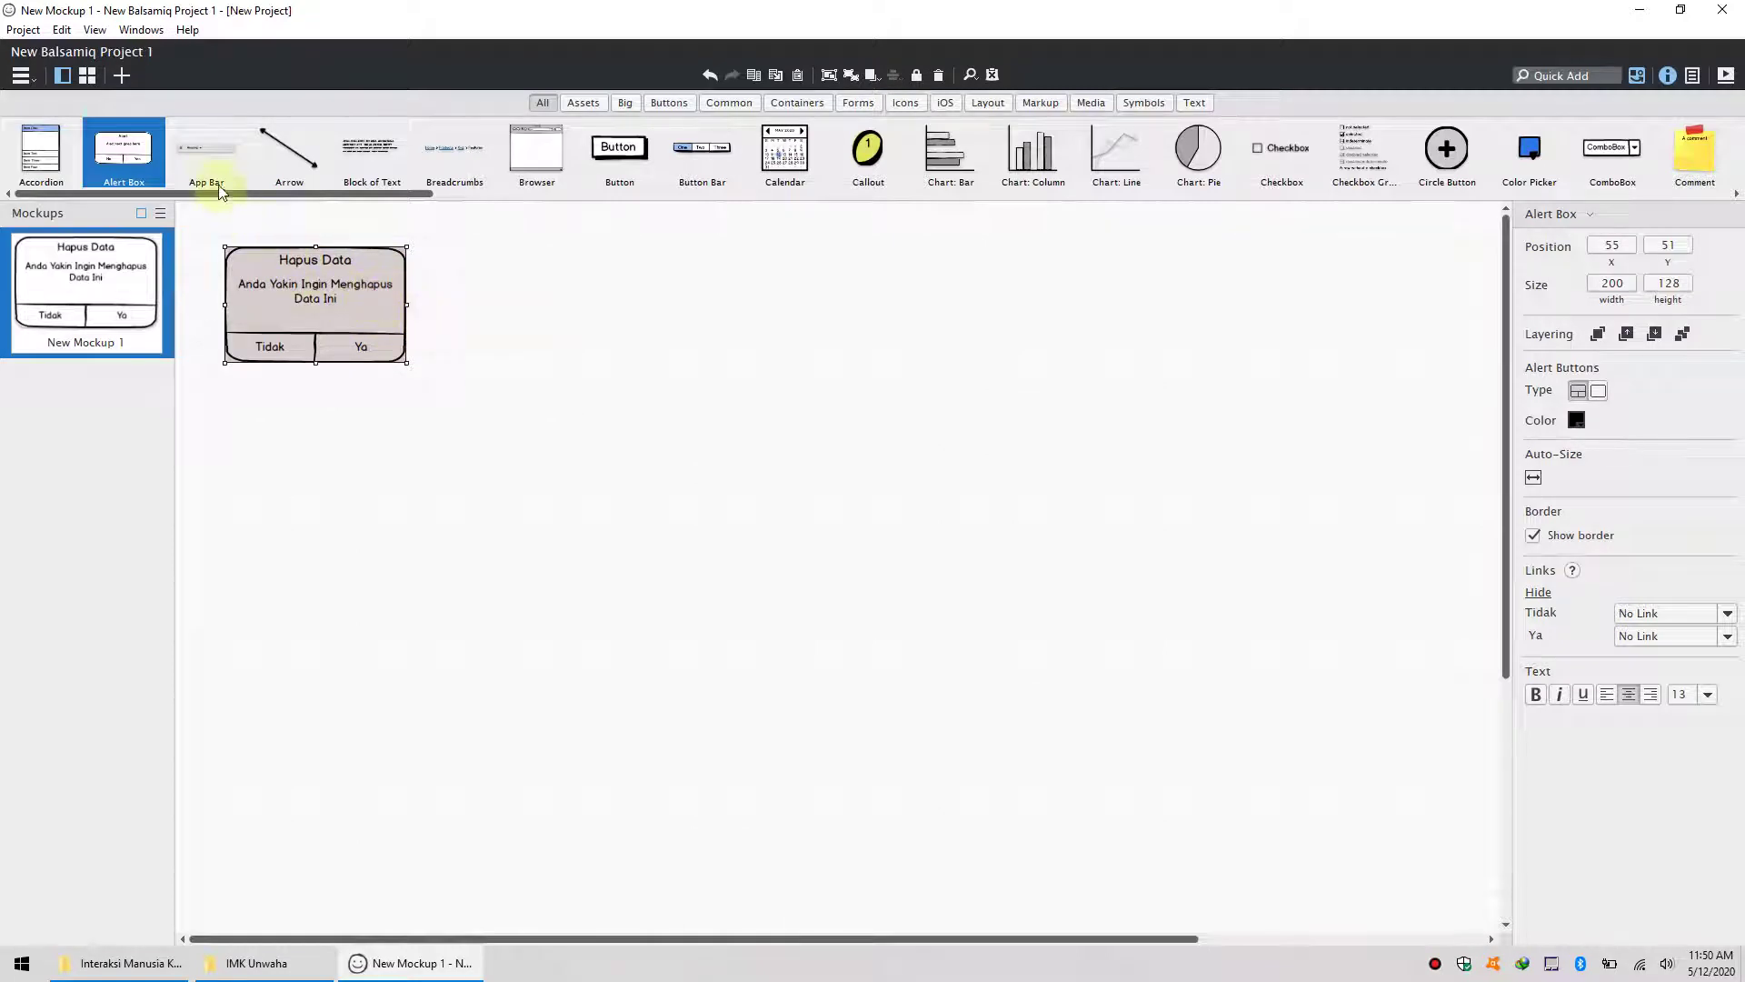
- Add a Browser with its default text at about X 289, Y 49 and enlarge it to about 979 by 605
drag(546, 159, 438, 244)
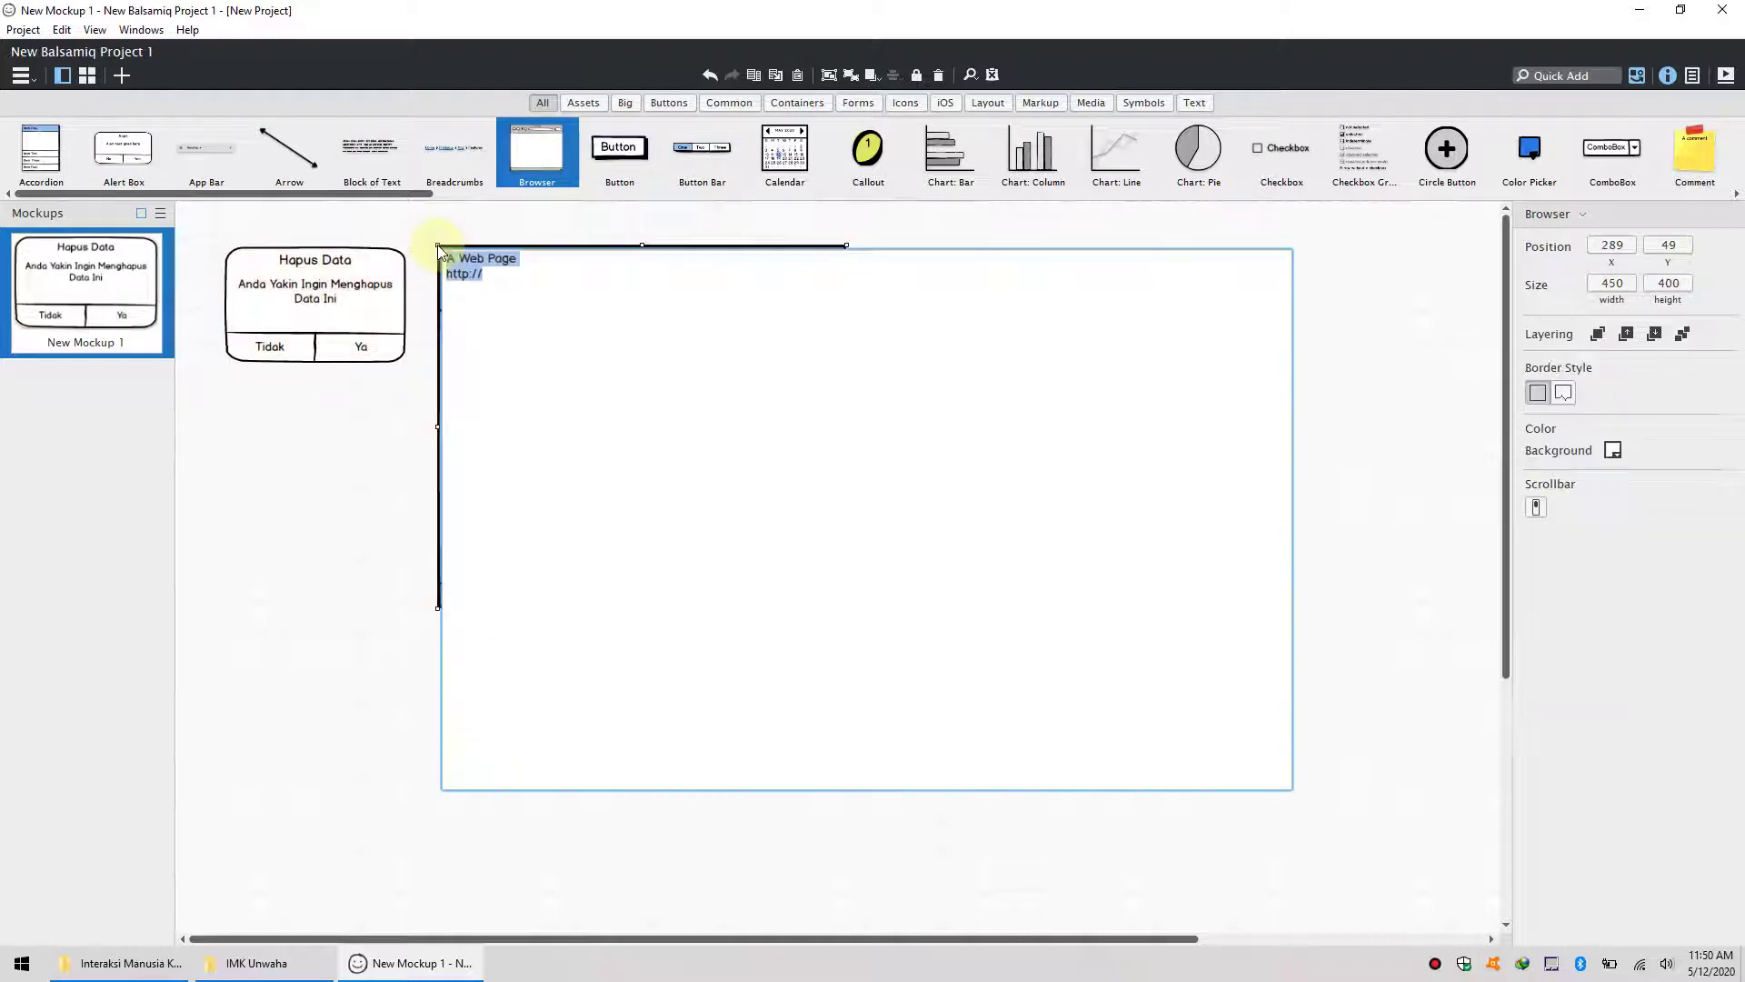
click(1382, 272)
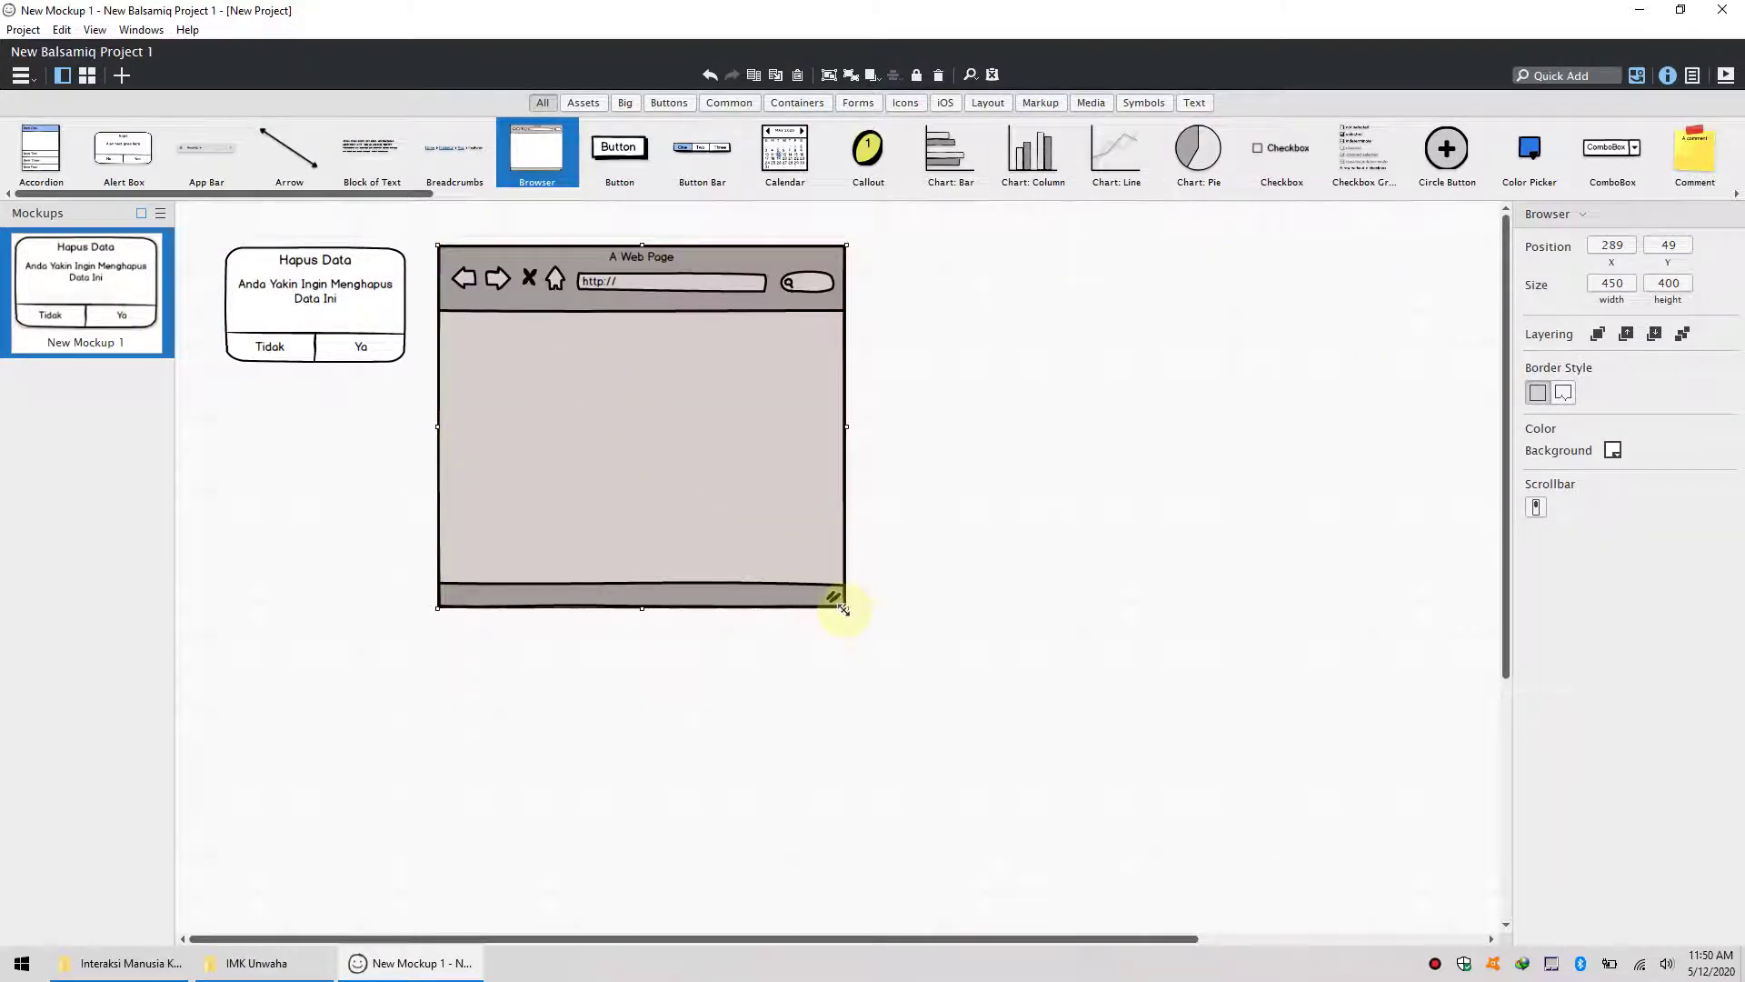
drag(844, 609, 1326, 793)
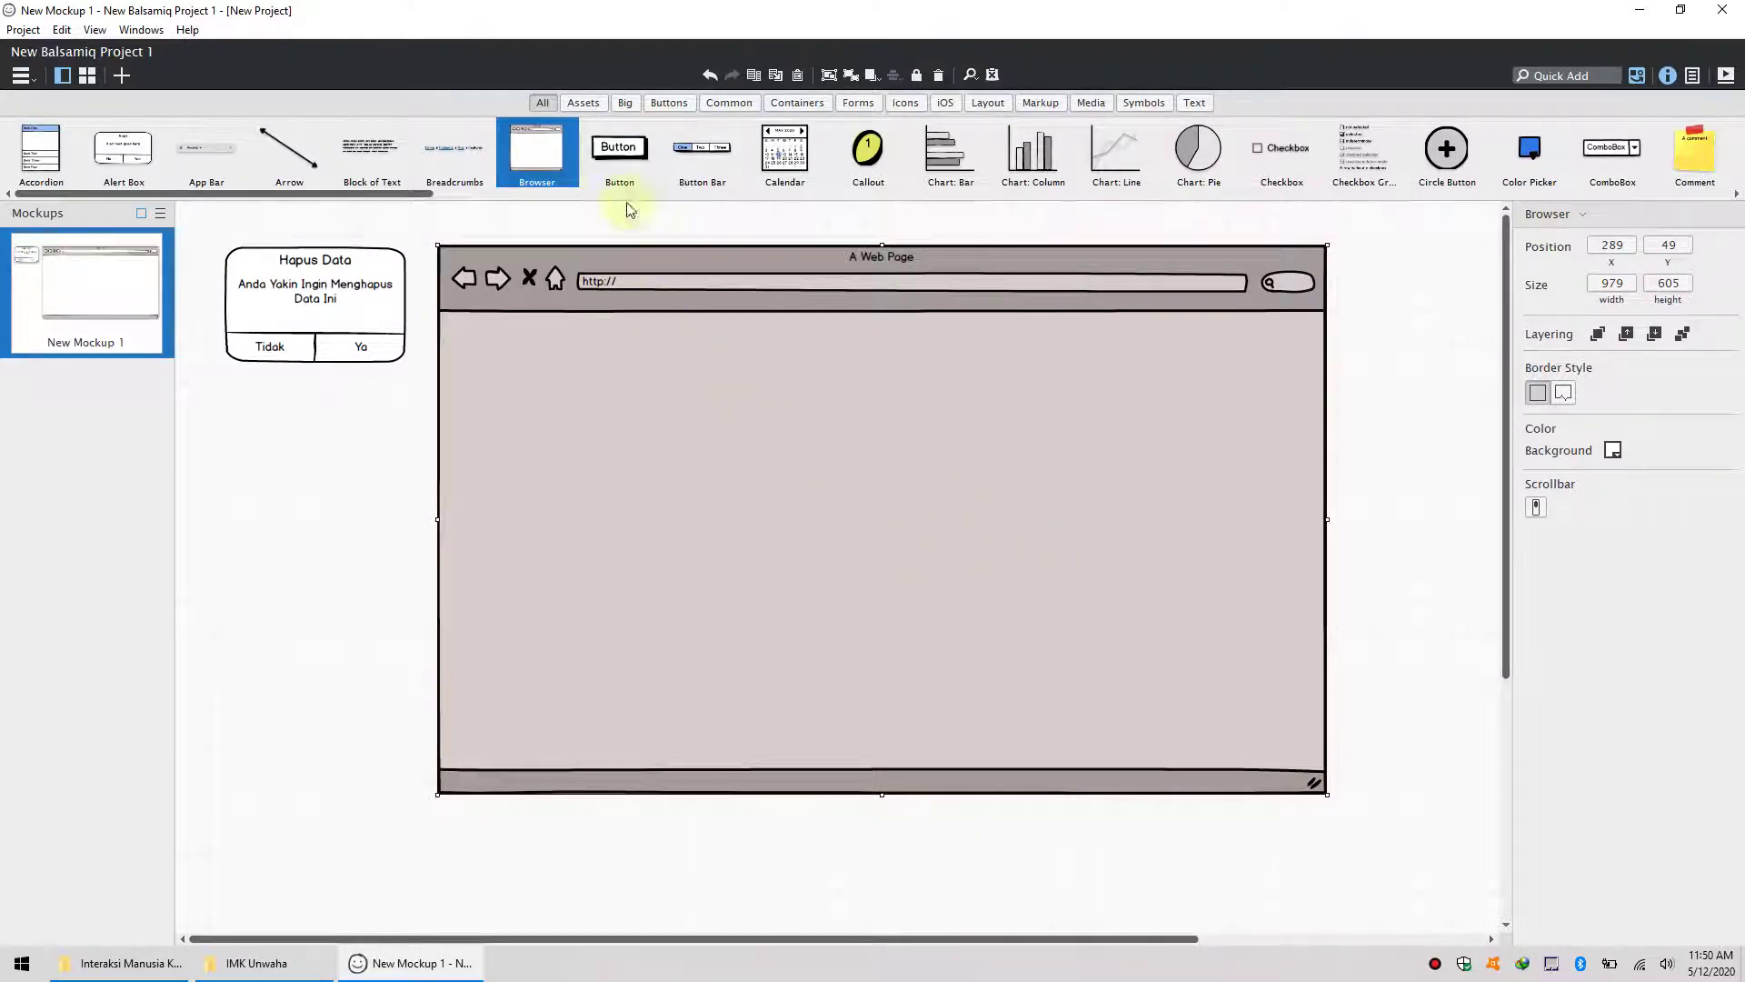
- Add a Button and a Button Bar with their default labels below the alert box, beside the browser window
drag(621, 155, 287, 487)
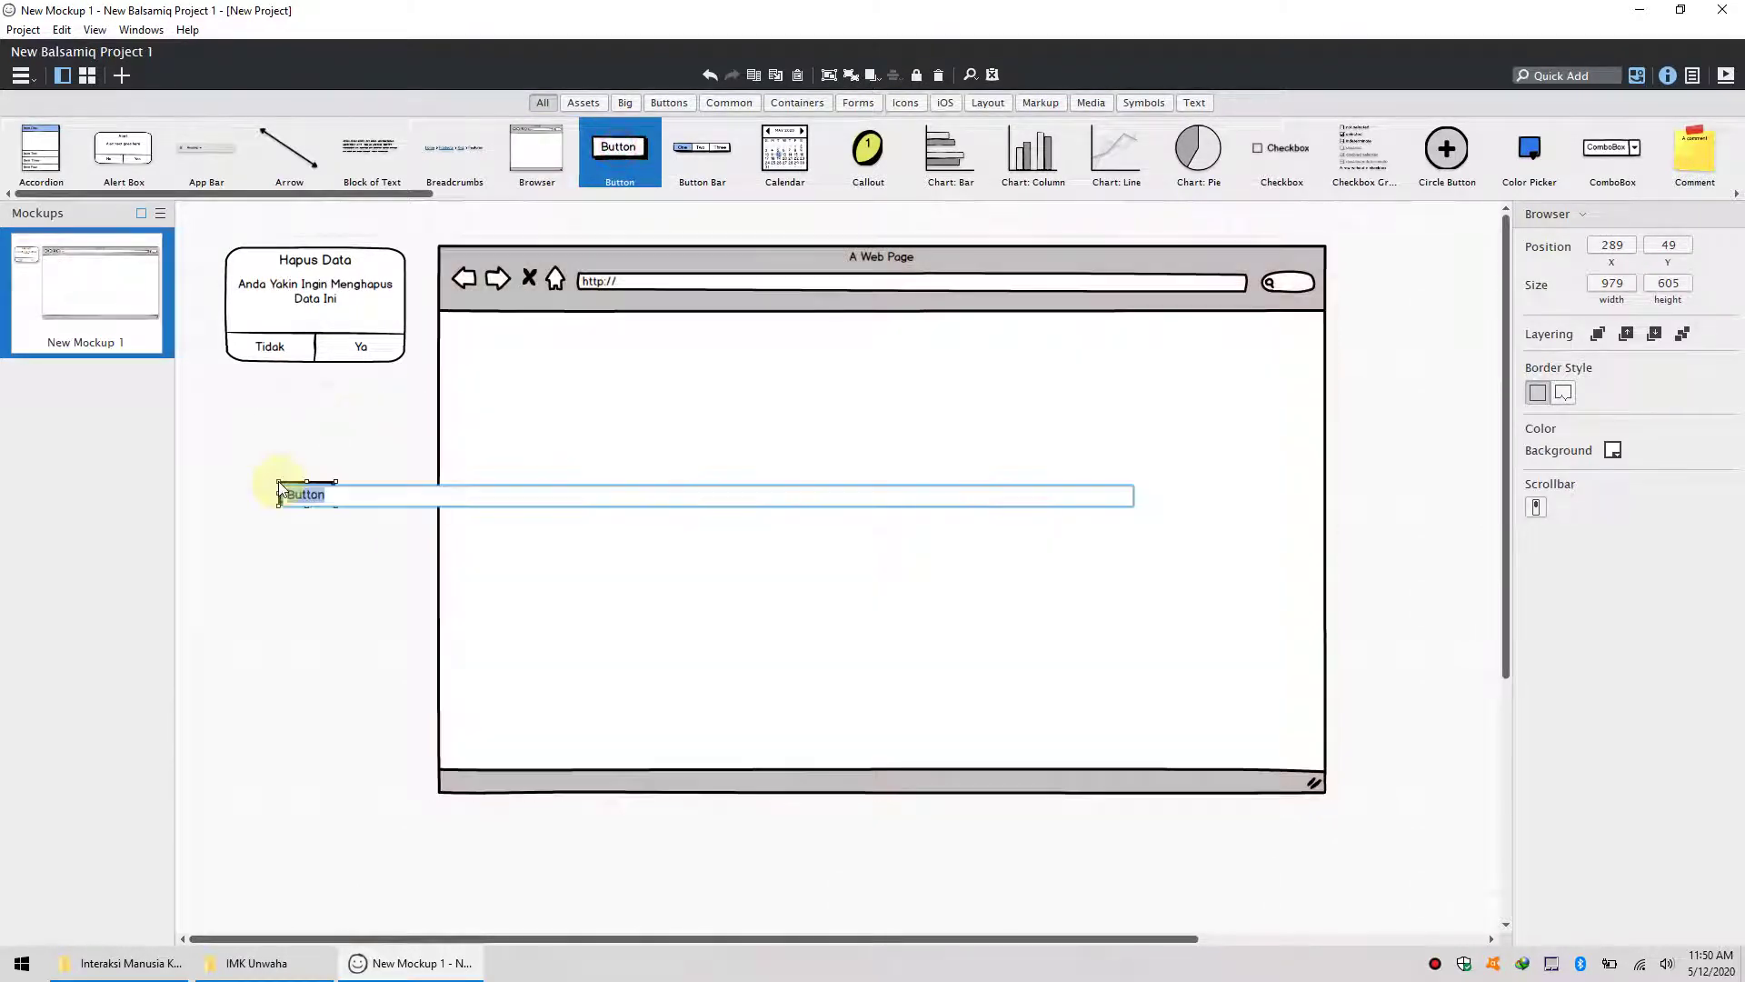
click(329, 621)
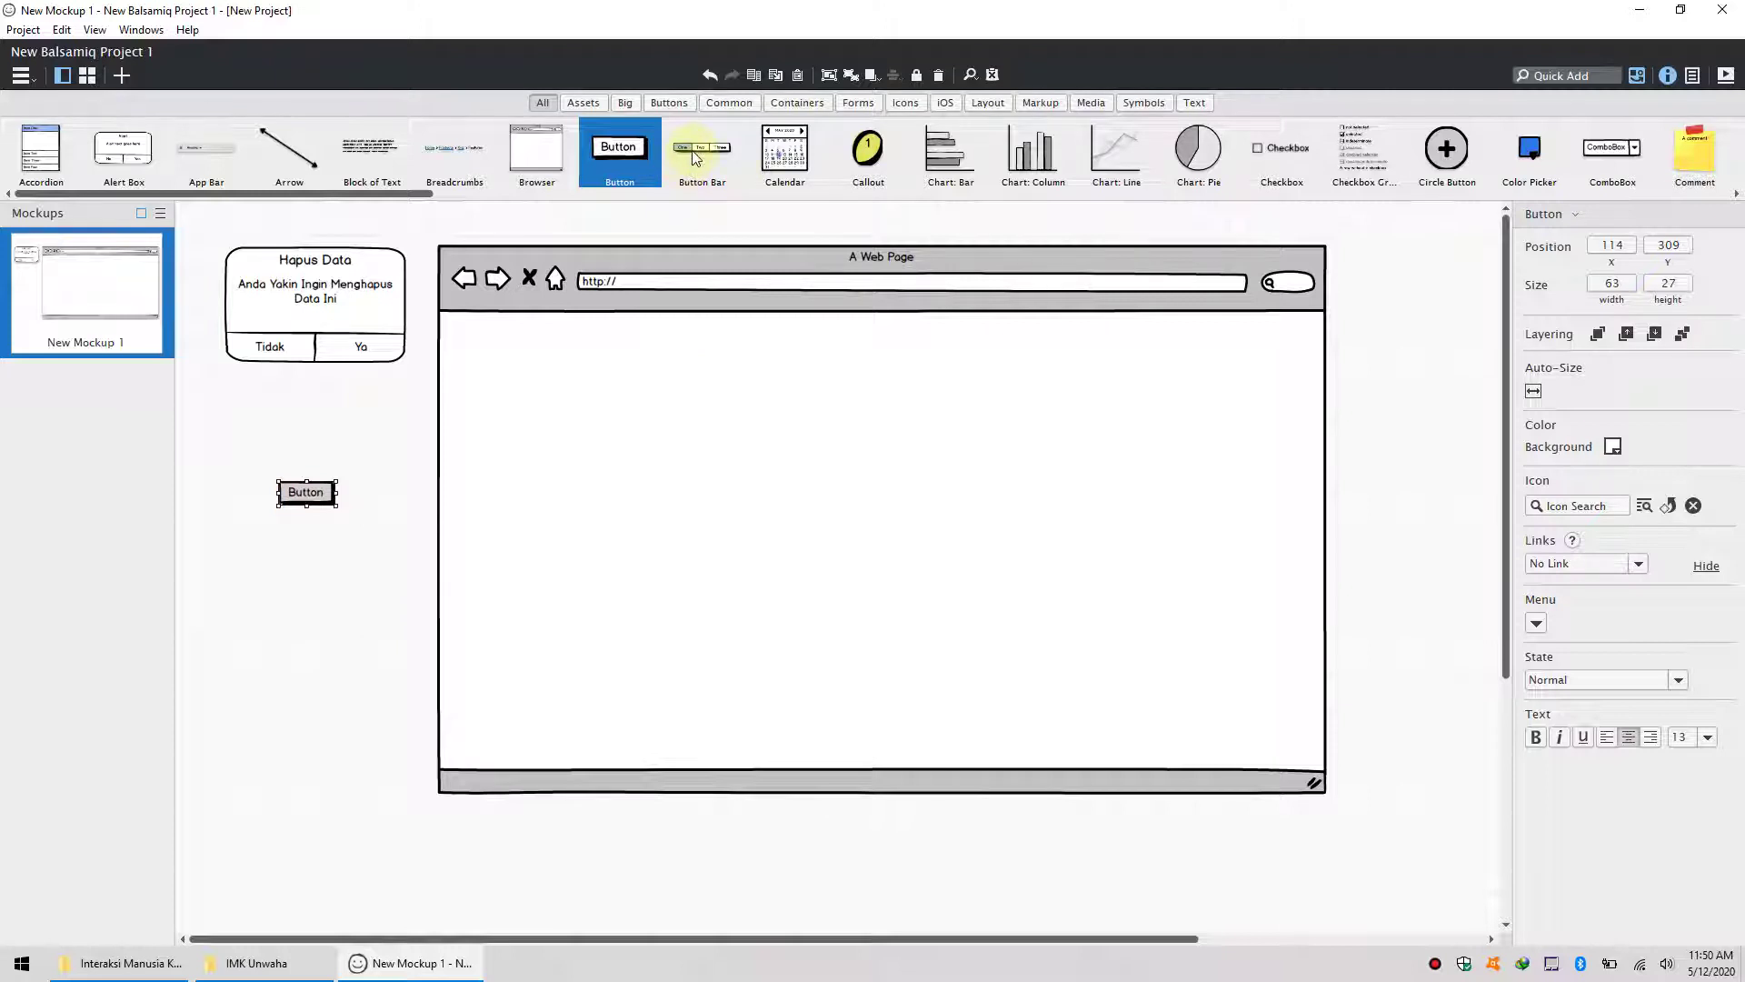
drag(694, 156, 244, 586)
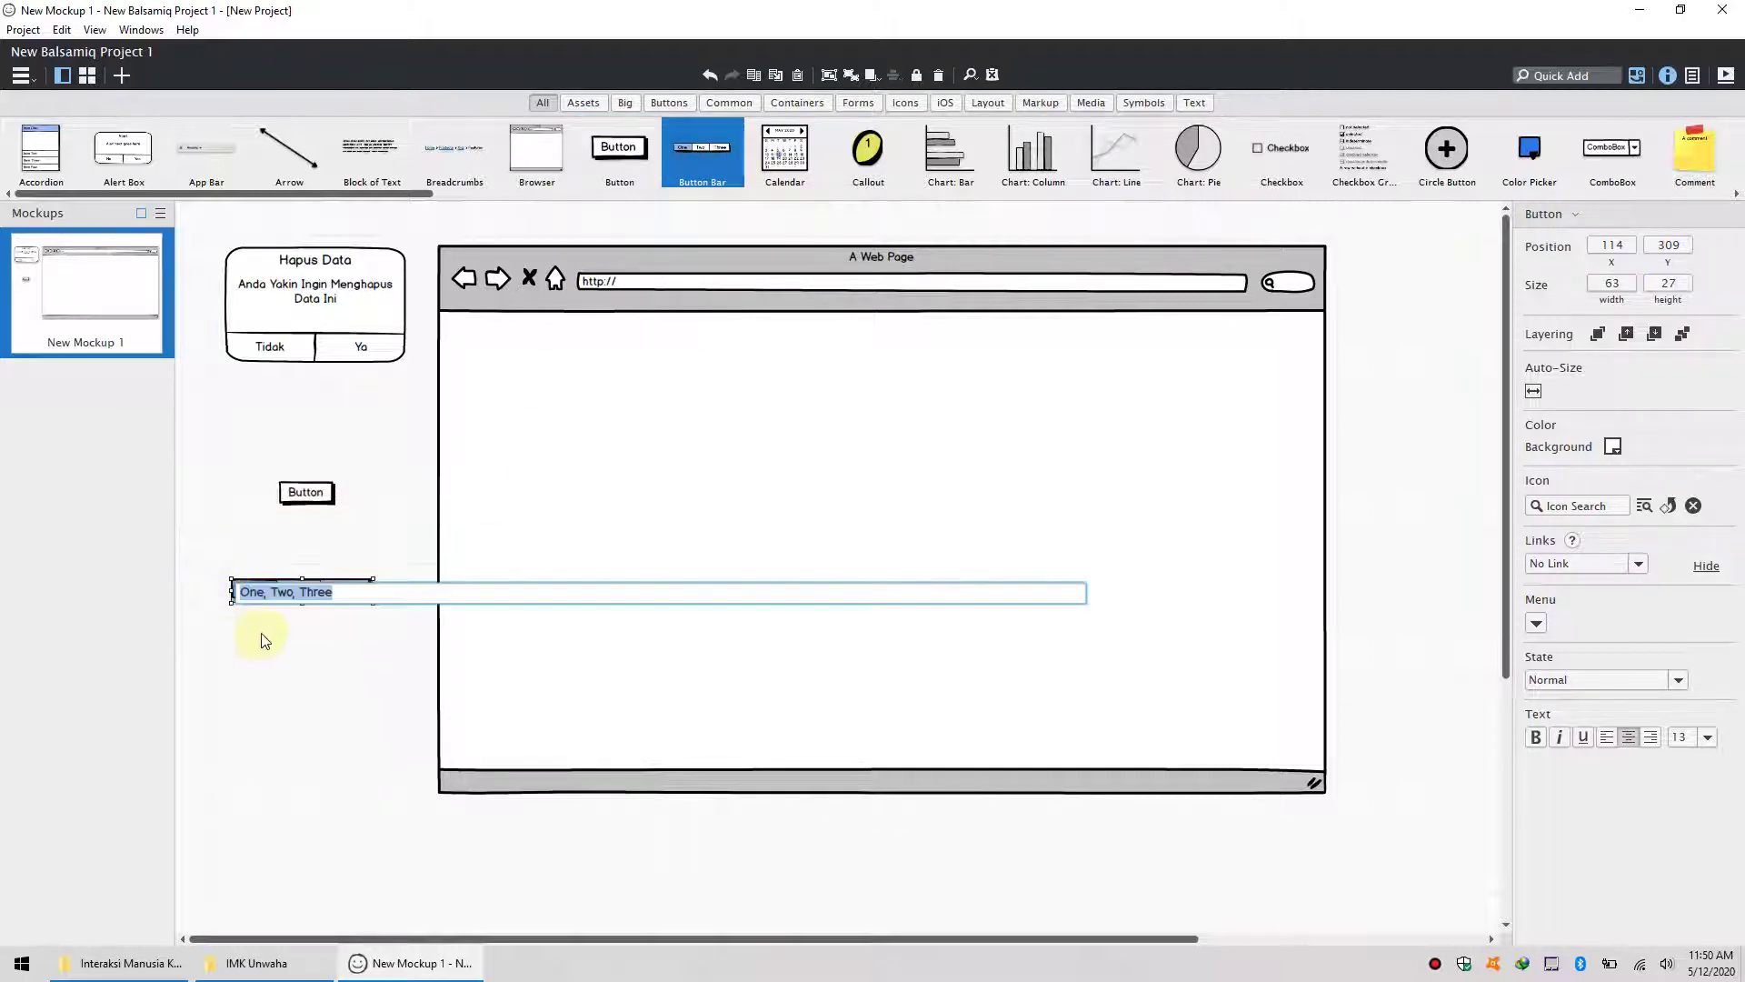
click(325, 674)
- Add a Calendar beneath the button bar and a column chart with its default look inside the browser window
drag(782, 152, 269, 691)
click(403, 799)
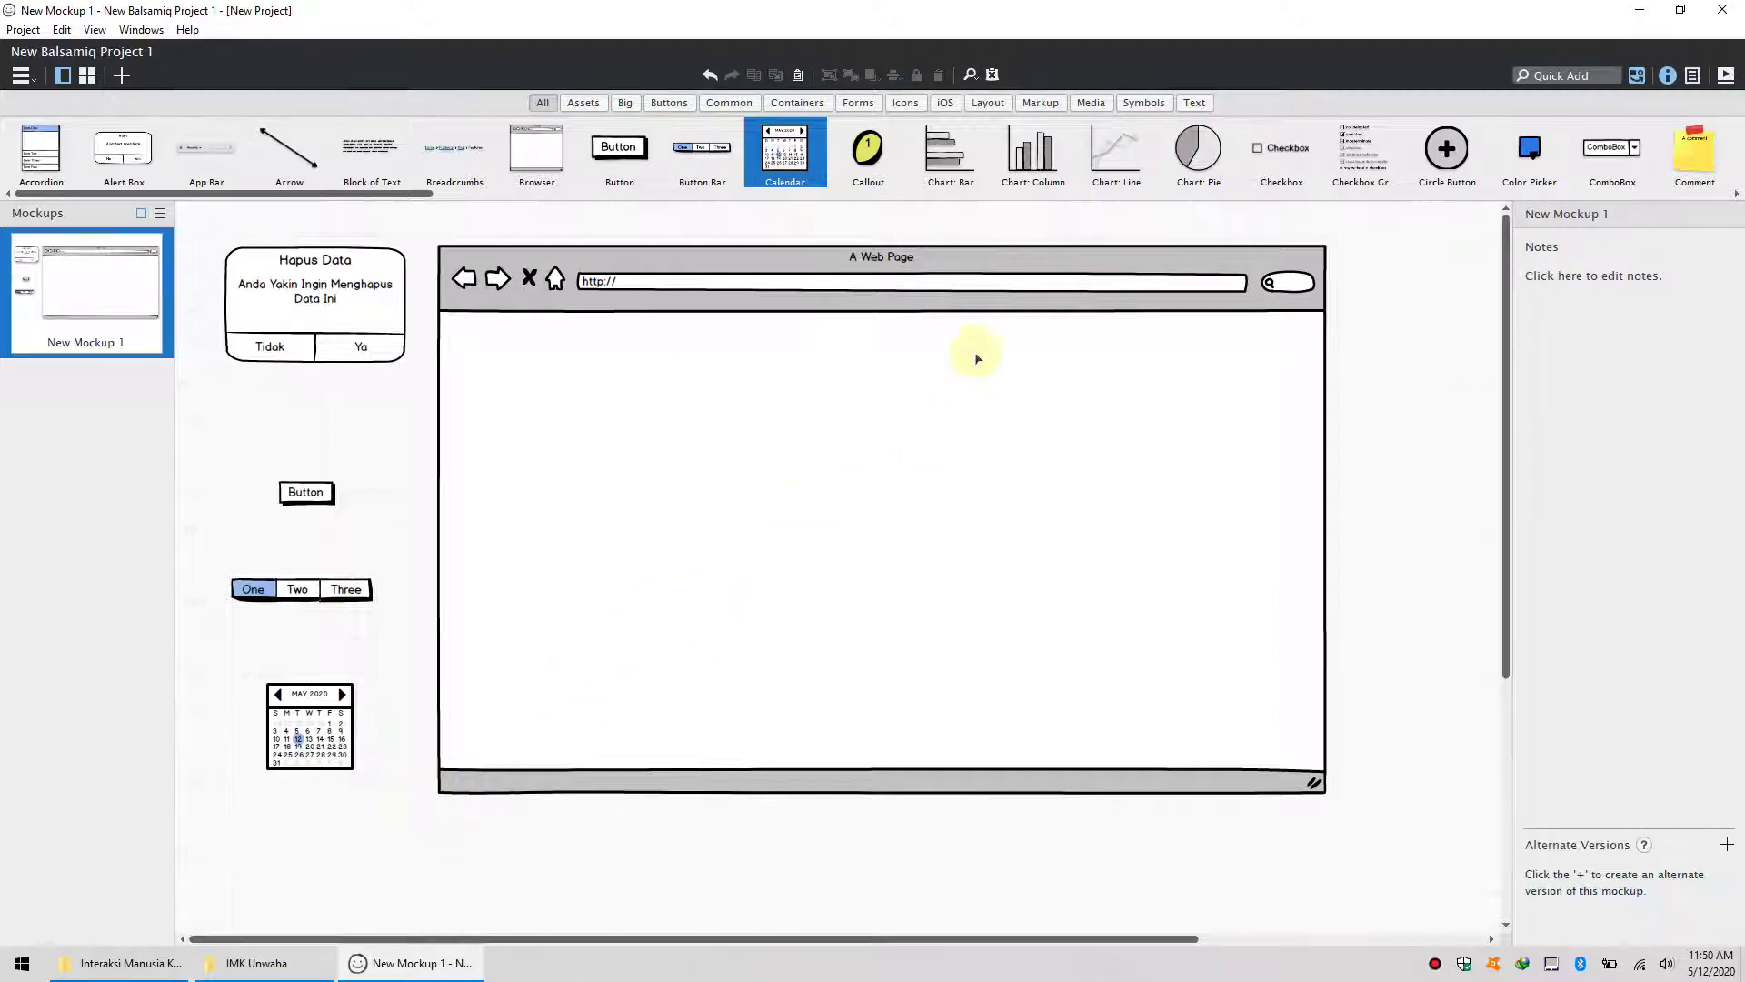
drag(1035, 160, 549, 373)
click(1122, 436)
click(1446, 467)
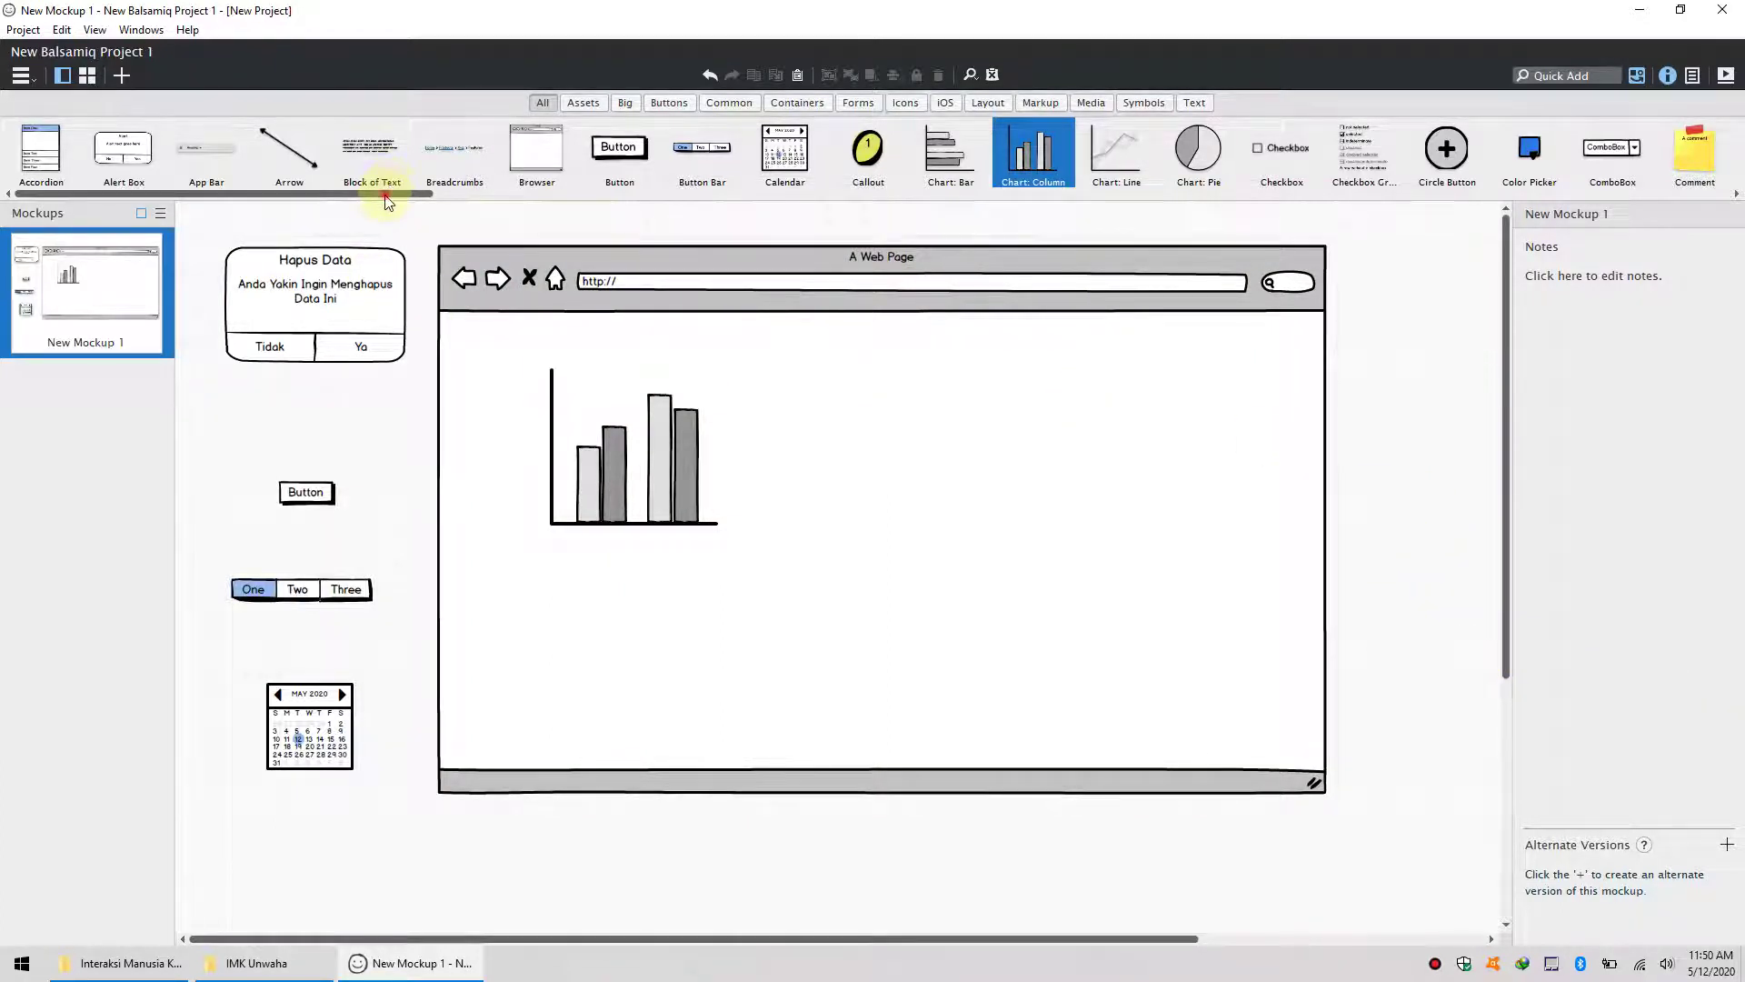
- Add a Time Picker over the browser window's far side and move it to about X 971, Y 99
drag(386, 202, 1704, 193)
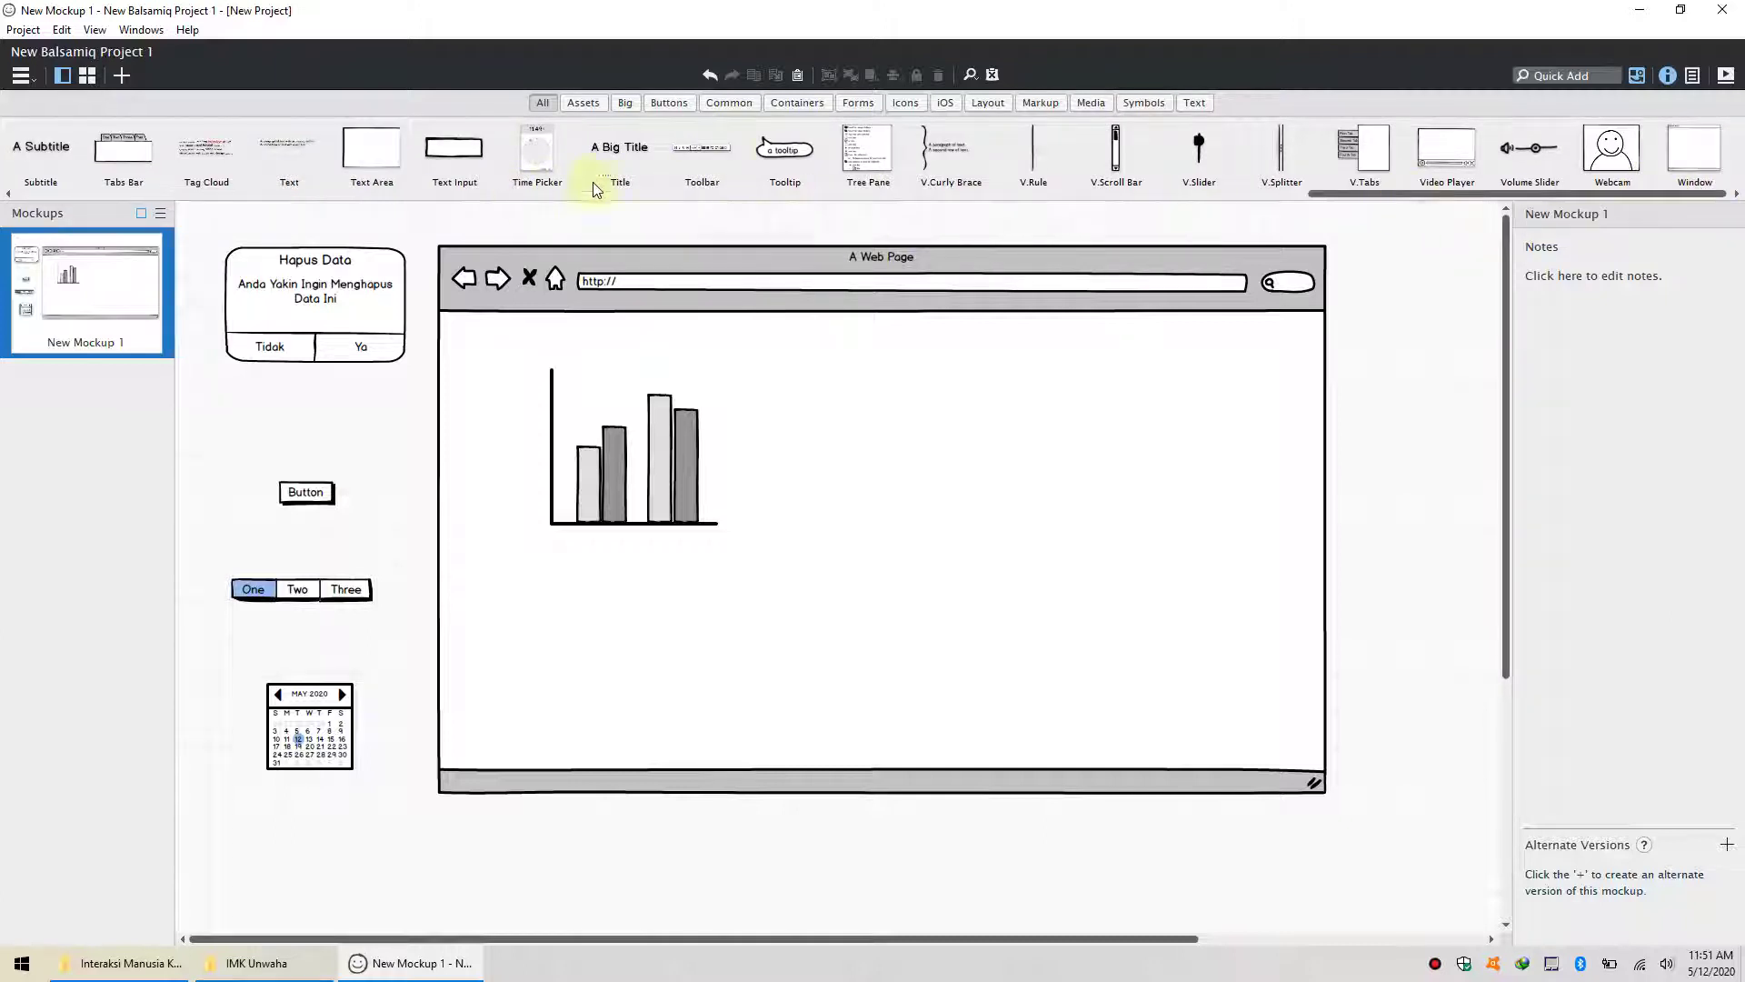
drag(537, 150, 1162, 277)
click(1345, 789)
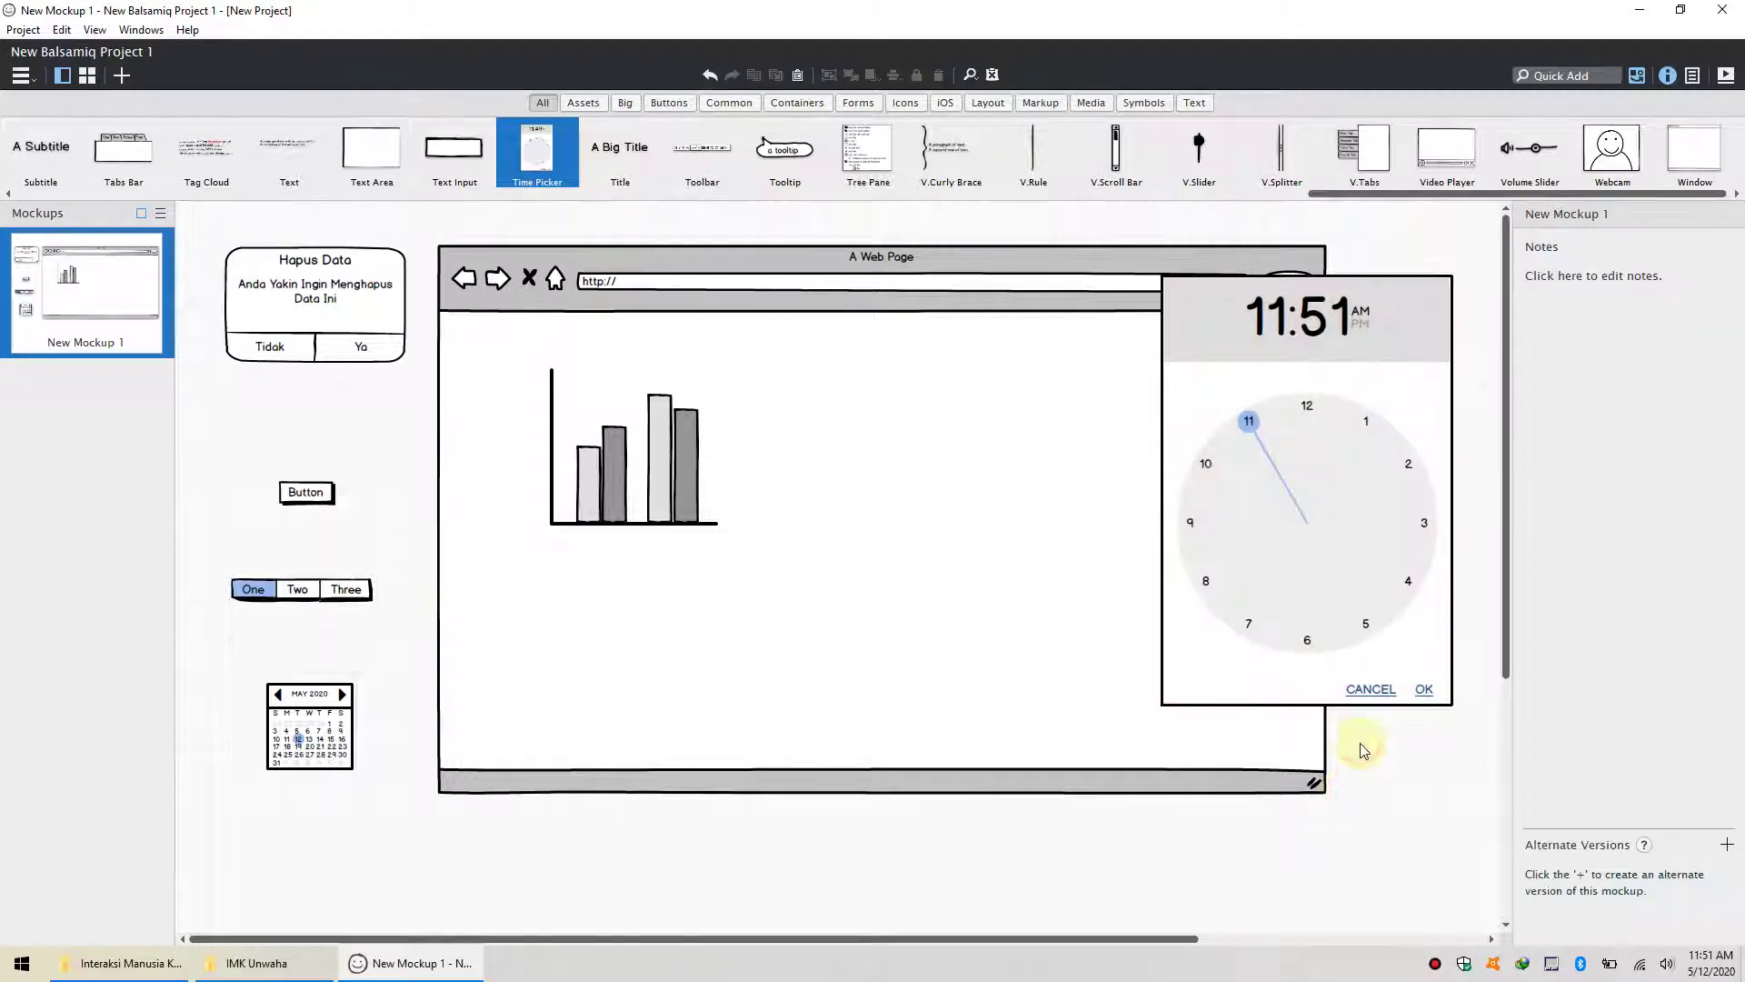
click(1319, 578)
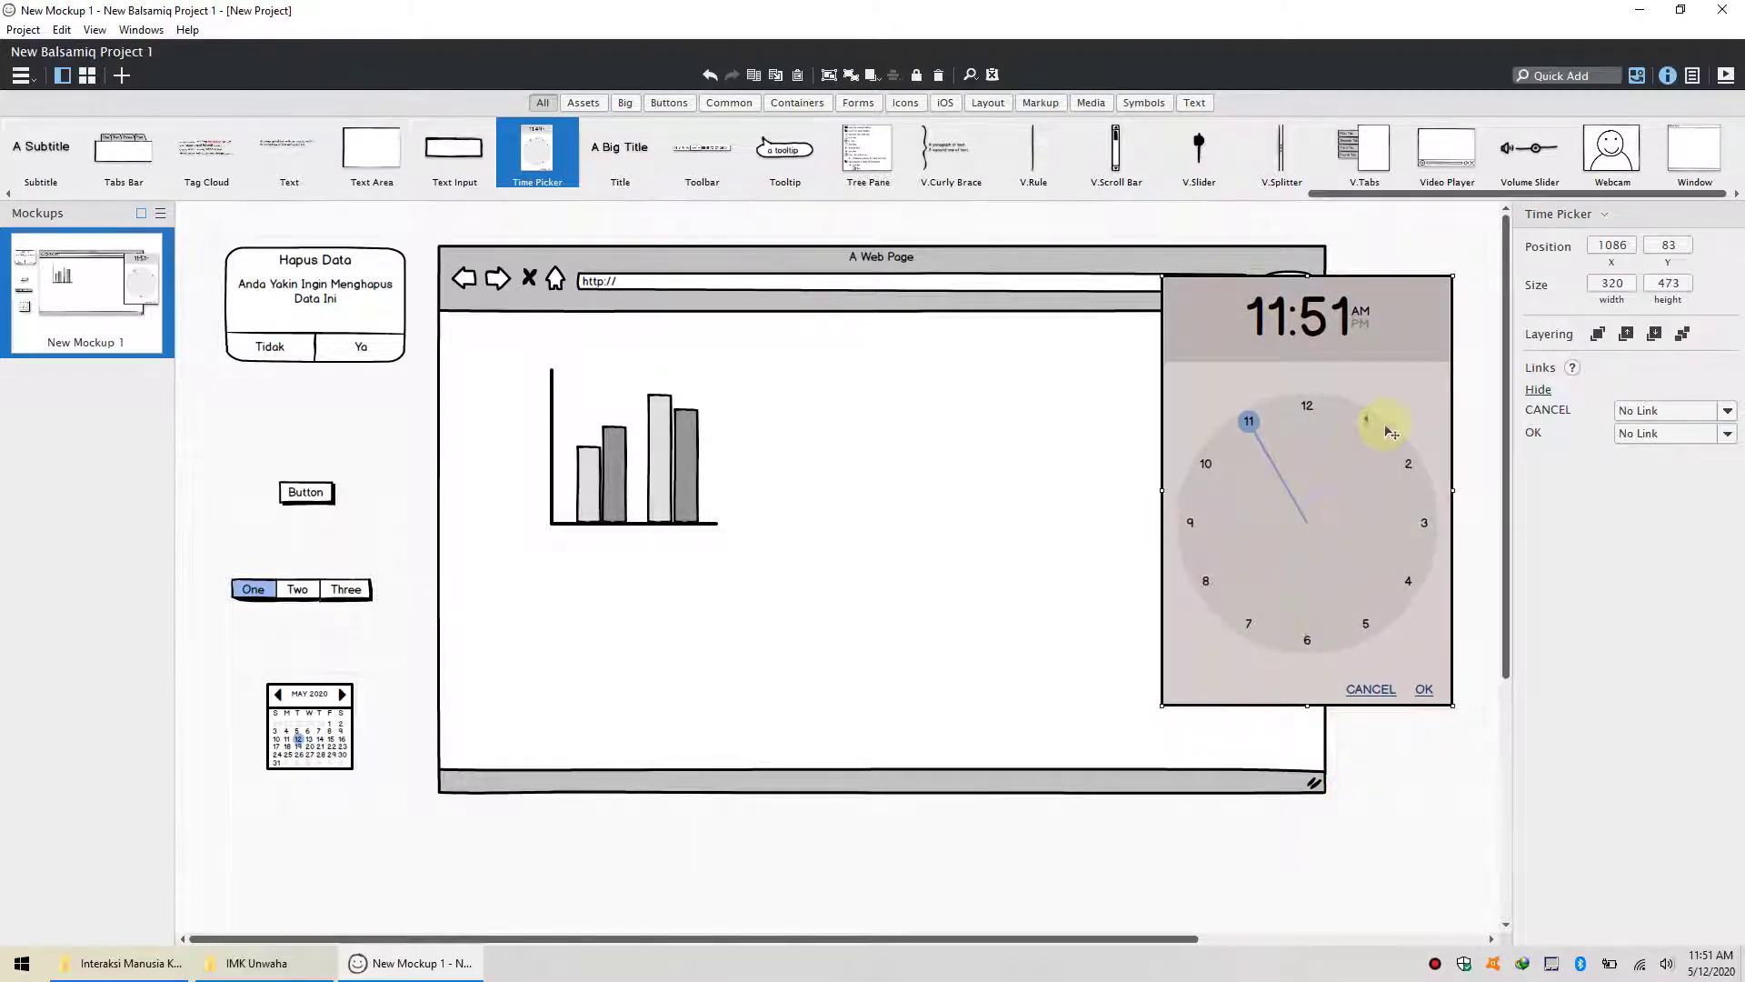
drag(1252, 424, 1147, 438)
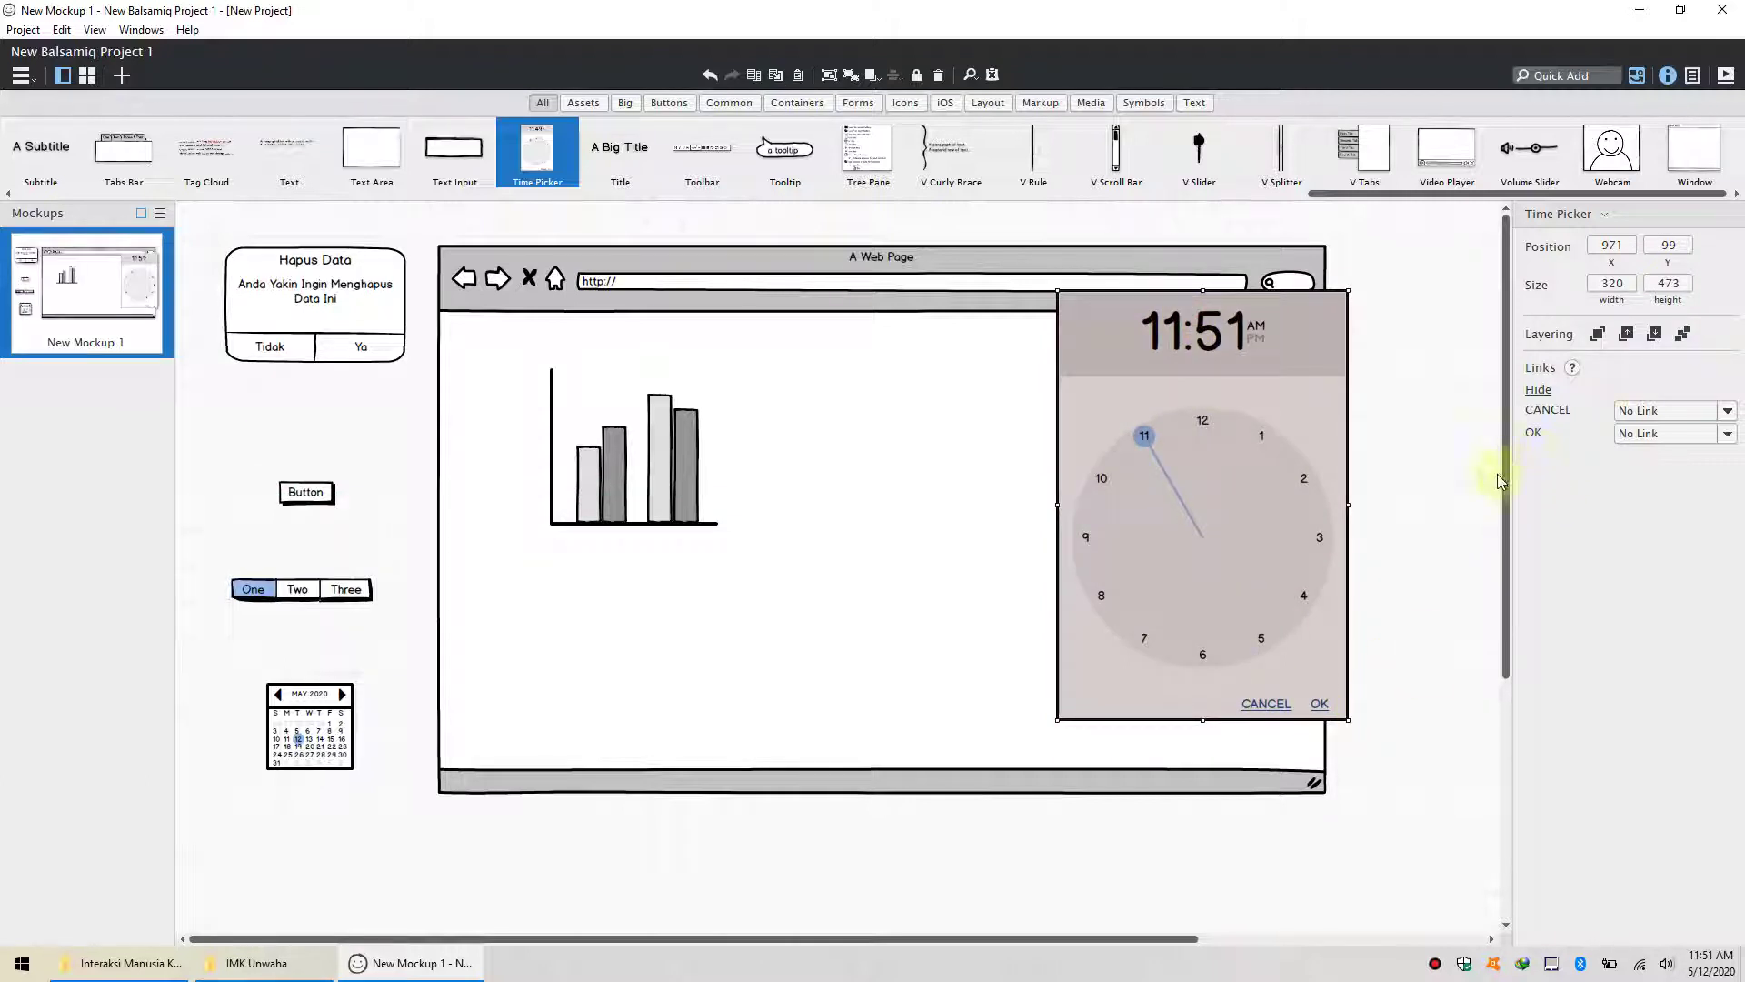
- Browse the components offered in the Assets, All, iOS and Forms categories
click(740, 499)
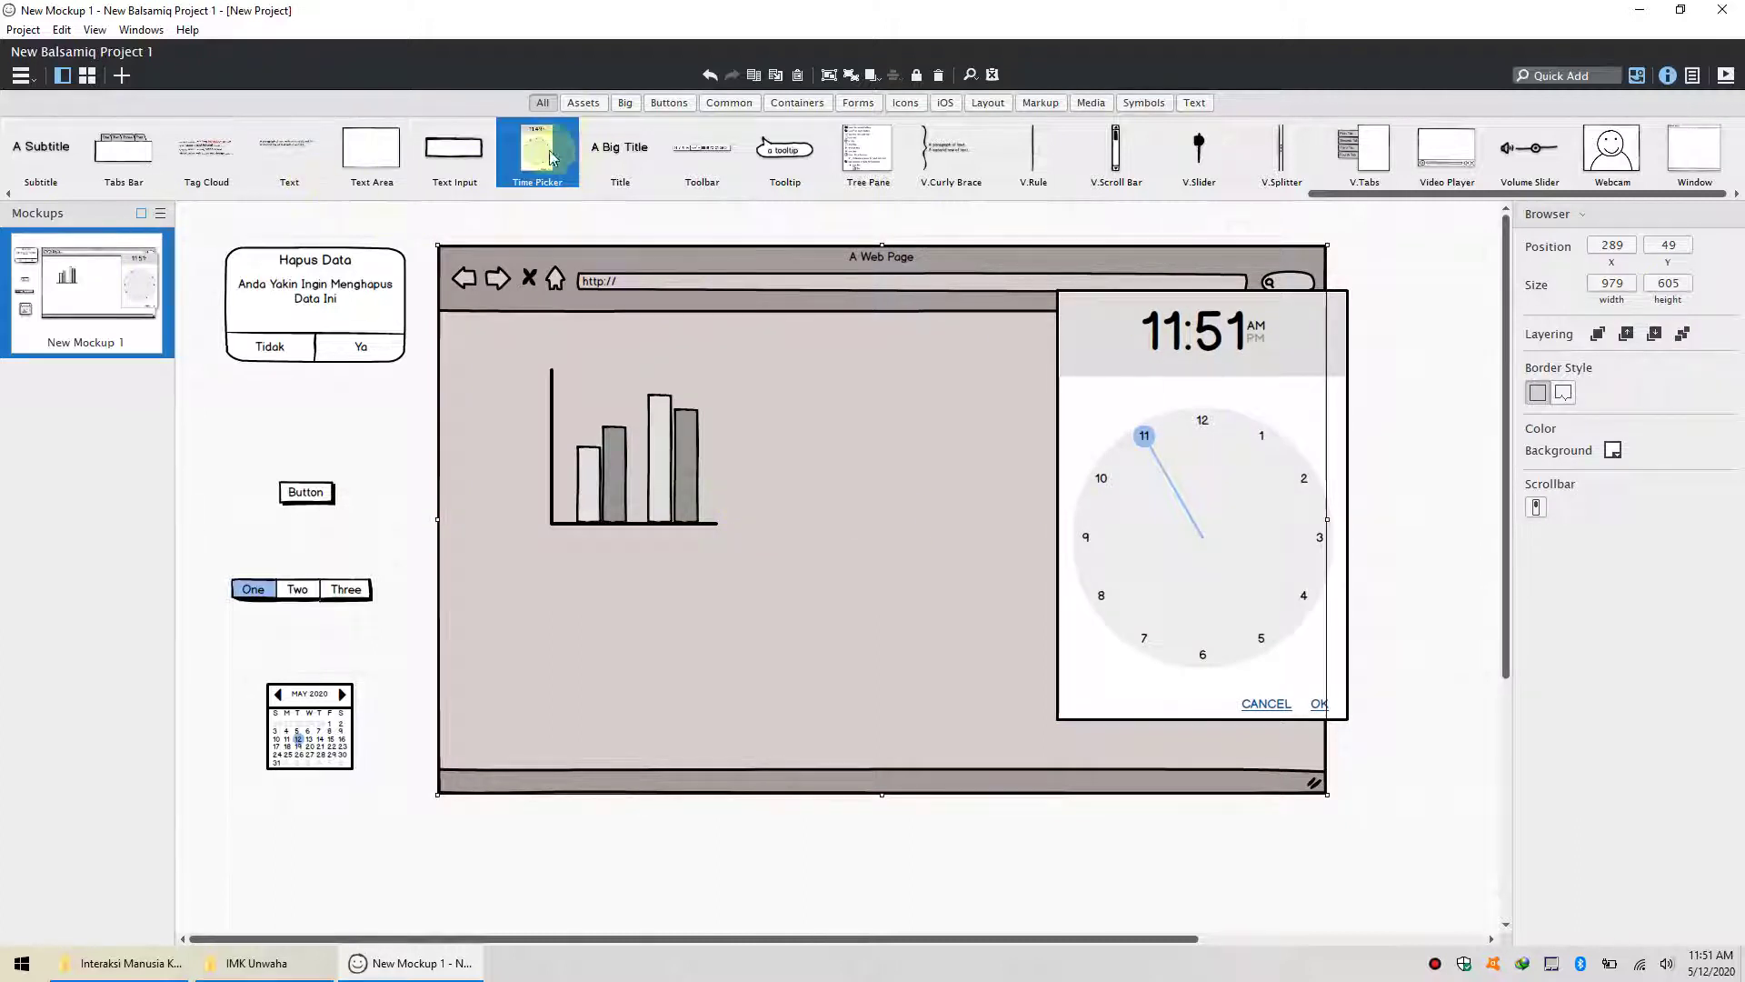
click(578, 105)
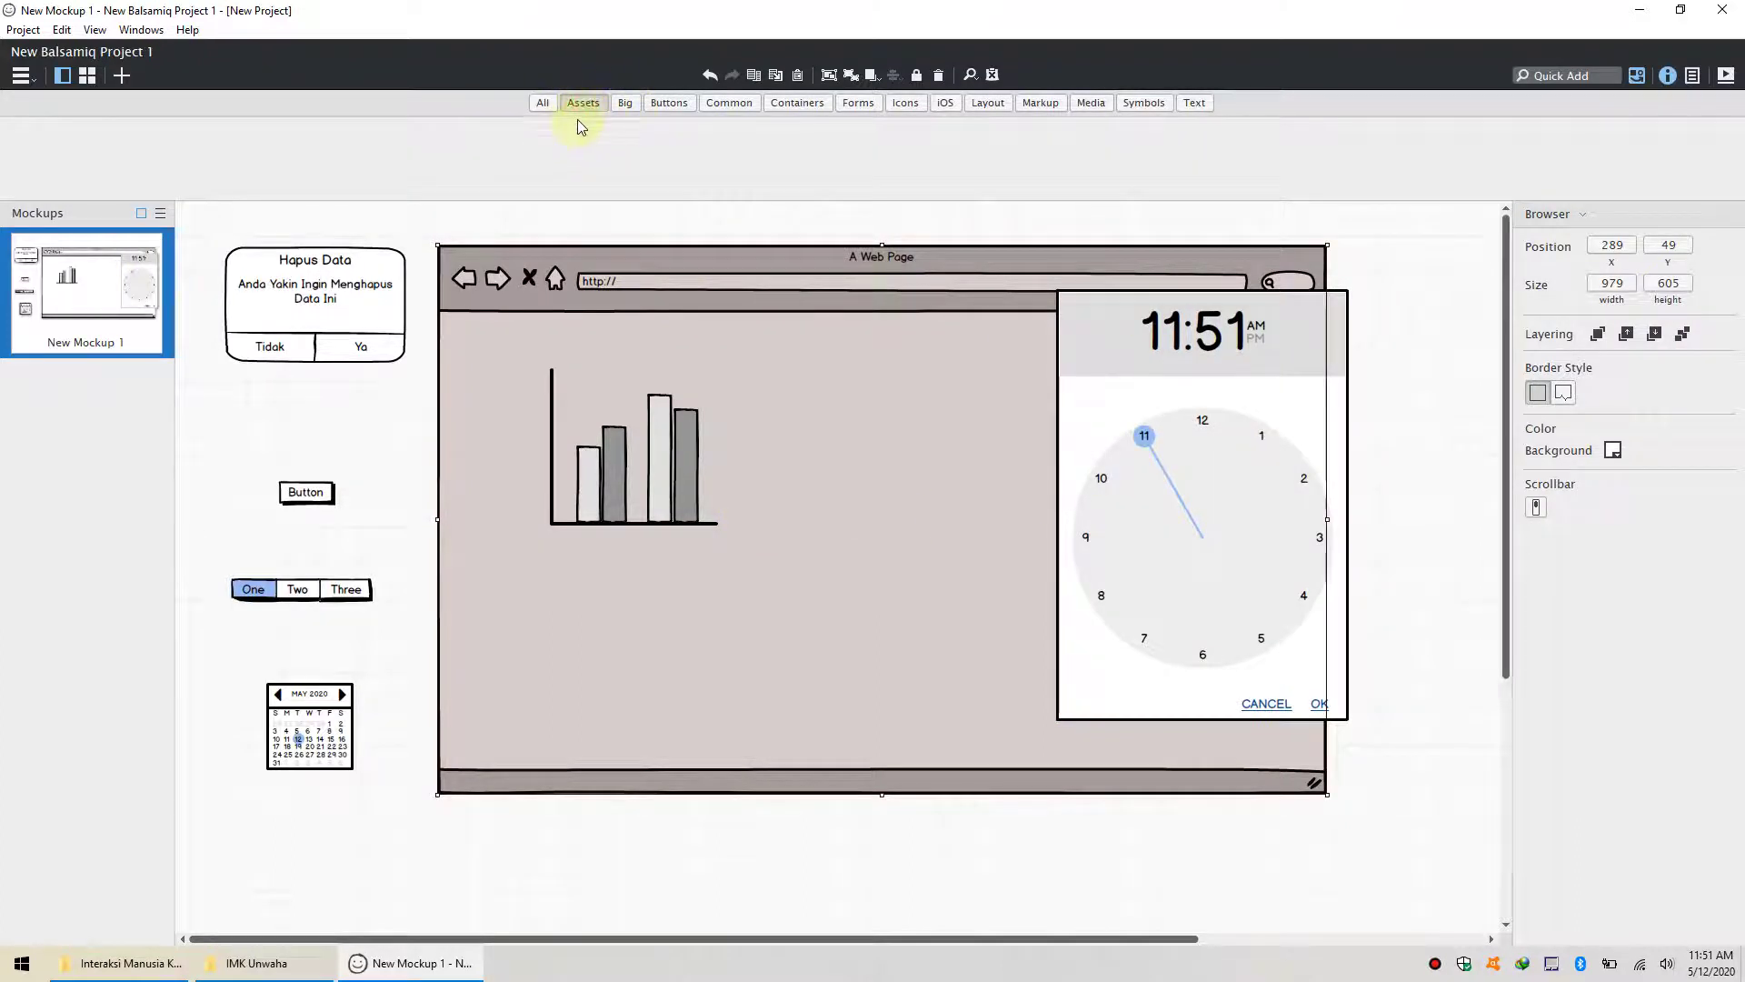
click(541, 105)
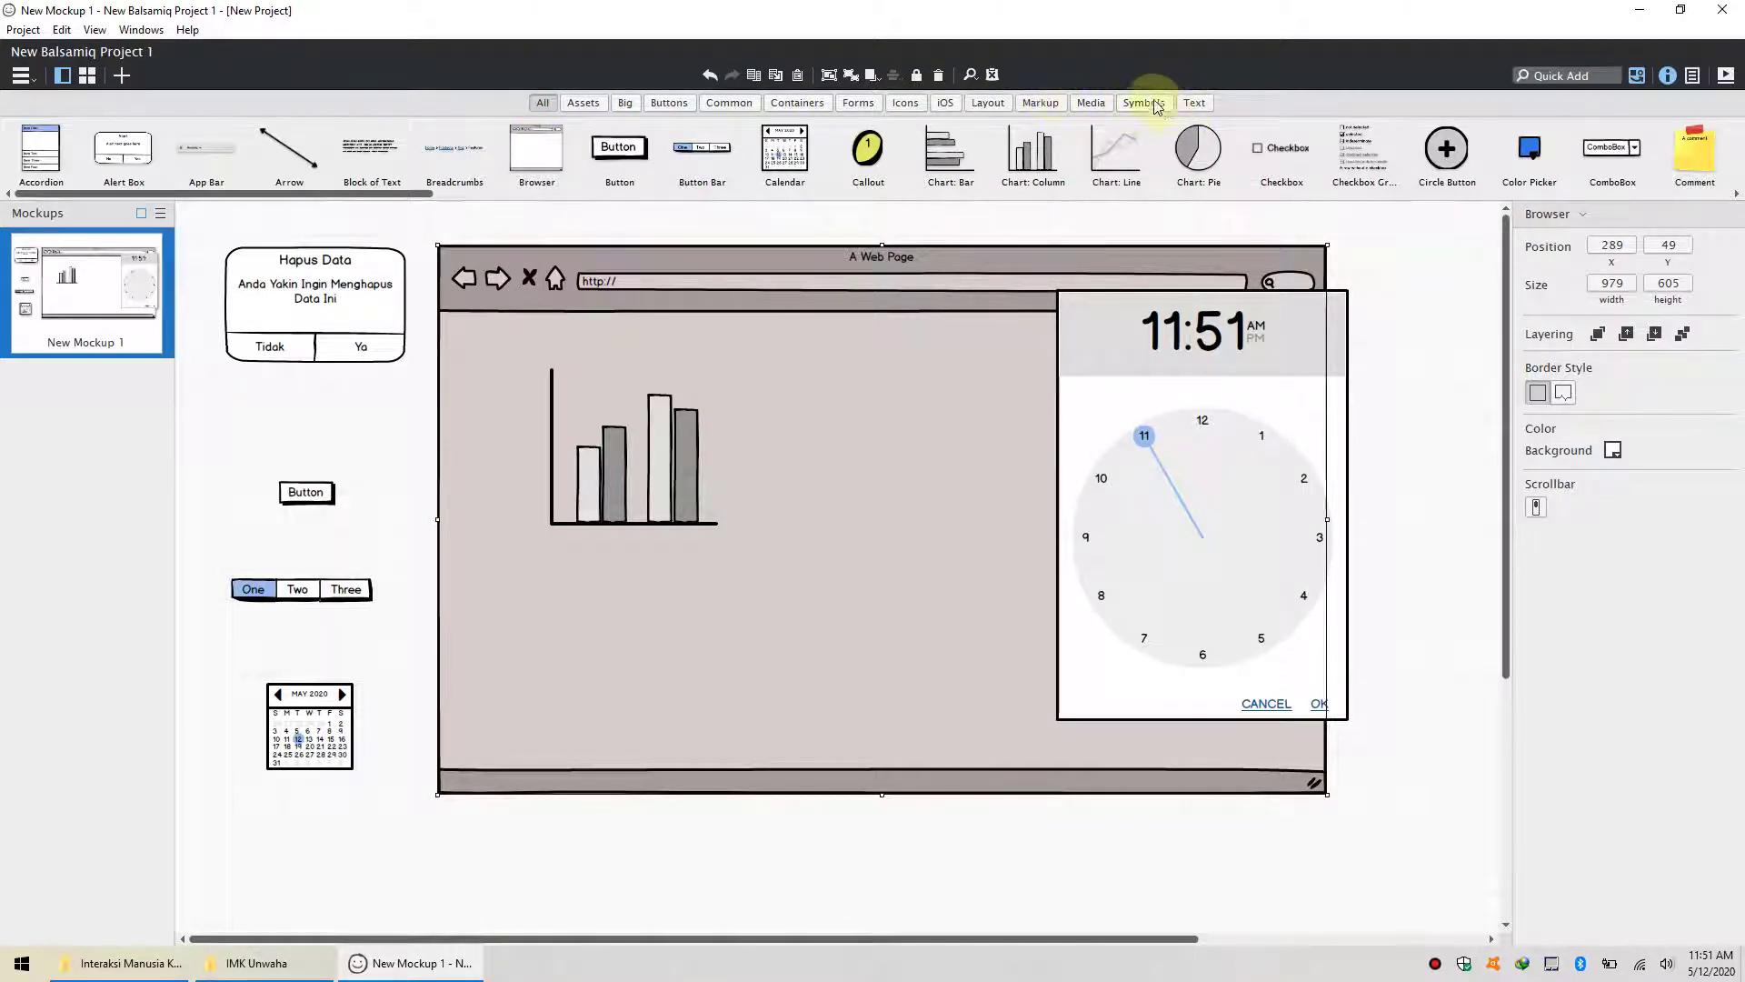
click(945, 102)
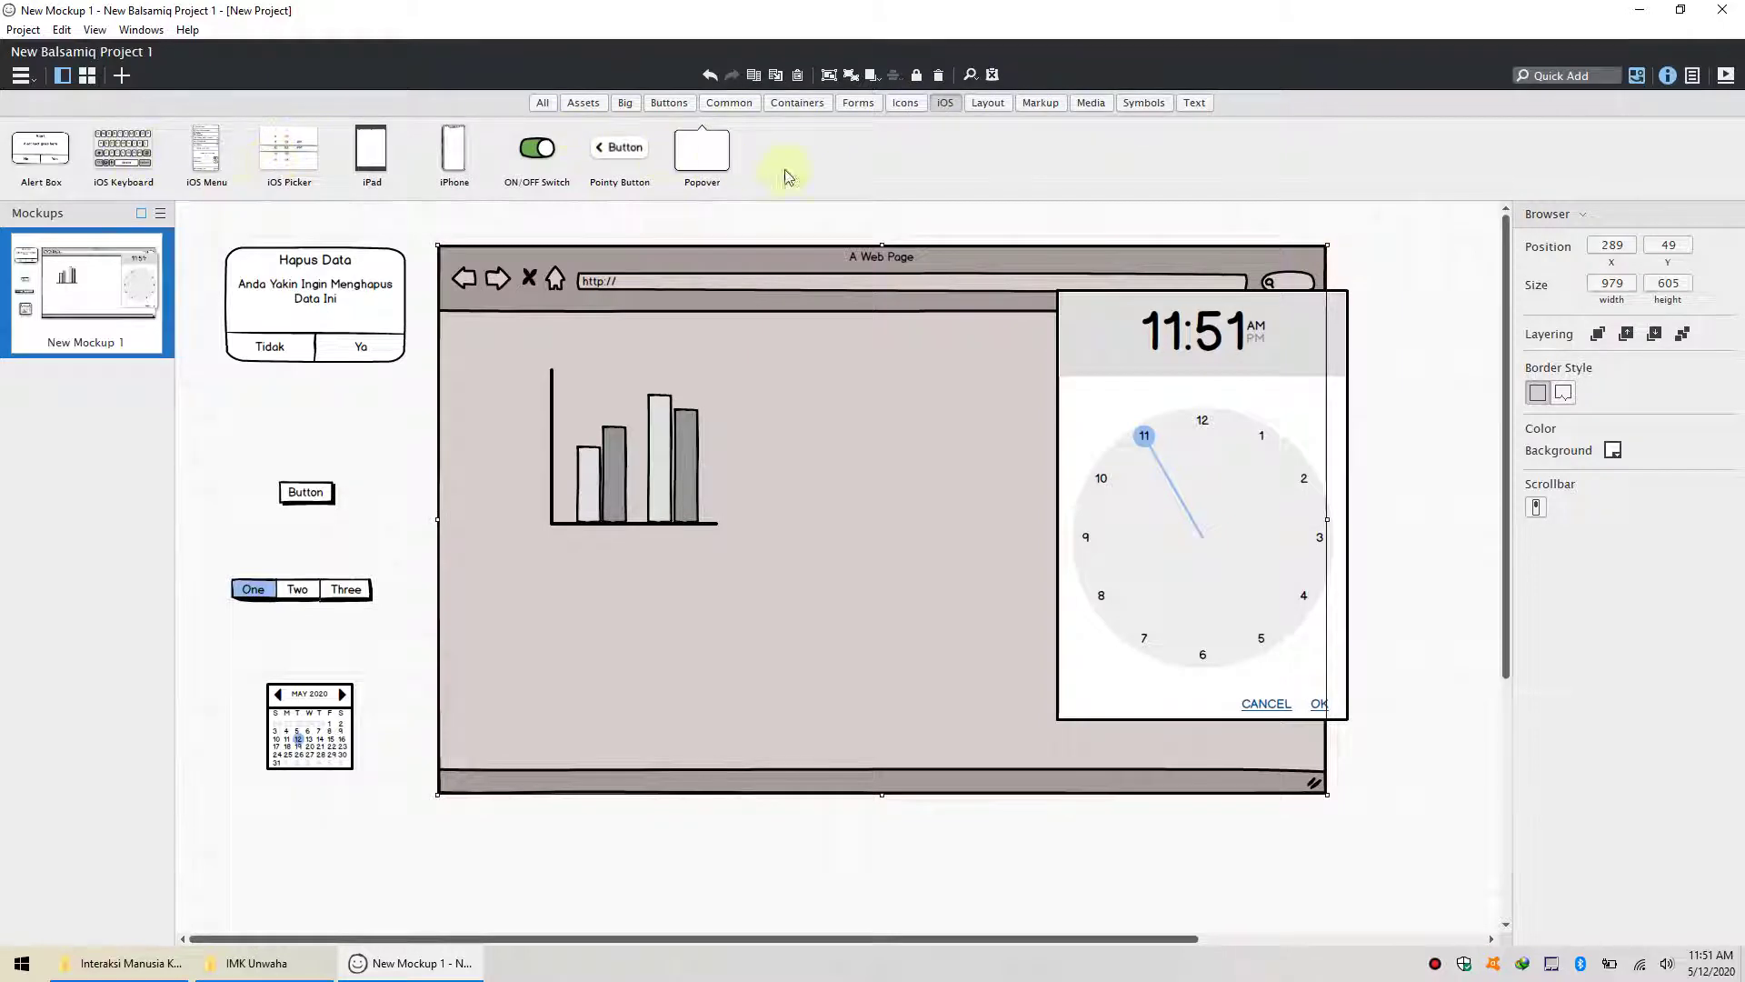
click(856, 100)
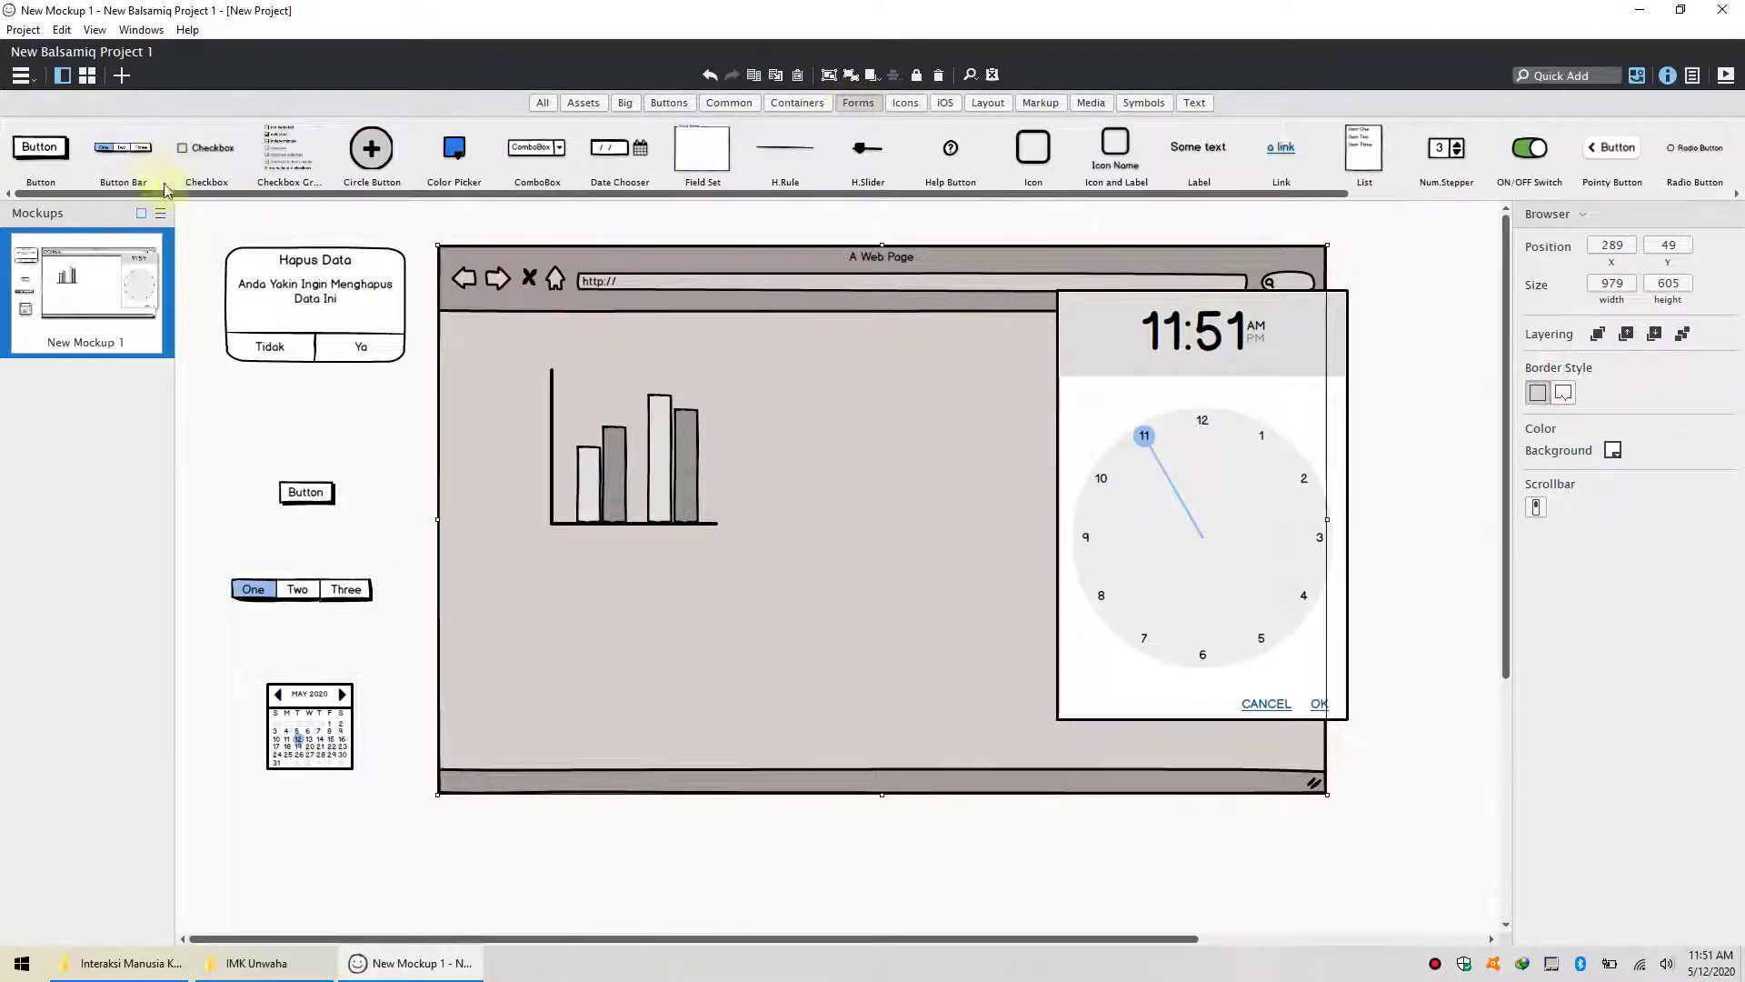
drag(180, 202, 565, 218)
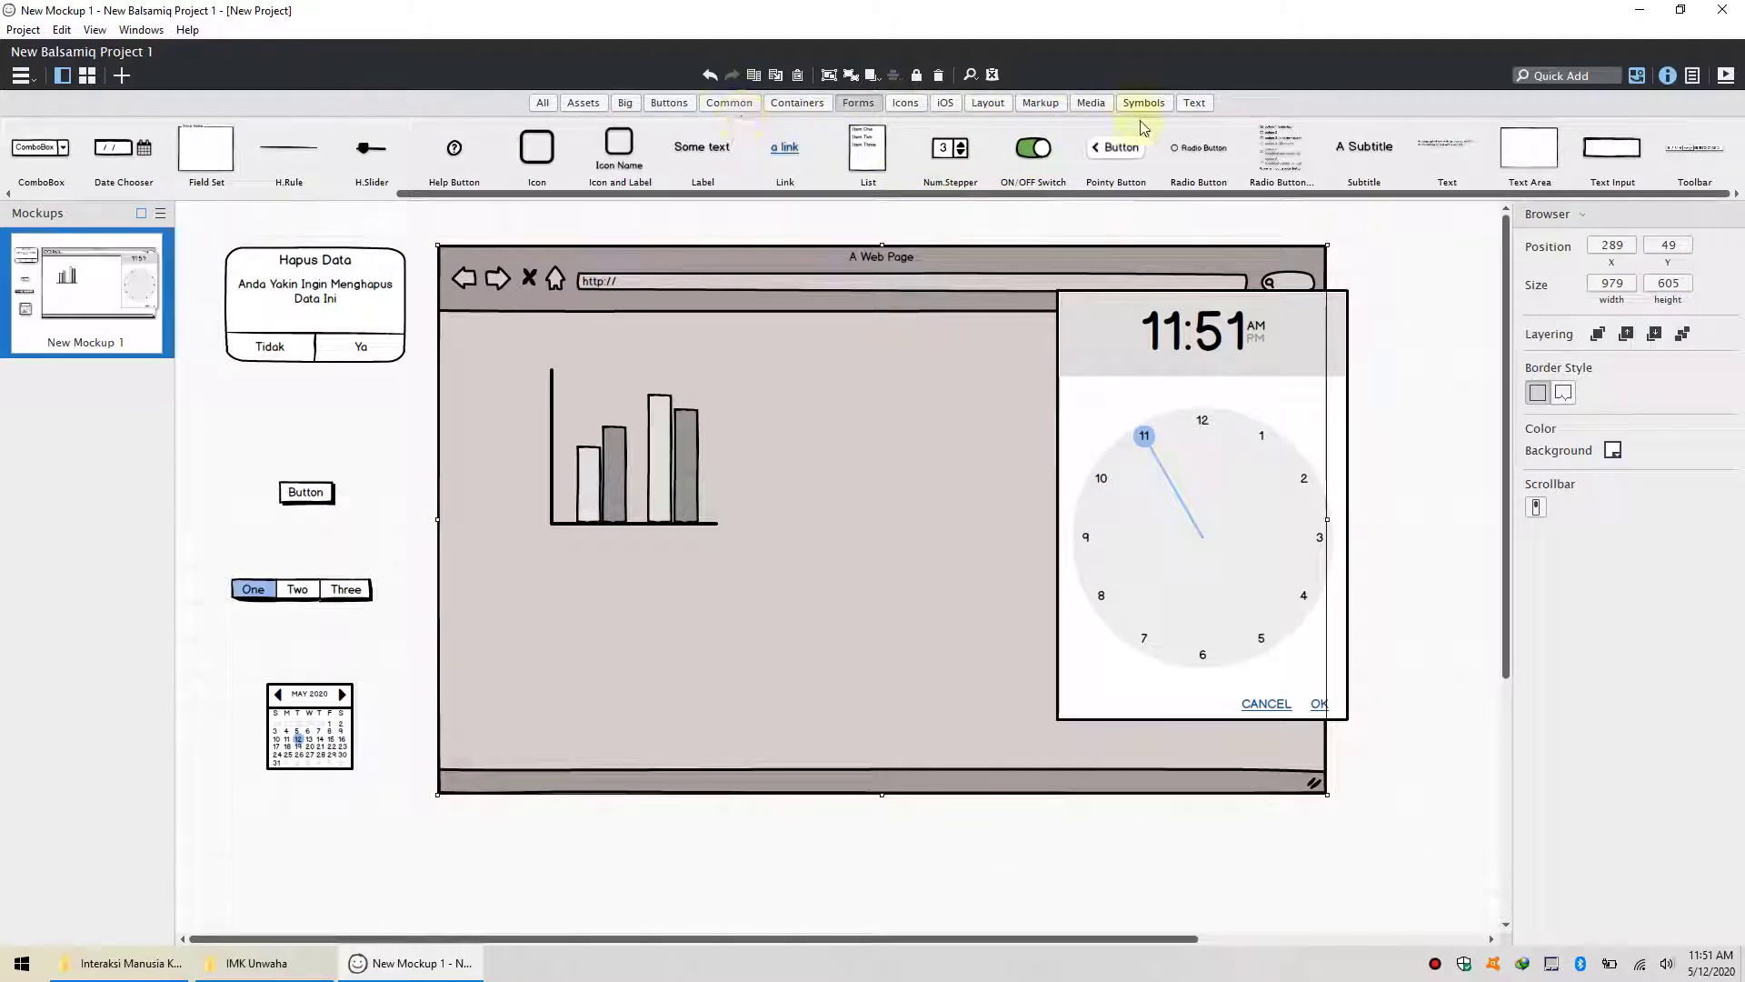
- Add a Street Map between the column chart and the time picker and enlarge it to about 335 by 426
click(1104, 104)
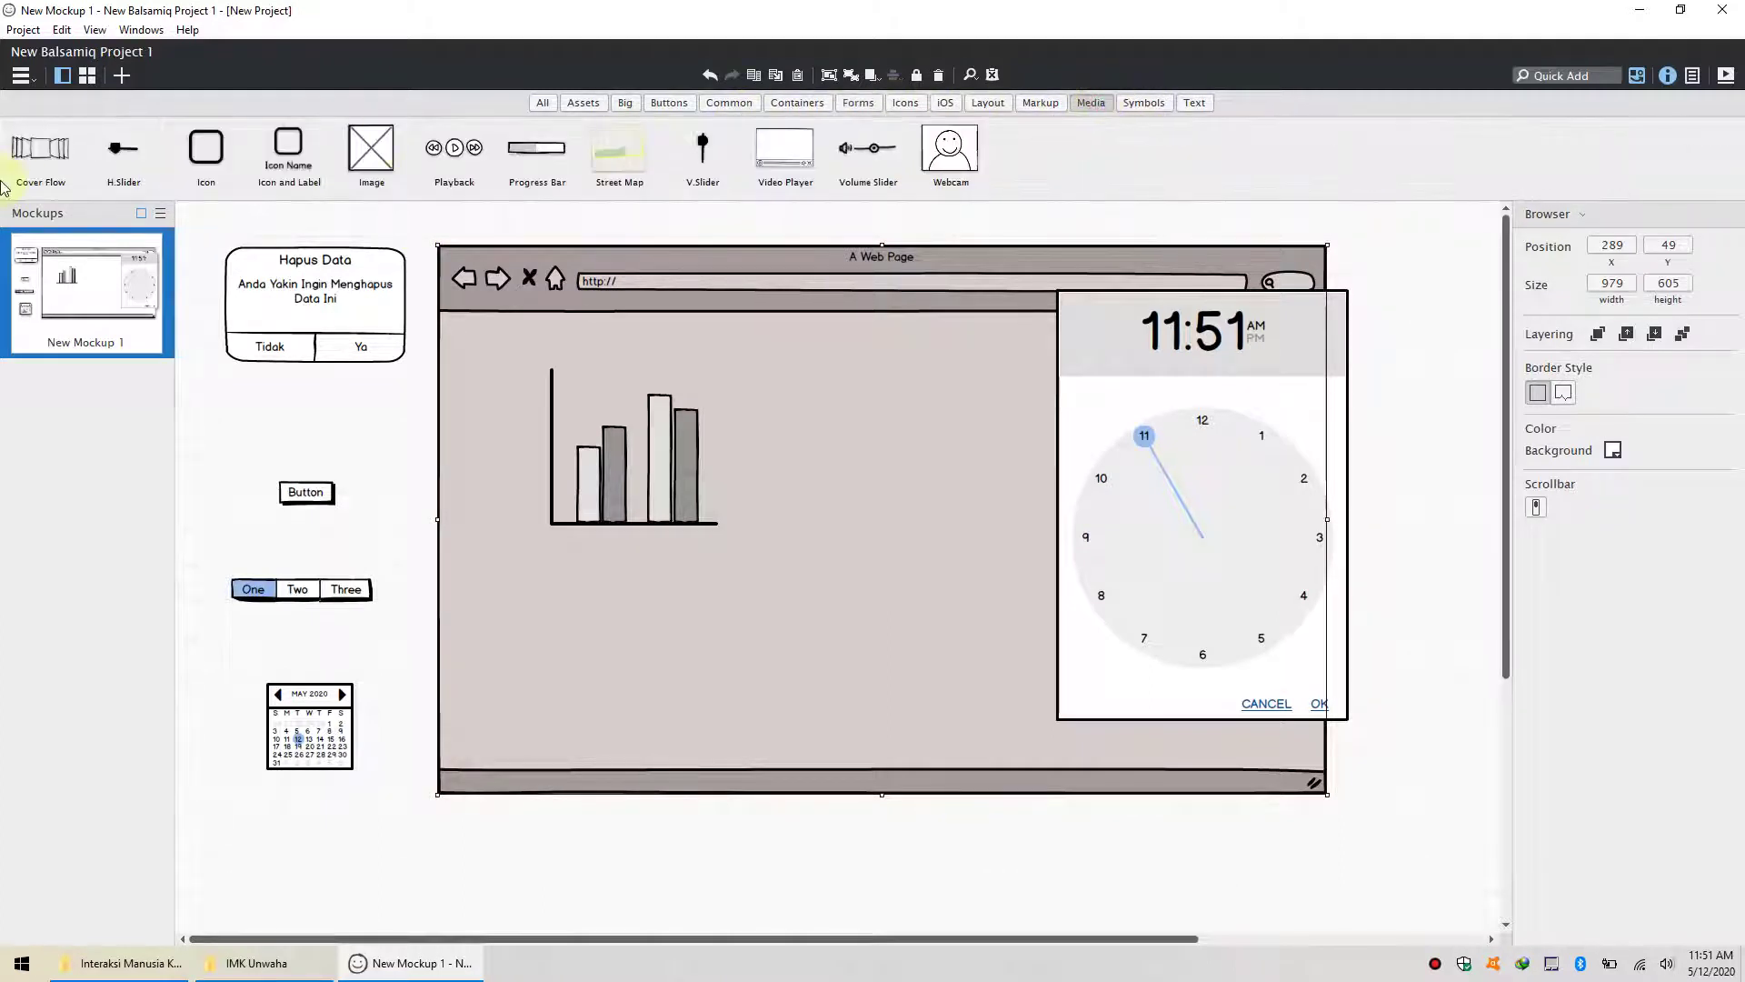
drag(629, 149, 748, 329)
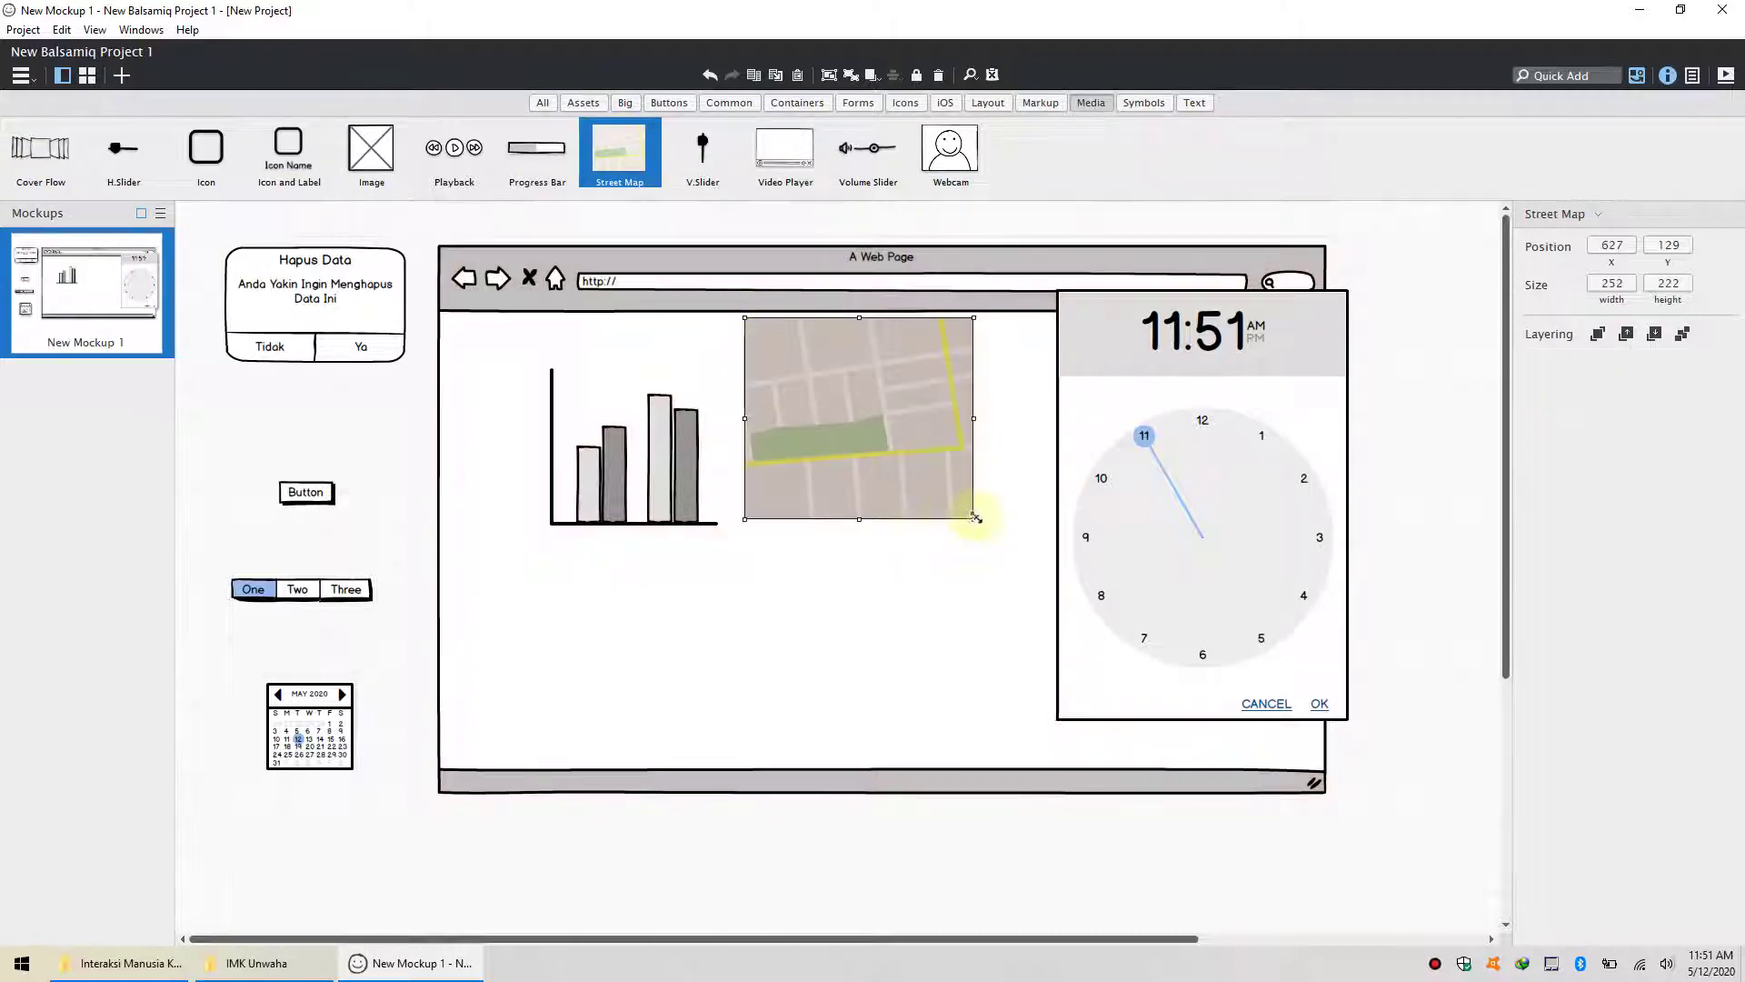
drag(973, 519, 1062, 708)
drag(973, 512, 1049, 511)
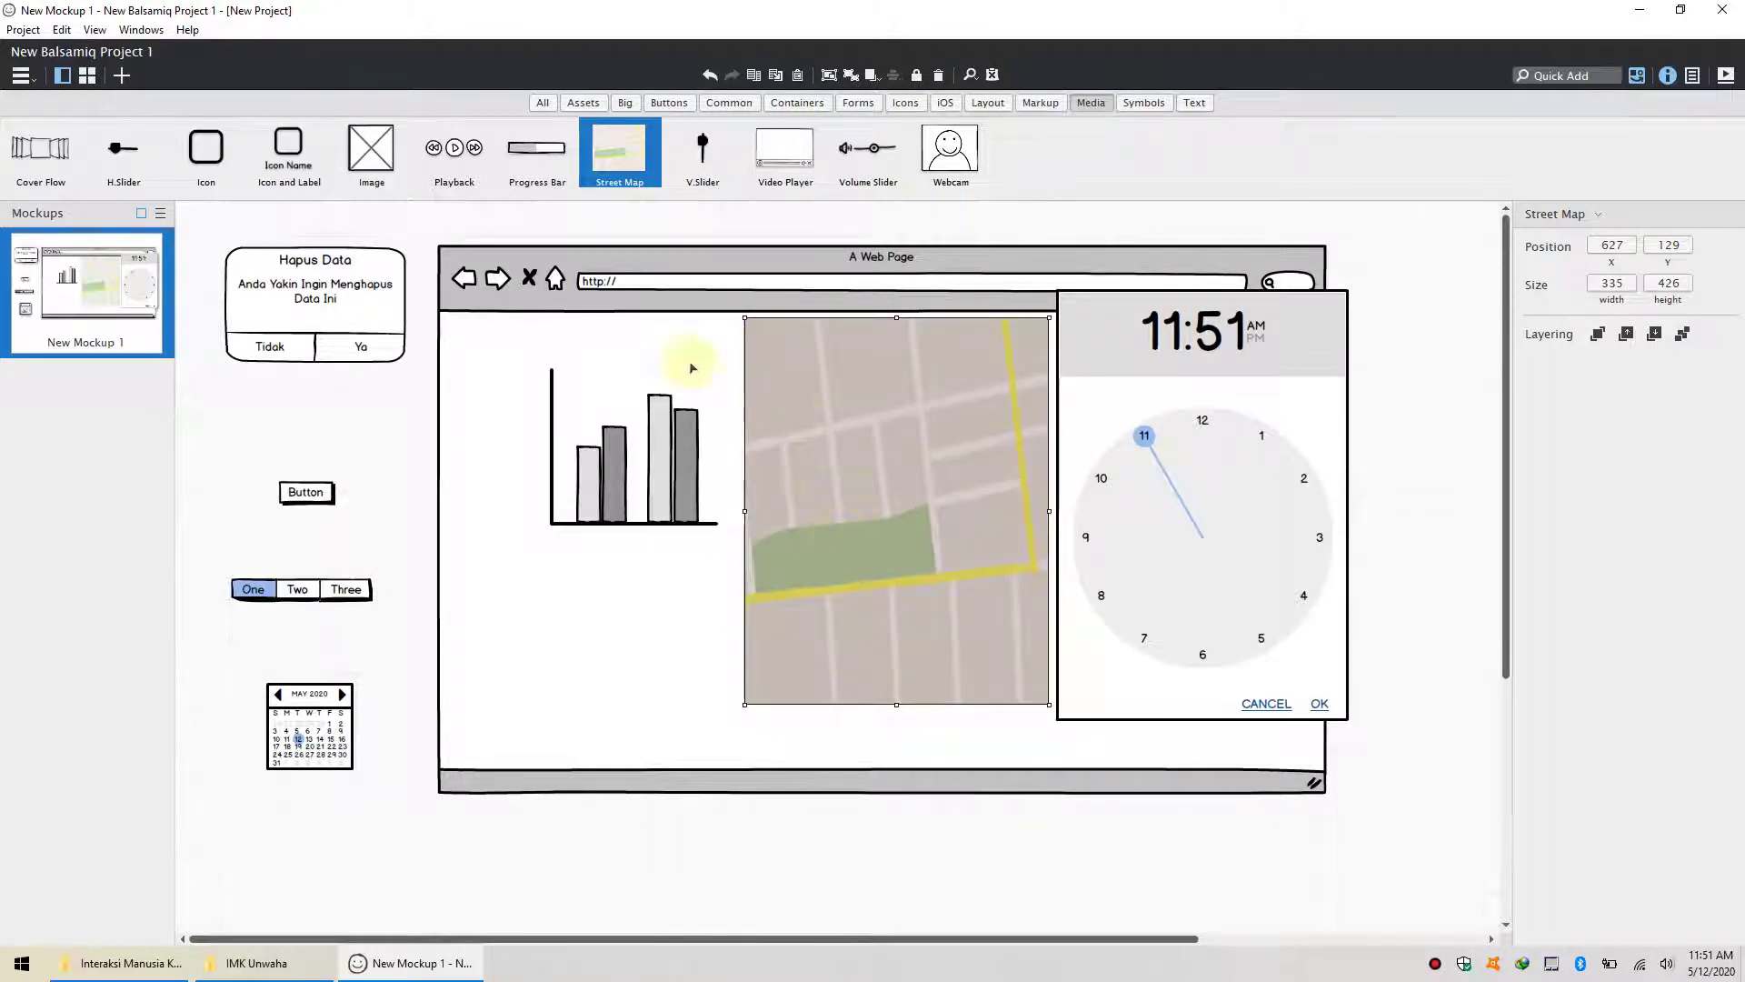
- Delete all components from the mockup
click(509, 393)
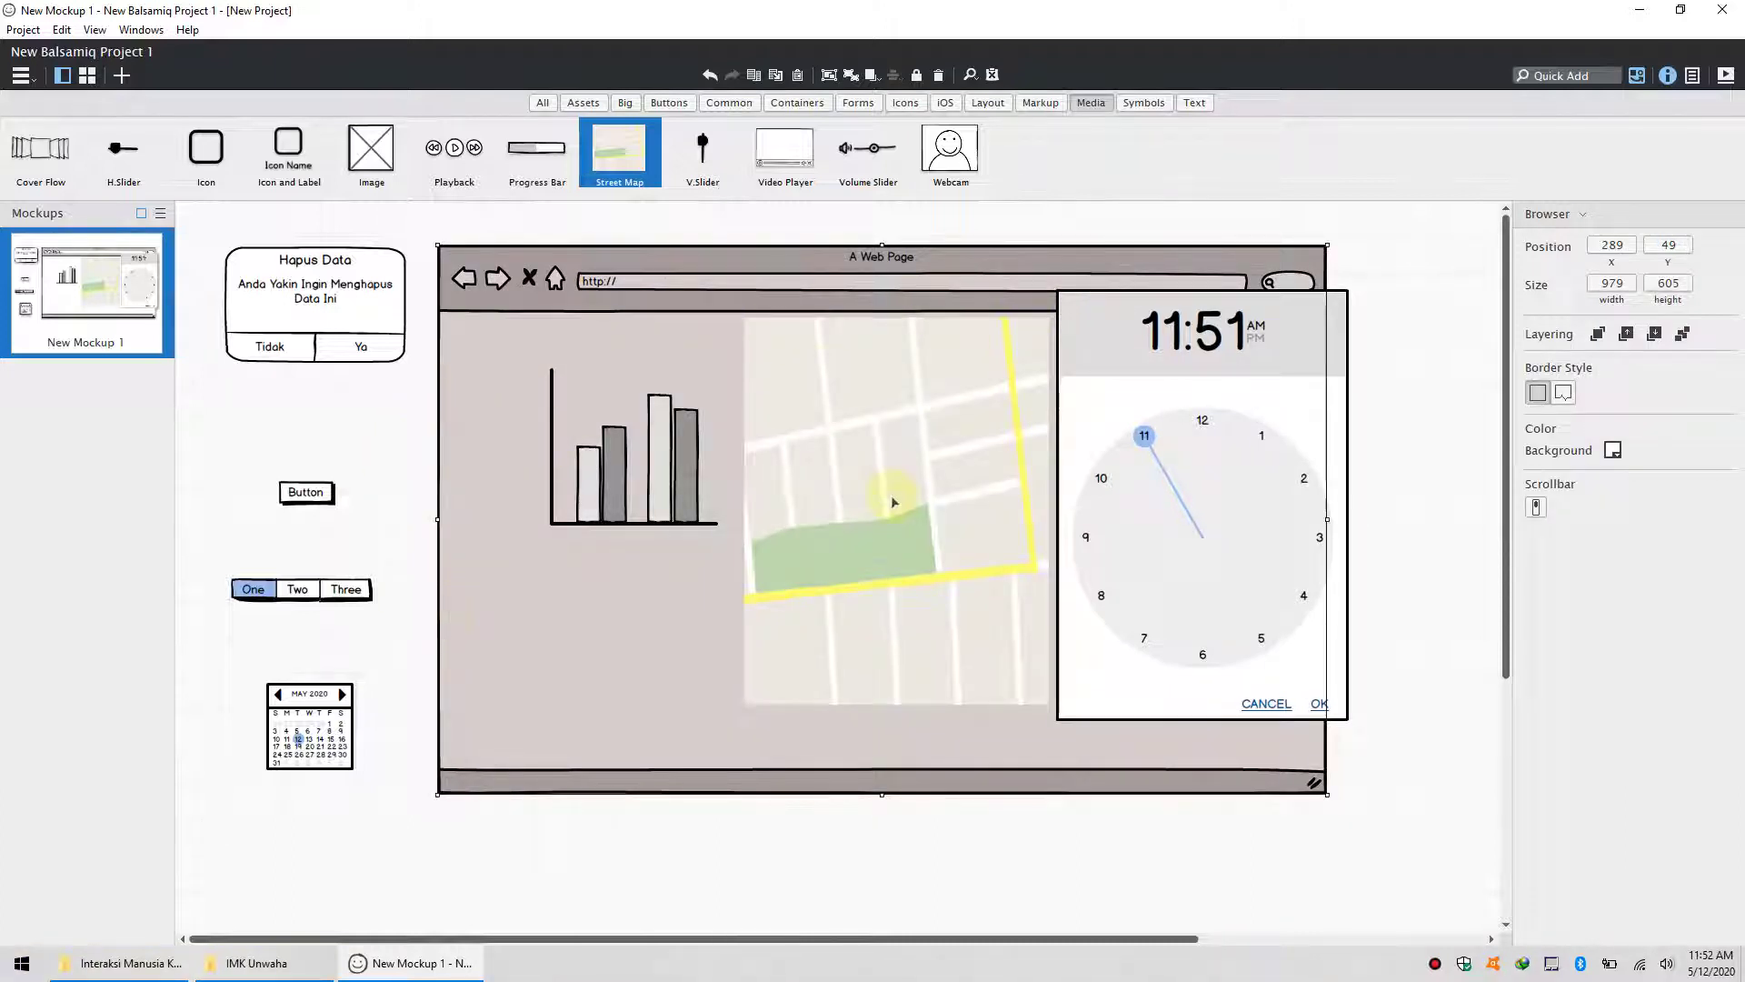
key(ctrl+a)
key(Delete)
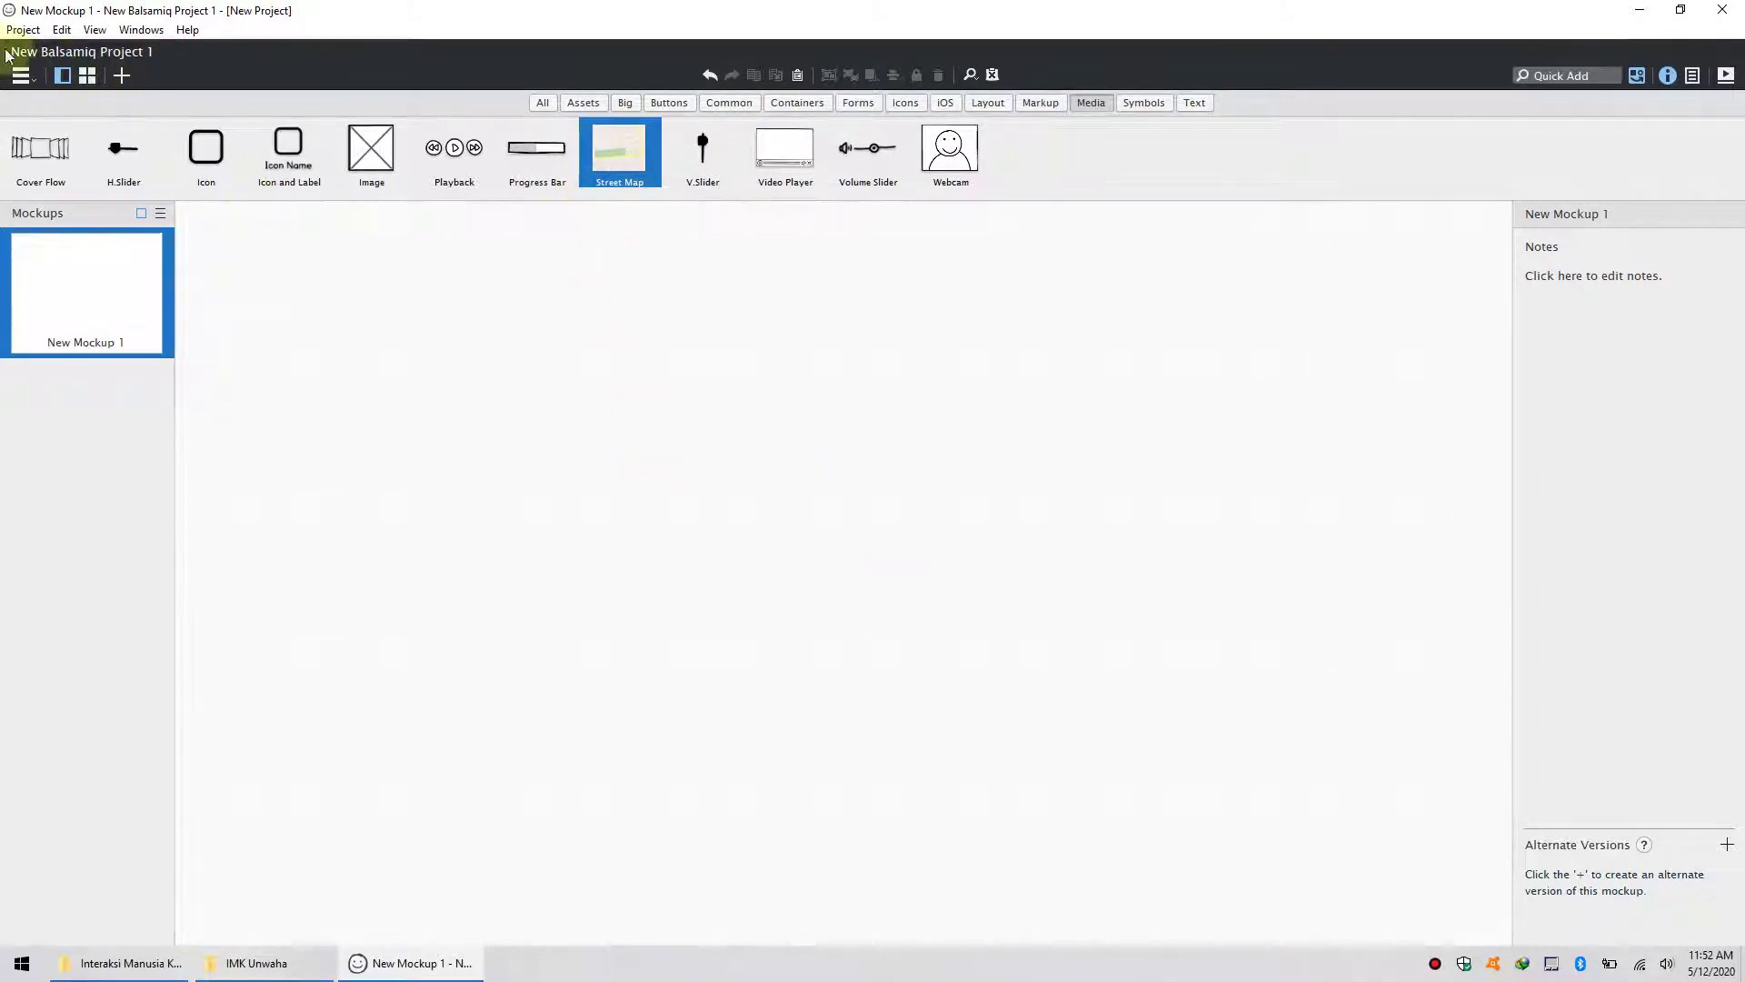
- Check the Assets component category and open the project's asset storage
click(587, 103)
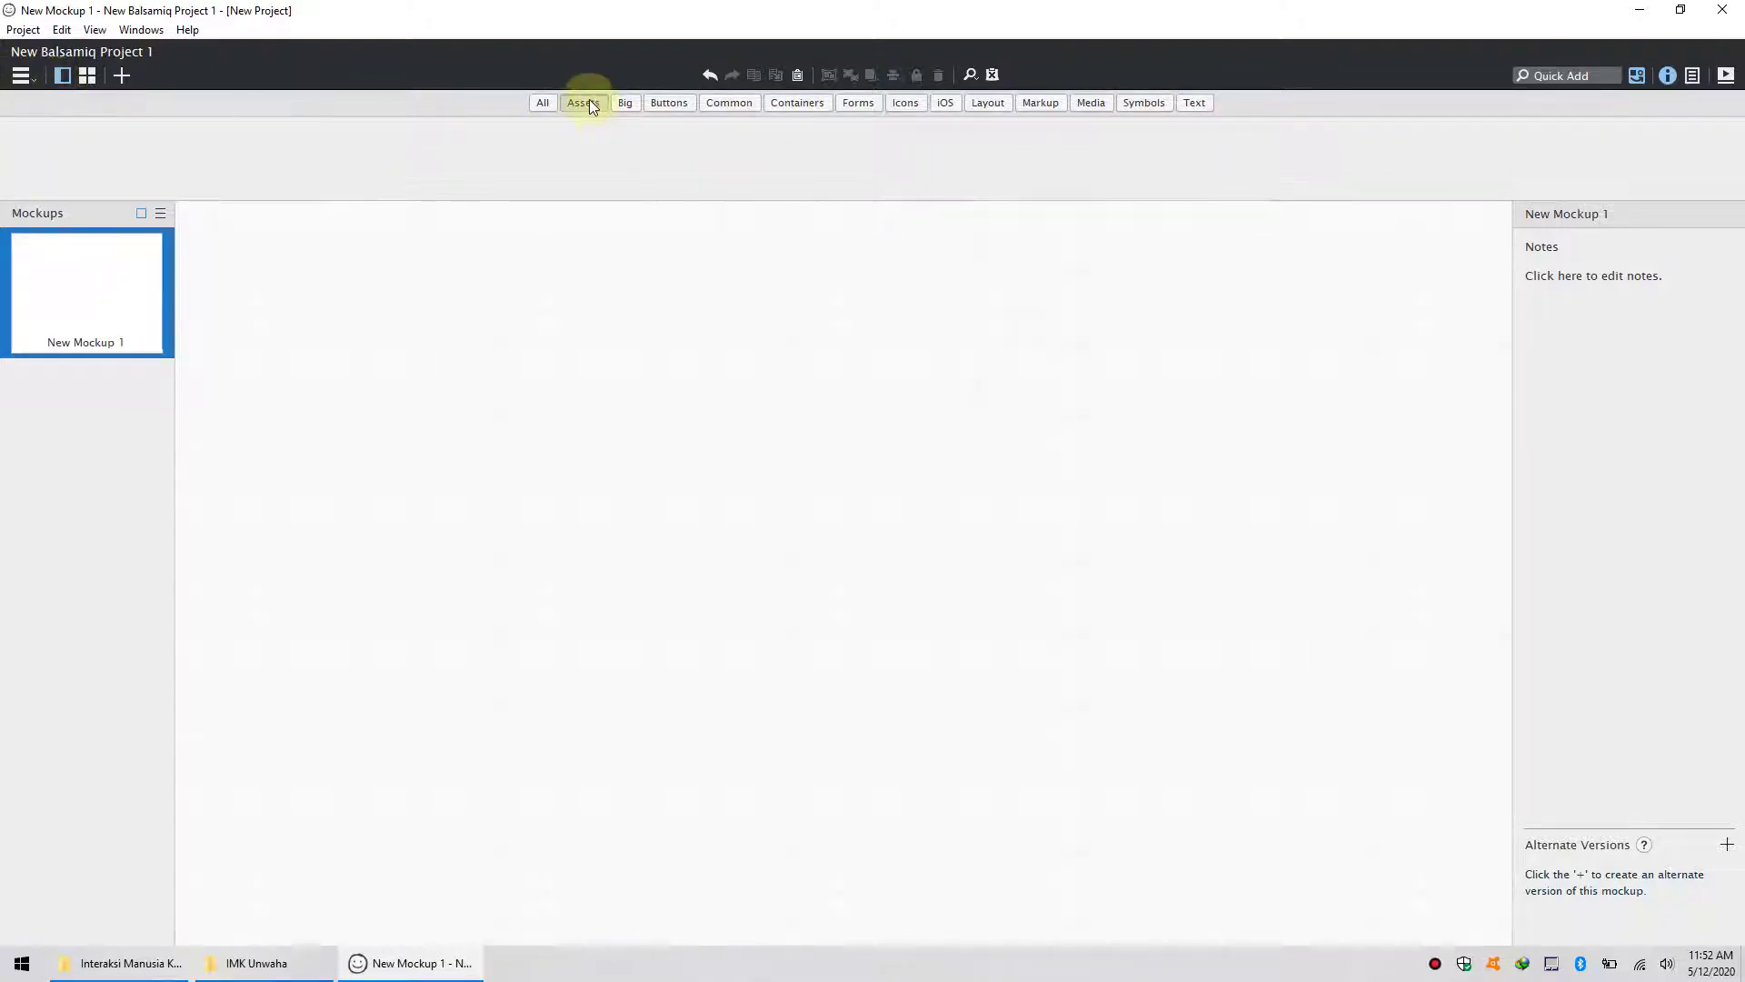
click(588, 98)
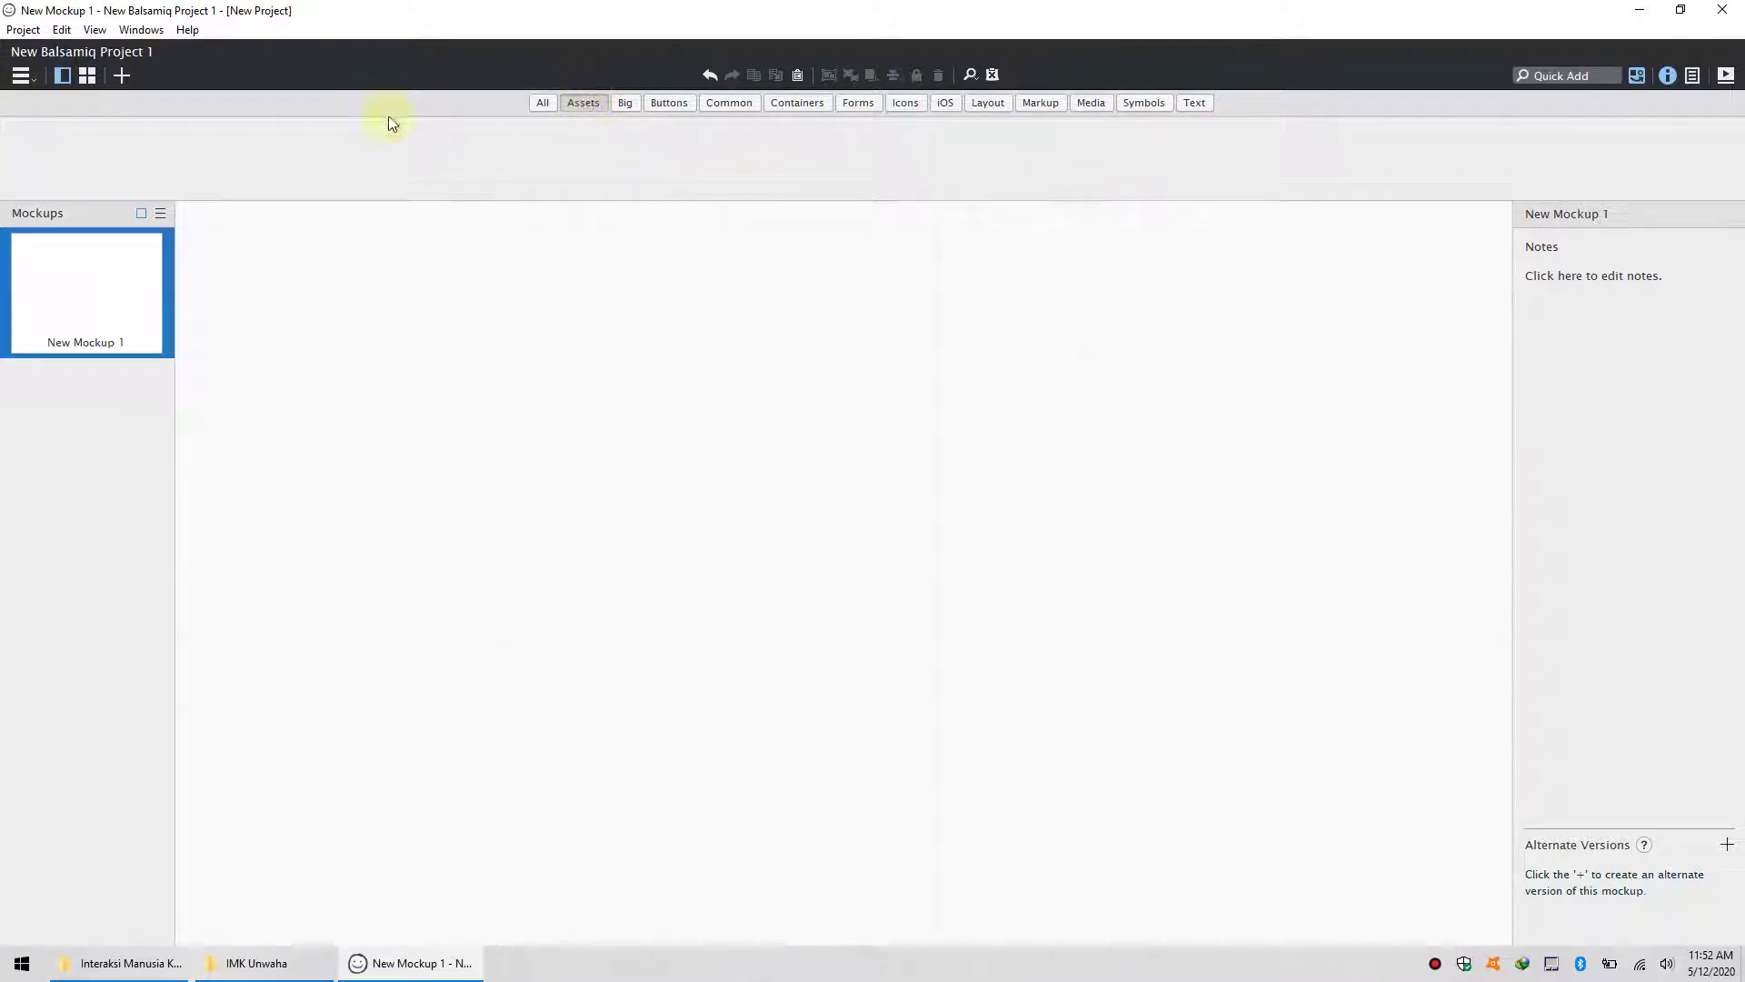
click(33, 82)
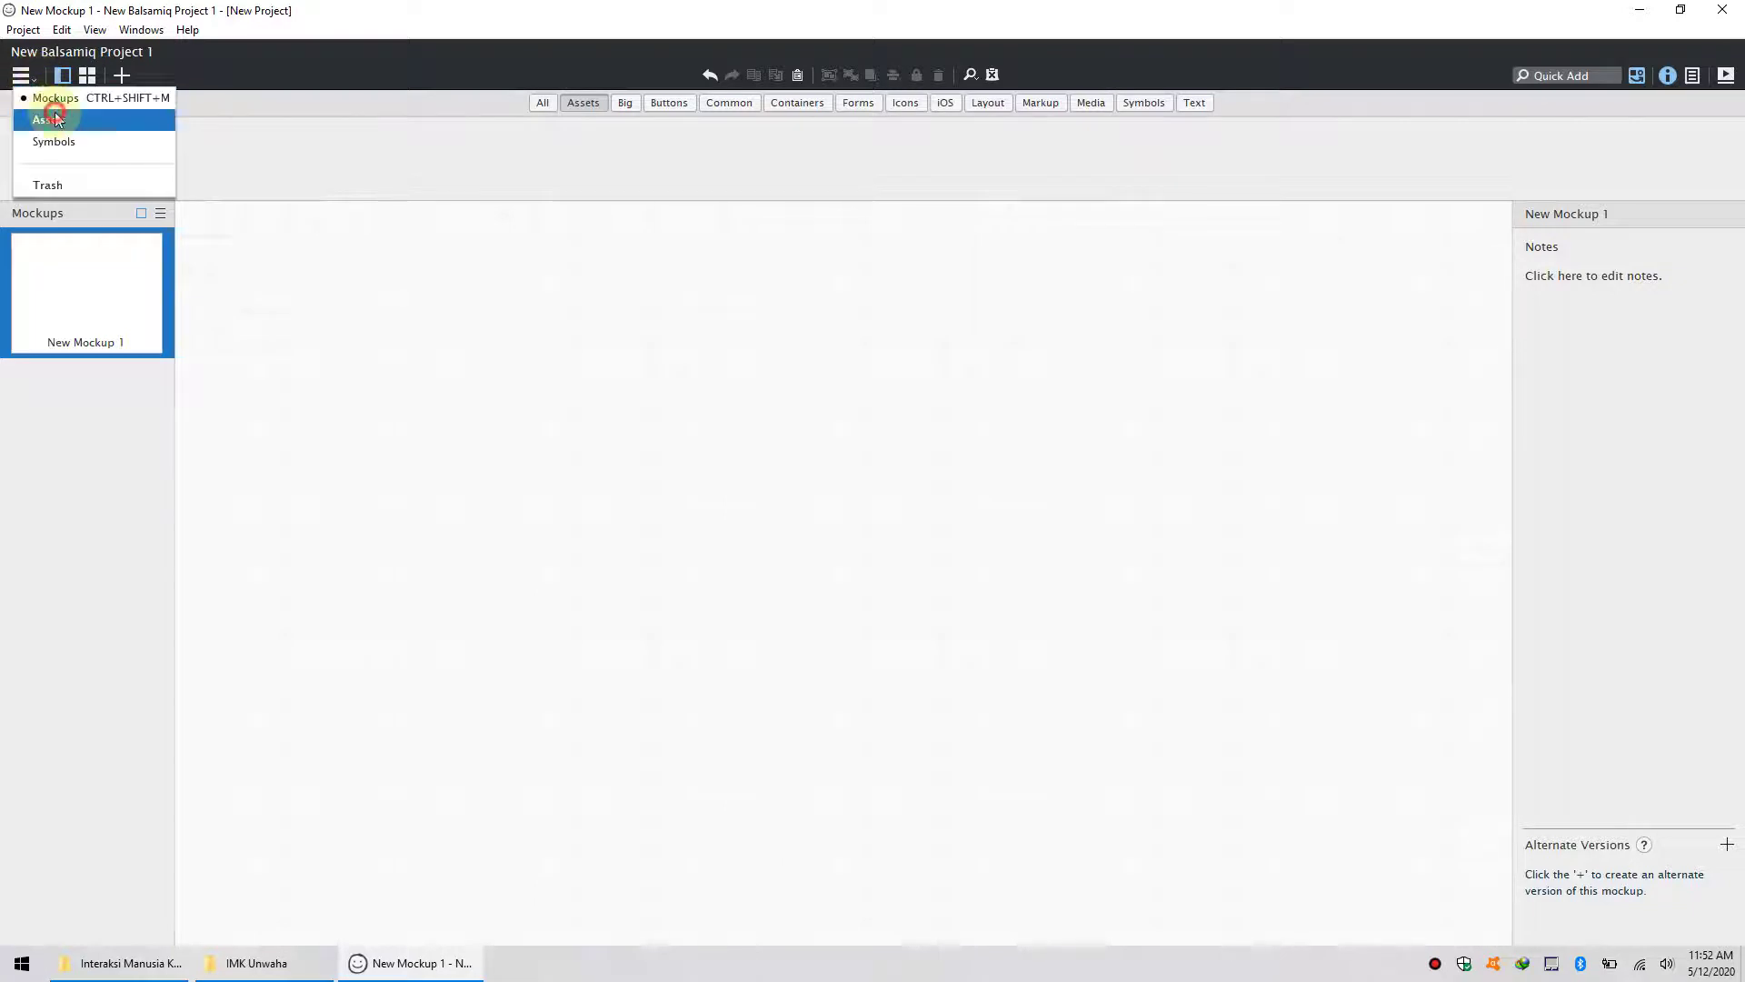
click(57, 118)
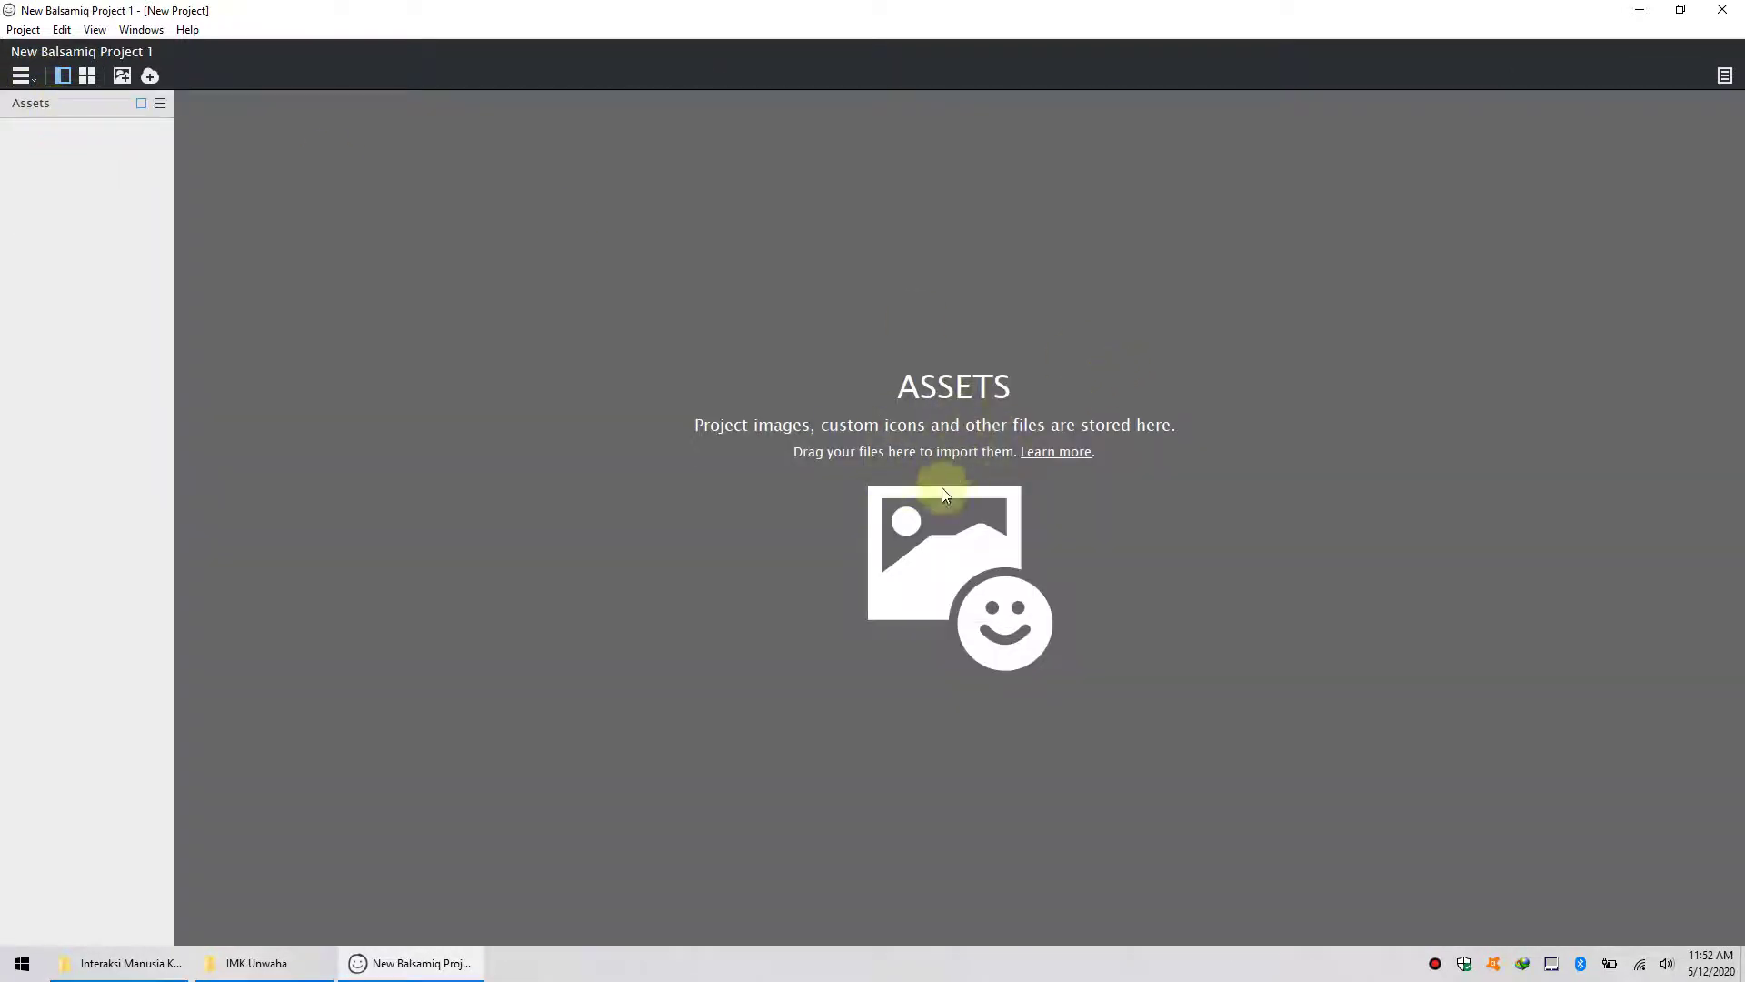
- Switch to File Explorer and open the PNG folder on the DATA (D:) drive in a new window
click(257, 967)
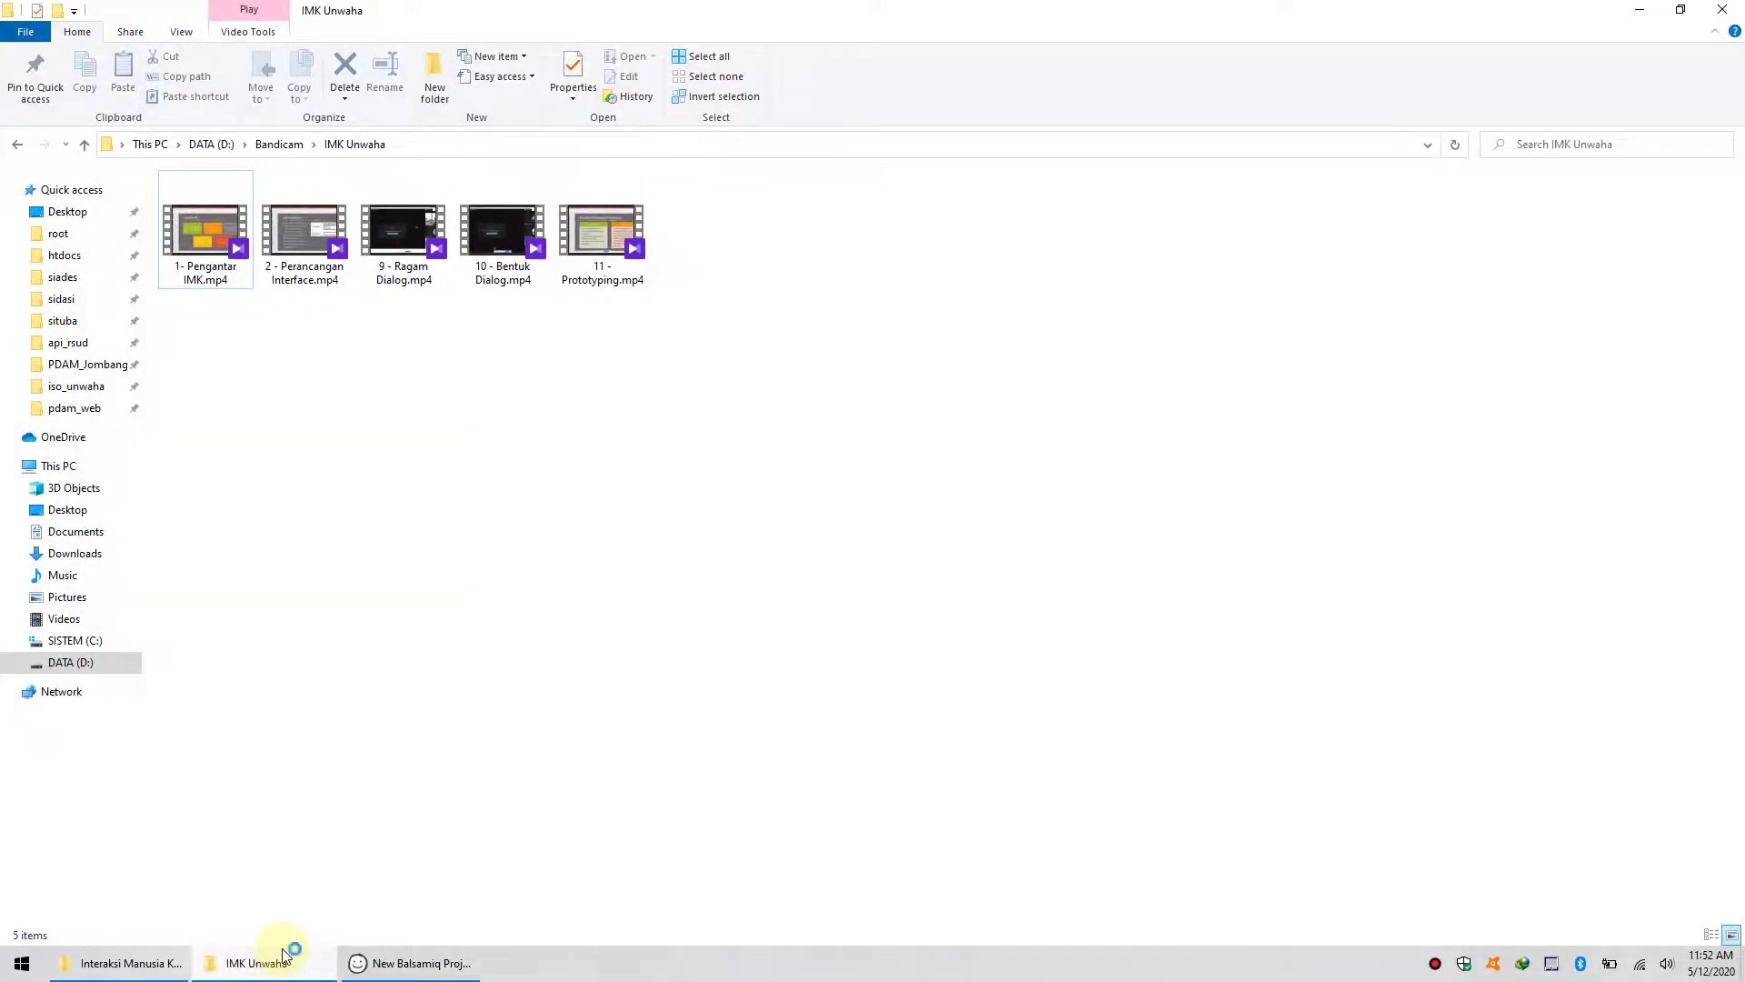
middle_click(292, 947)
click(73, 662)
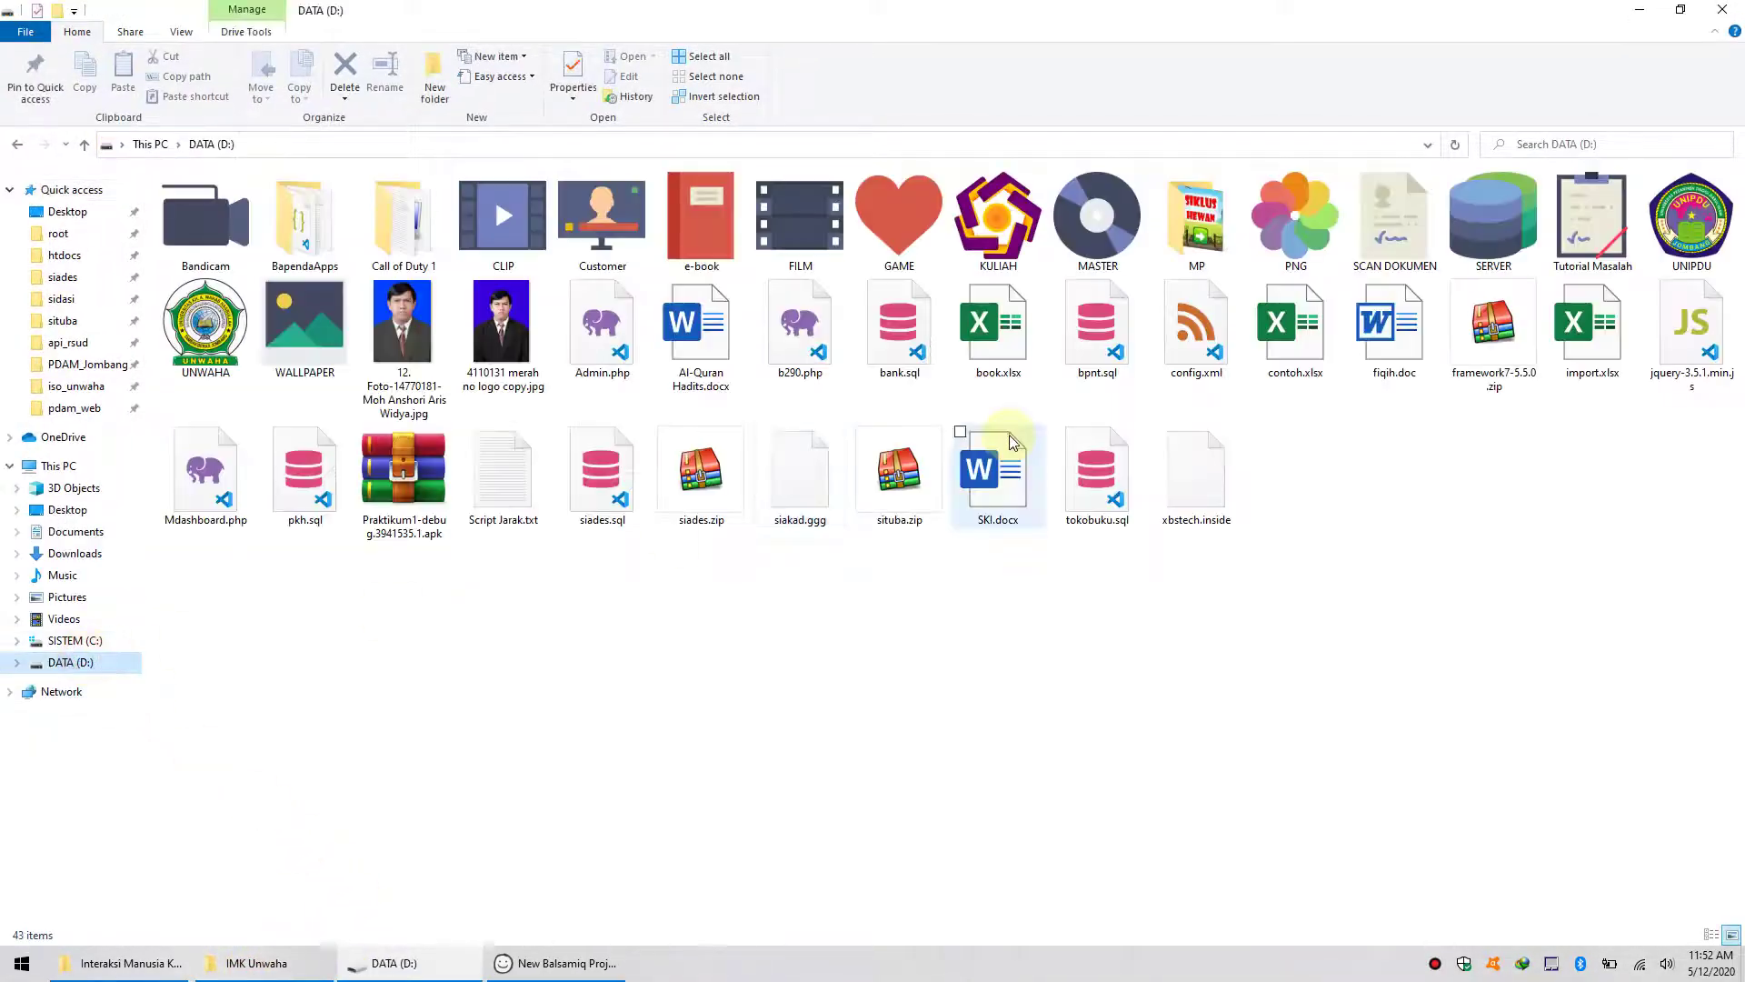
double_click(1296, 218)
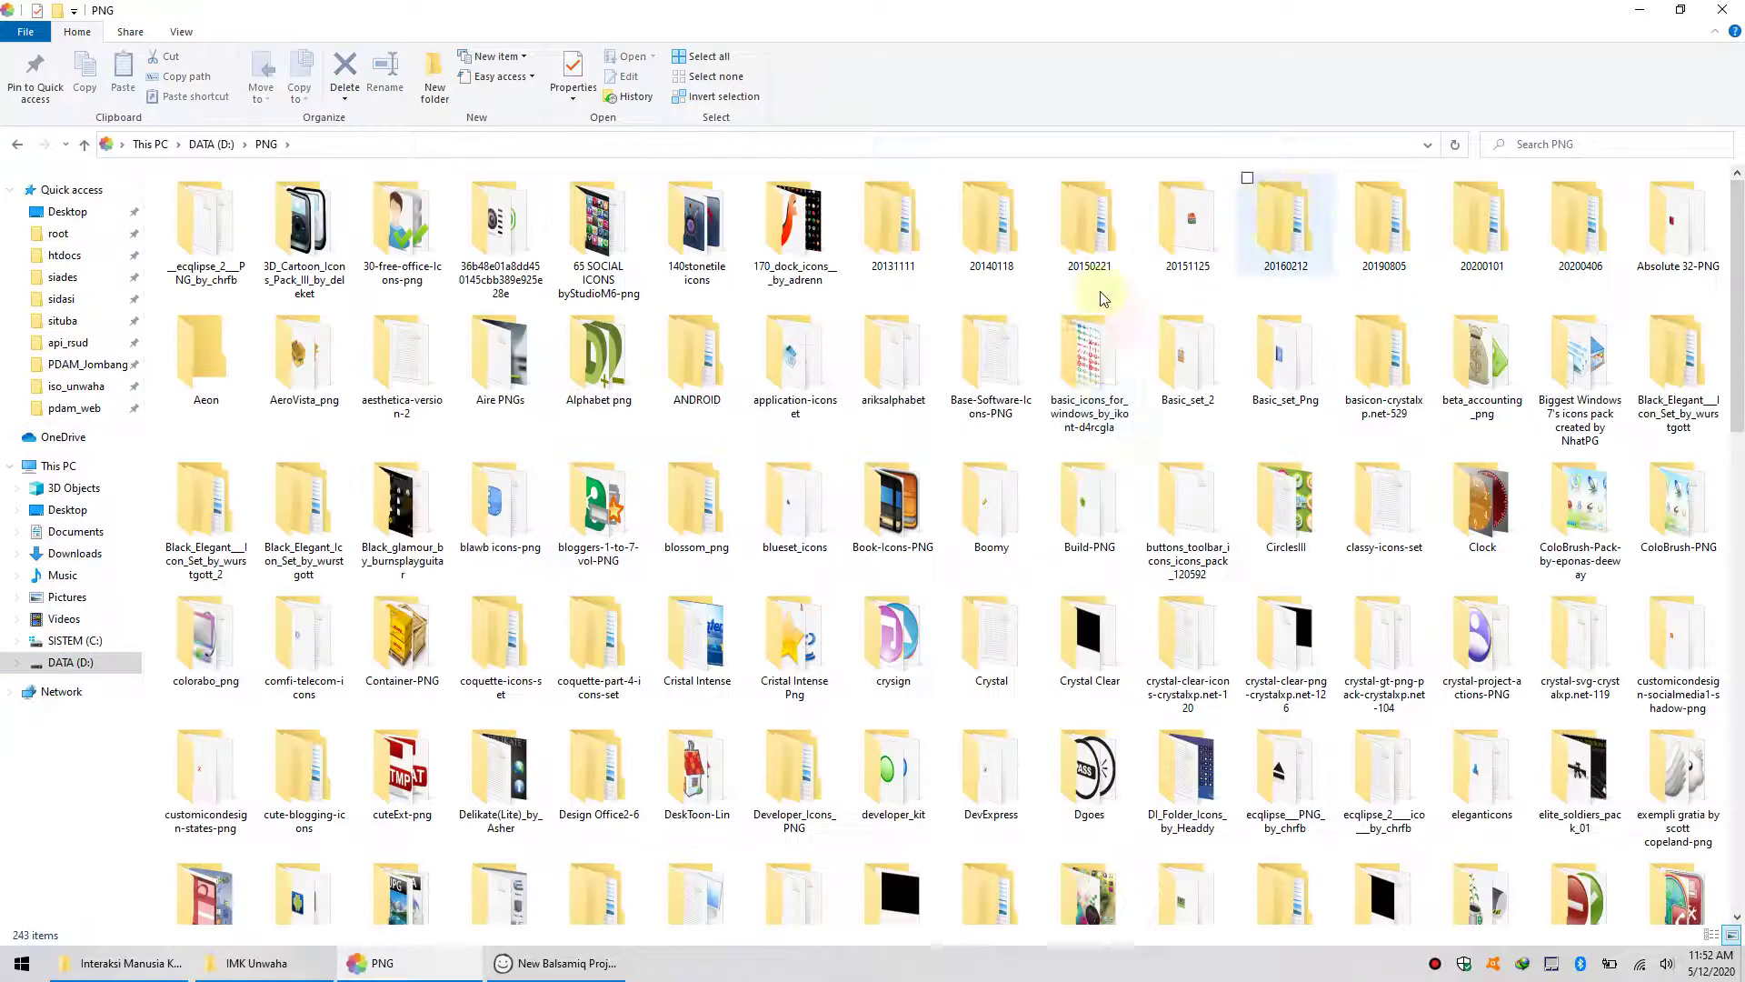
- Browse from the PNG folder through 20190805 and essential-collection to its png subfolder
double_click(1404, 225)
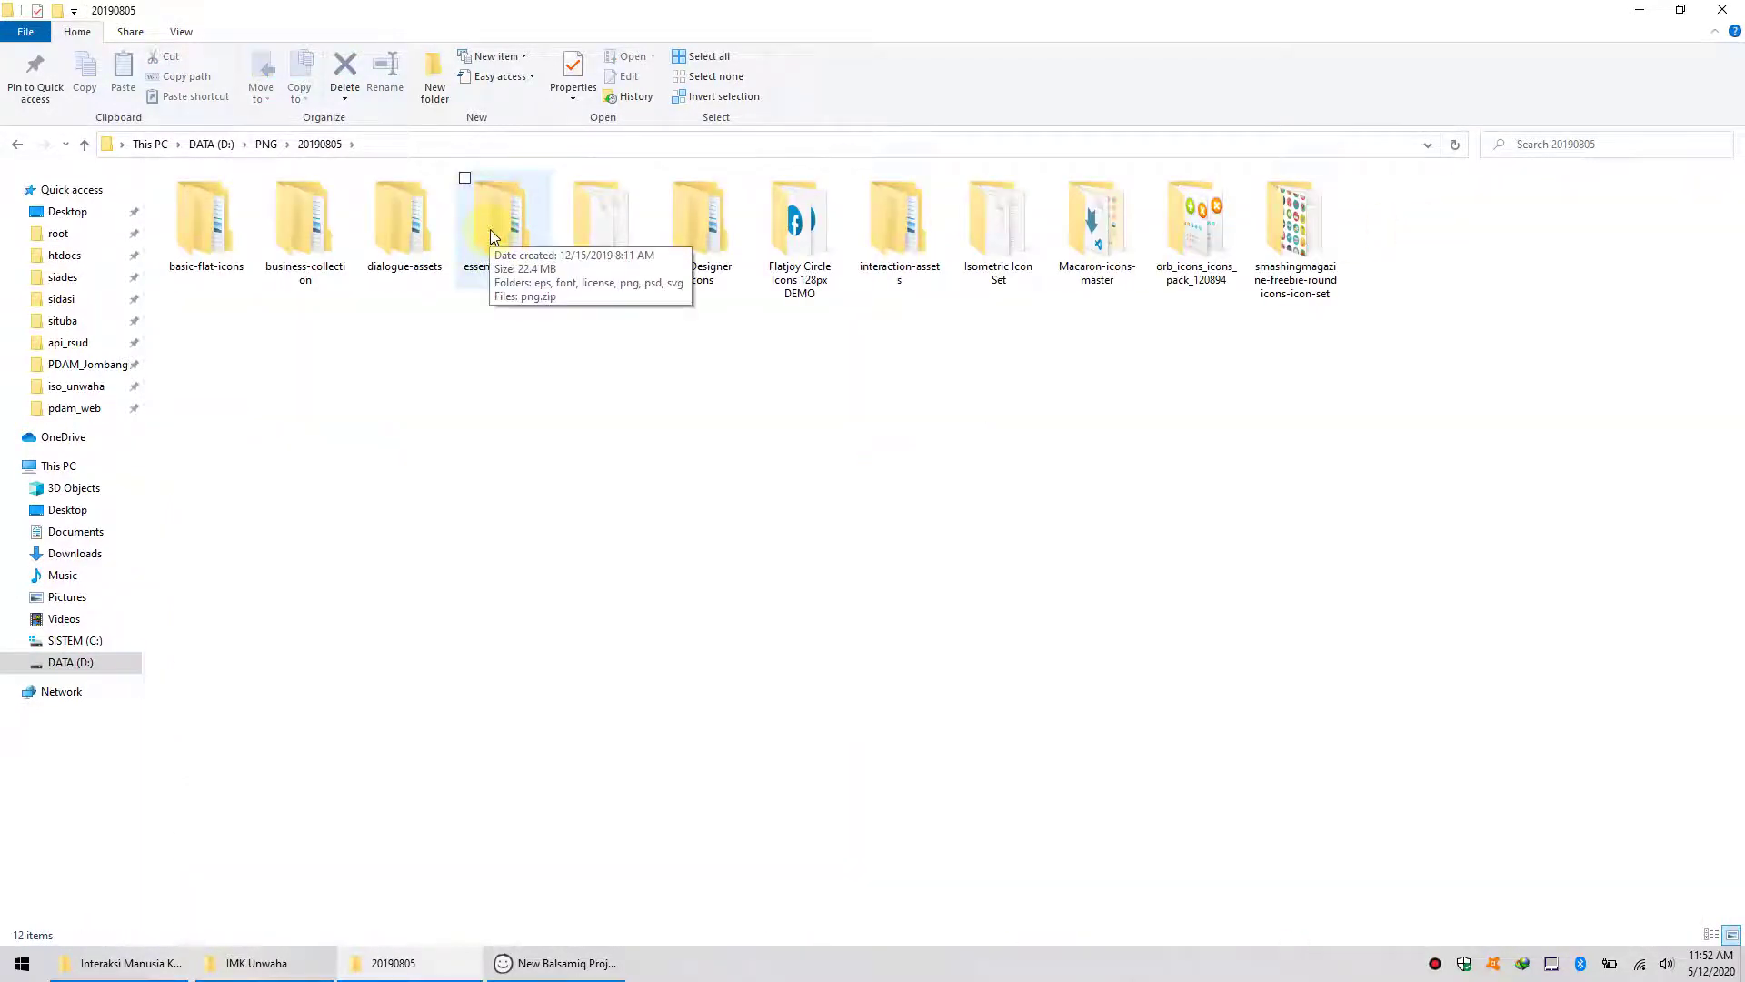
double_click(1097, 223)
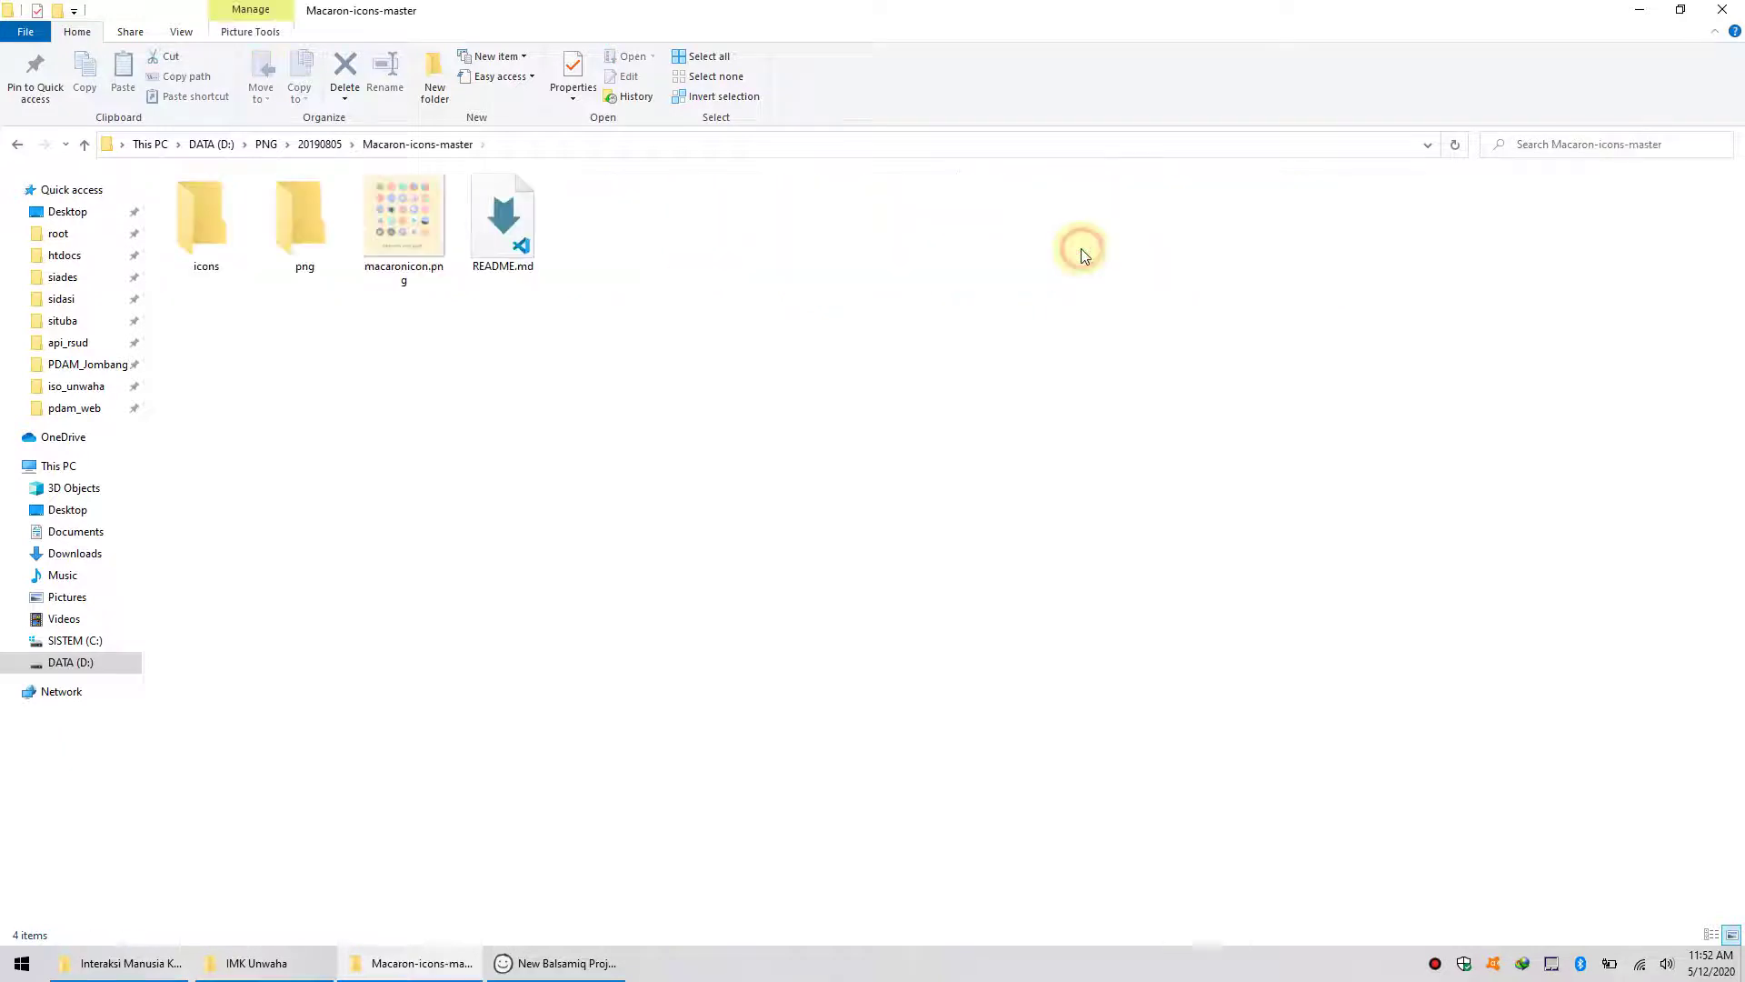
click(85, 147)
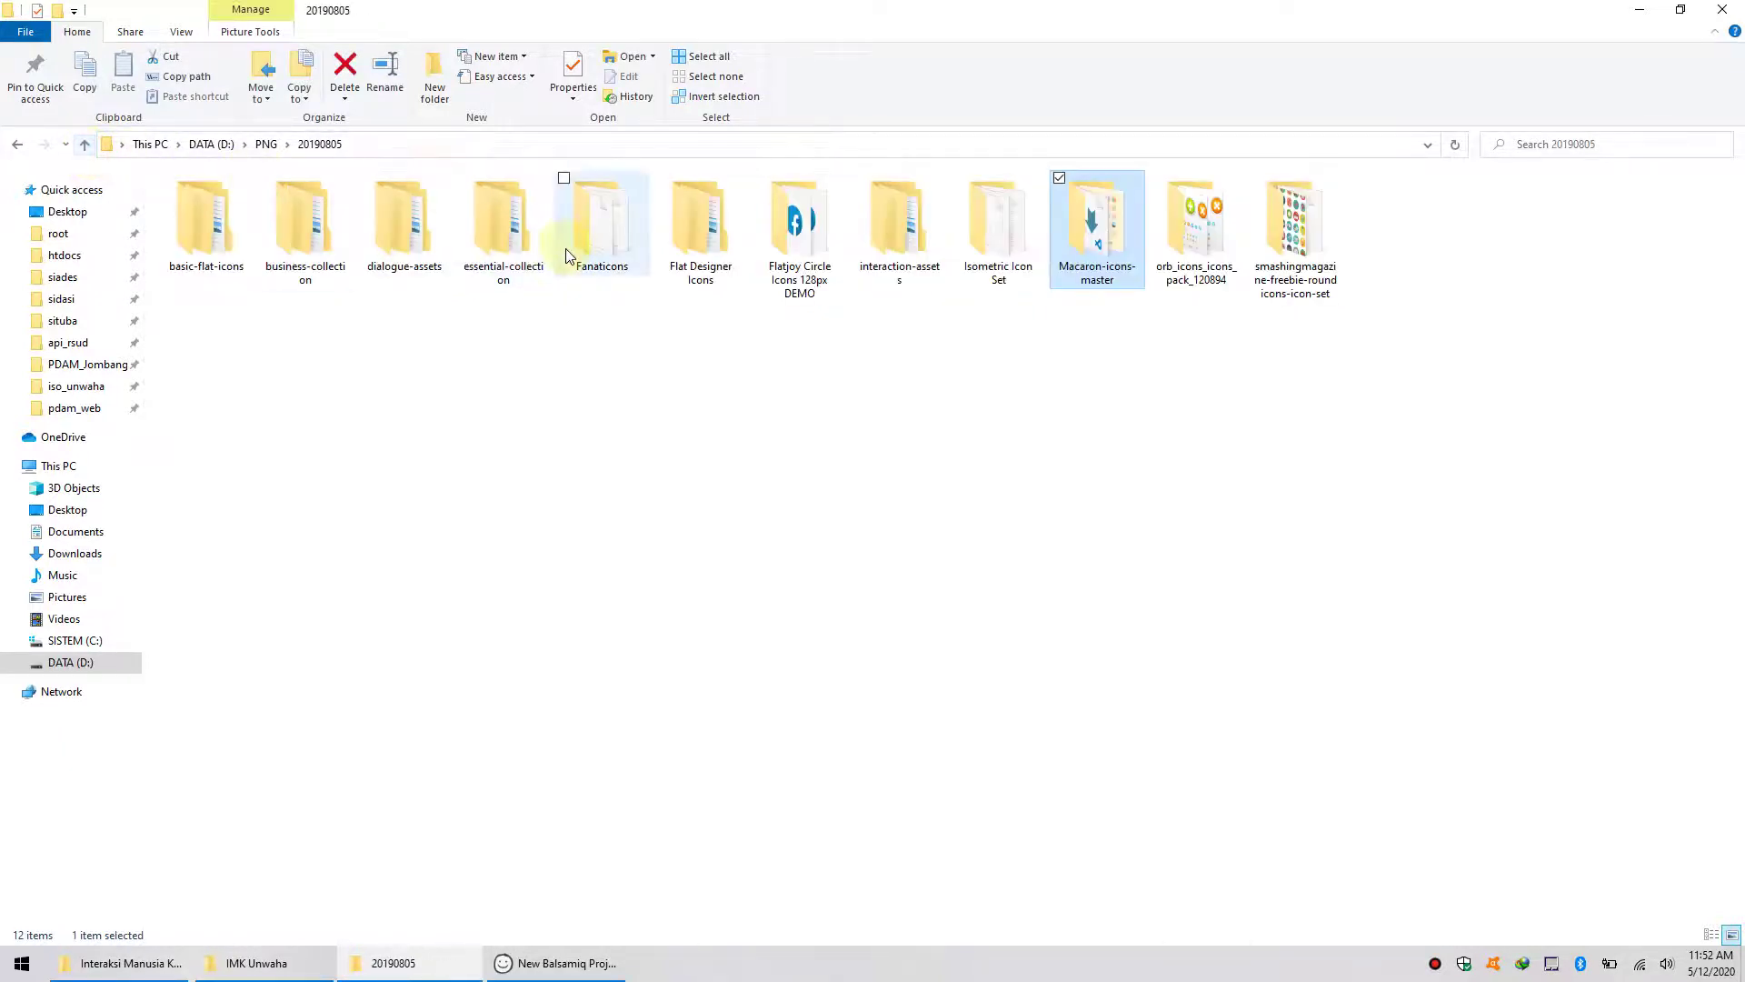
double_click(505, 222)
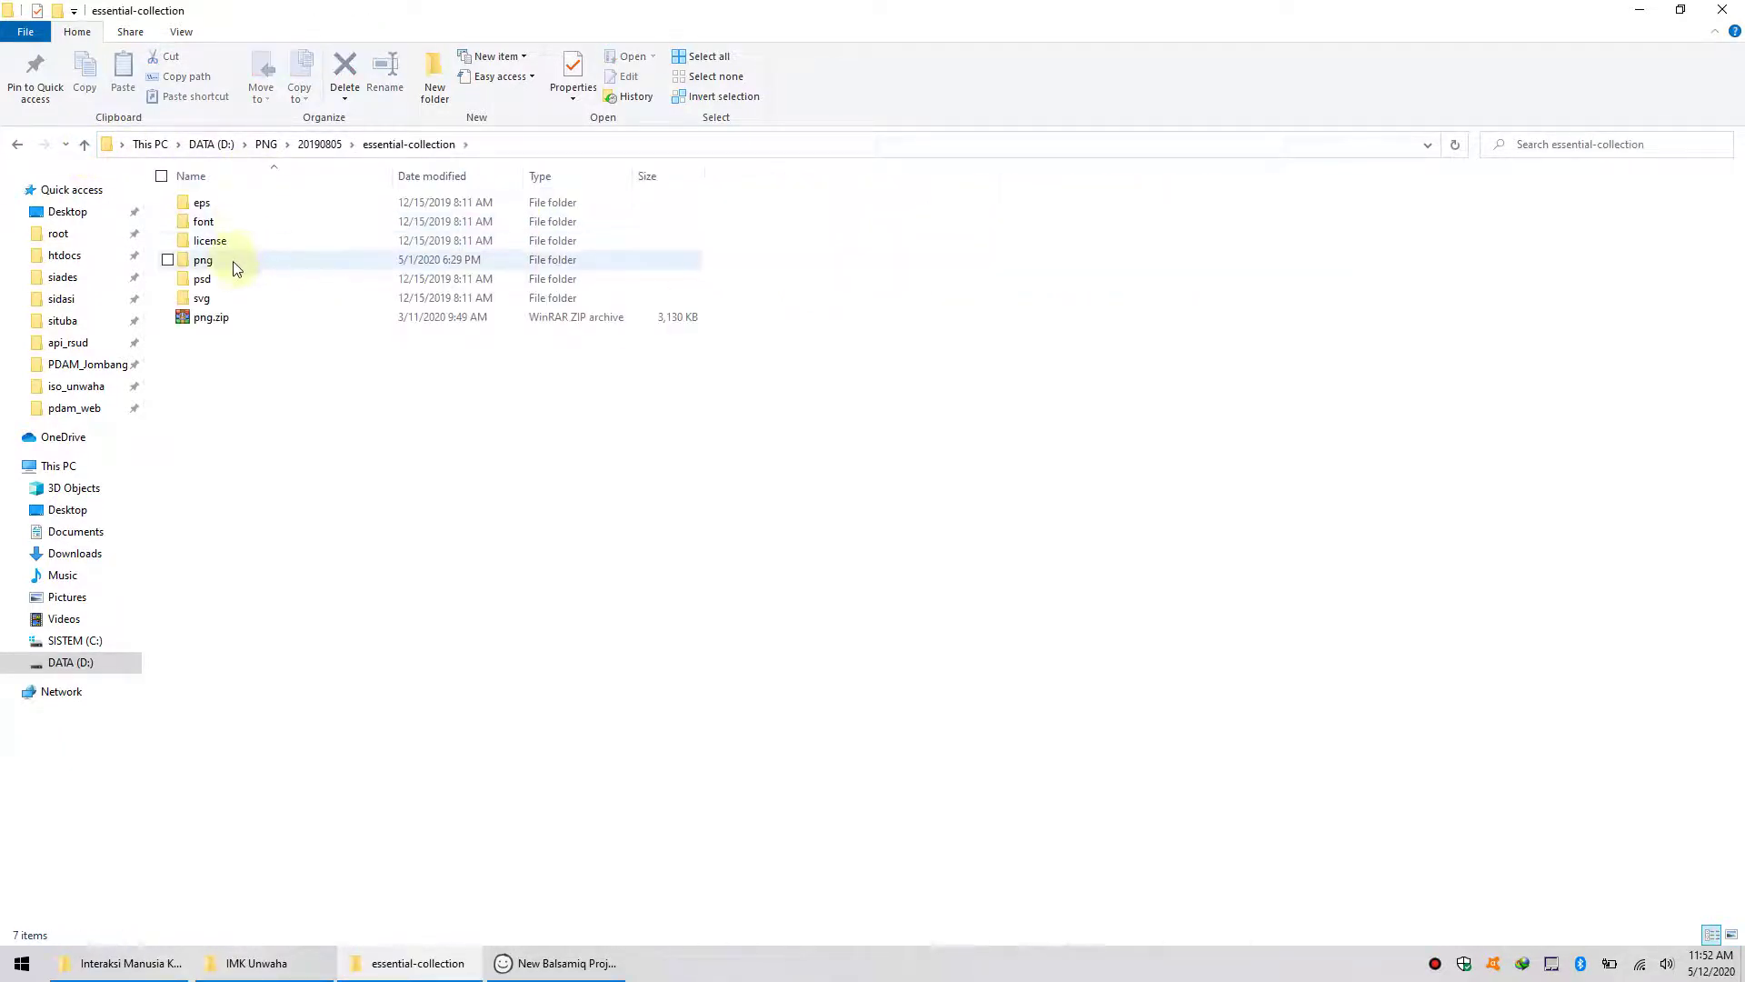
double_click(234, 264)
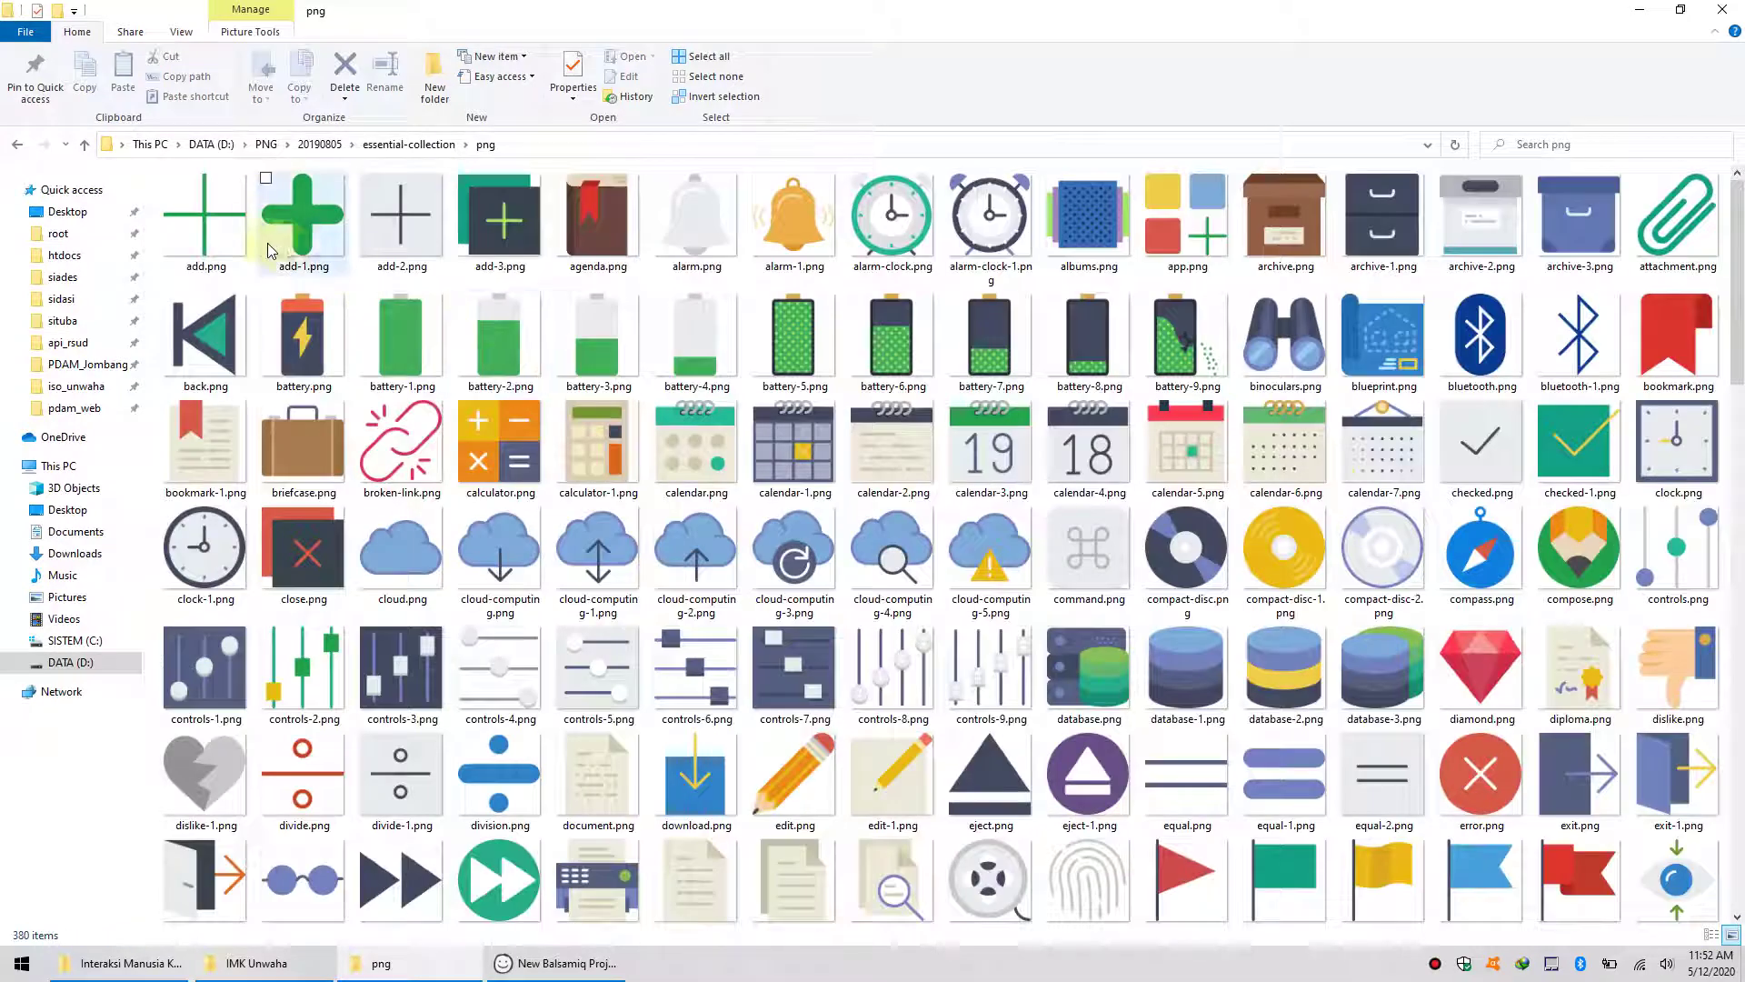
- Select the images from close.png through cloud-computing-3.png and import them into the Balsamiq project's assets
click(304, 549)
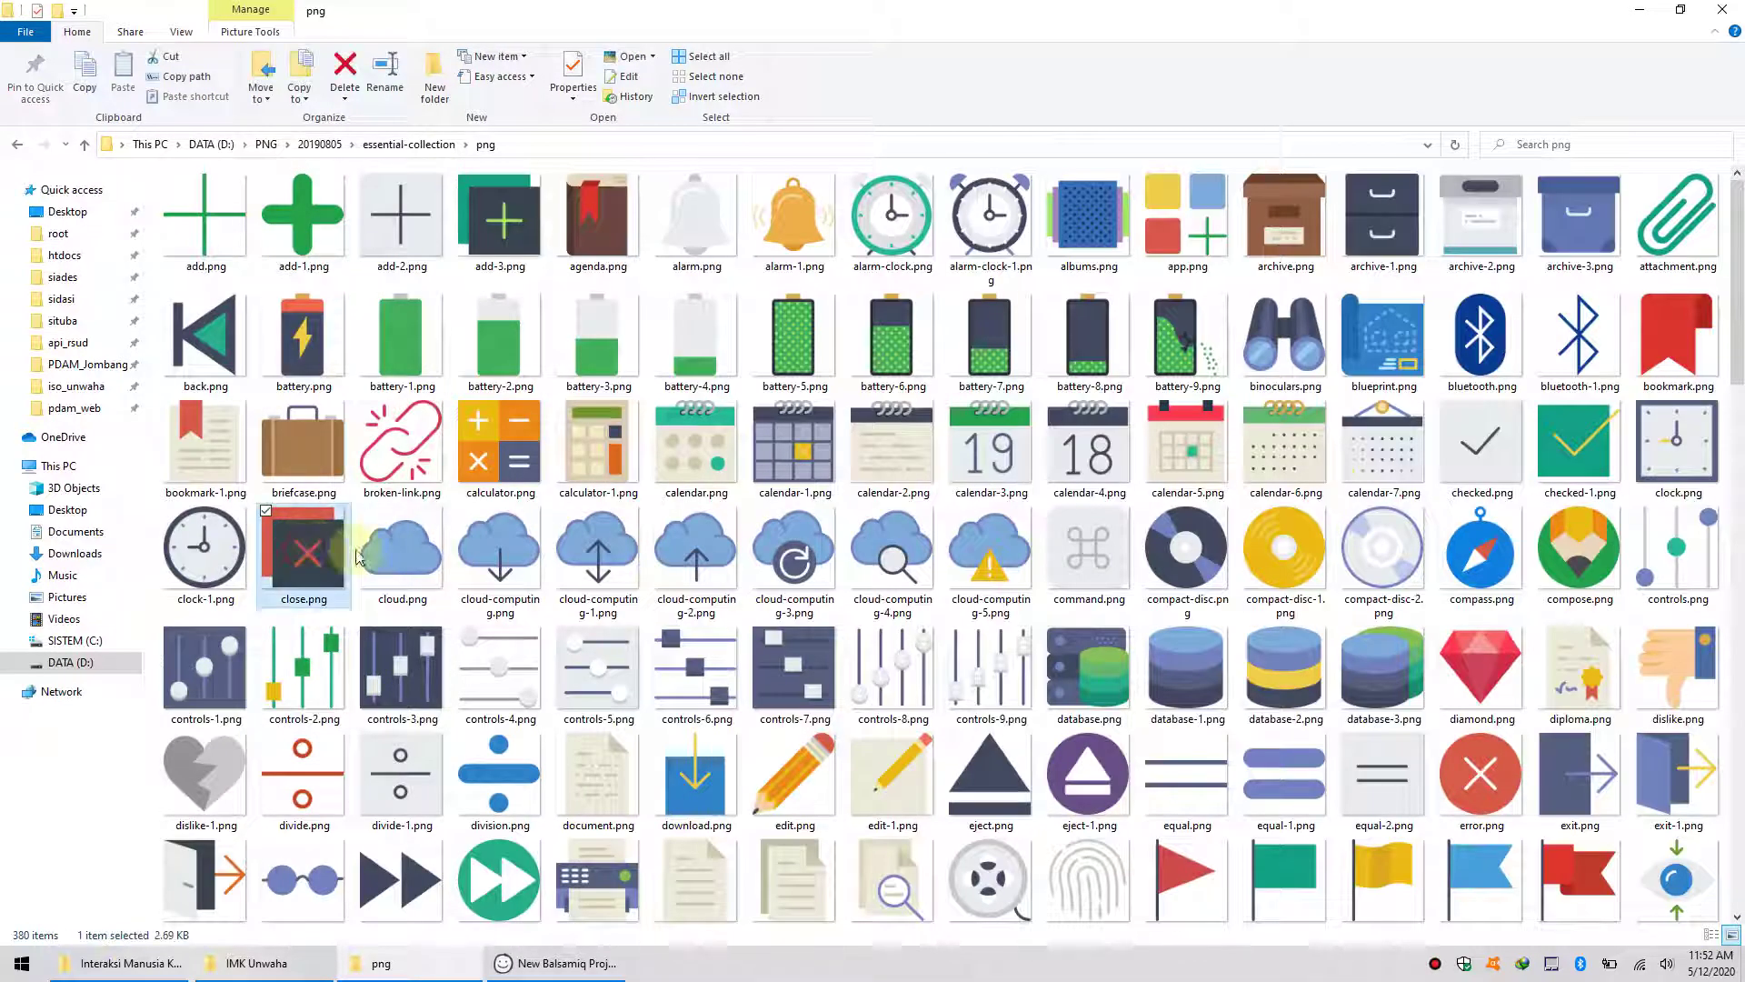
shift+click(789, 561)
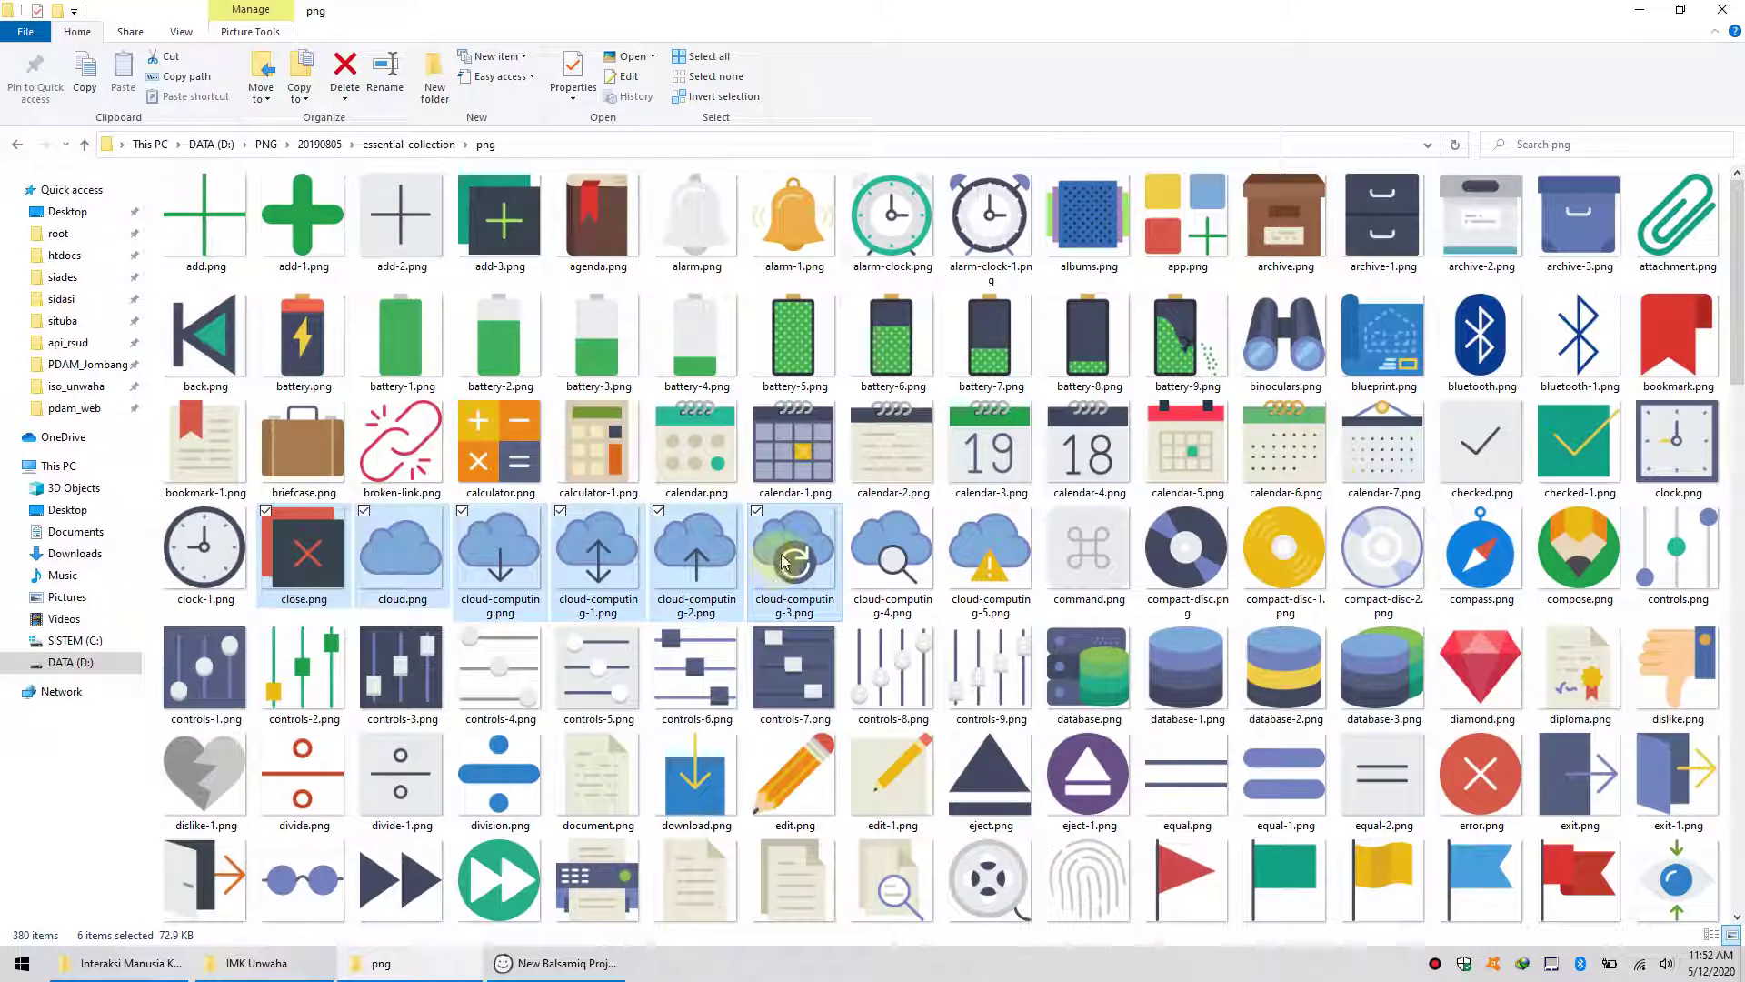
drag(785, 552, 642, 539)
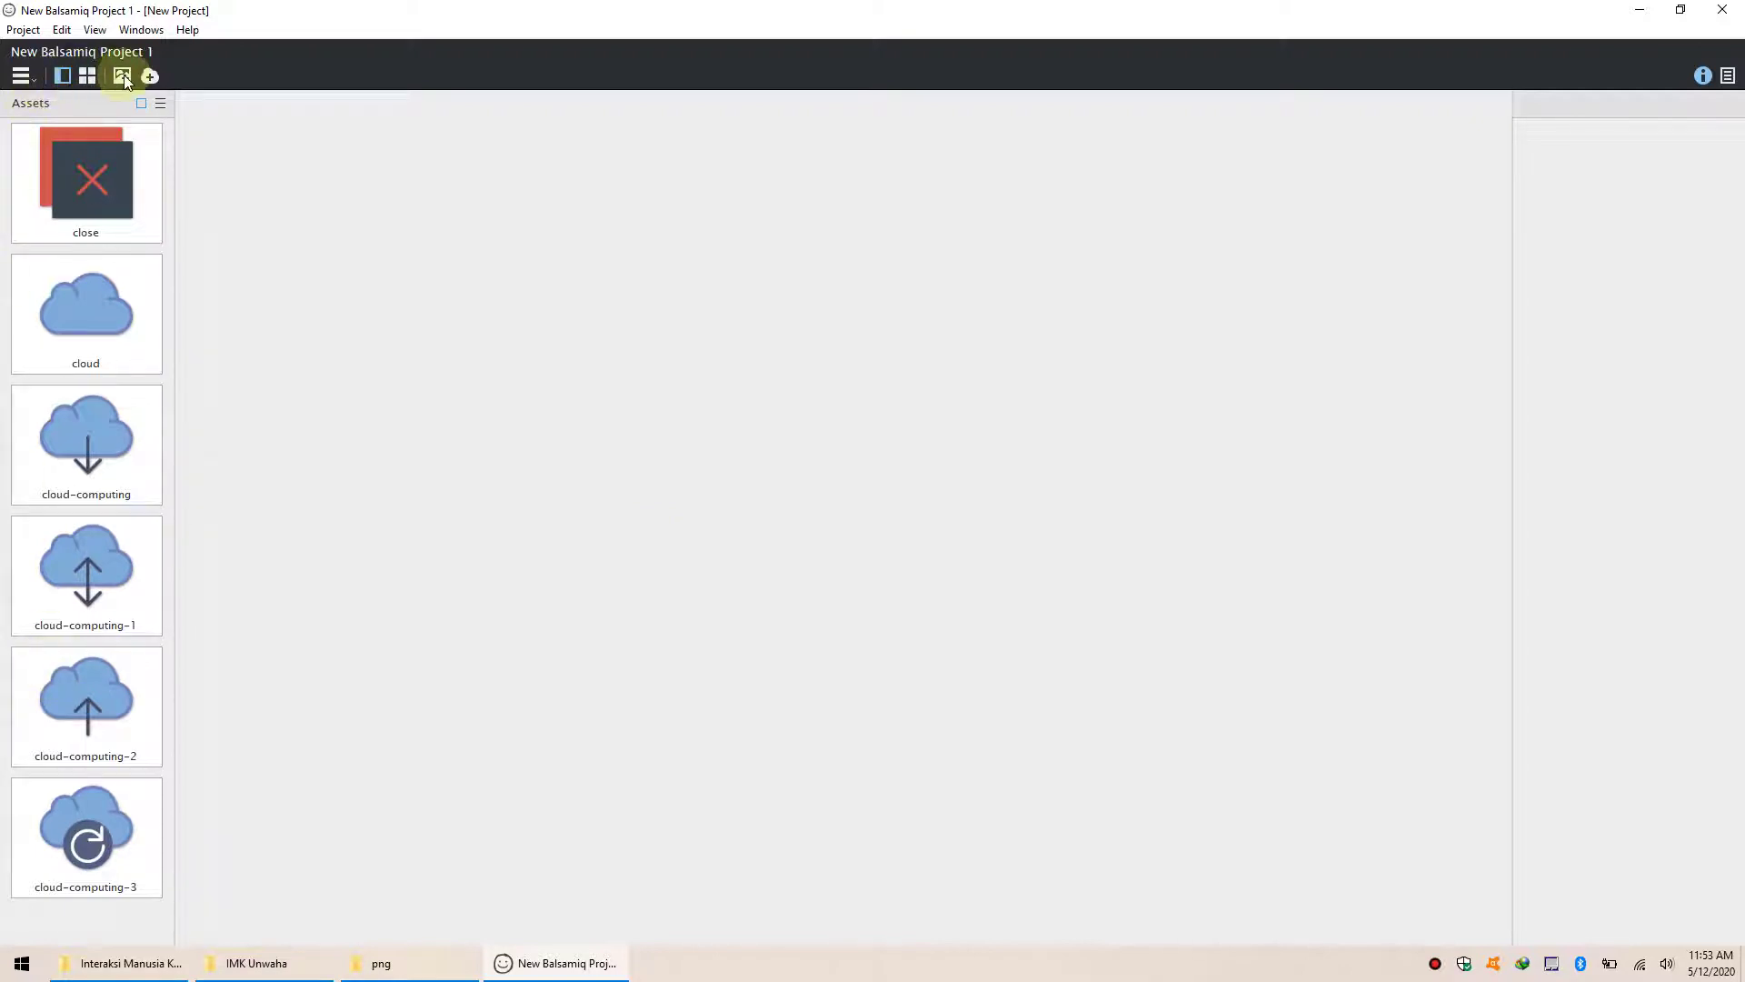
- Return to the mockups, place the cloud asset on the canvas and shrink it to about 223 by 200
click(30, 76)
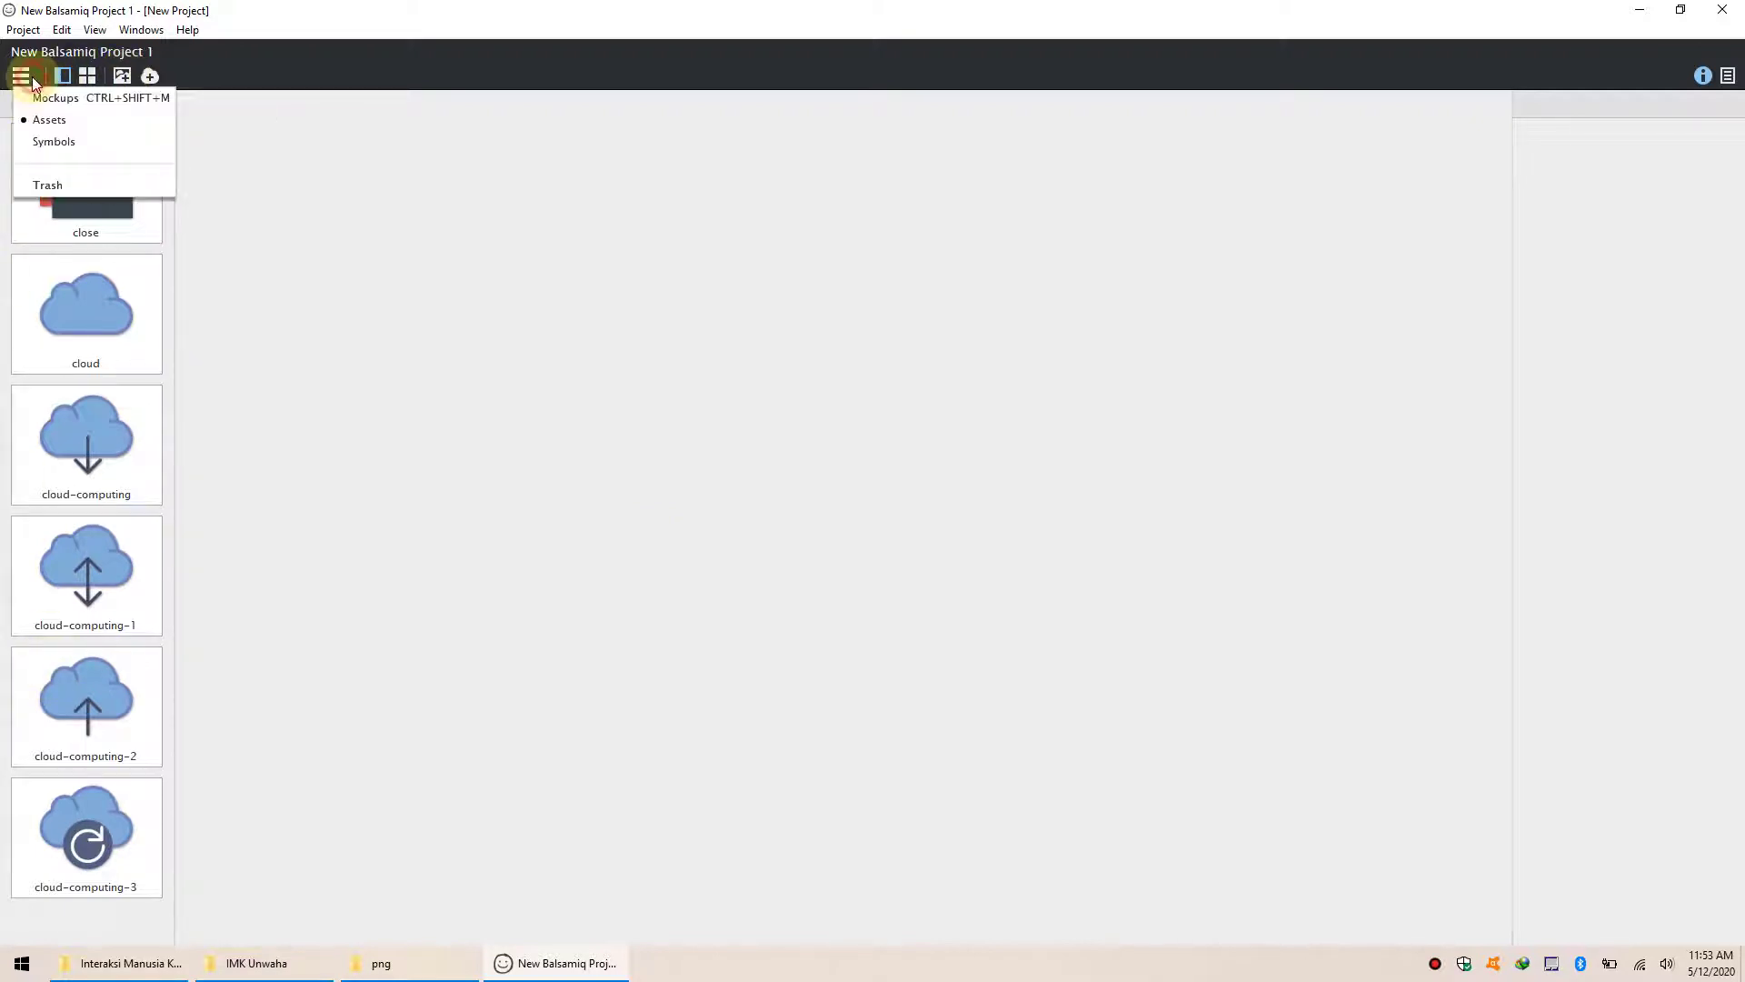
click(43, 98)
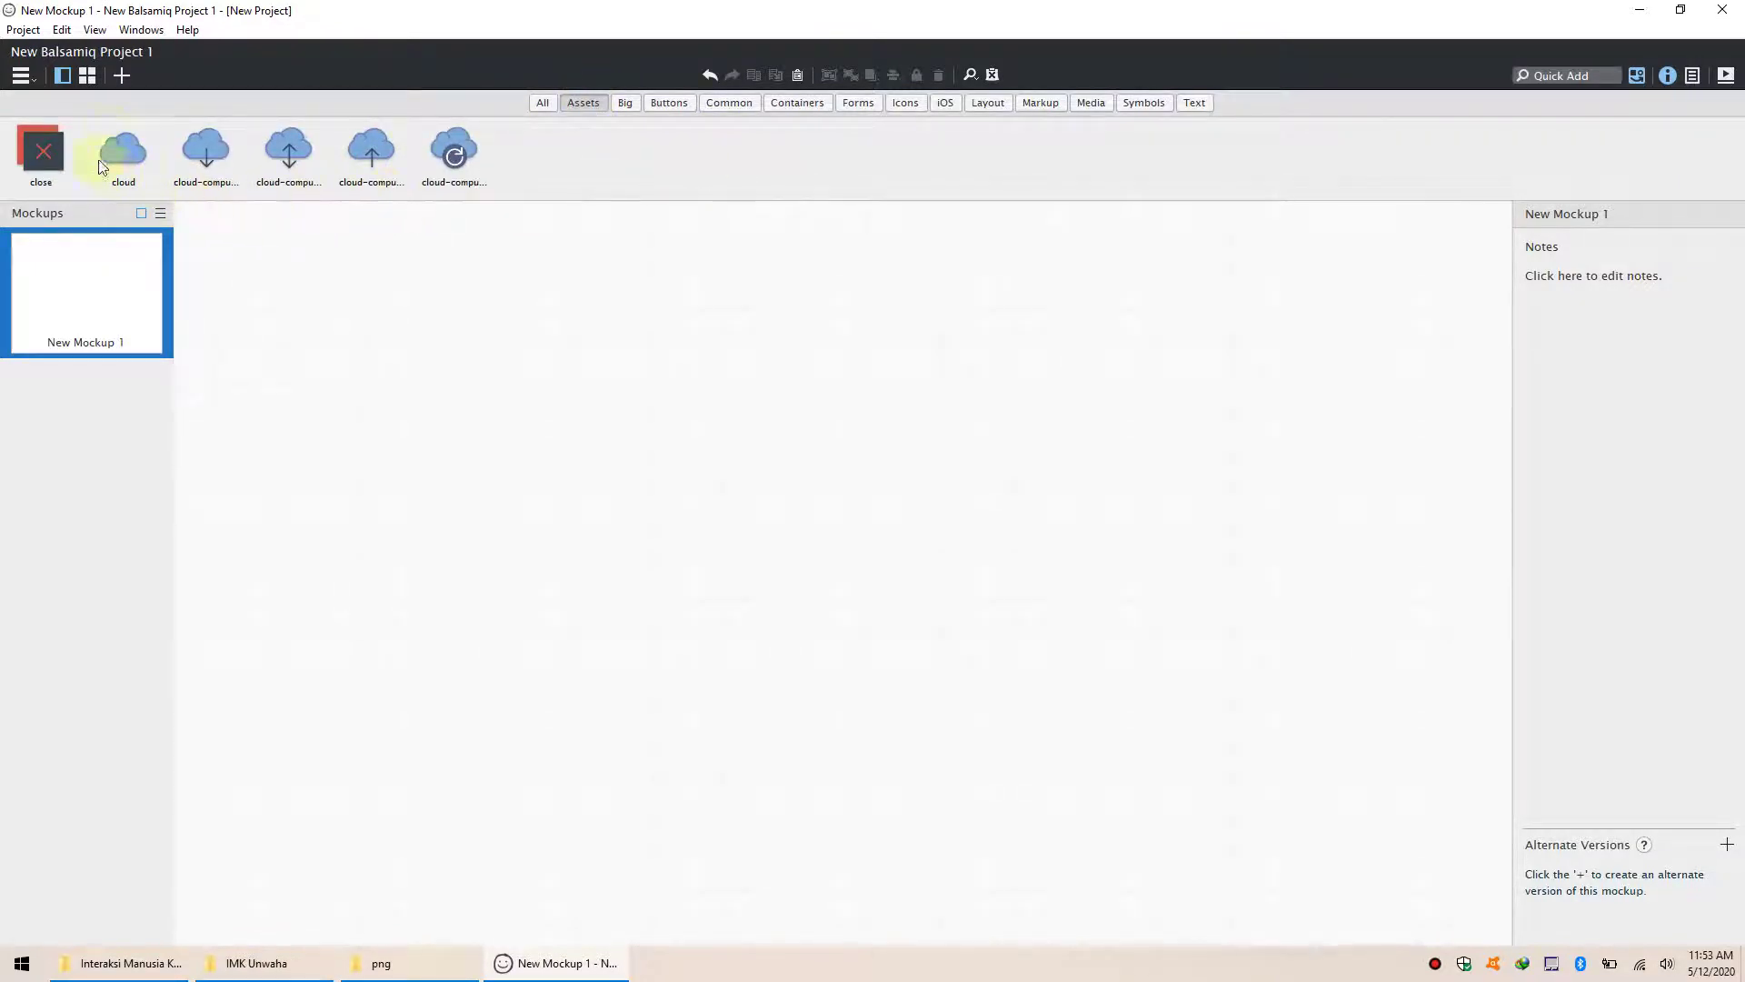
drag(120, 141, 281, 242)
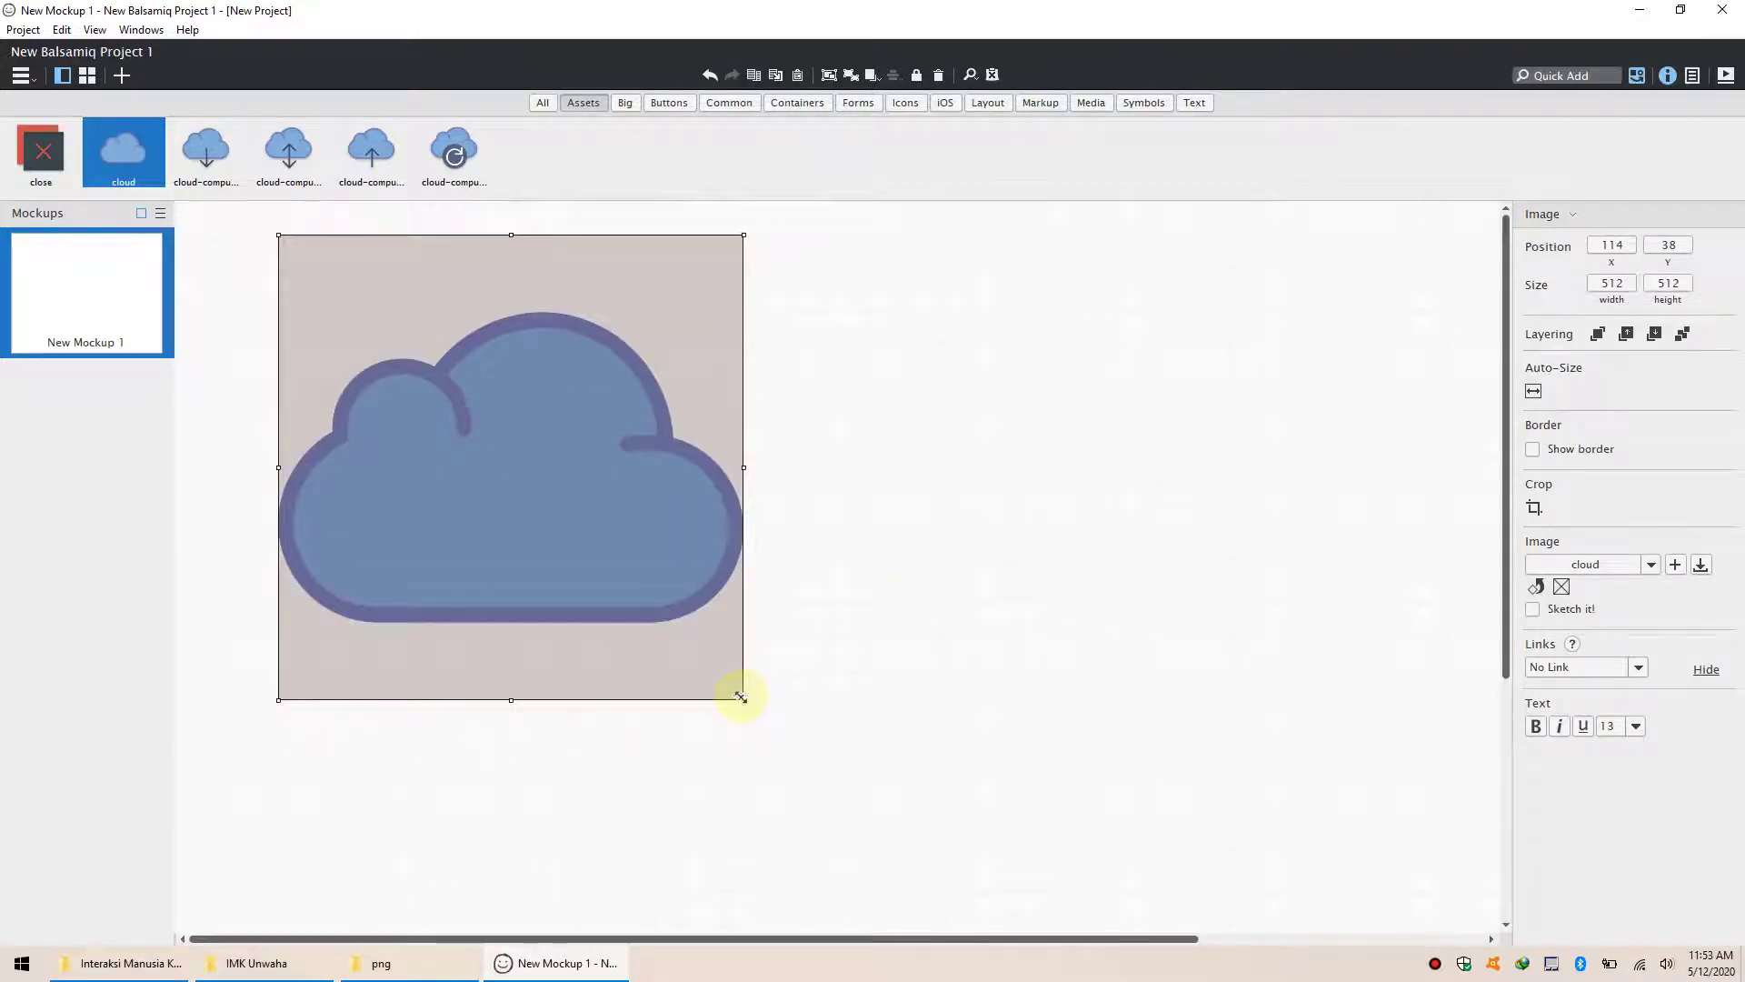
drag(741, 697, 404, 317)
click(495, 424)
click(674, 350)
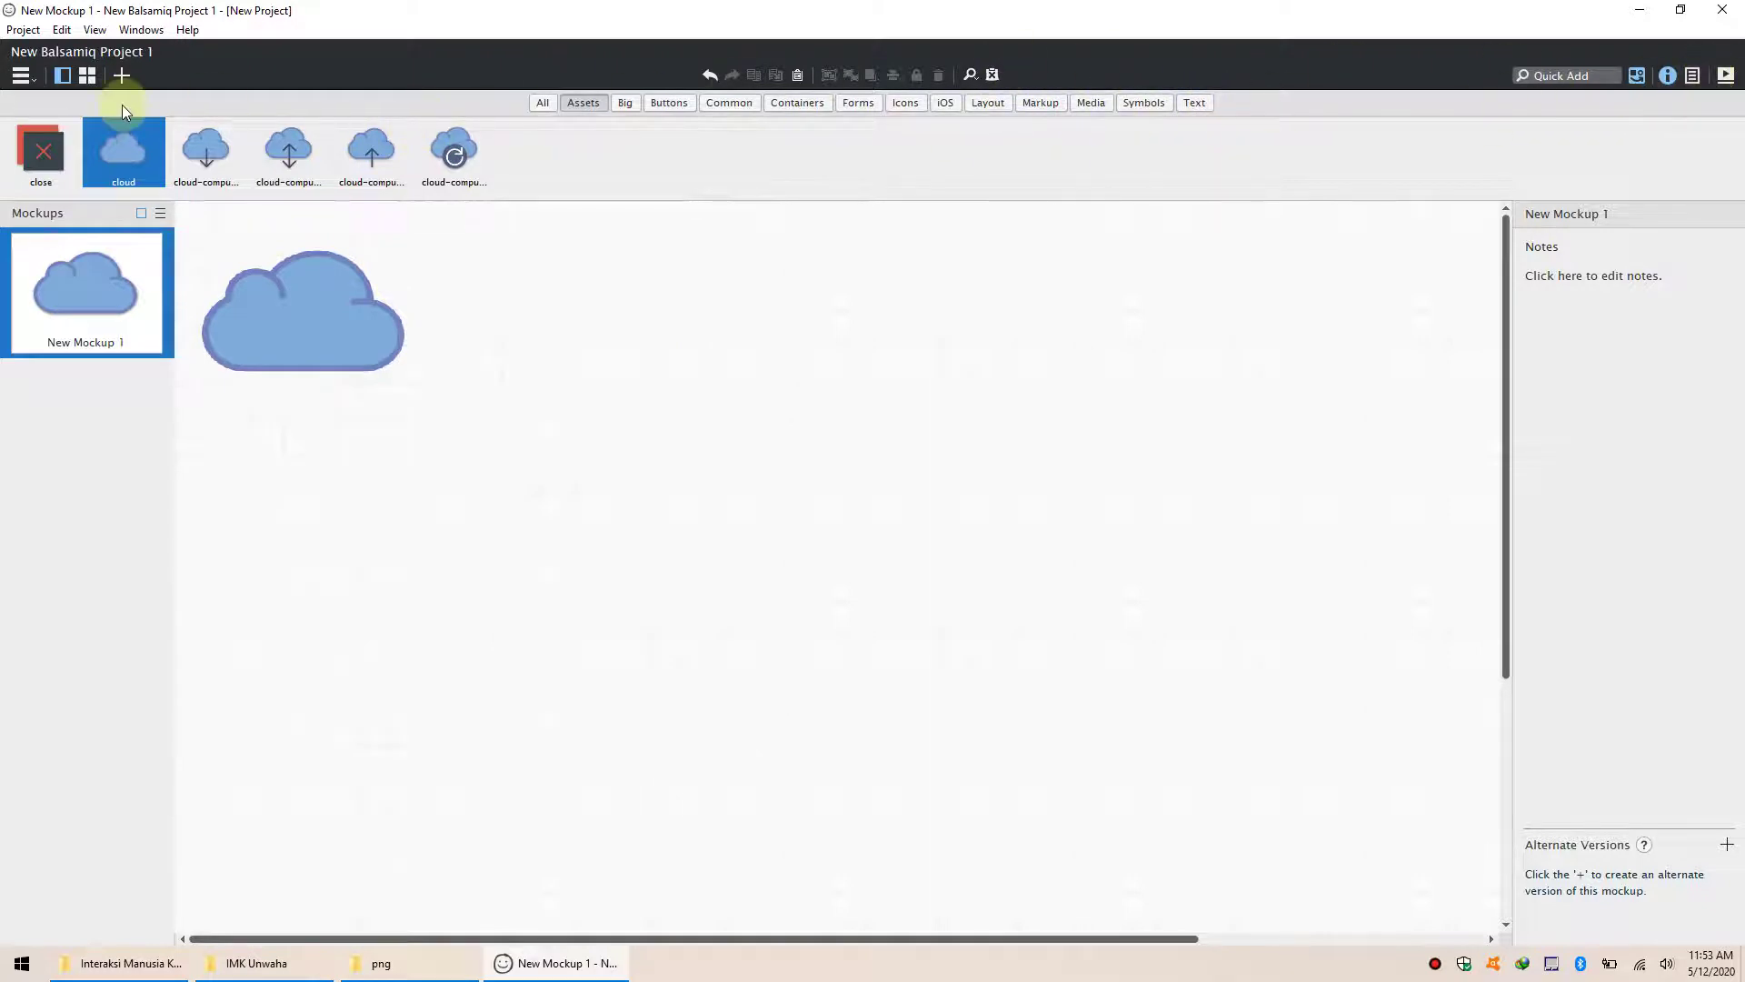
- View the project's Symbols and Assets storage, and return to the mockups
click(34, 80)
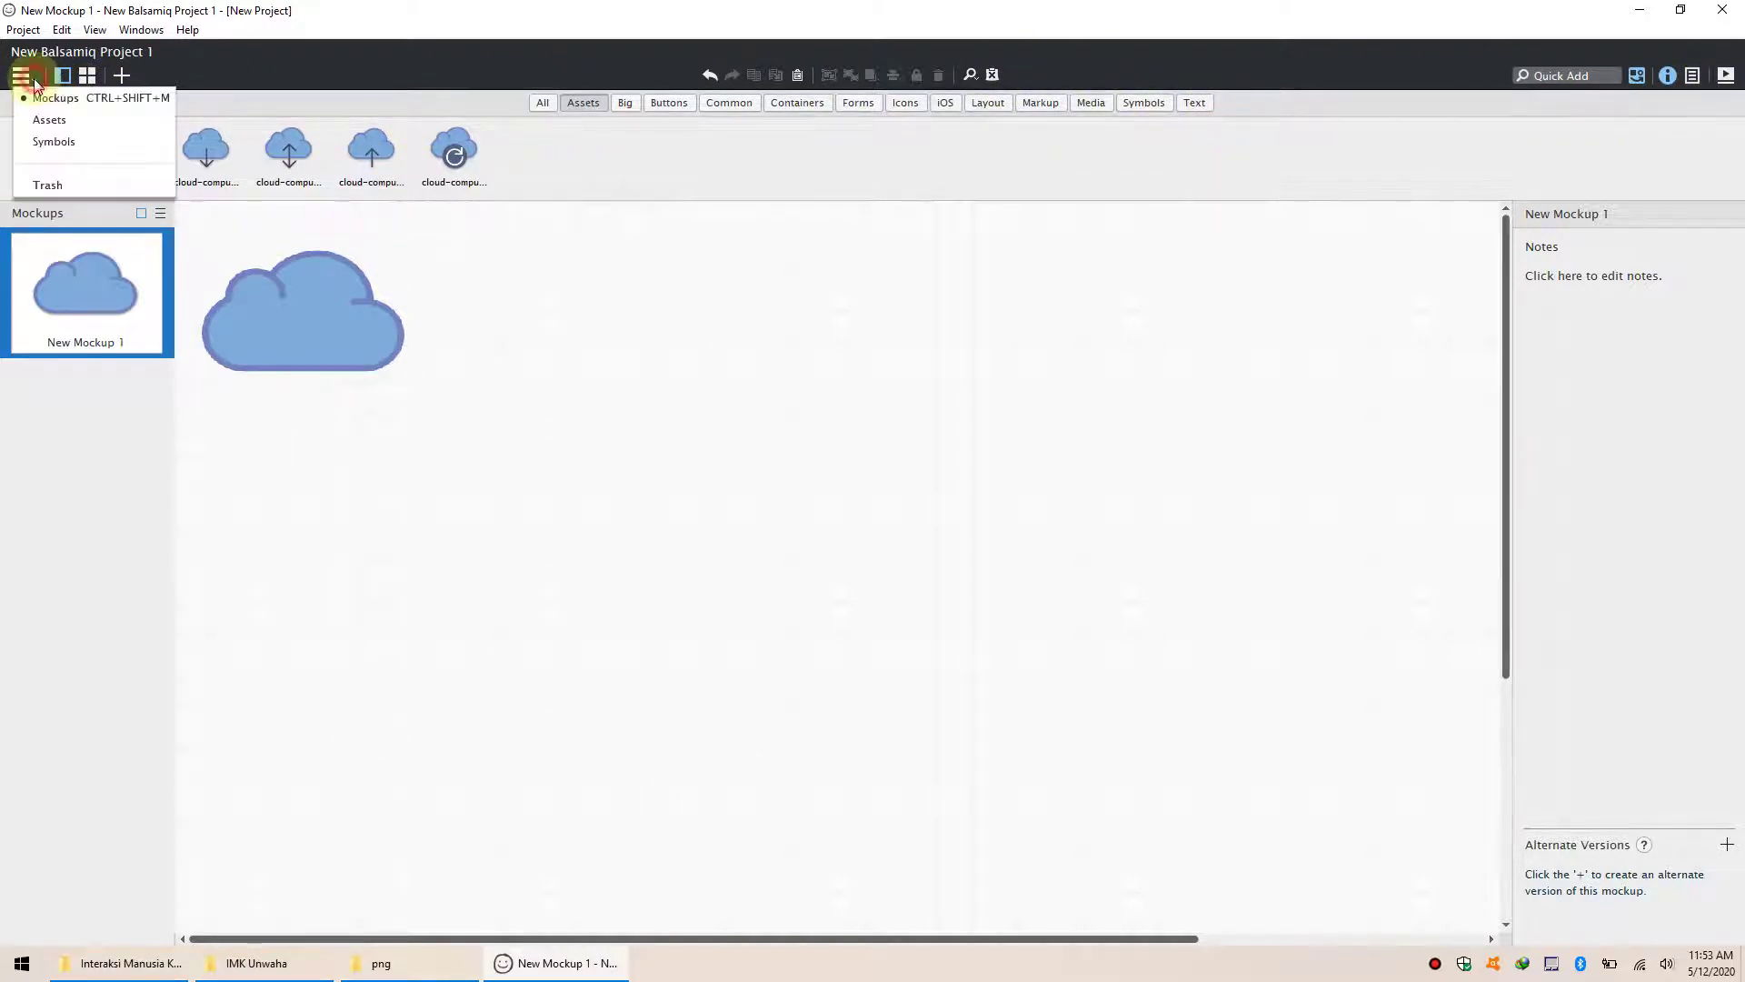
click(55, 142)
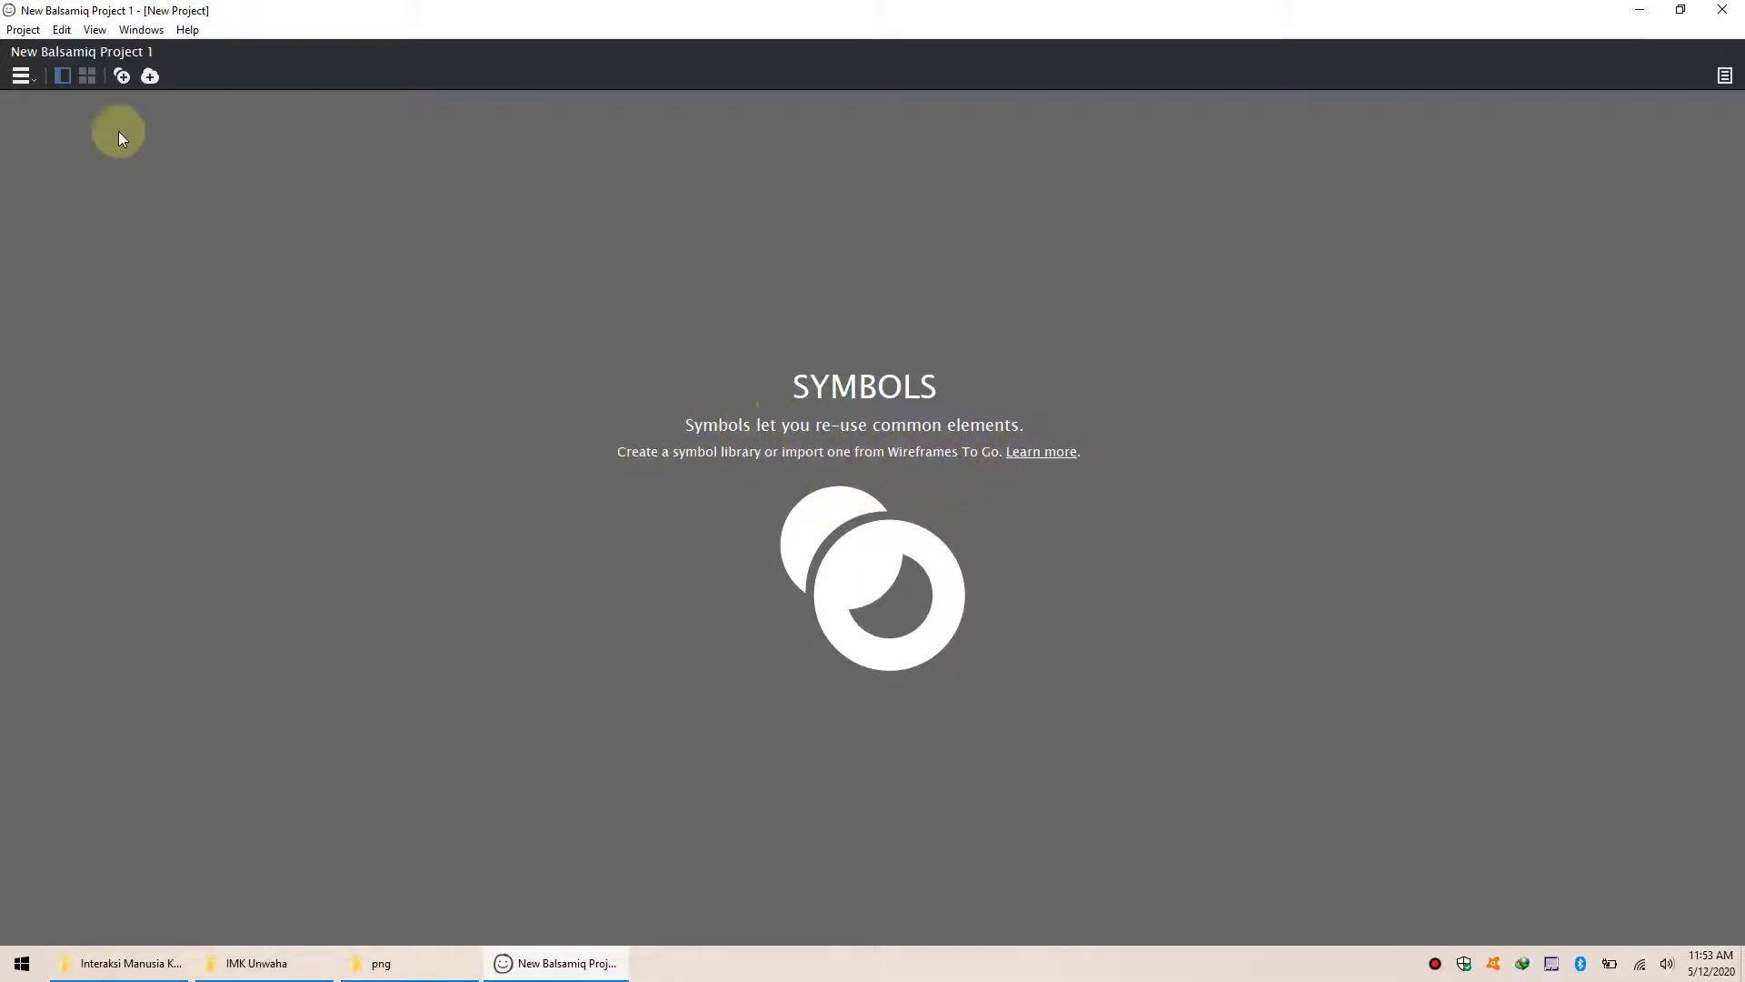
click(35, 80)
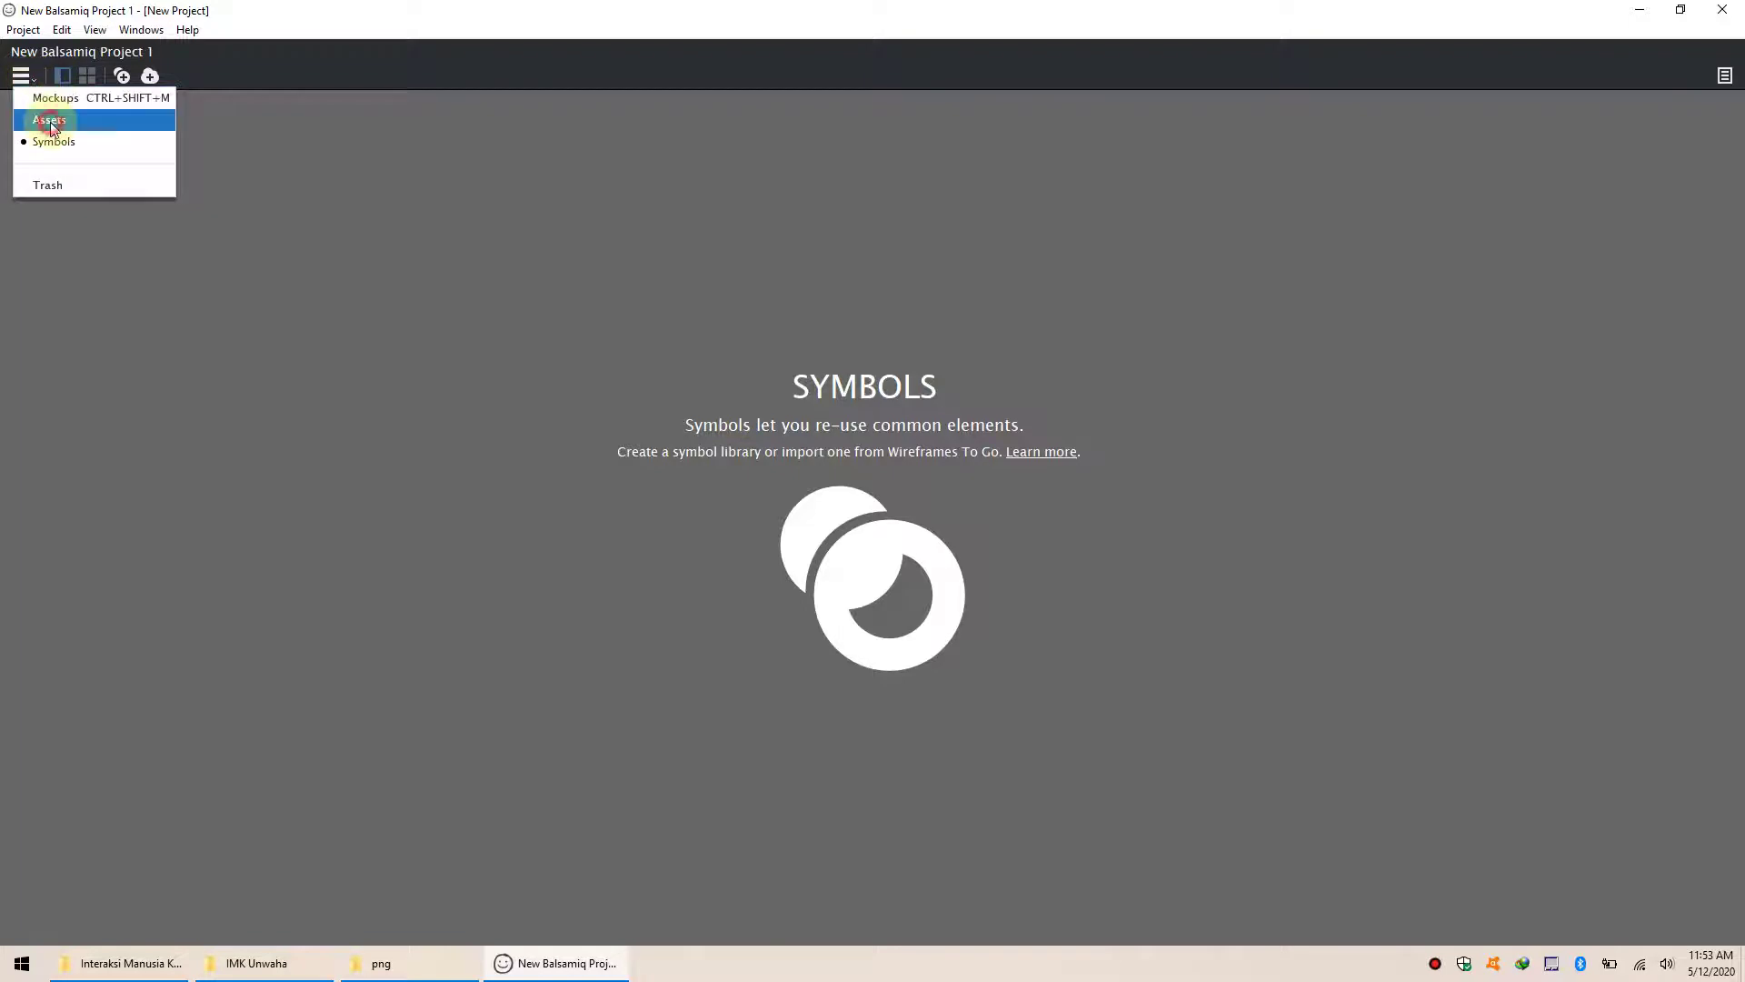
click(51, 122)
click(20, 75)
click(36, 98)
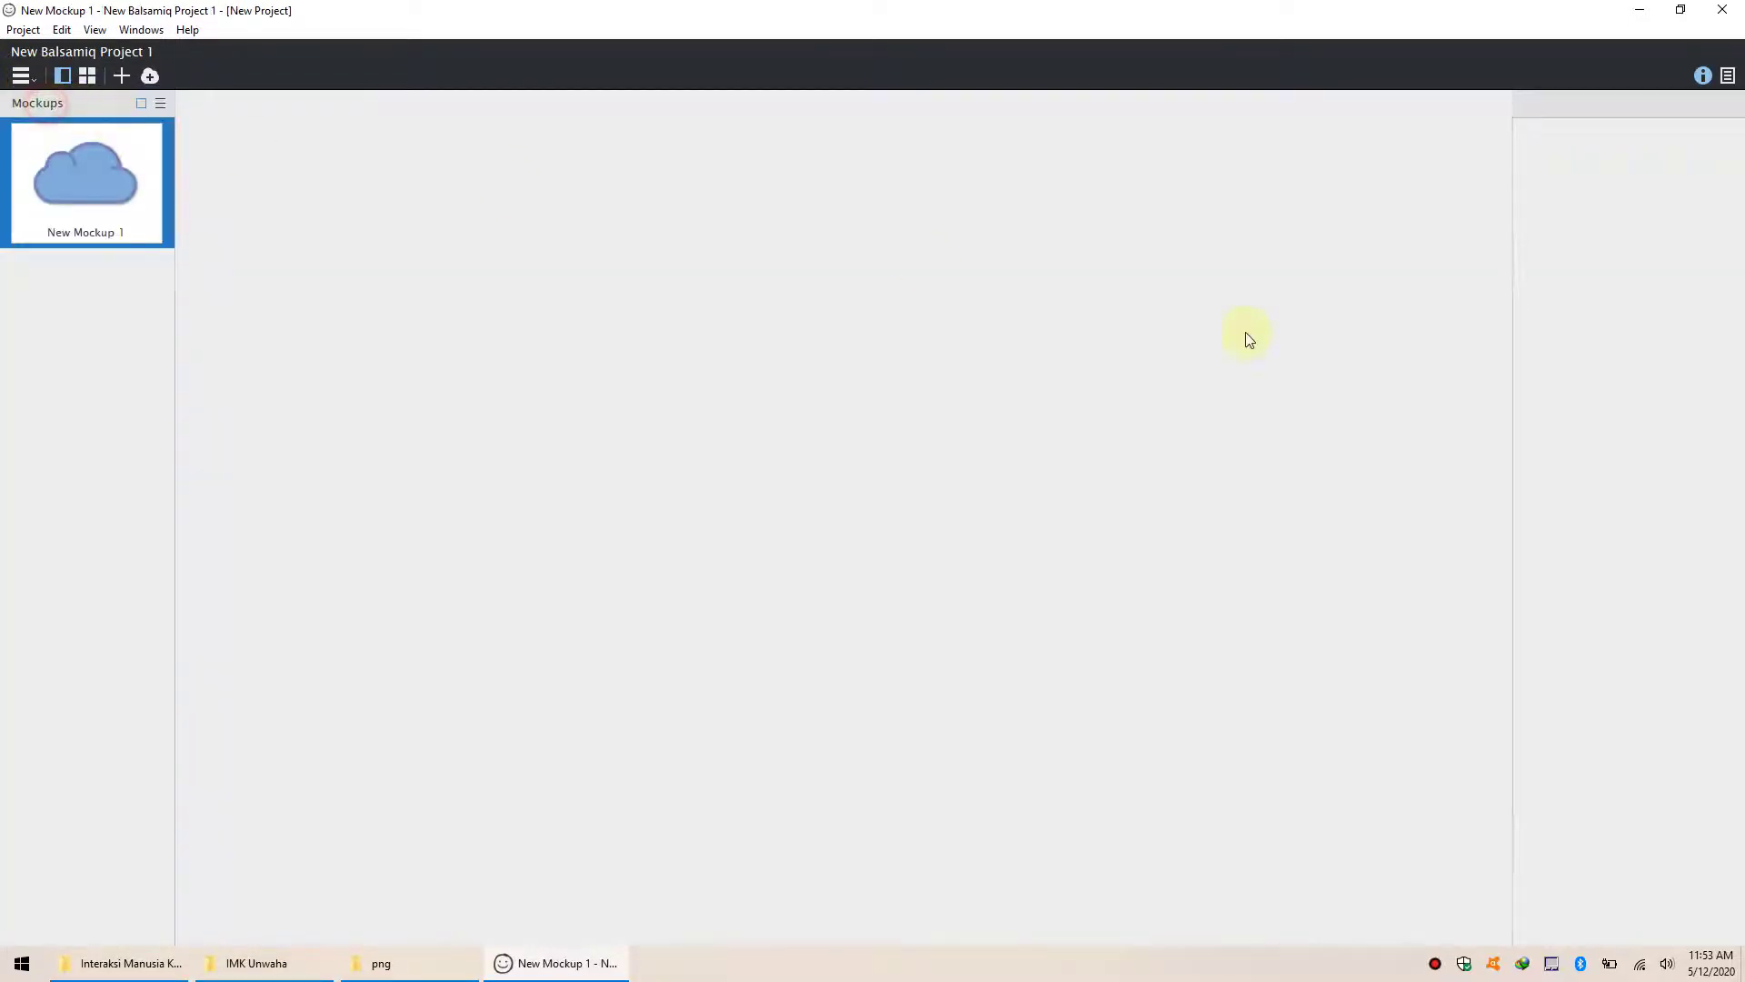
- Delete the cloud image from the mockup
click(283, 363)
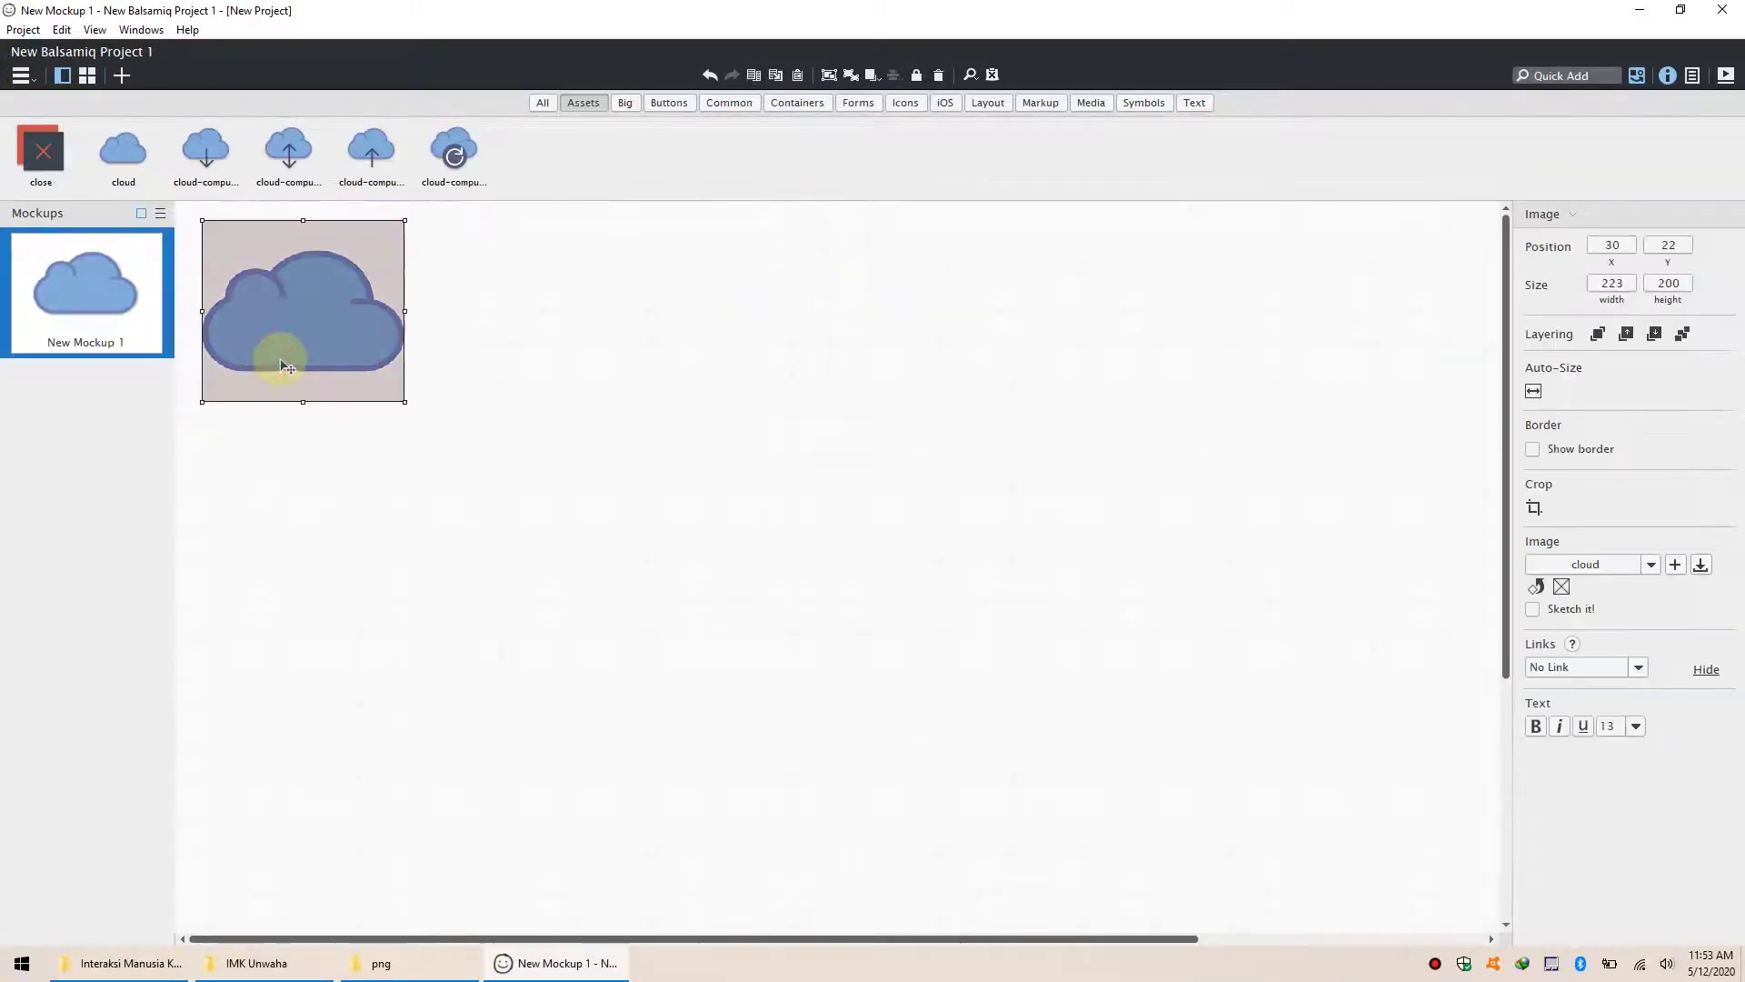
key(Delete)
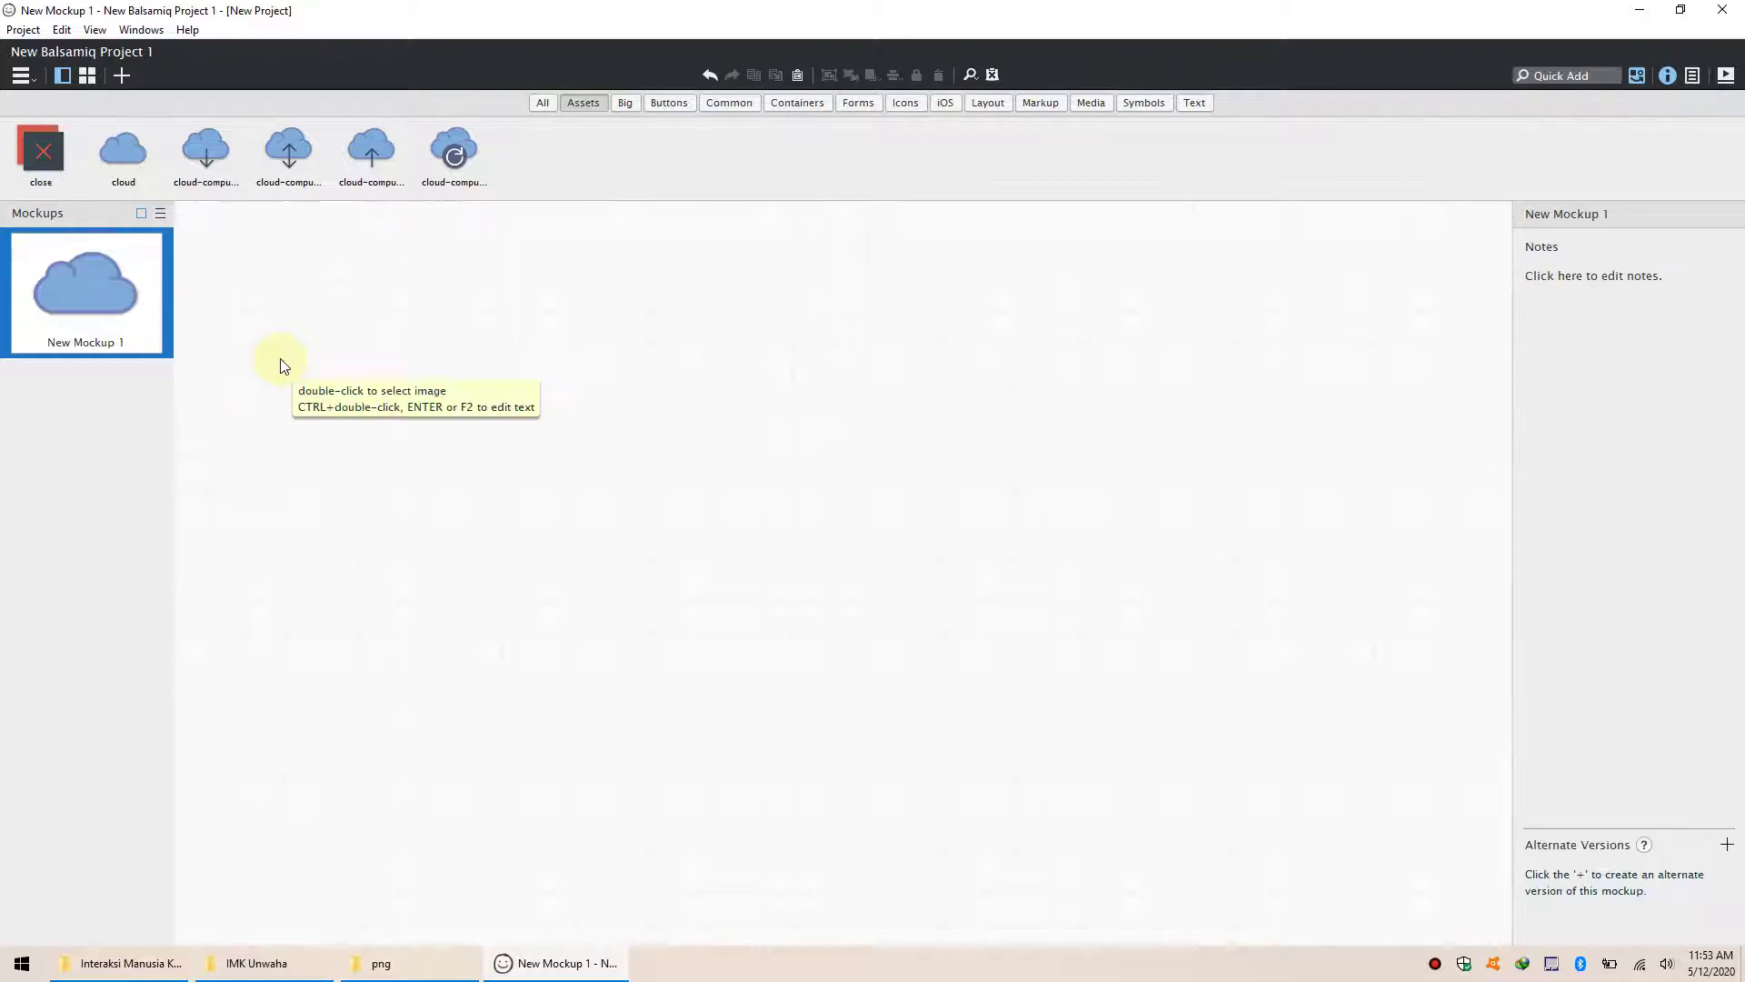
- Add an iPhone component near the canvas's upper-left corner, at about 44, 23
click(534, 101)
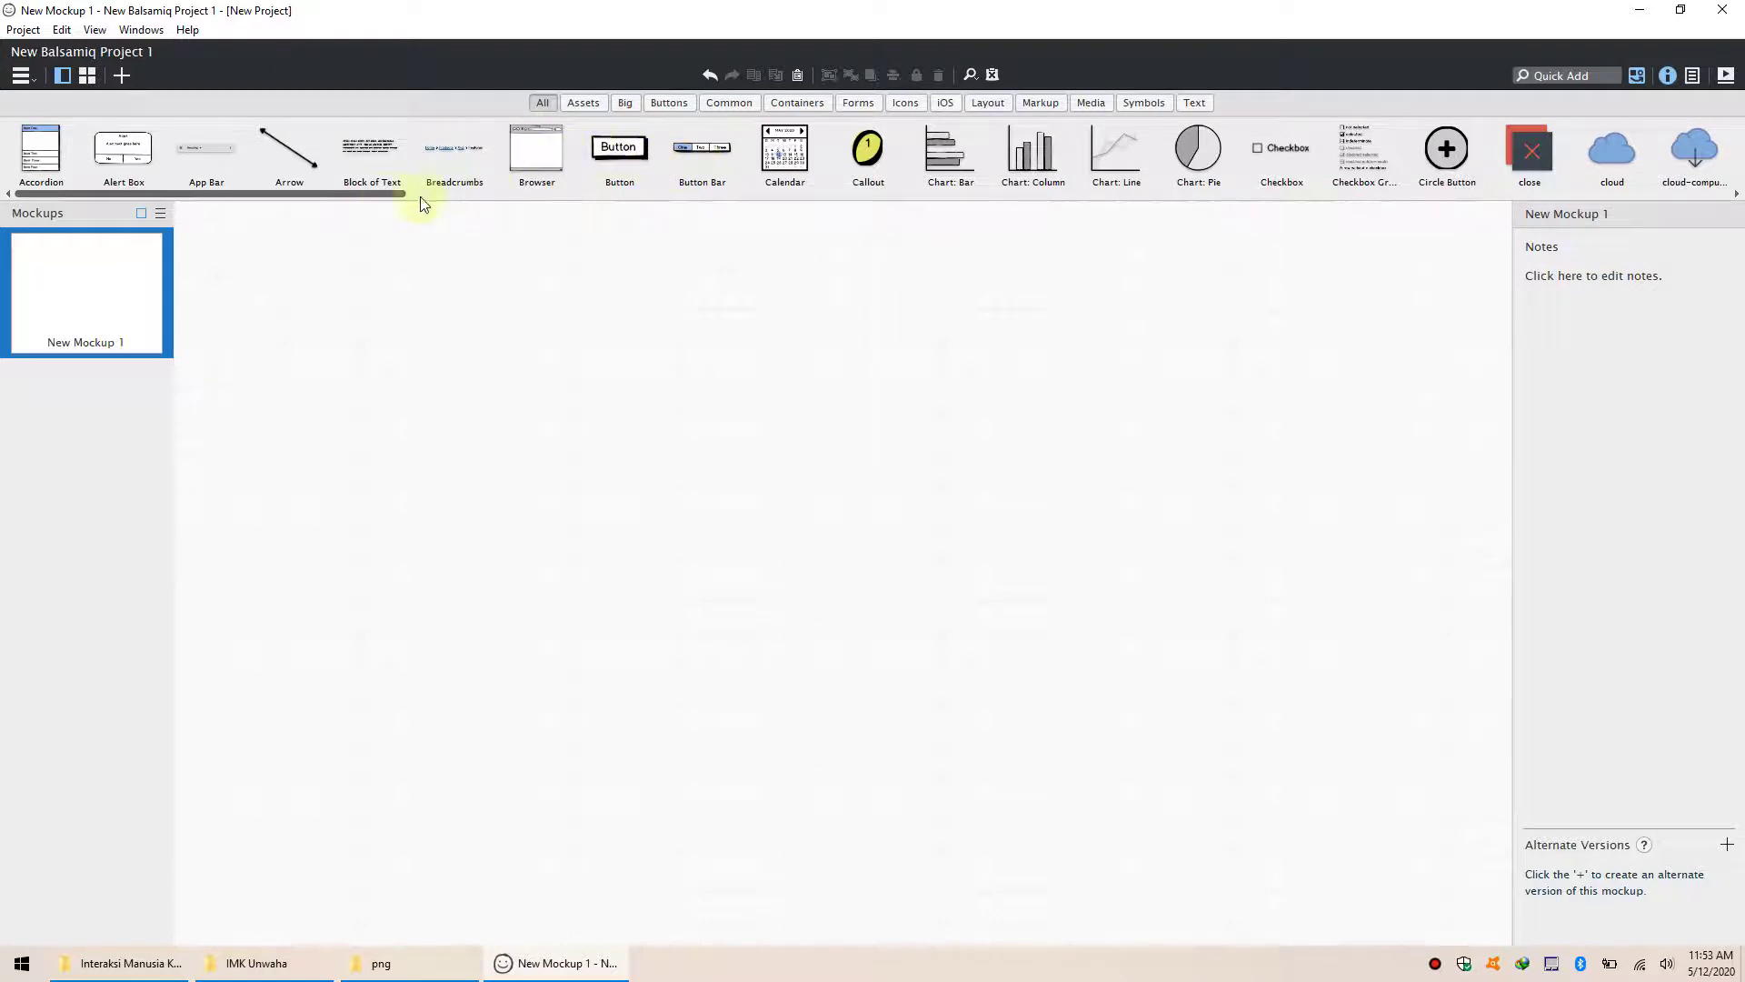
drag(390, 202, 1042, 210)
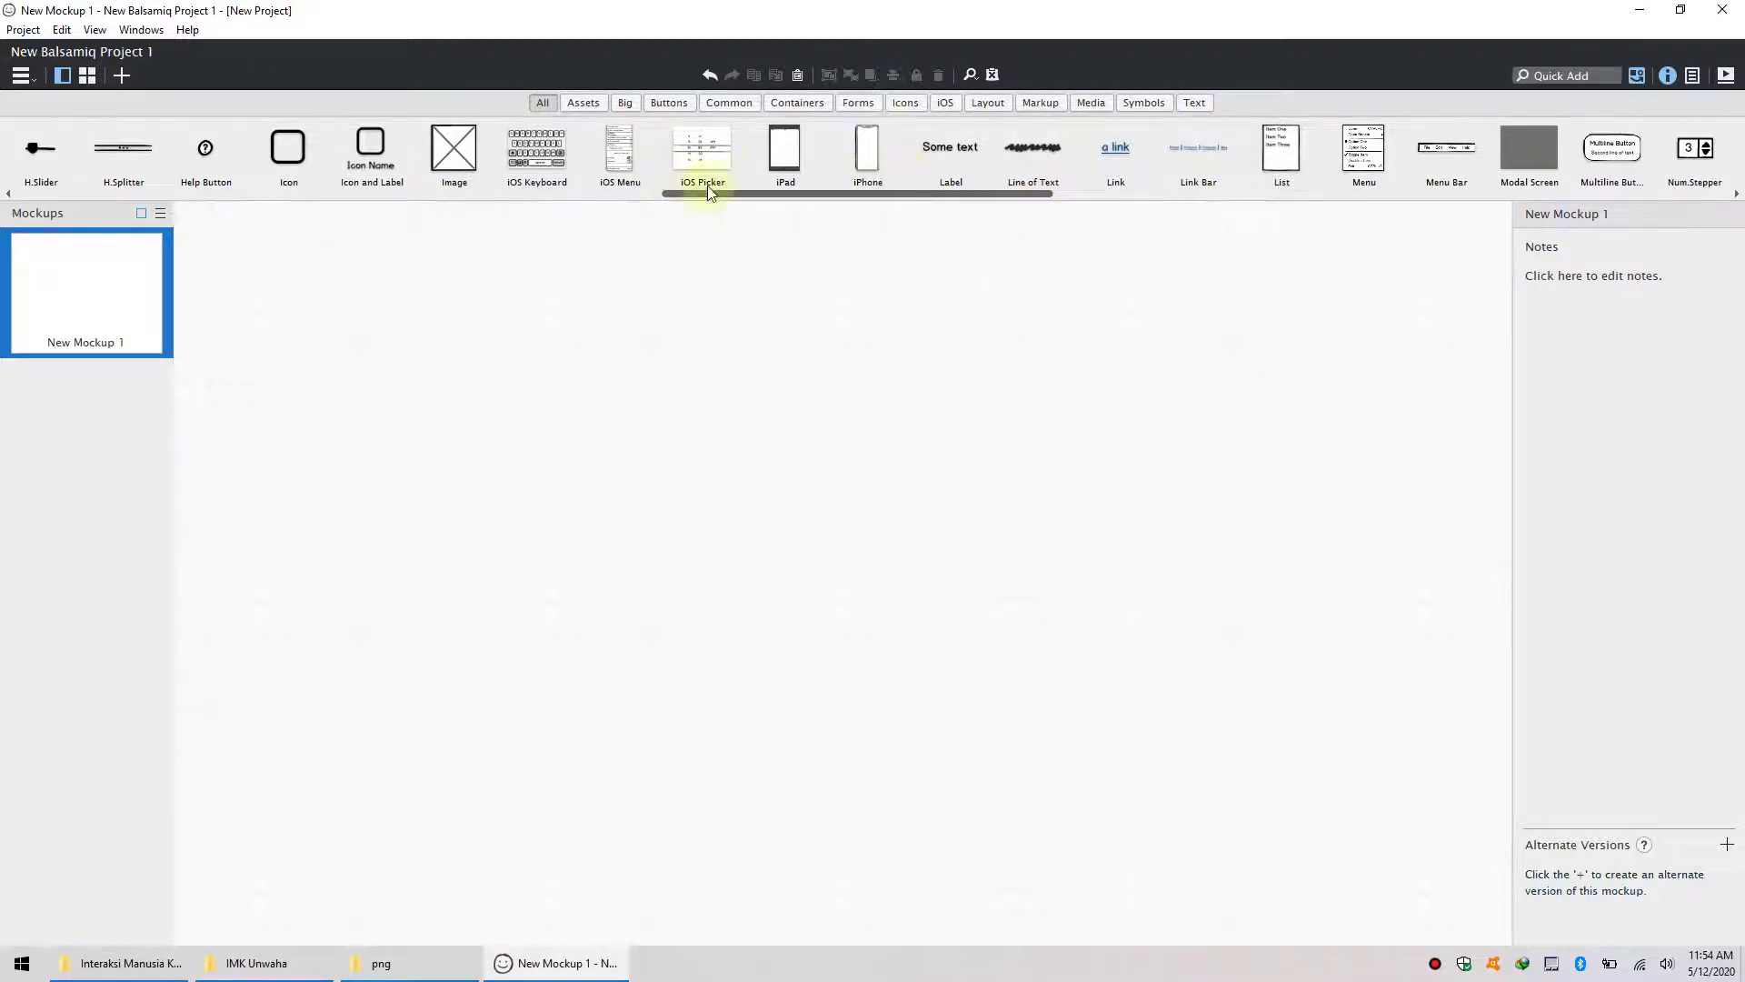
drag(870, 151, 217, 228)
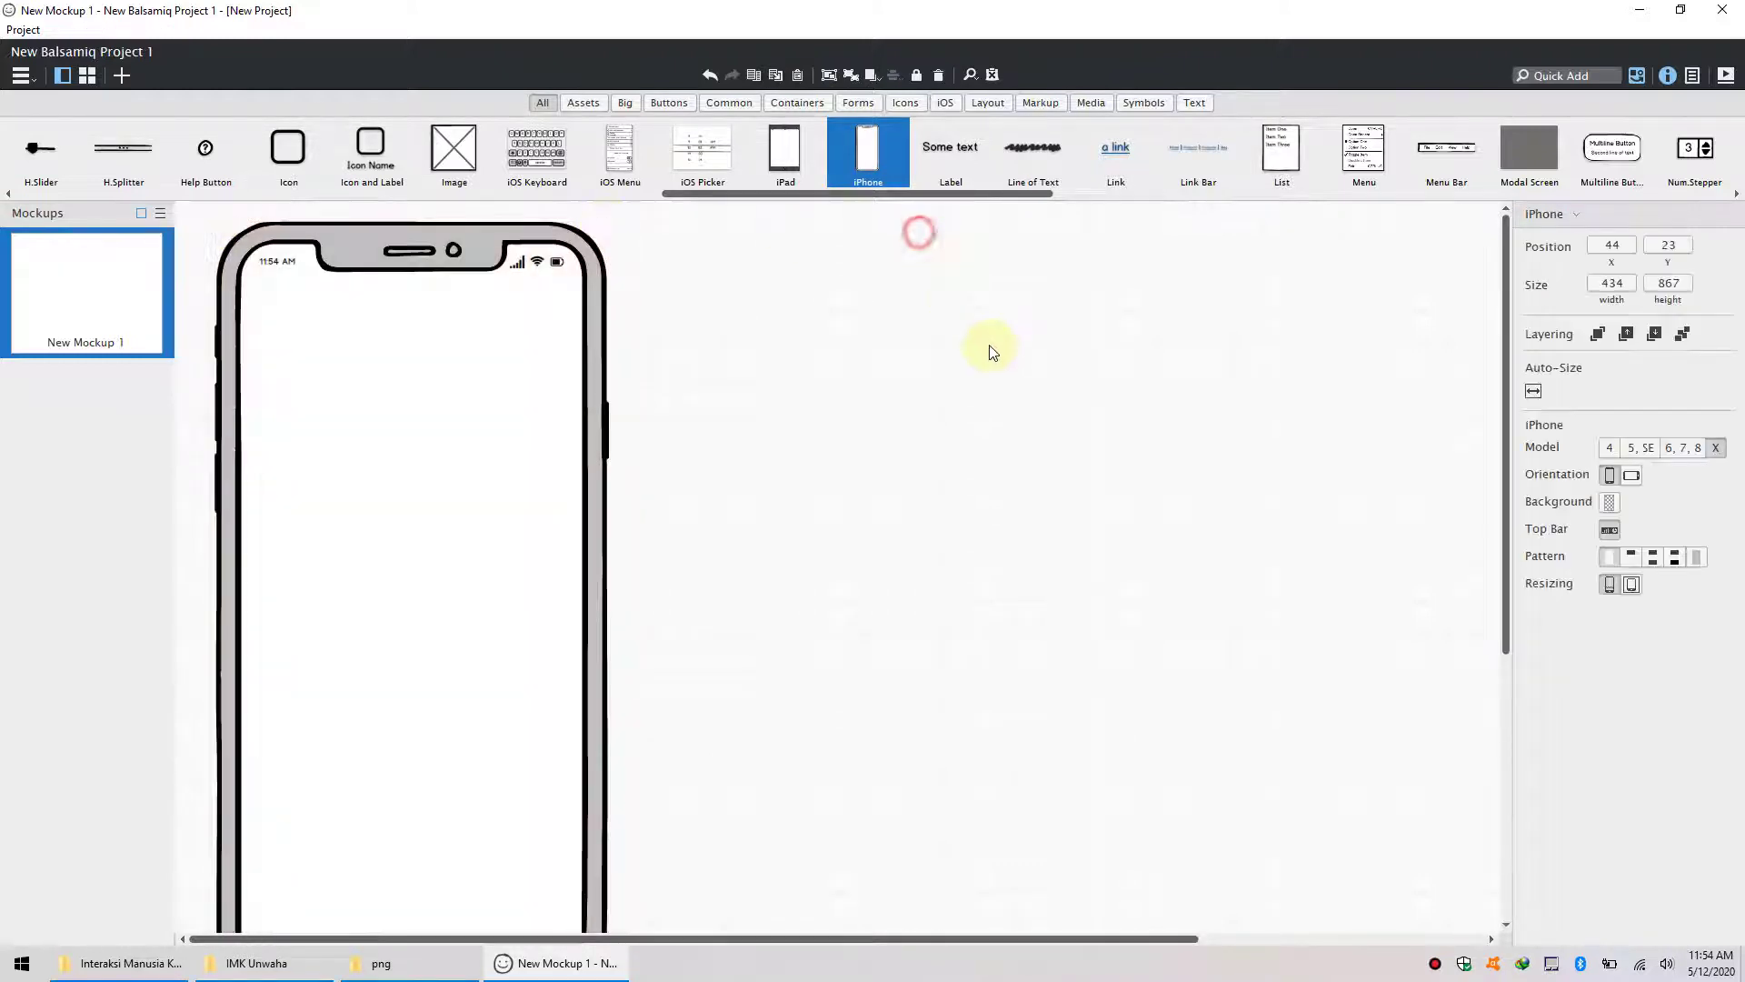
click(908, 378)
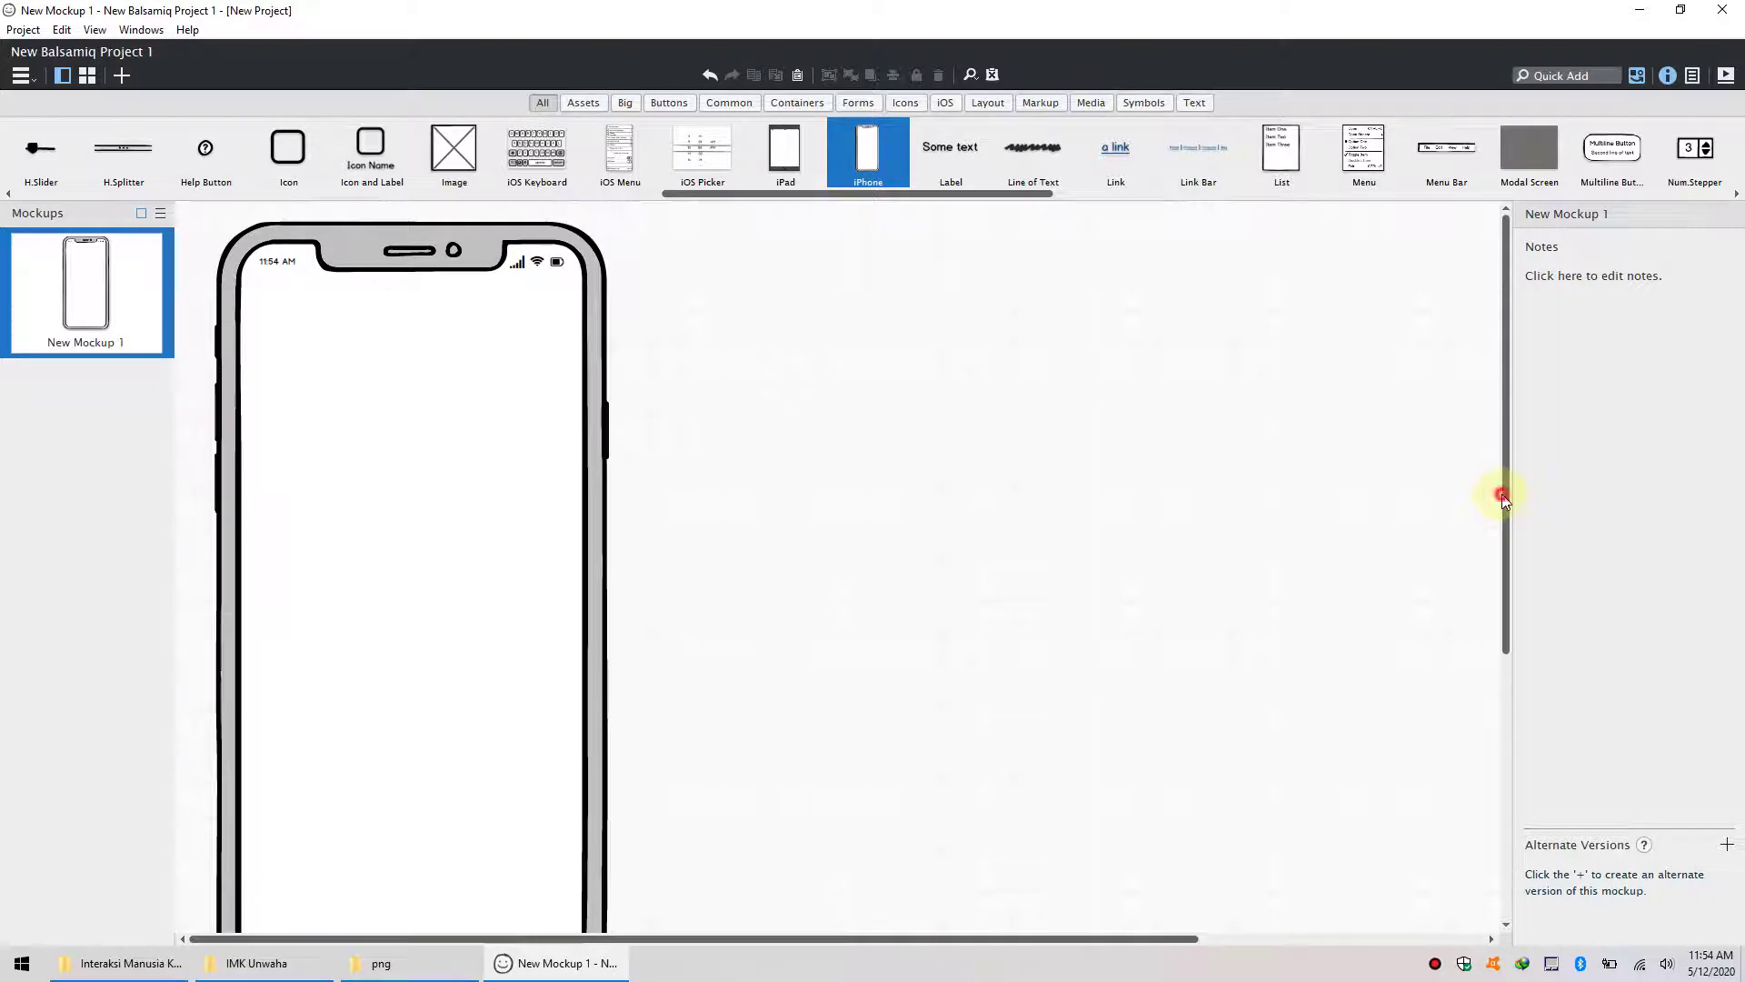
- Add a Street Map inside the iPhone's screen and enlarge it to about 374 by 647
drag(1503, 500, 1512, 526)
drag(1040, 193, 1460, 234)
drag(1052, 170, 242, 242)
drag(470, 342, 583, 350)
drag(410, 444, 393, 829)
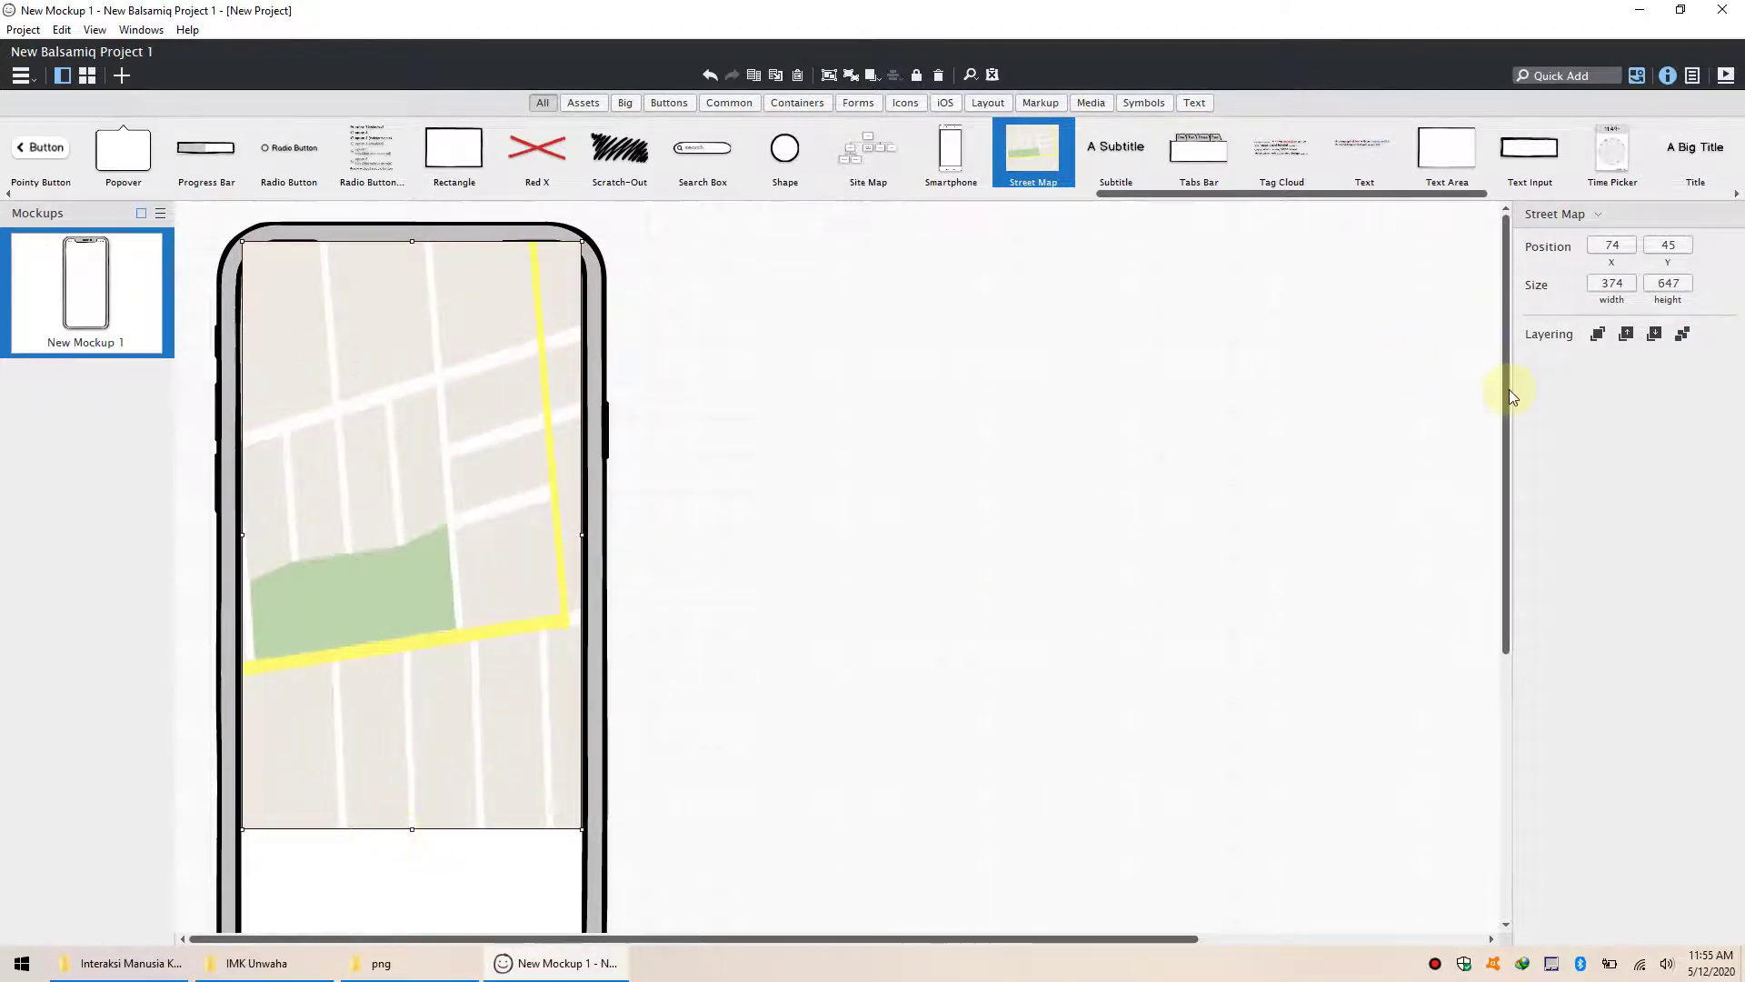
- Add a rectangle below the map in the iPhone, give it rounded corners and stretch it to about 100 by 152
drag(1509, 389, 1498, 334)
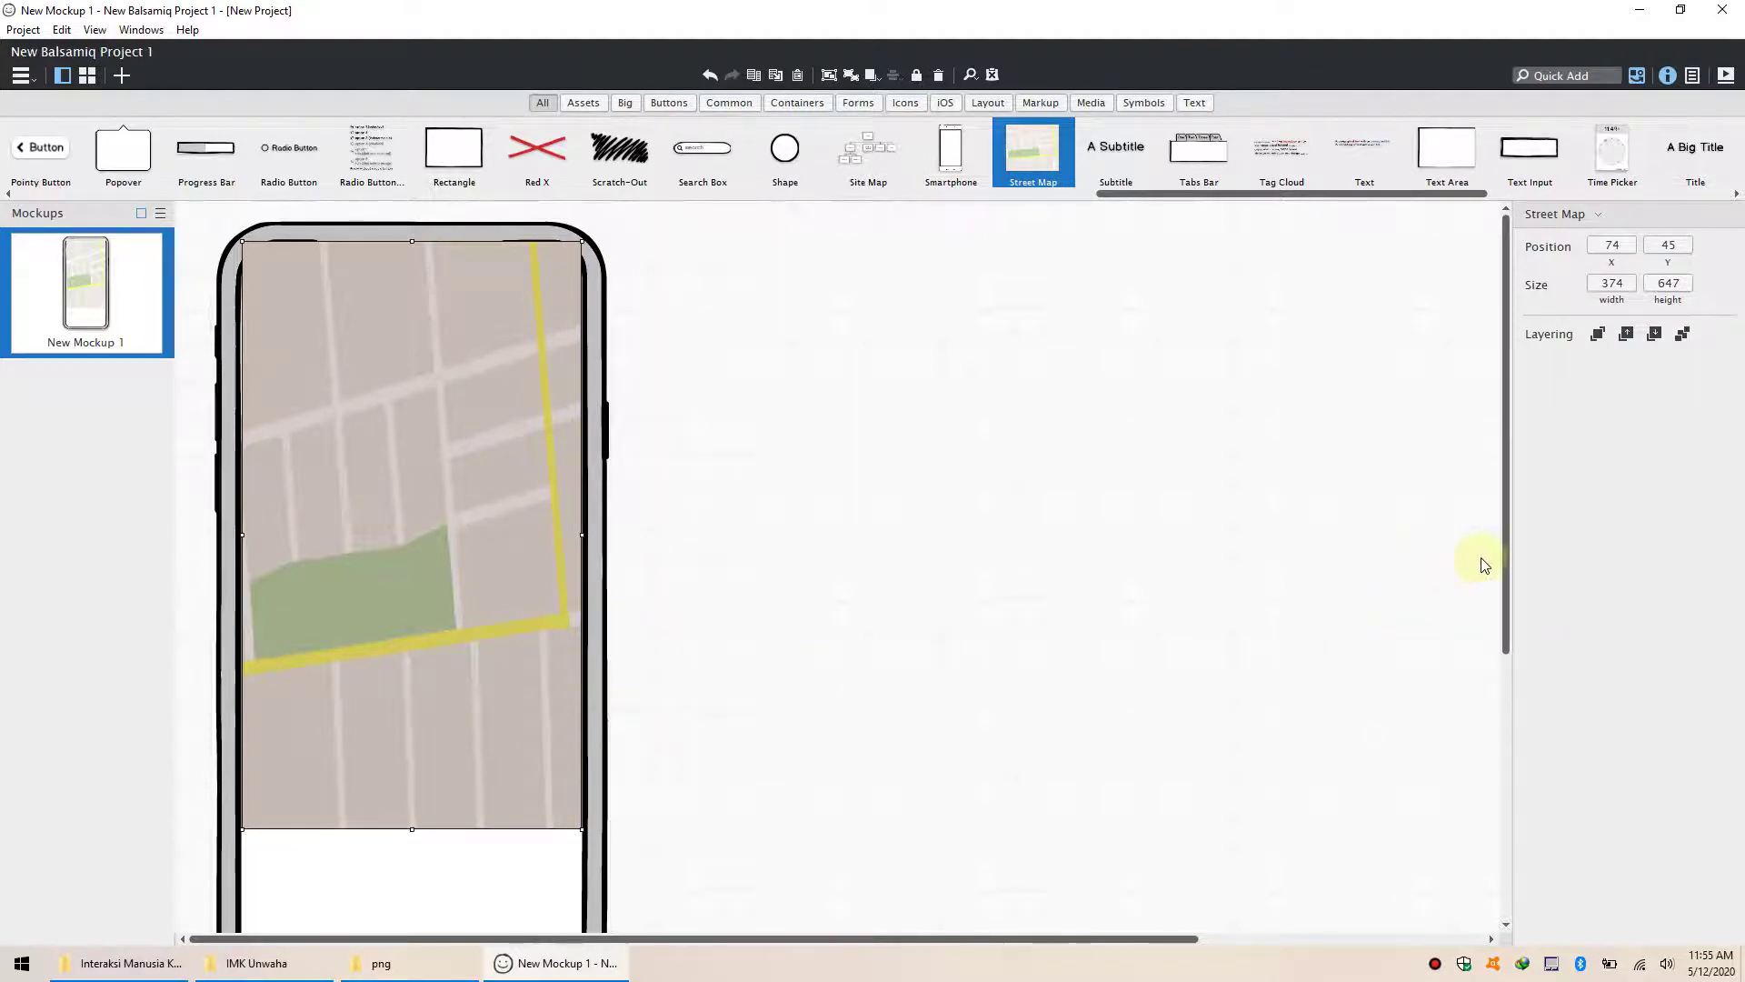
drag(1506, 602, 1527, 779)
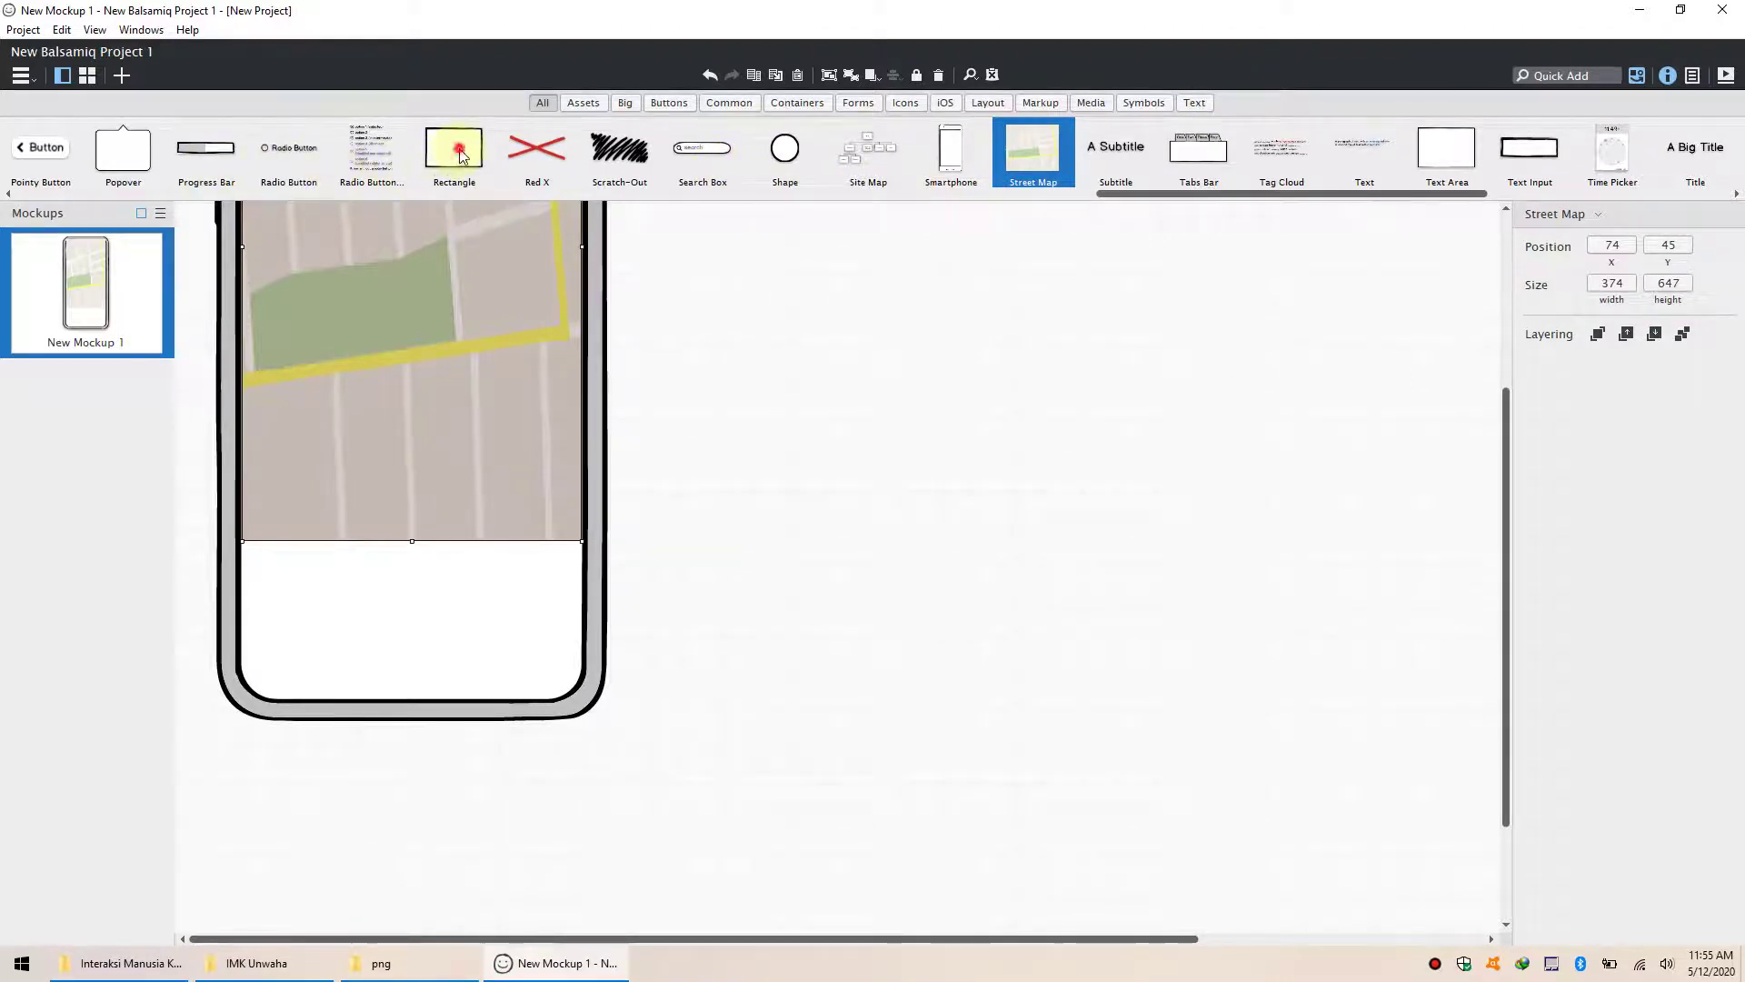
drag(460, 153, 249, 550)
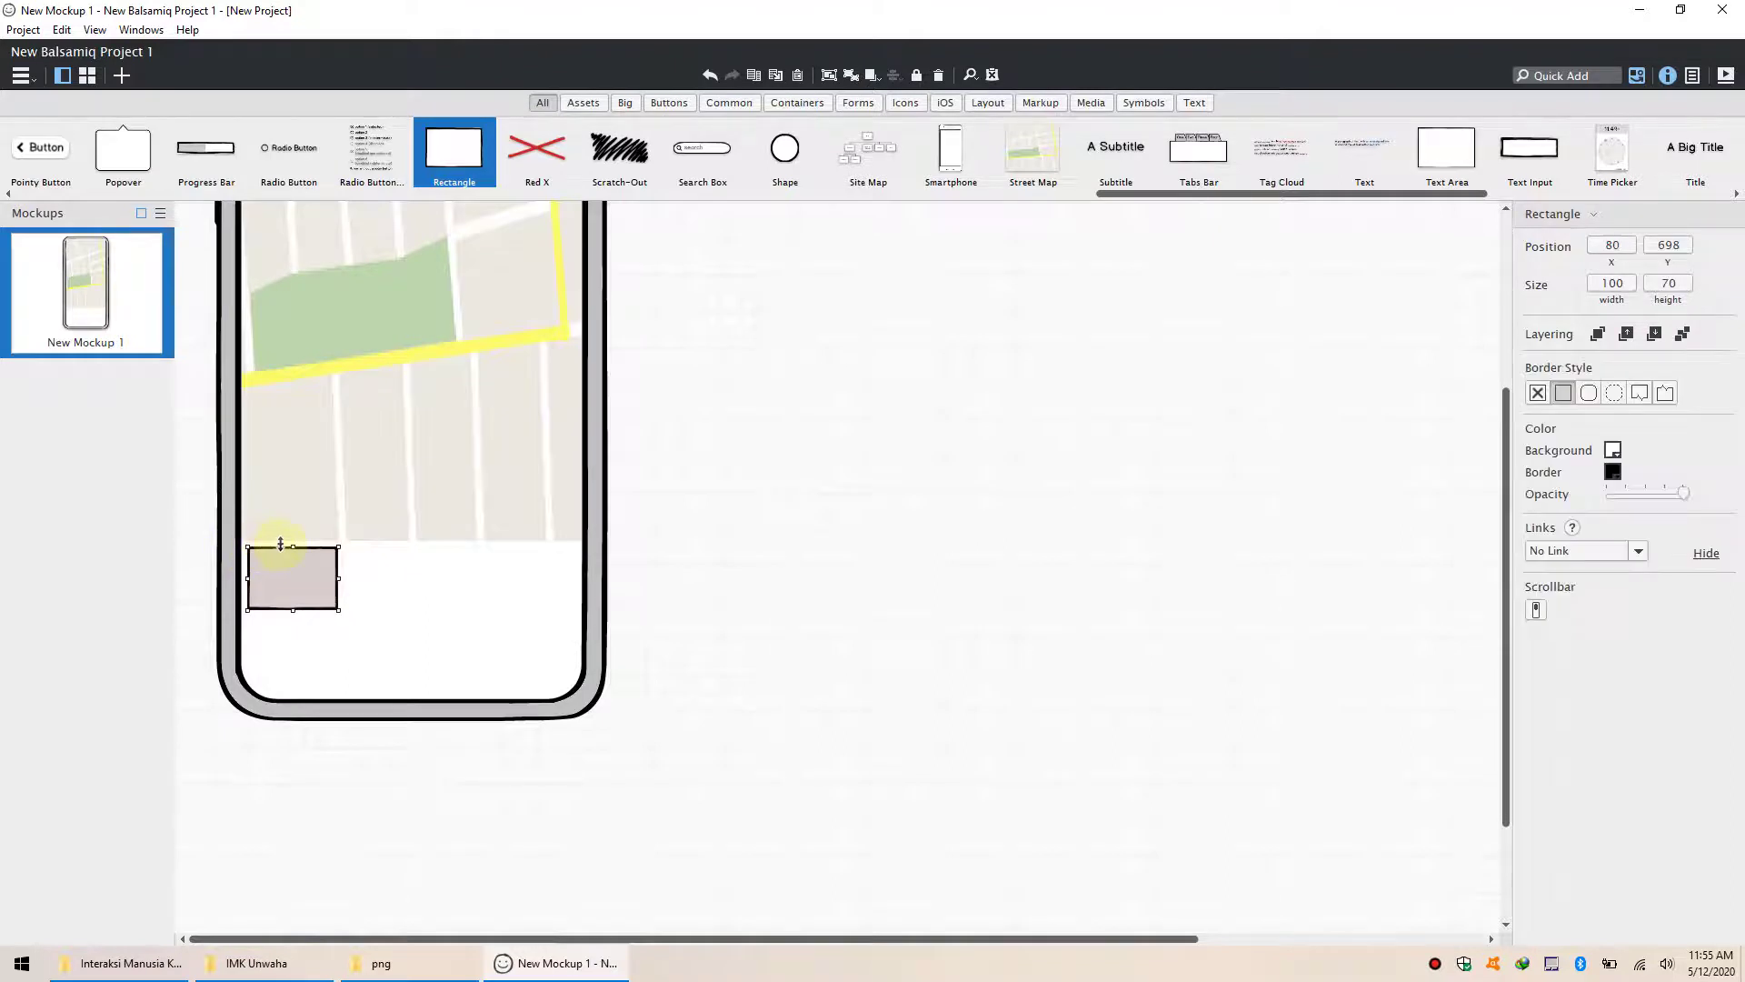
click(1589, 393)
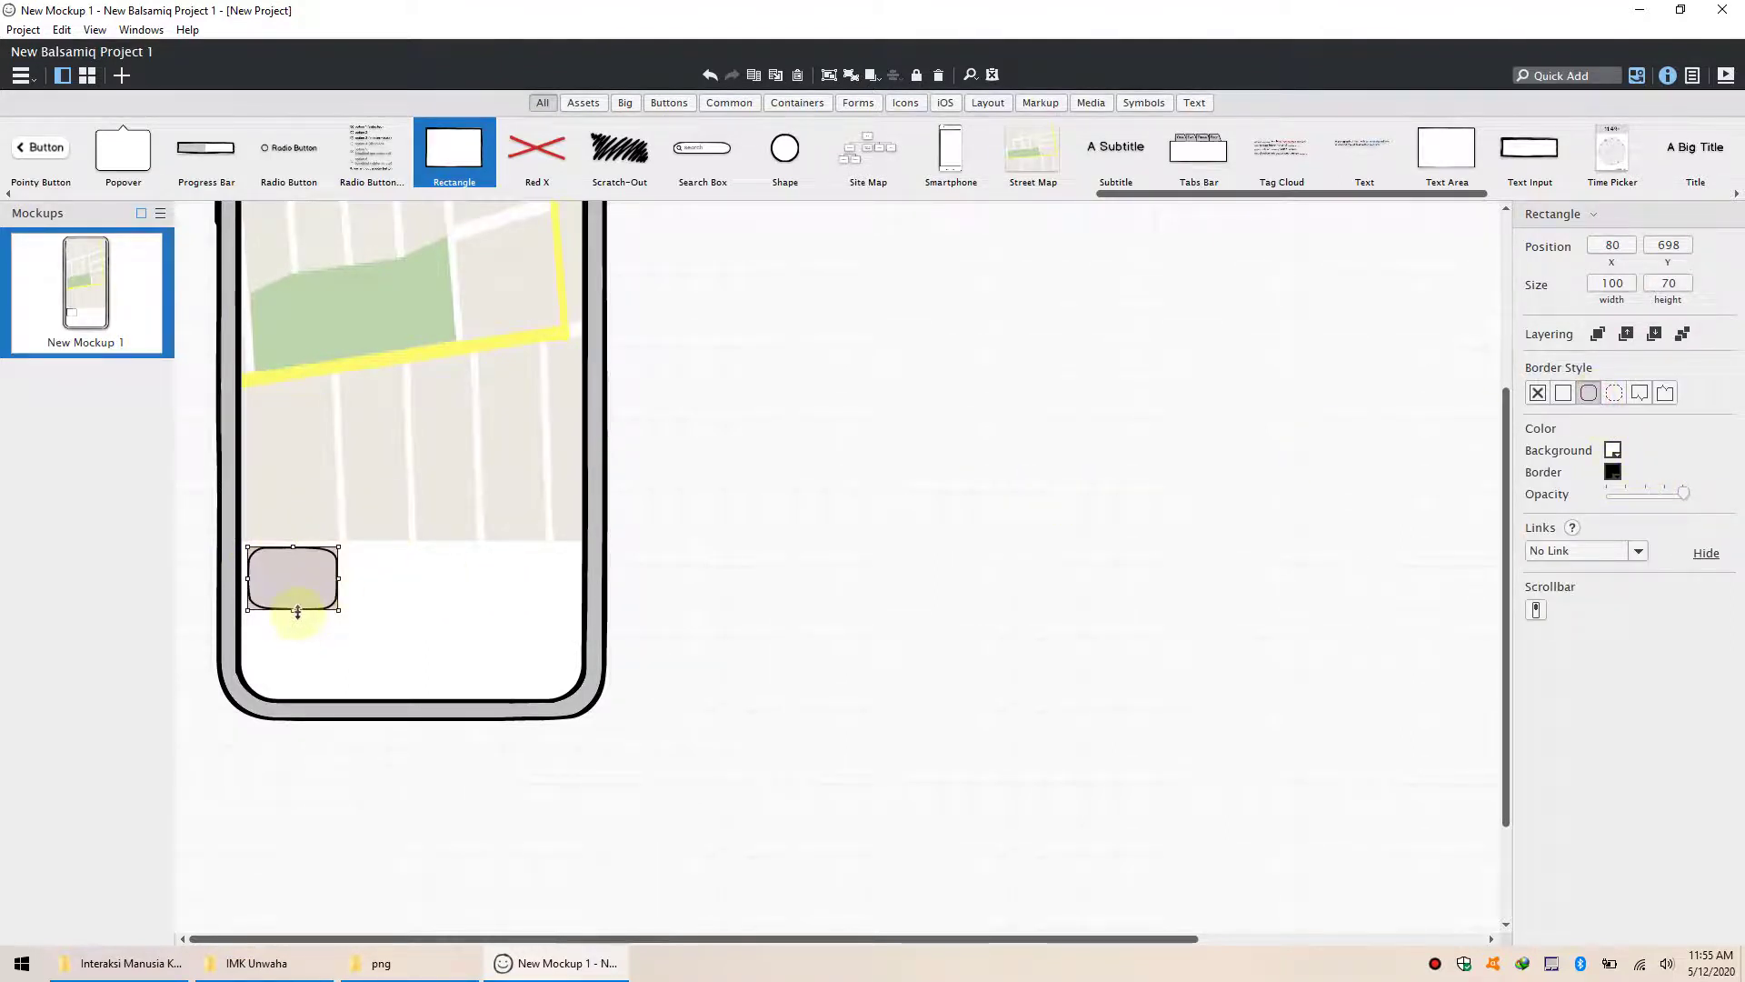
drag(297, 610, 301, 684)
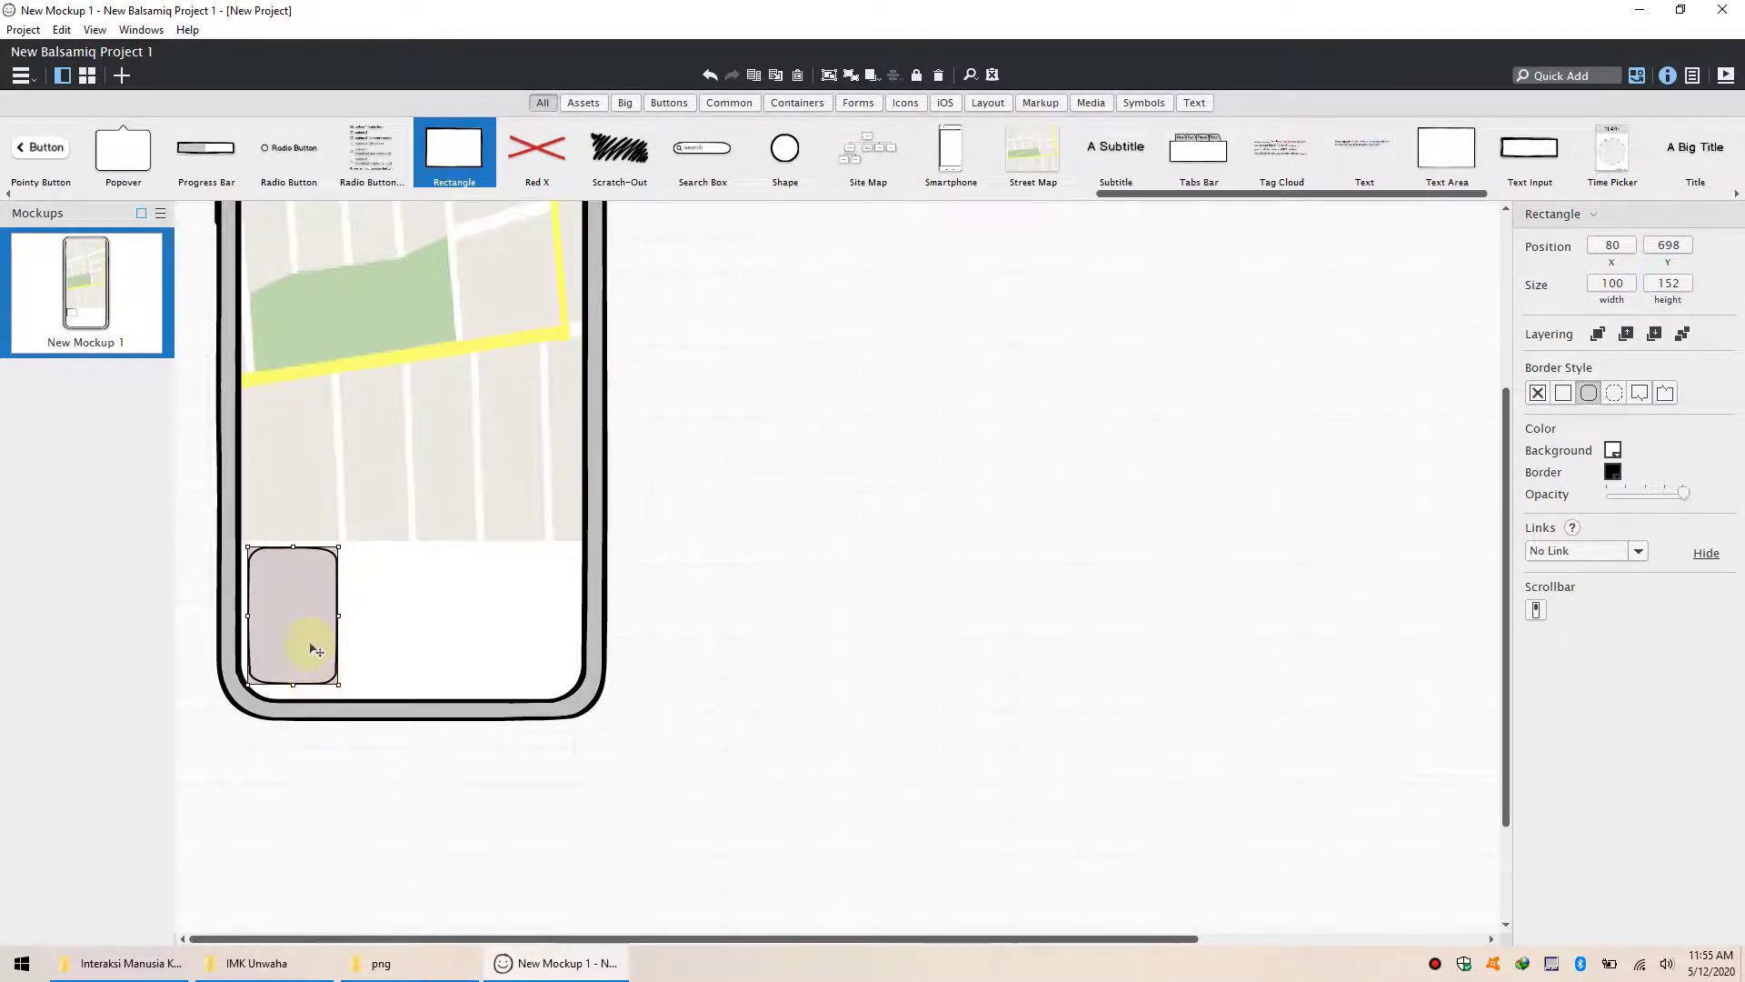
- Copy the rounded rectangle and place the duplicate beside it at about 191, 698
right_click(307, 641)
key(Escape)
click(402, 662)
key(ctrl+v)
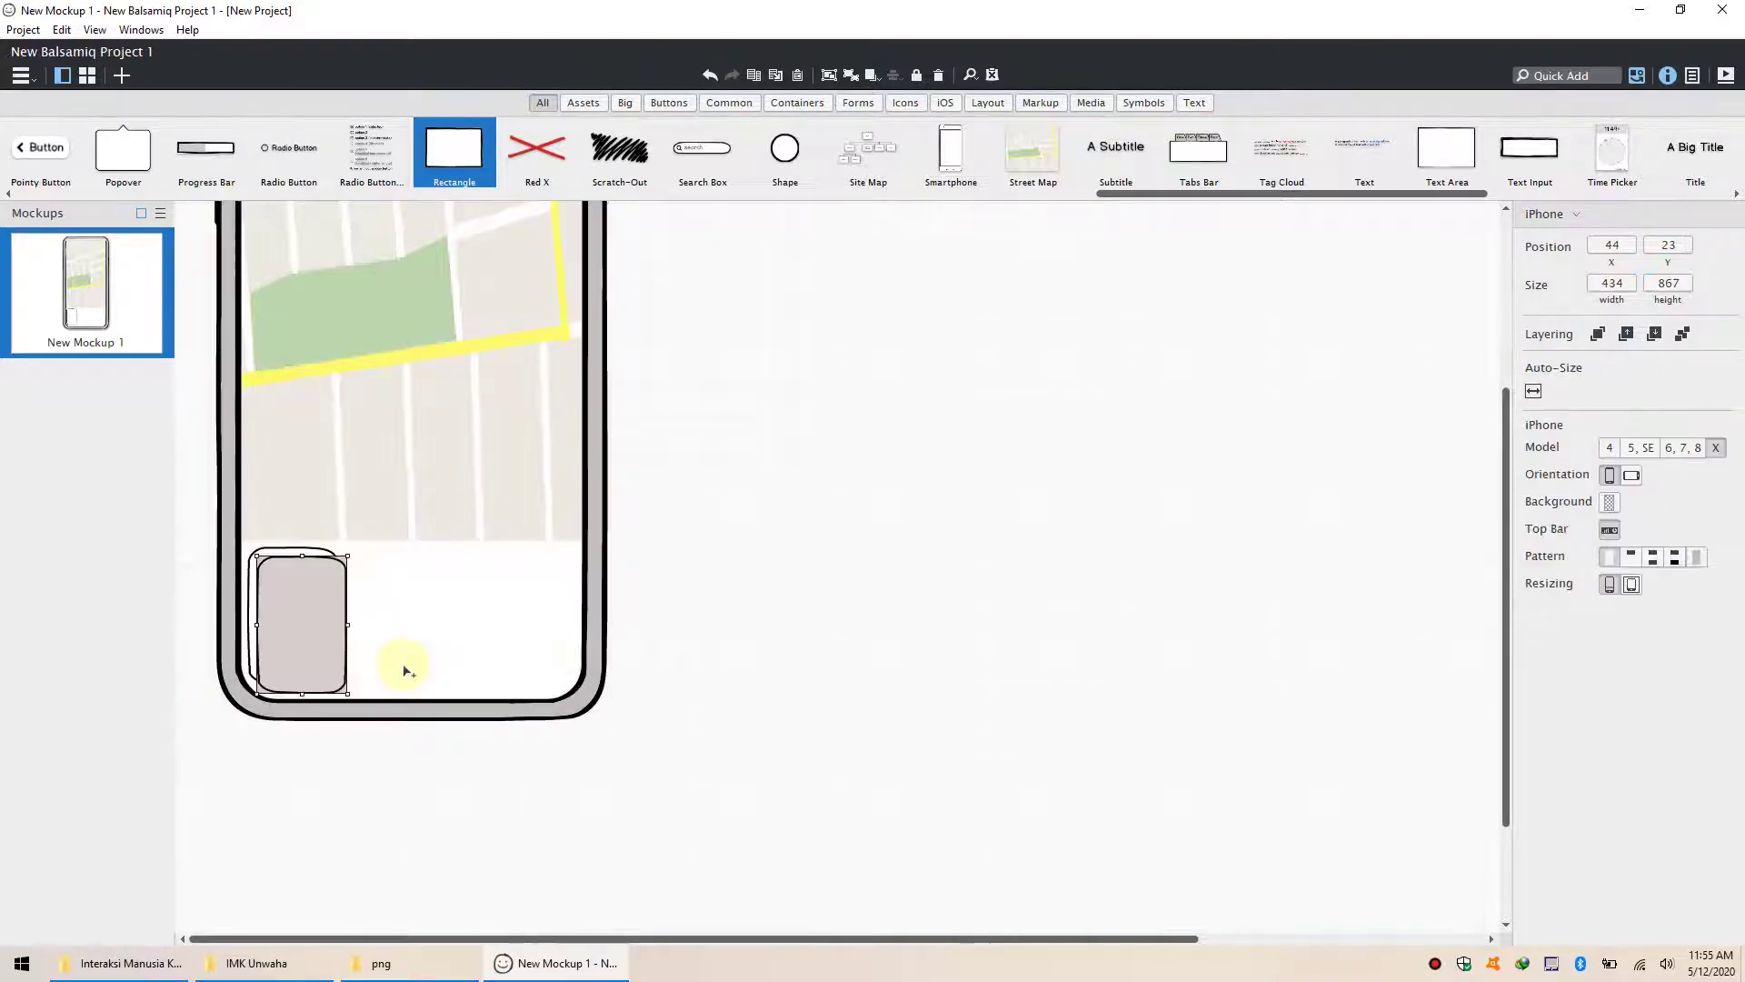
drag(284, 640, 375, 631)
- Paste a third rounded rectangle and align it in the row at about 307, 698
click(472, 645)
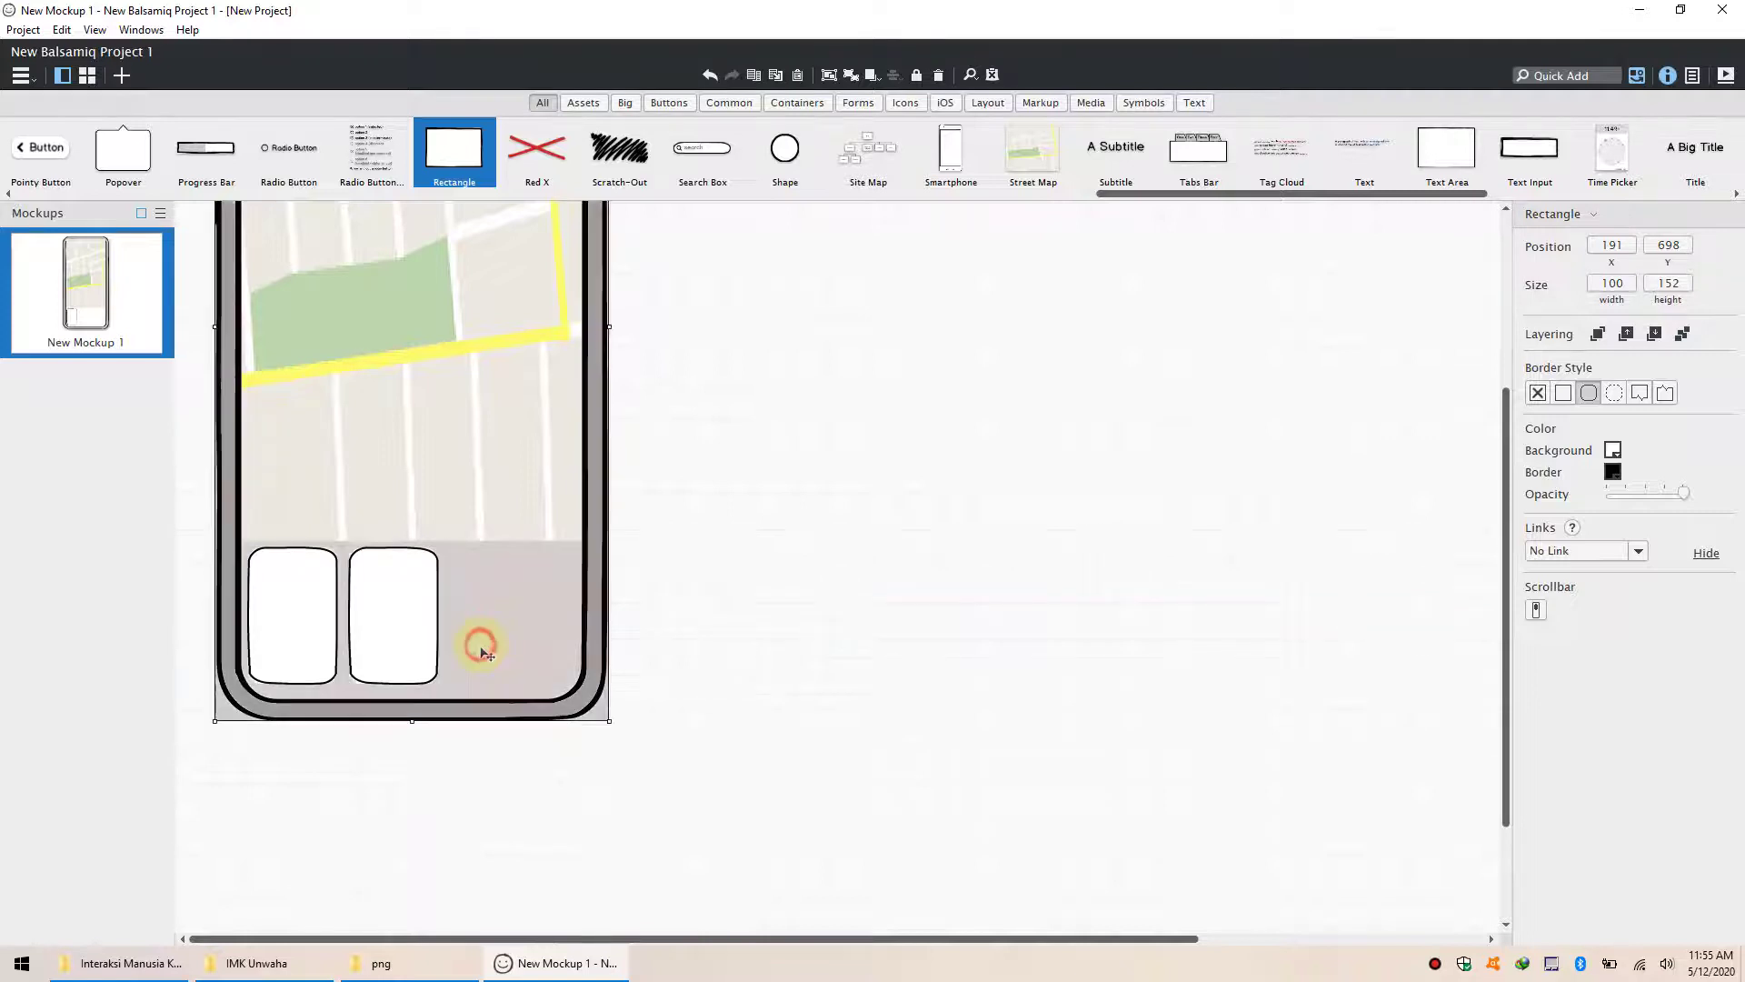
key(ctrl+v)
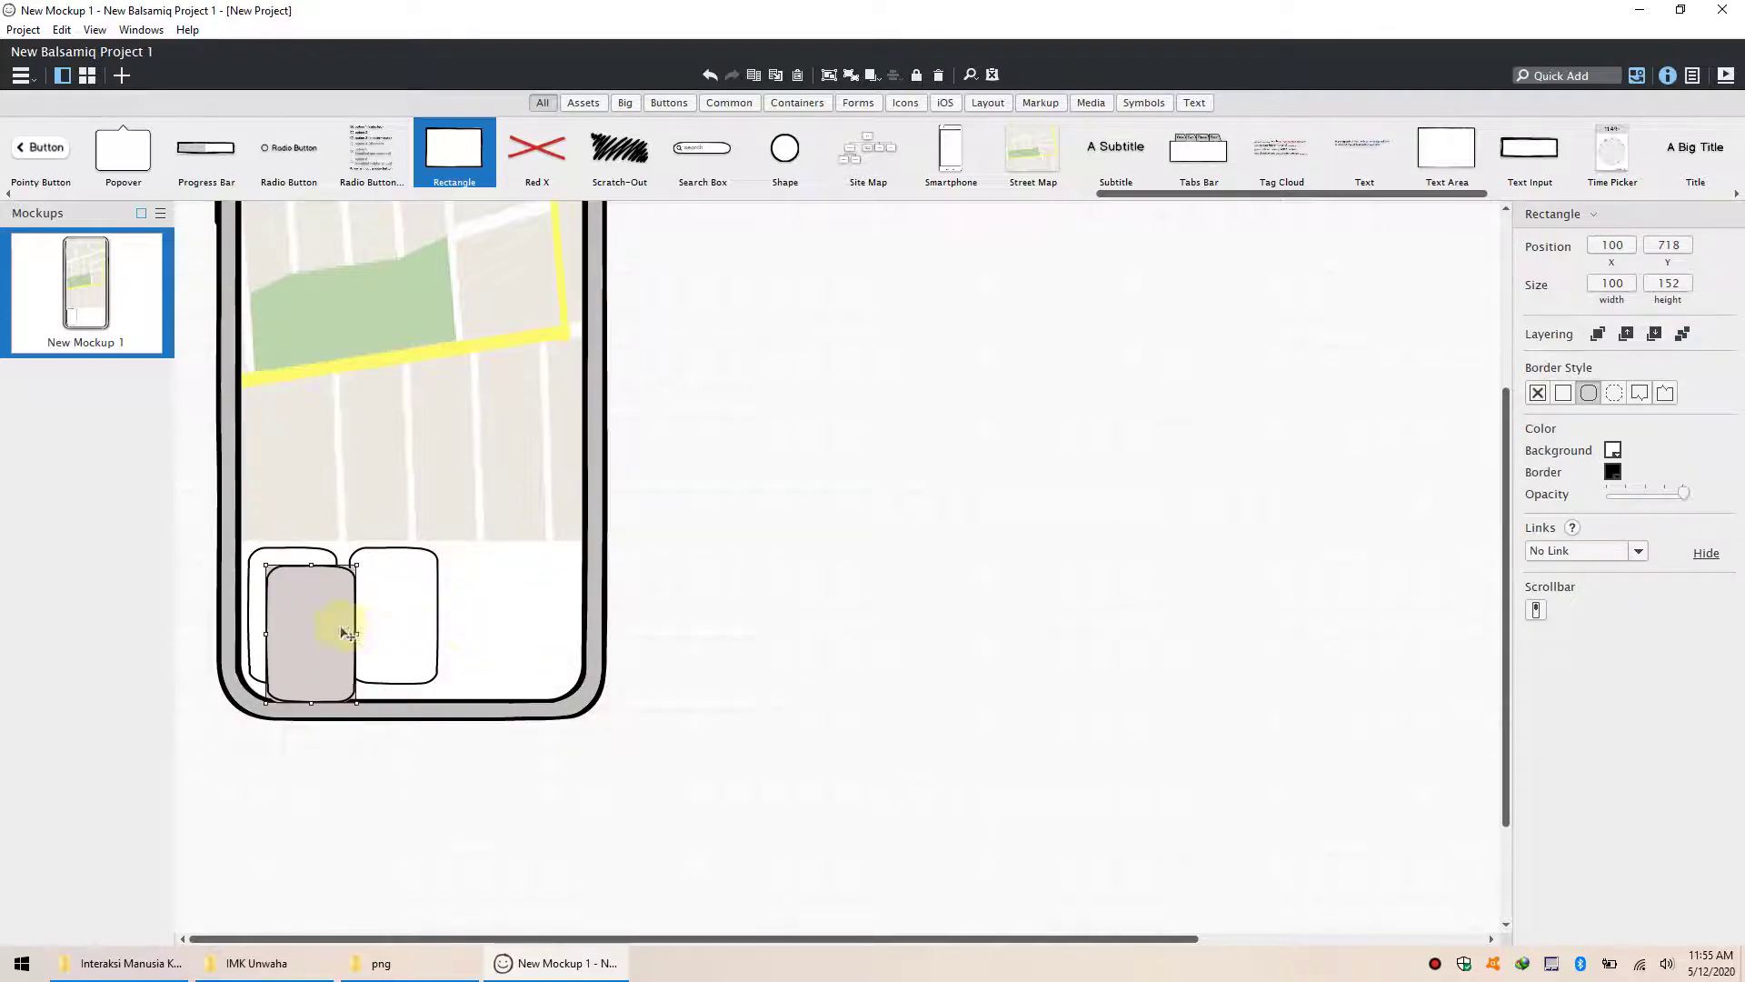
drag(339, 624, 517, 620)
click(671, 556)
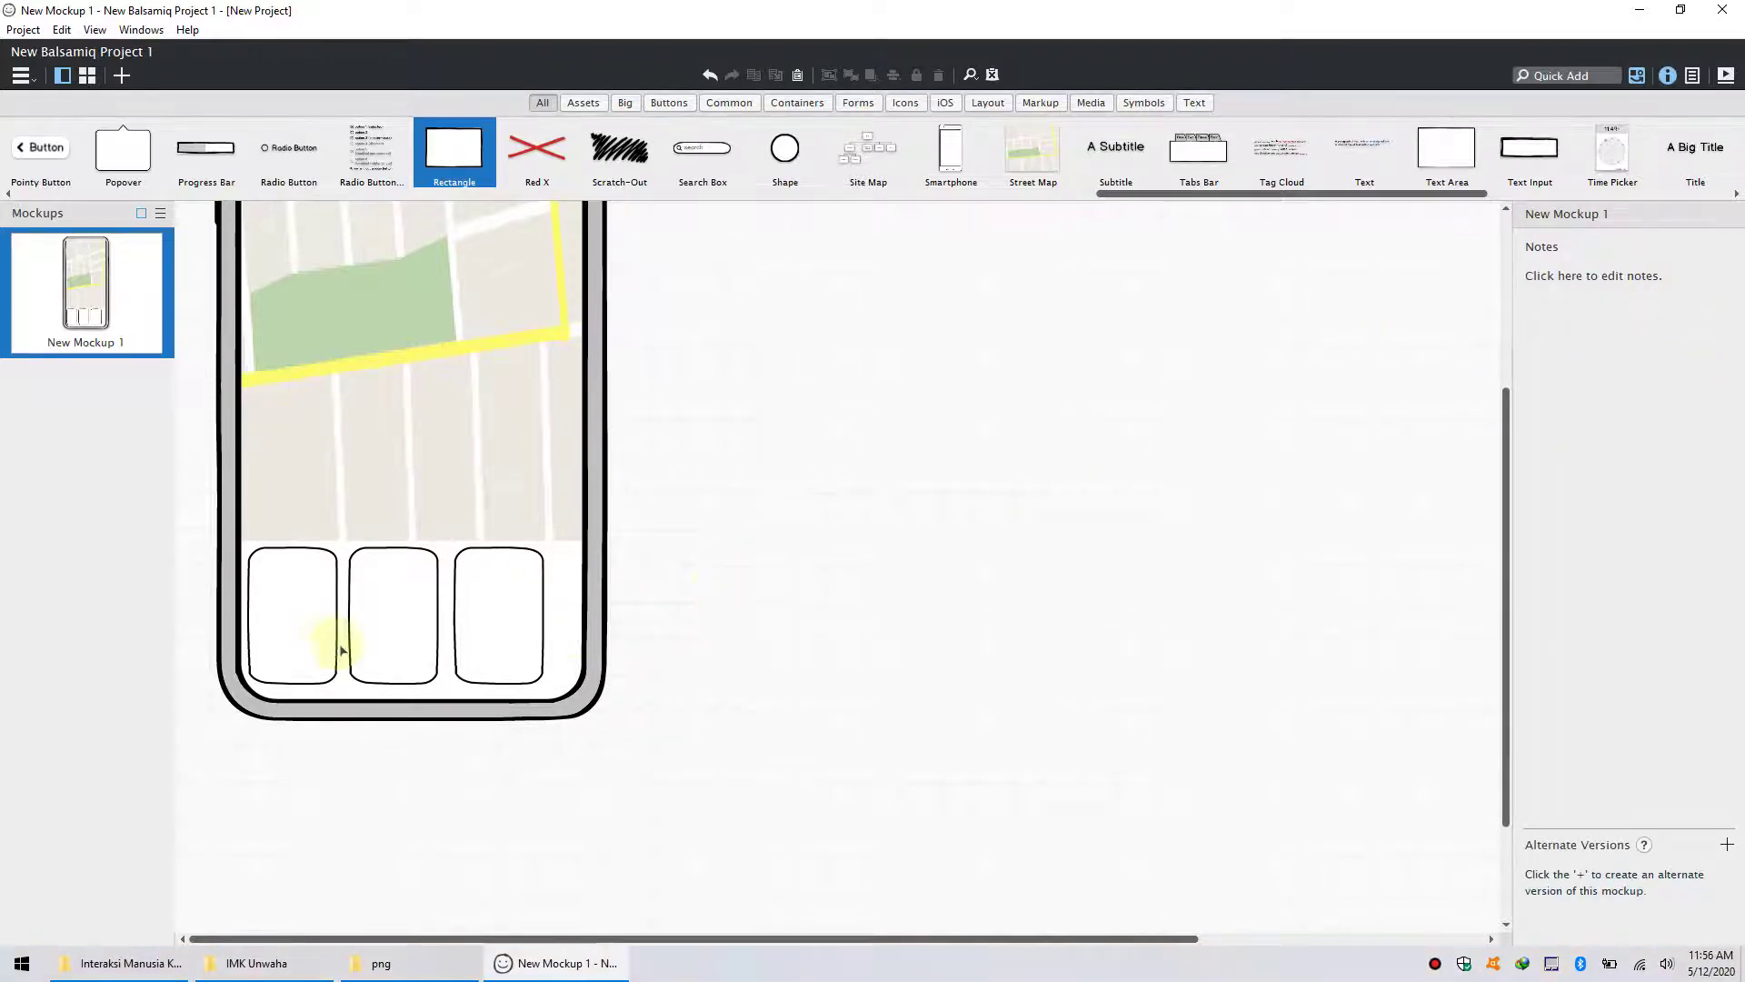
- Select the third rounded rectangle and view its background colour choices without changing the colour
click(473, 618)
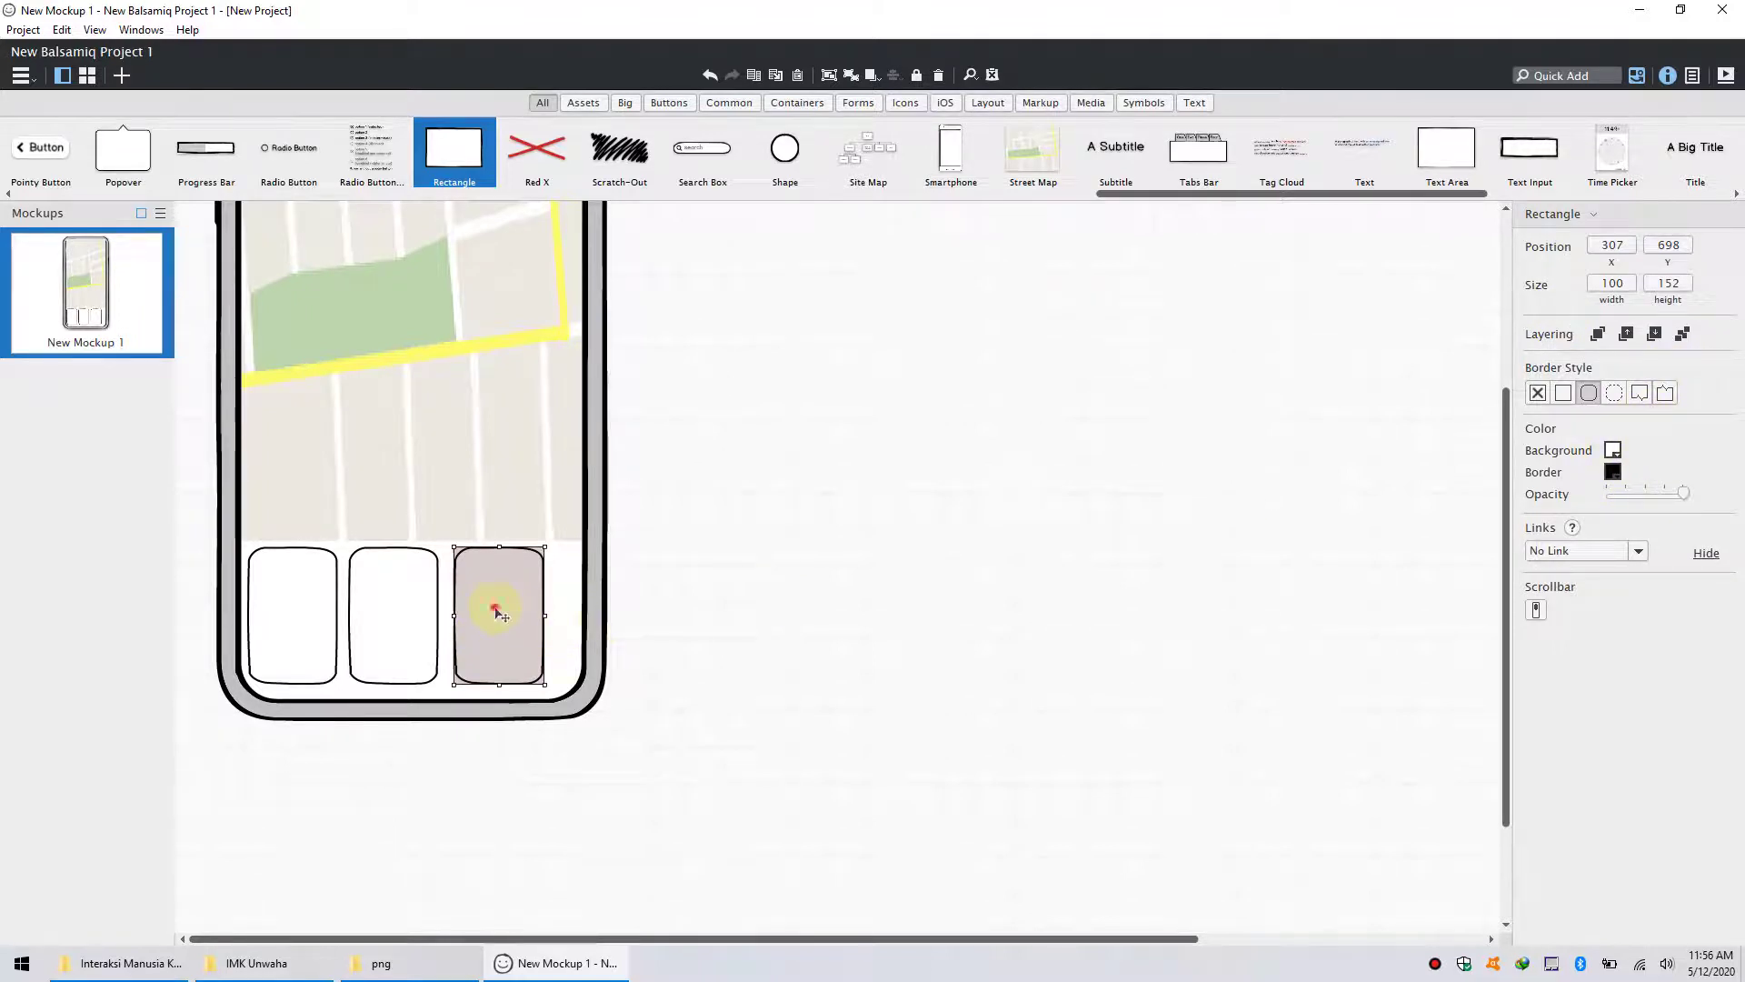
click(1613, 451)
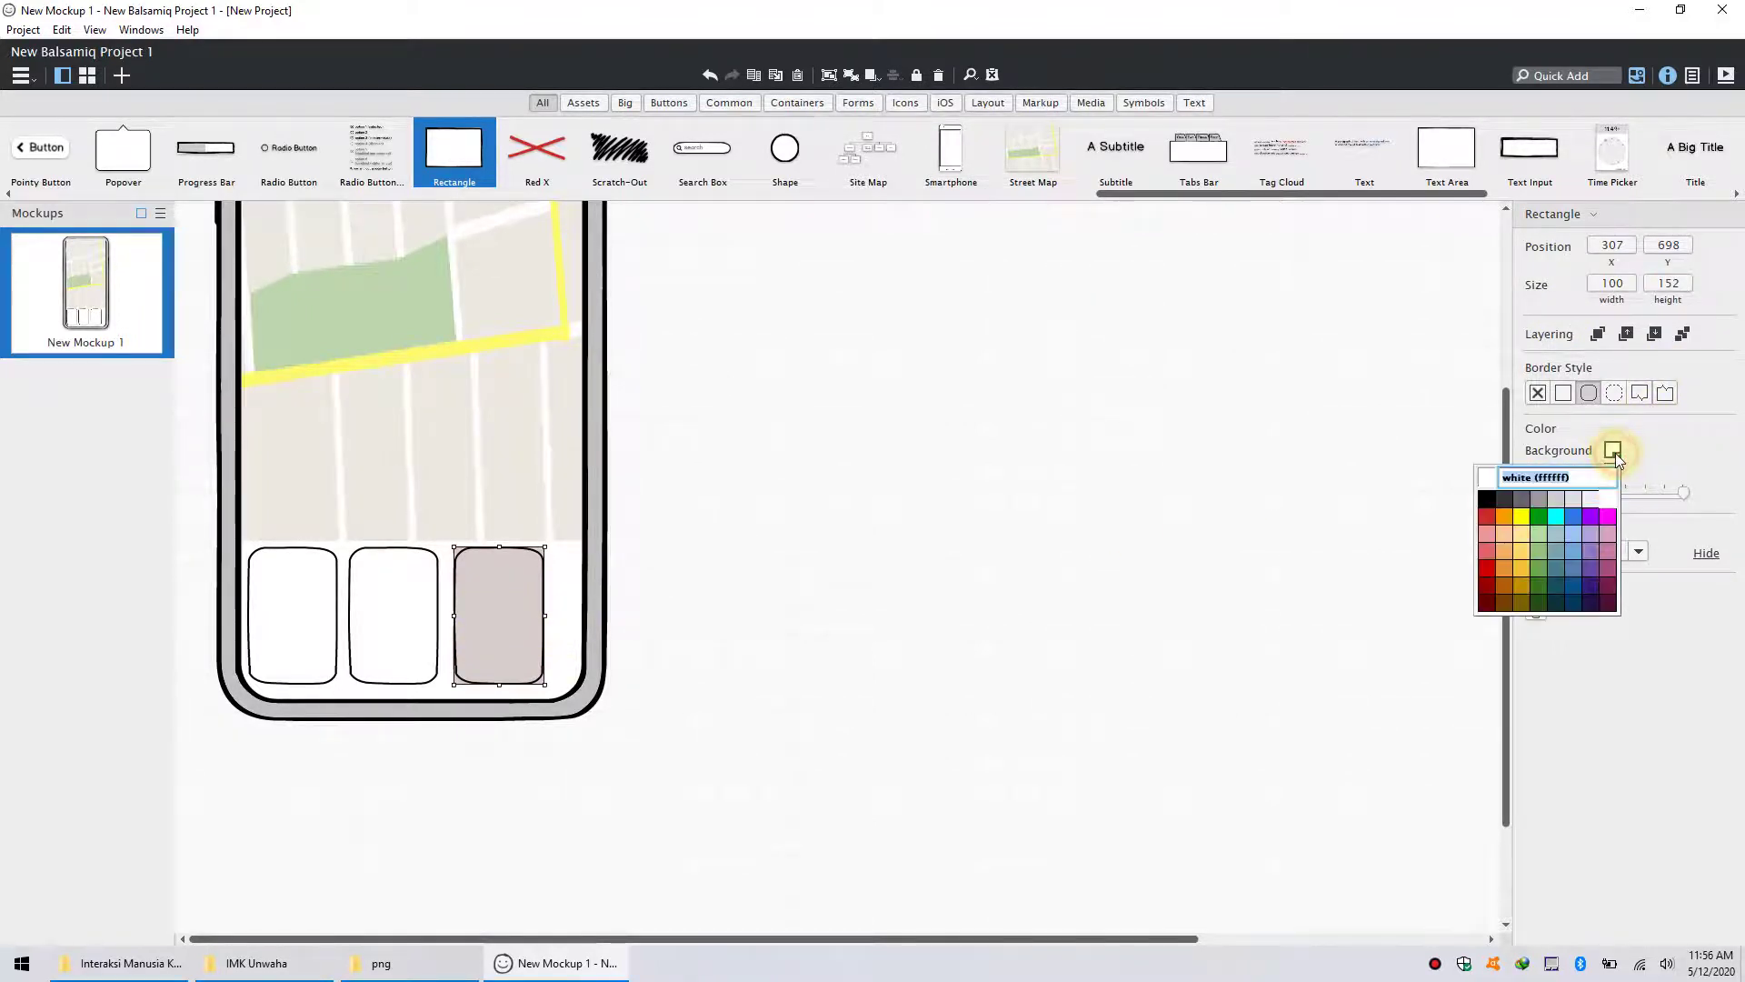
click(1675, 439)
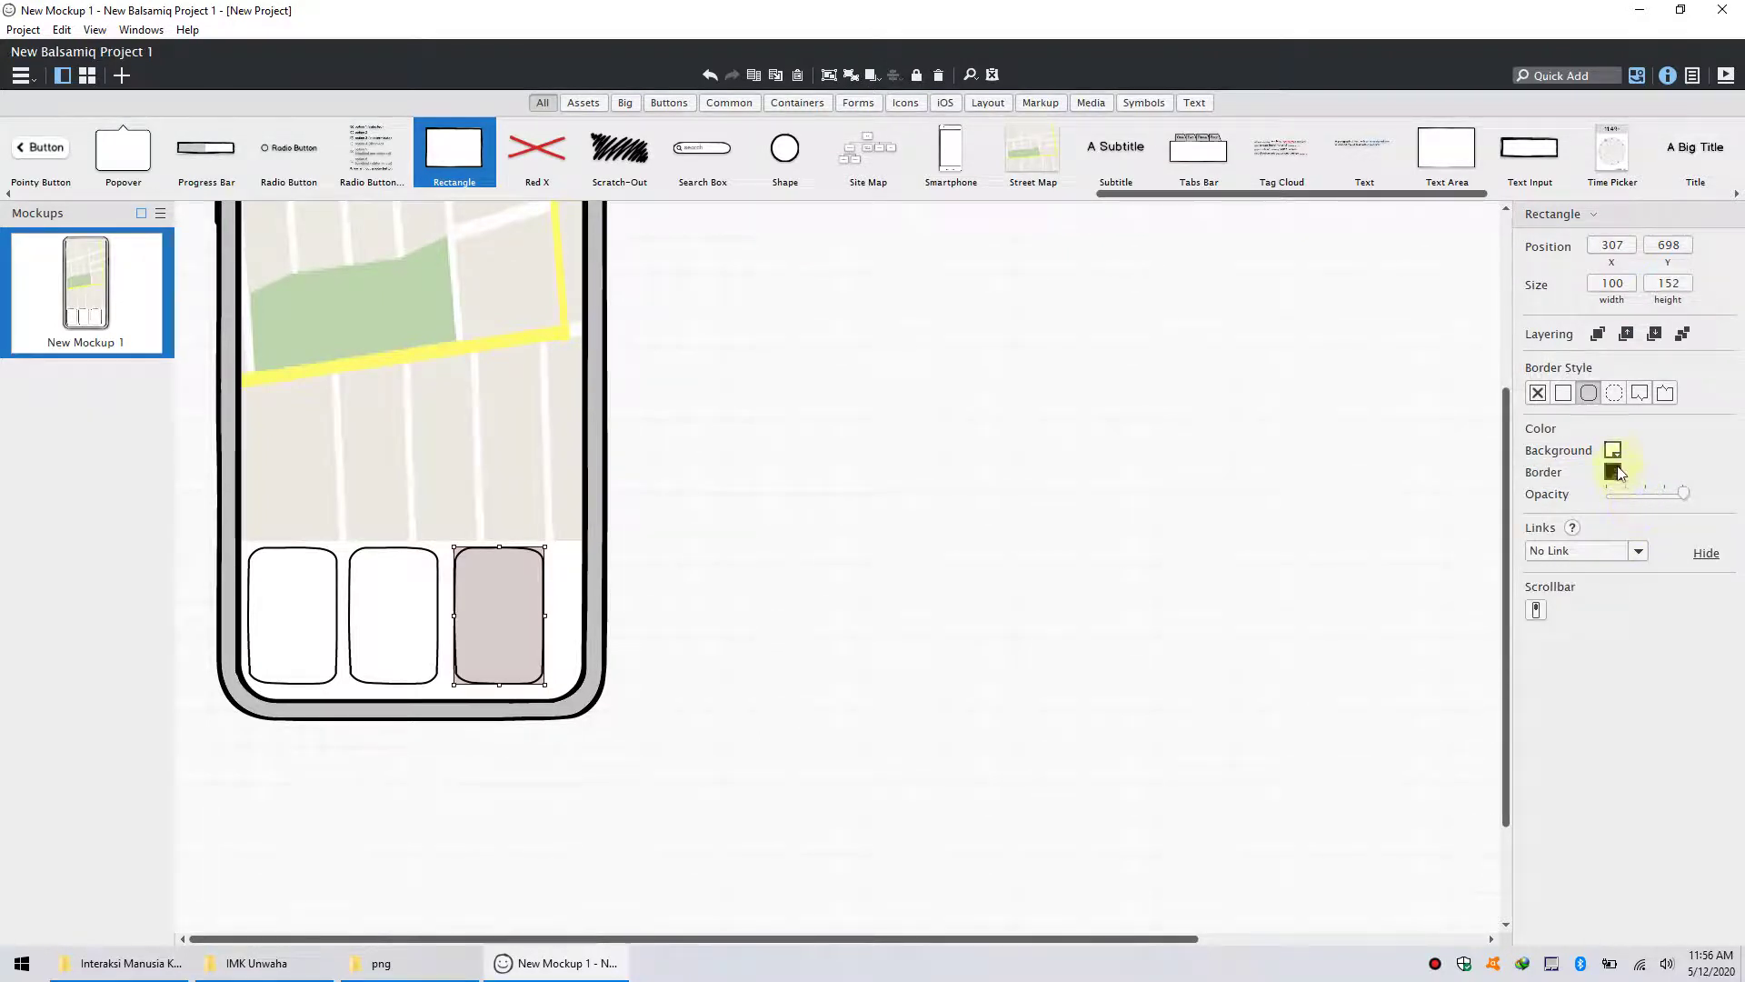
click(1614, 452)
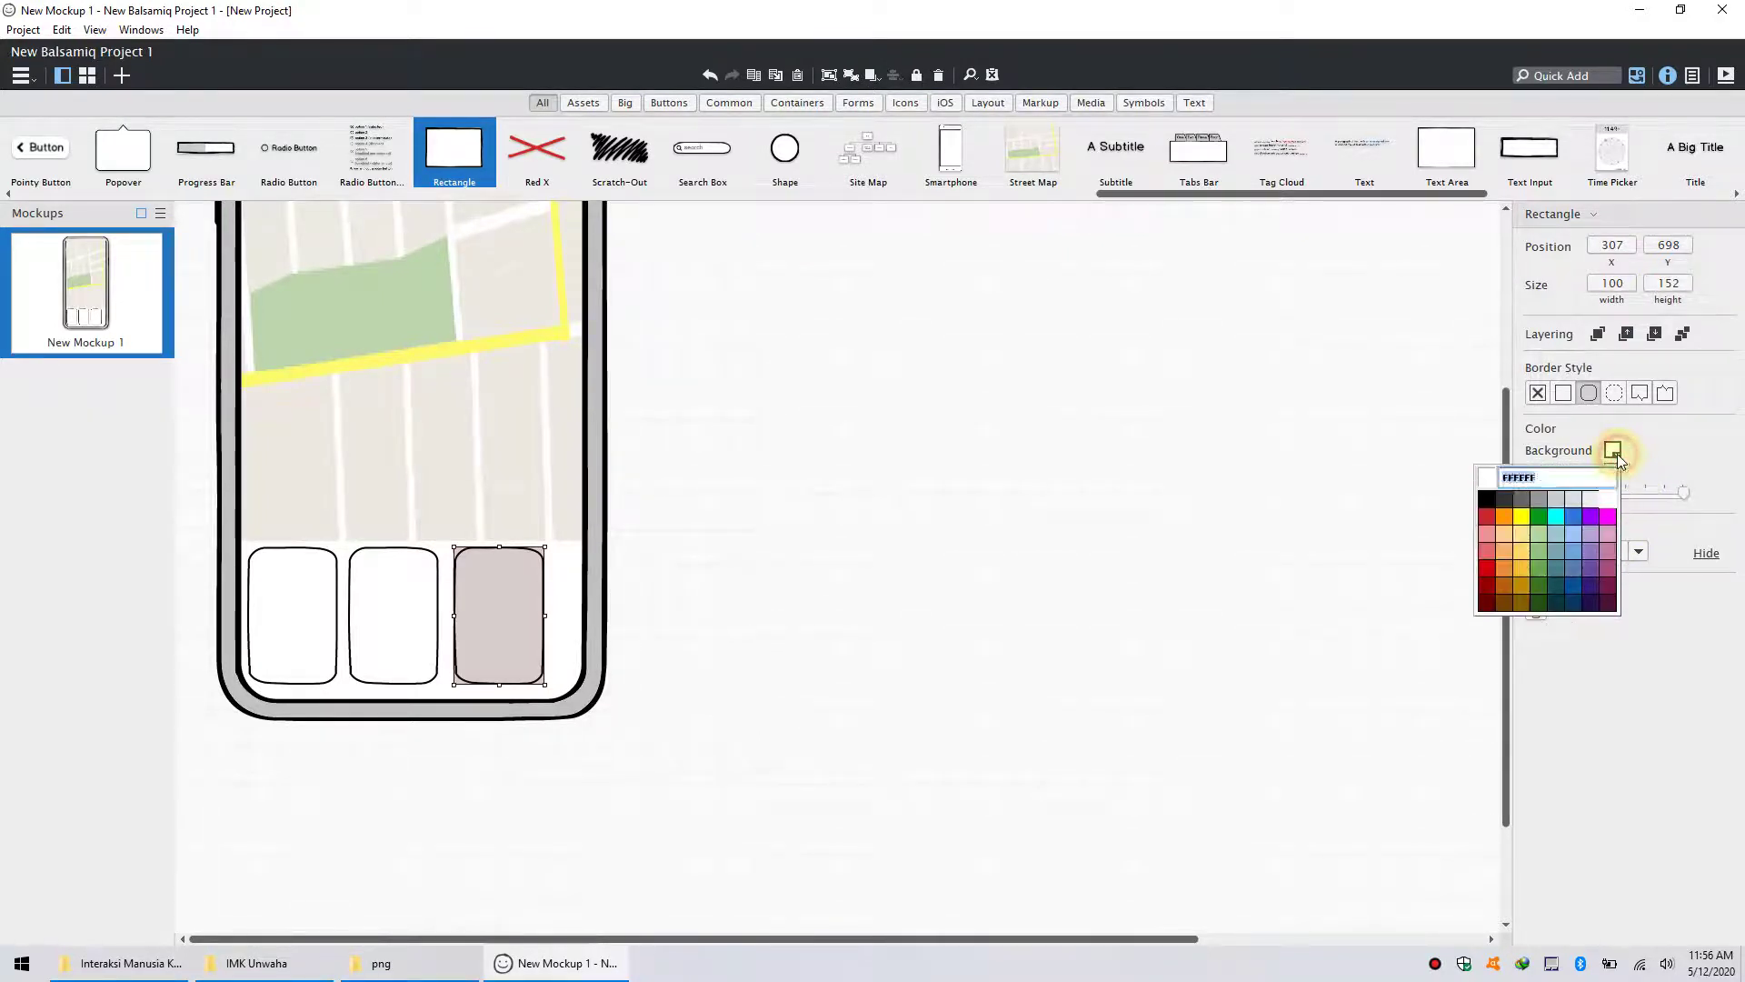
click(1615, 453)
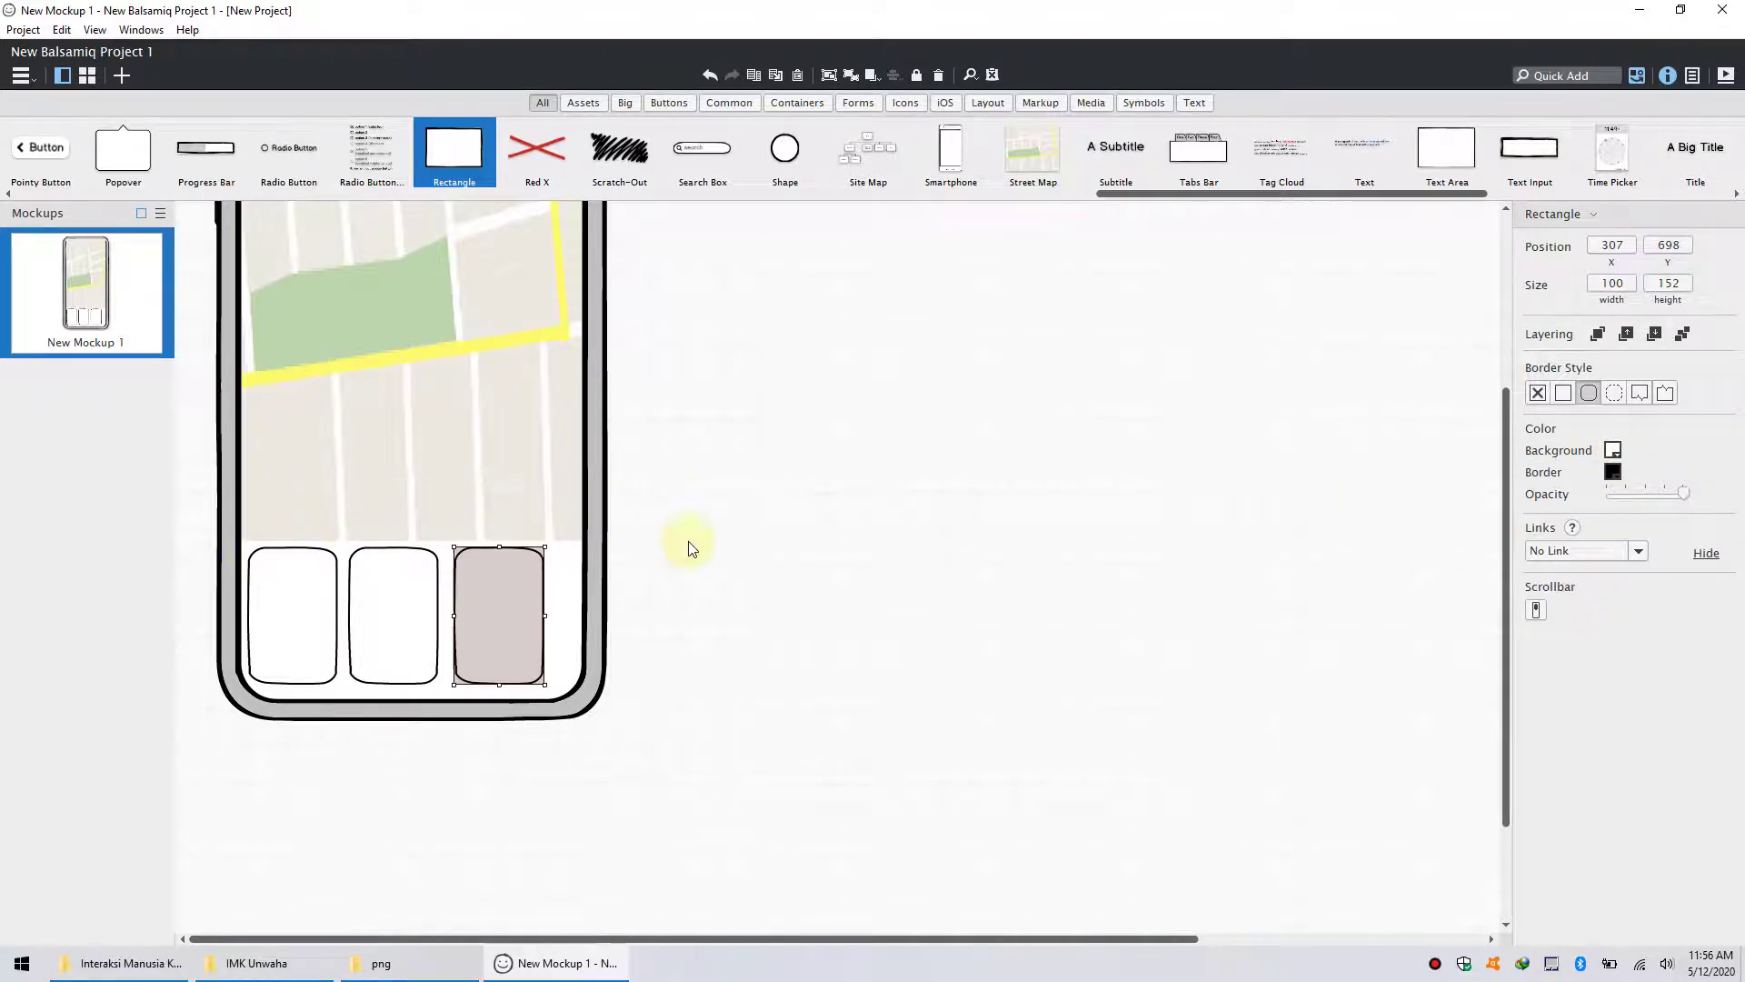
- Send the street map backward so that it sits behind the iPhone
drag(1505, 505, 1506, 312)
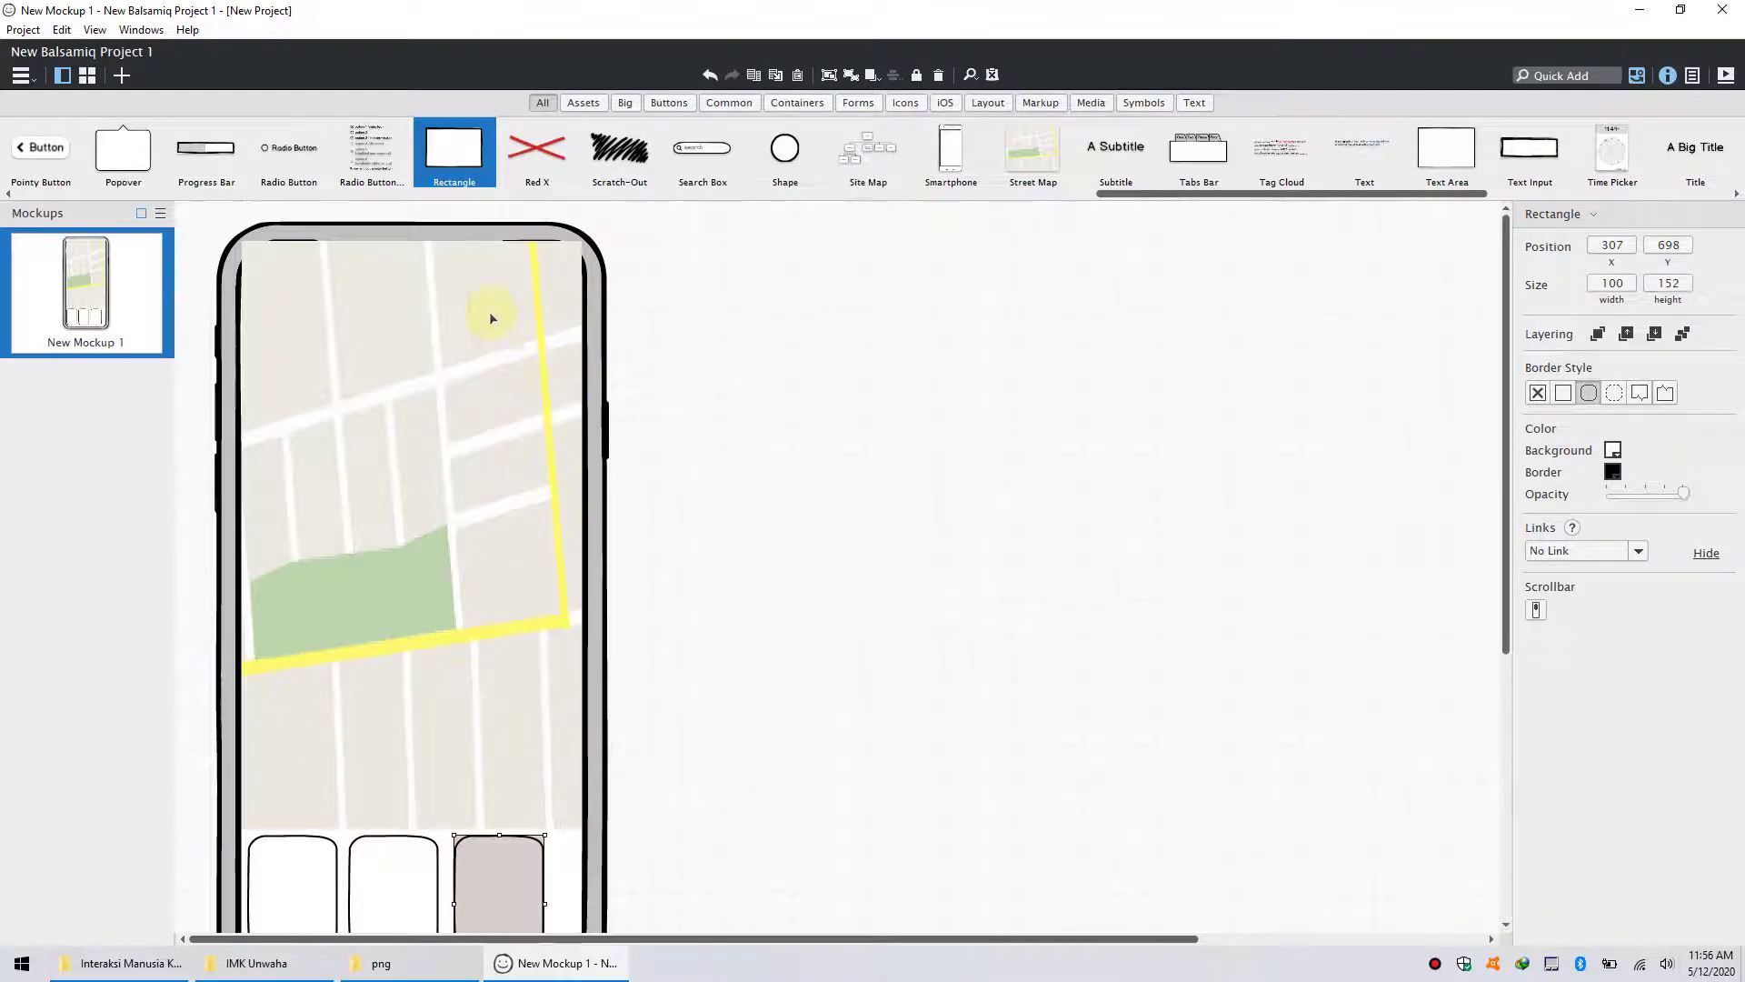
right_click(476, 291)
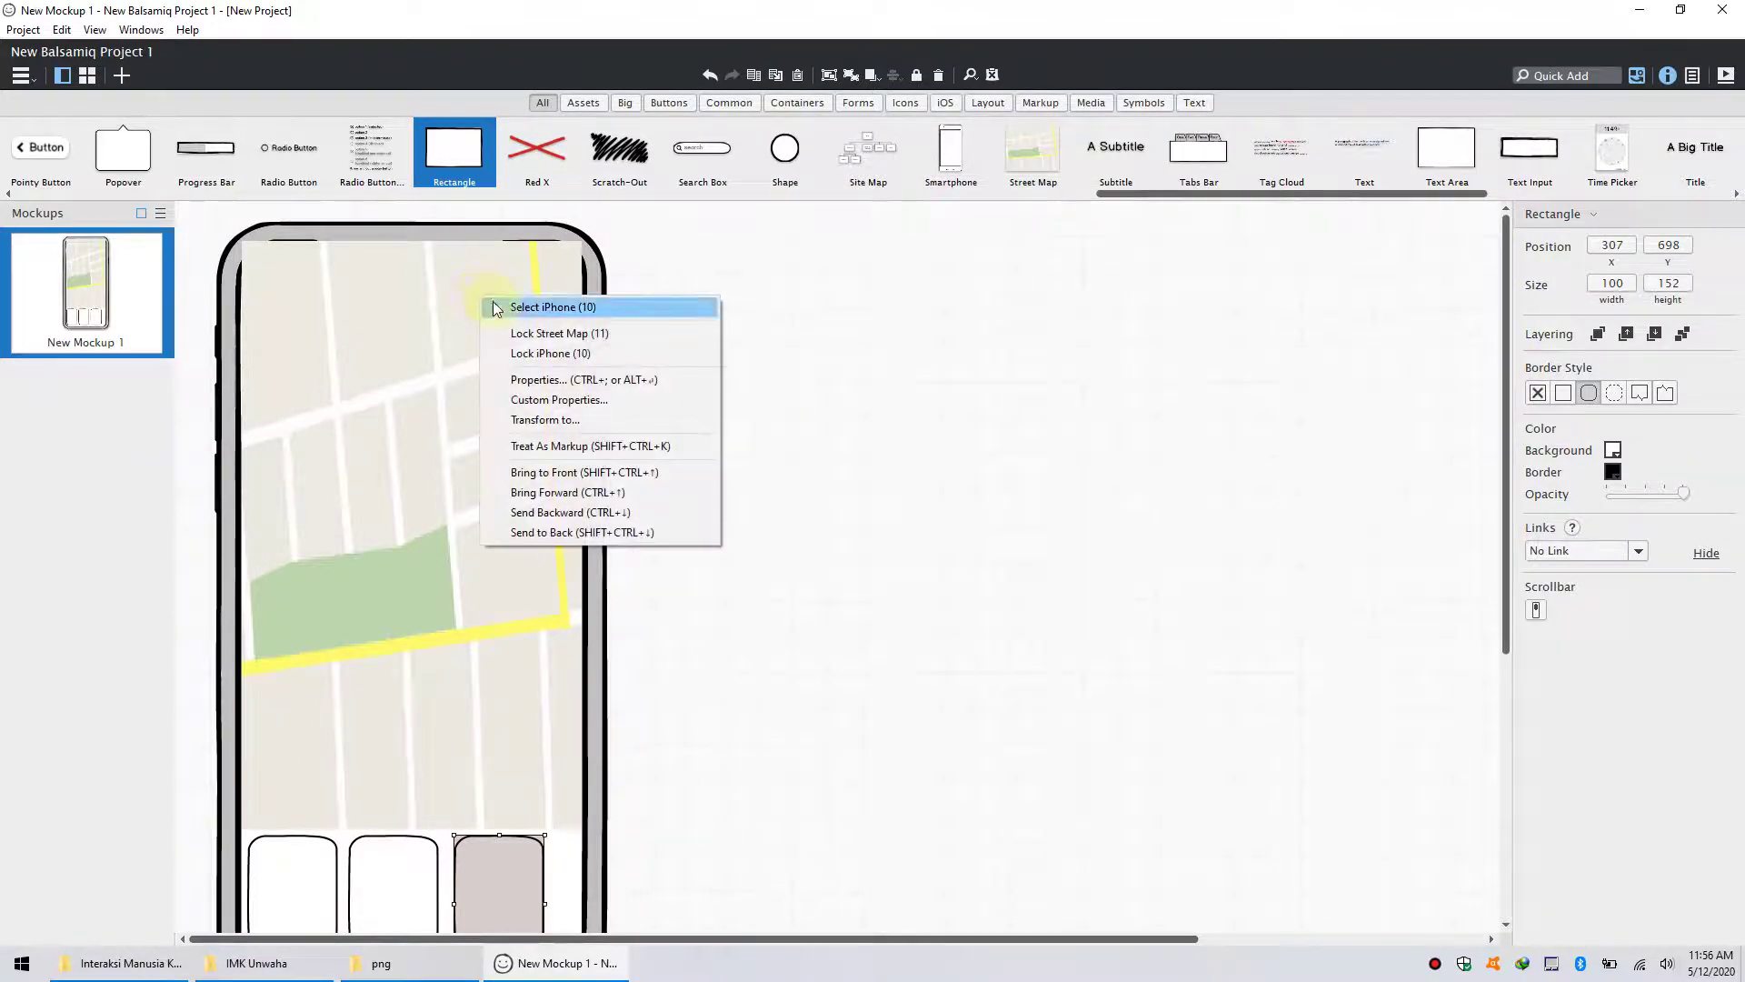
click(579, 513)
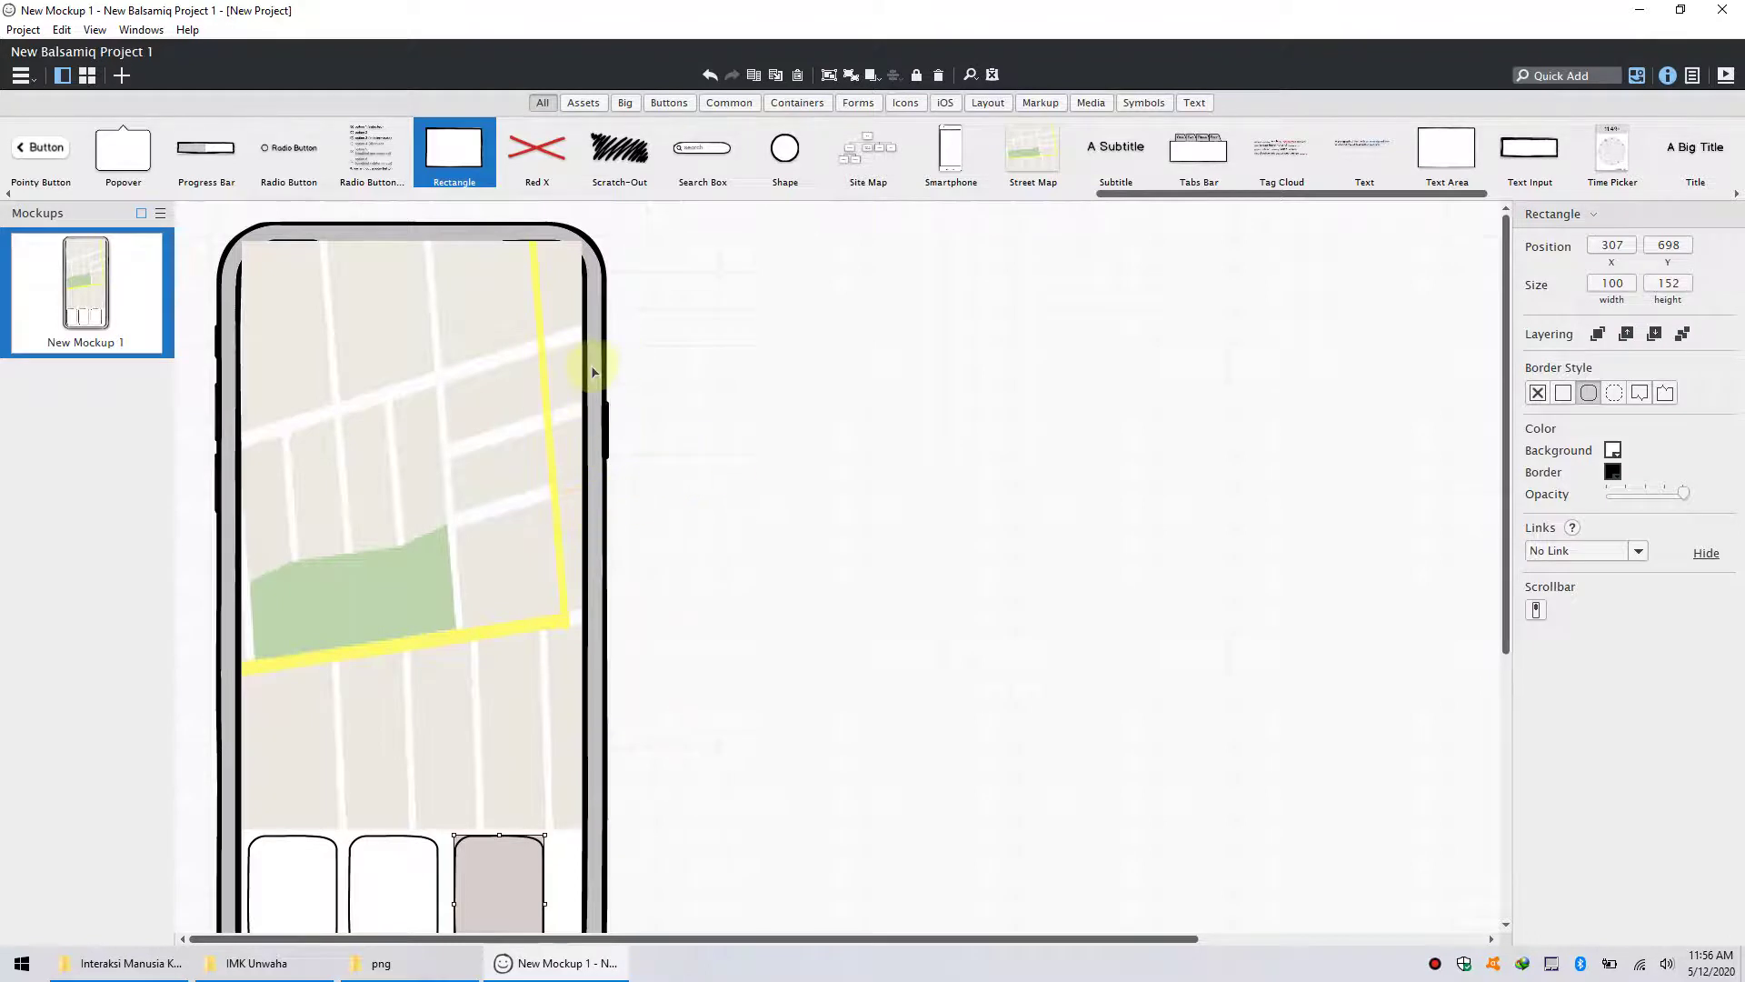
click(498, 364)
right_click(498, 363)
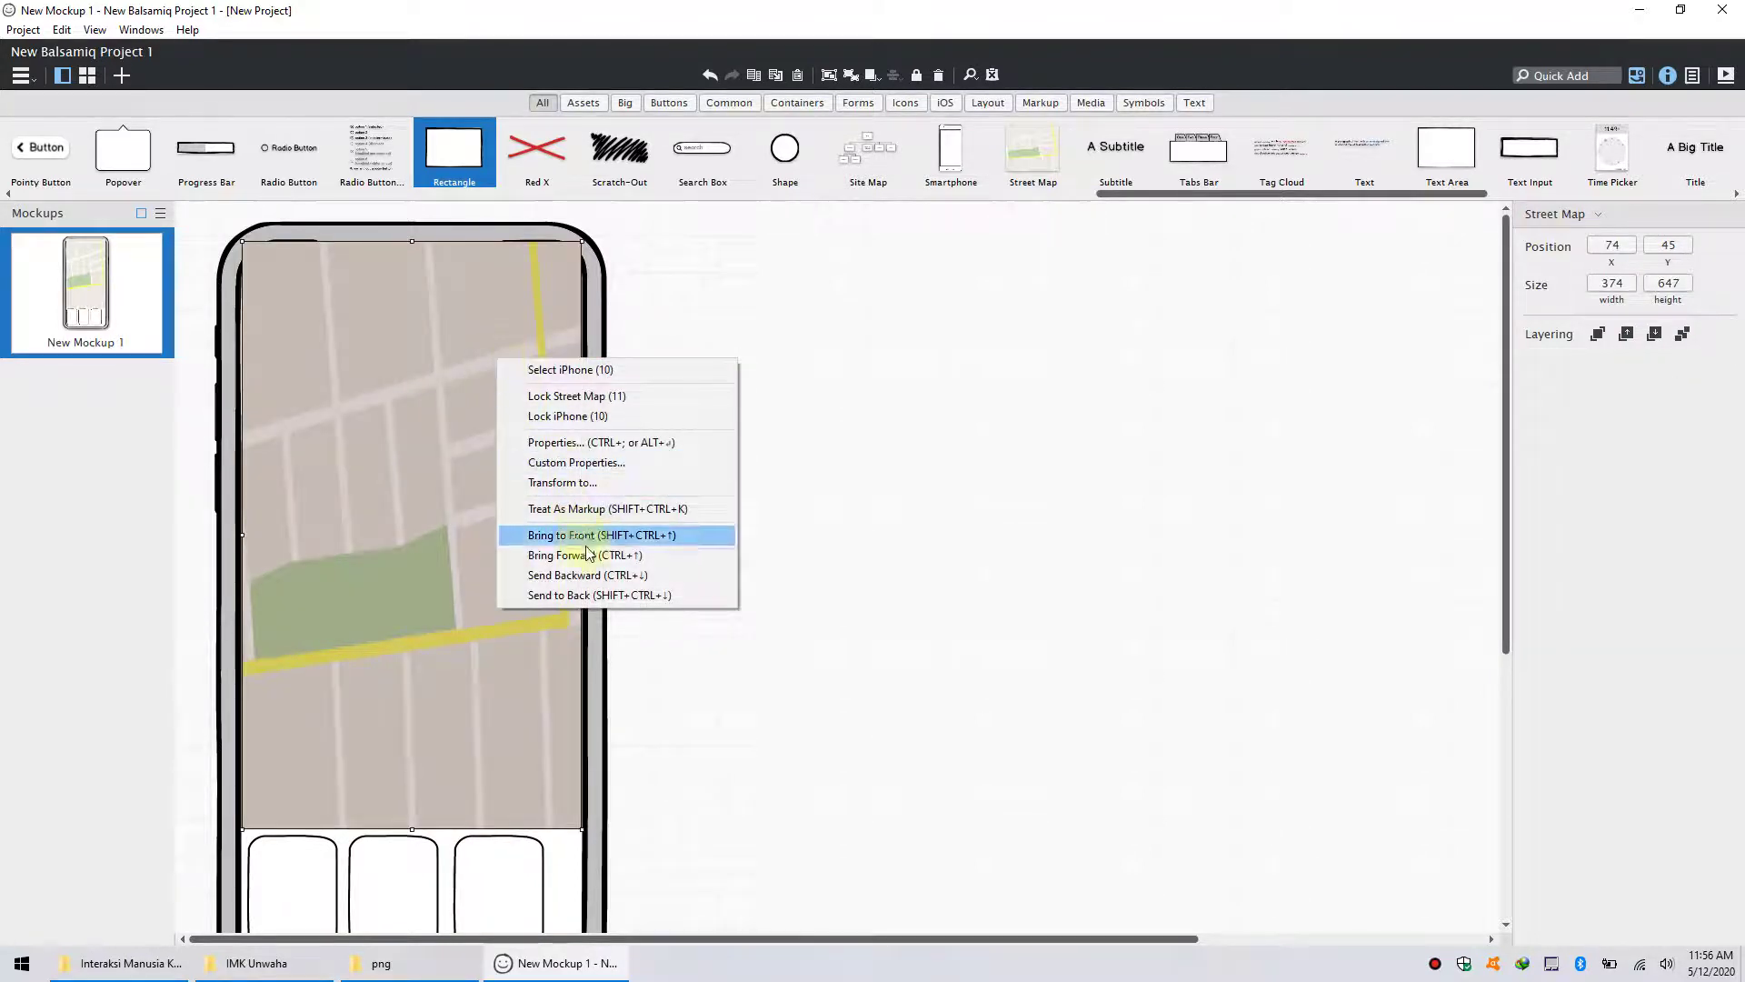
click(592, 576)
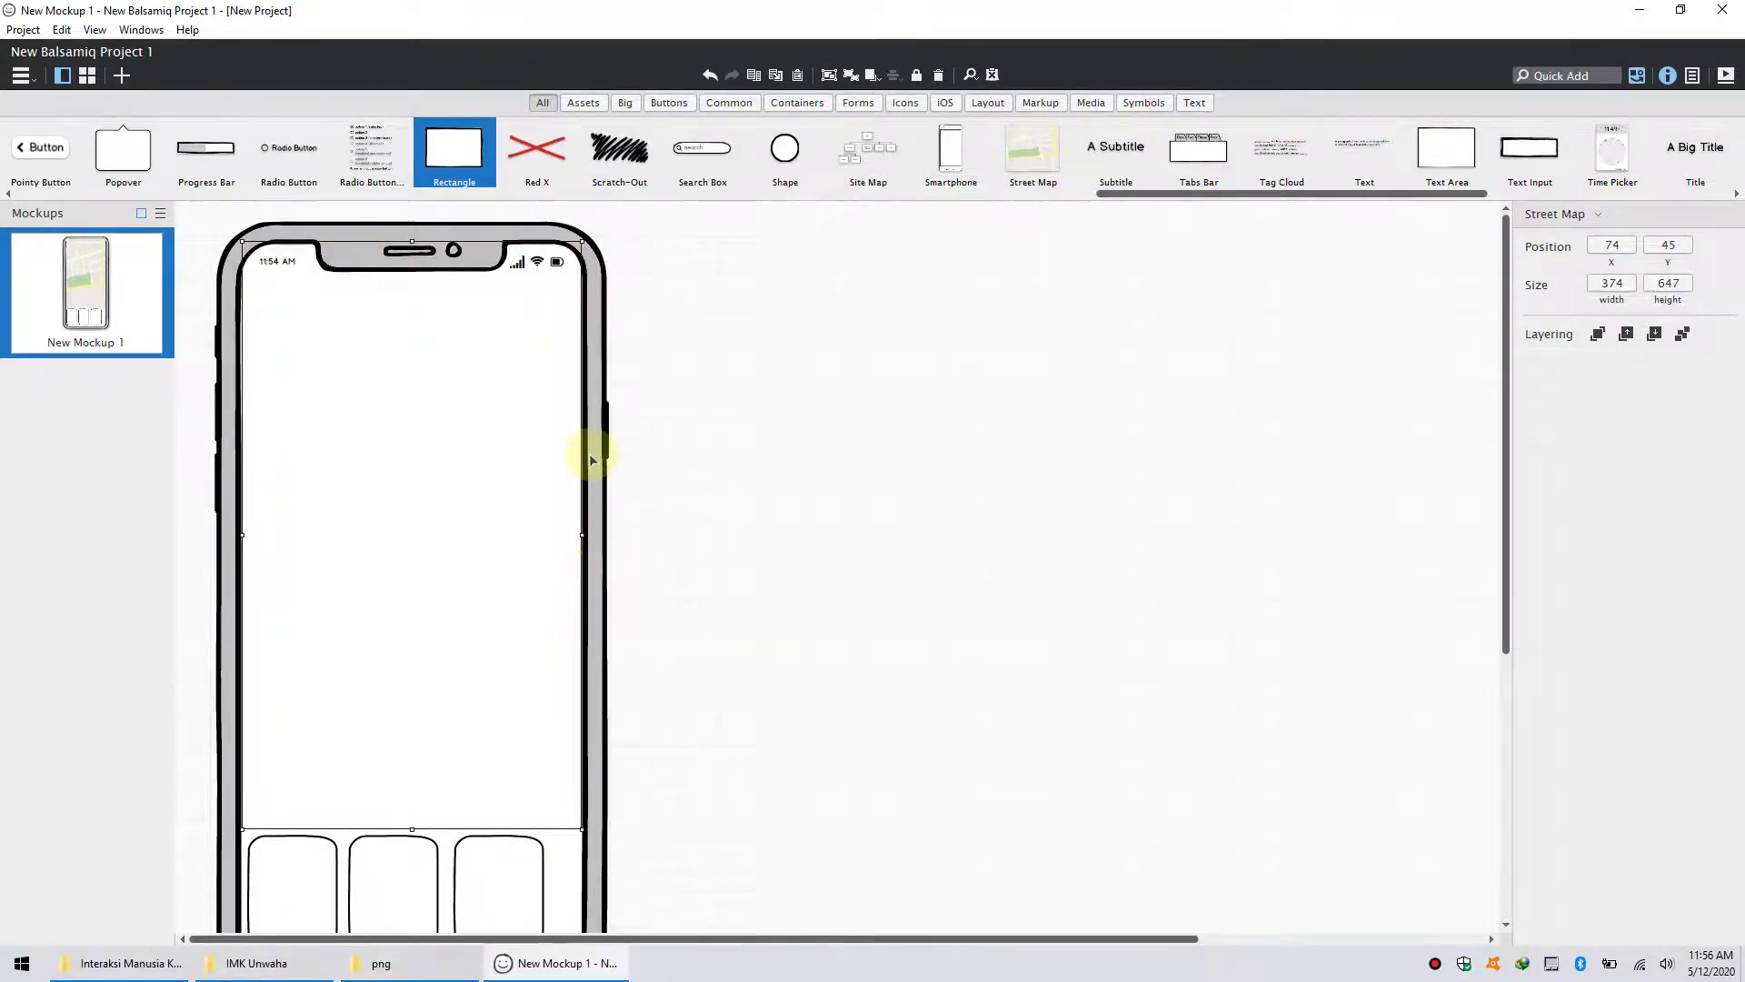
- Make the iPhone's background transparent so the street map shows through beneath its frame and top bar
right_click(591, 457)
click(496, 376)
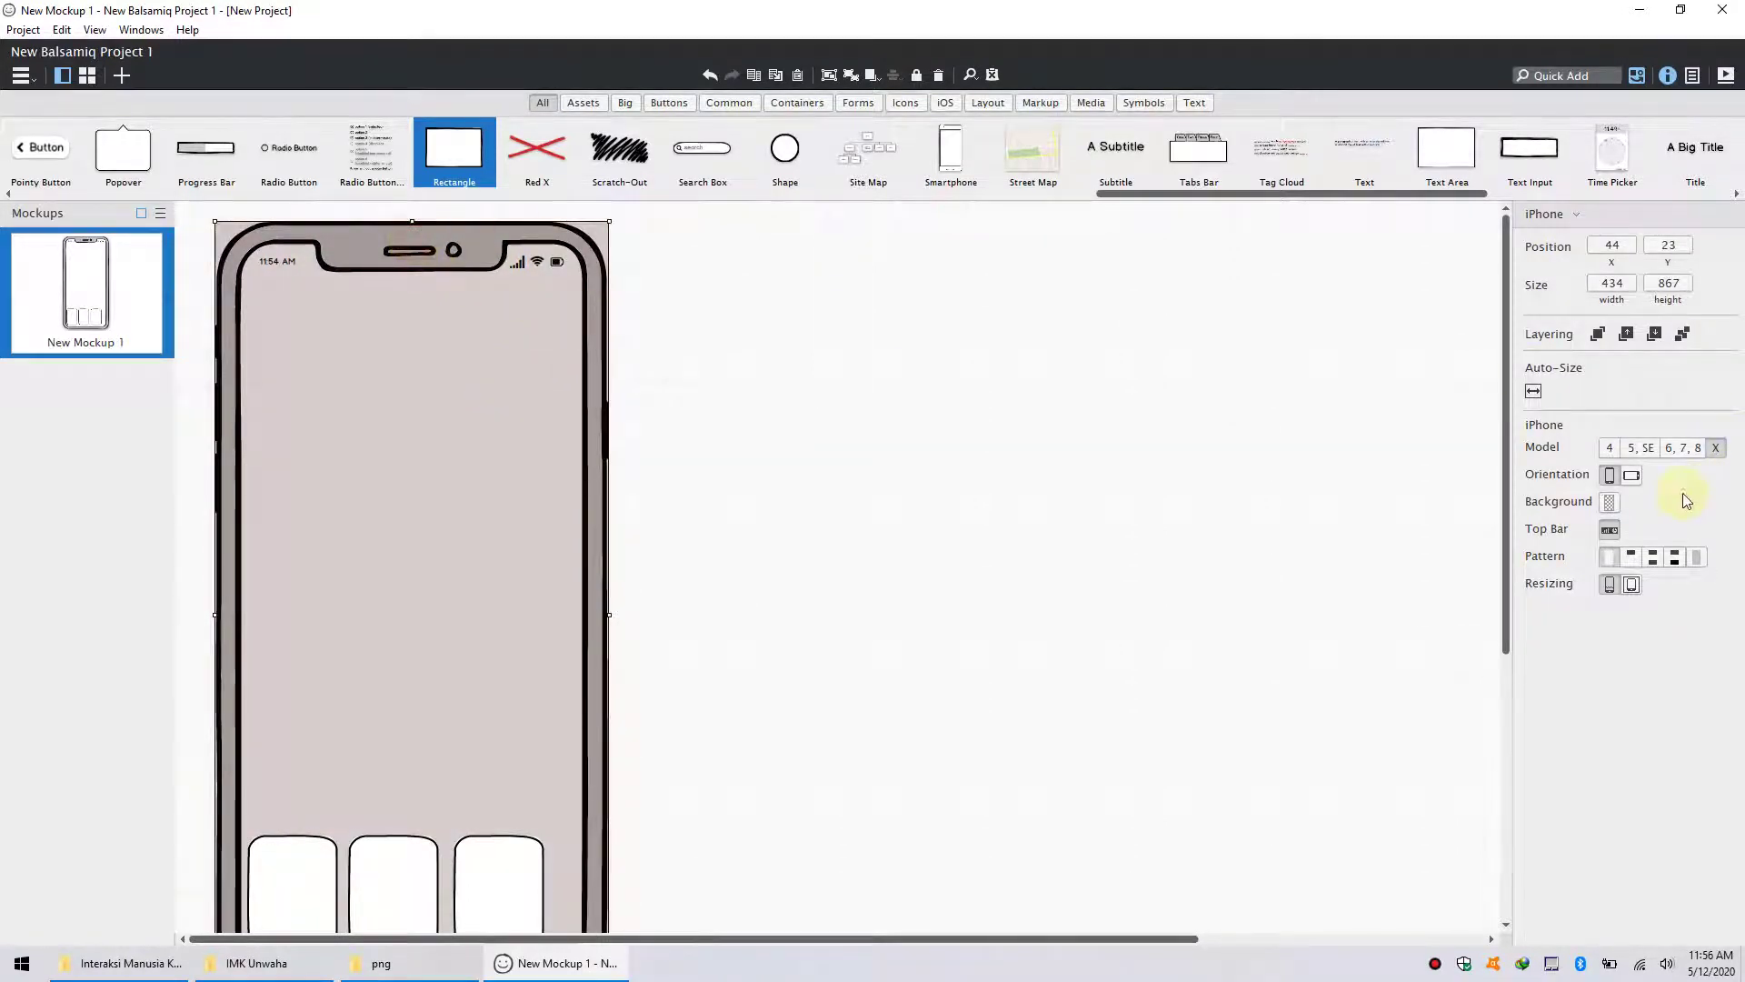
click(1609, 503)
click(907, 441)
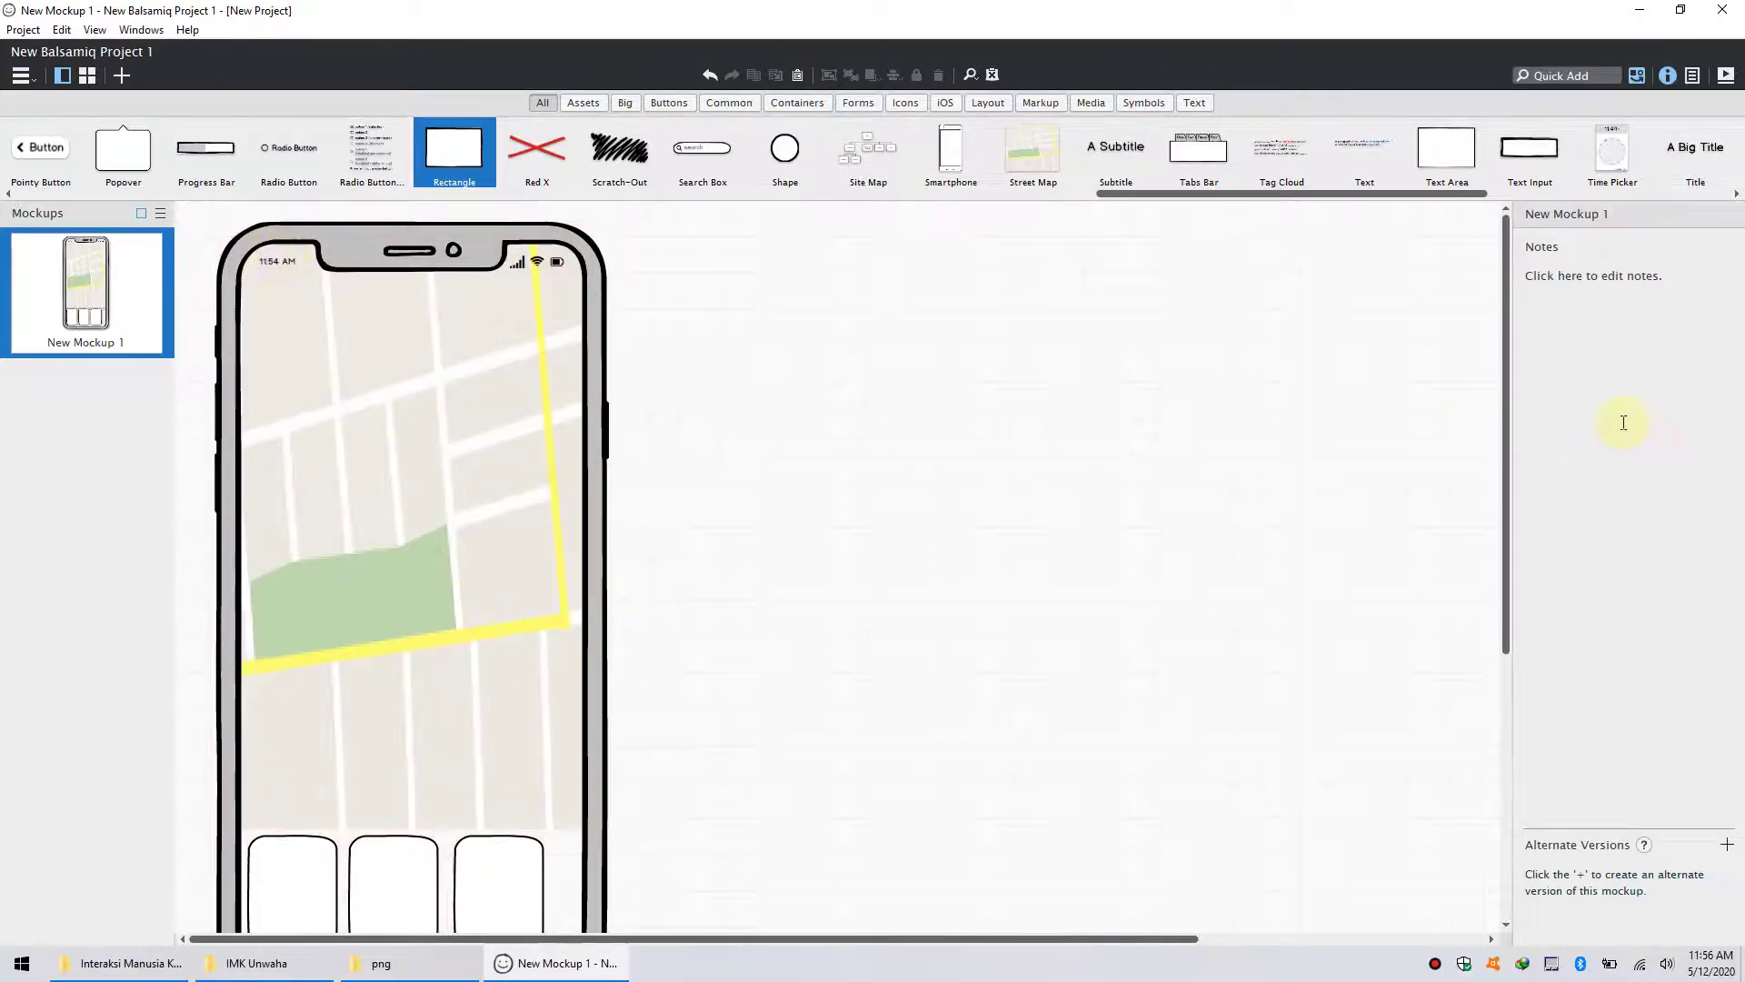
- Delete the three rounded rectangles below the map in the iPhone
drag(1505, 472, 1524, 642)
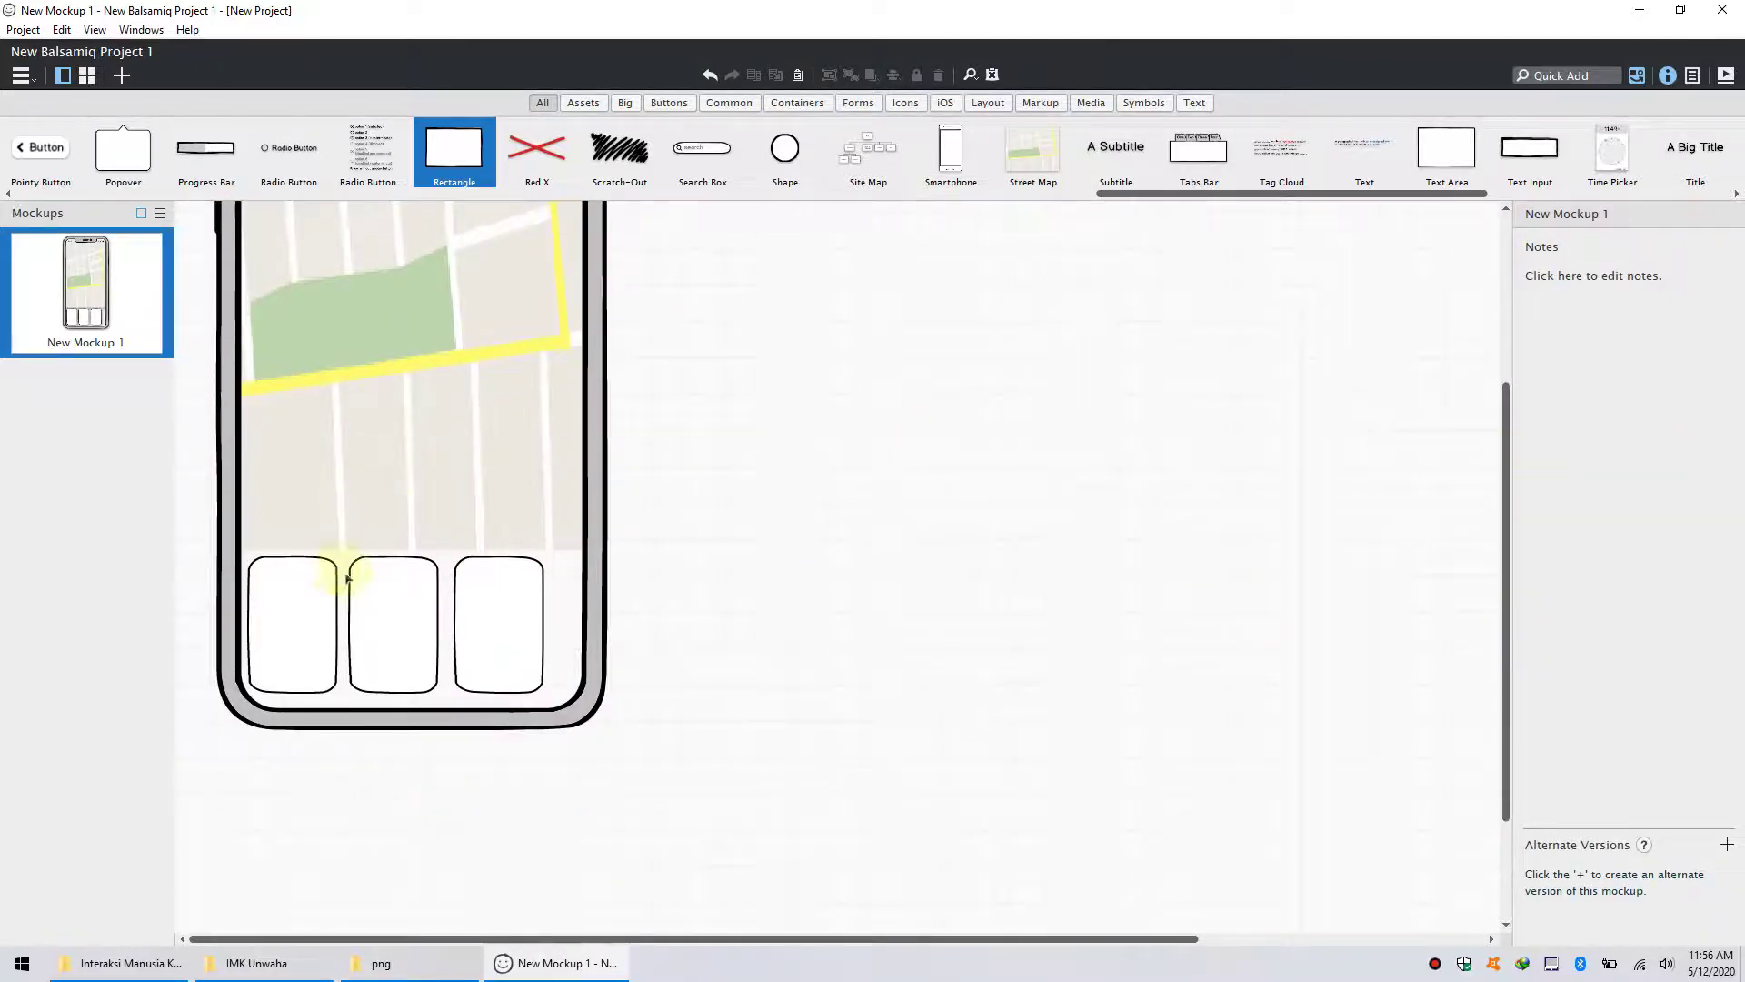
click(309, 614)
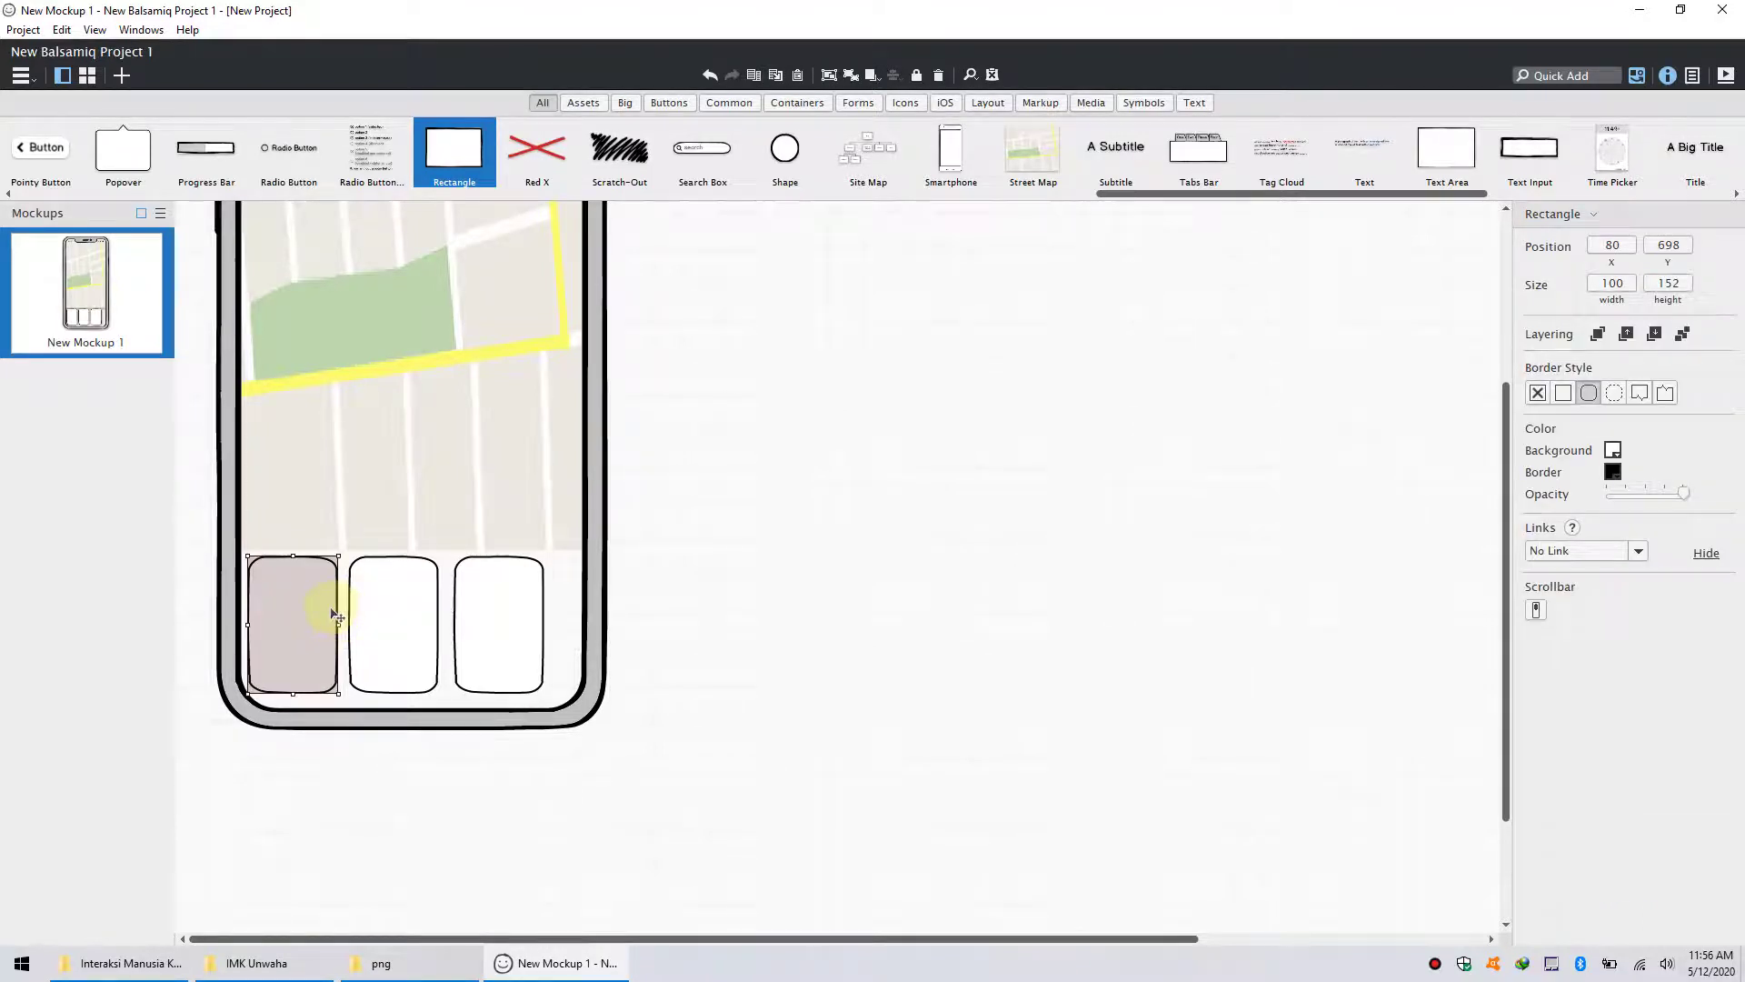
key(Delete)
click(362, 612)
key(Delete)
click(483, 616)
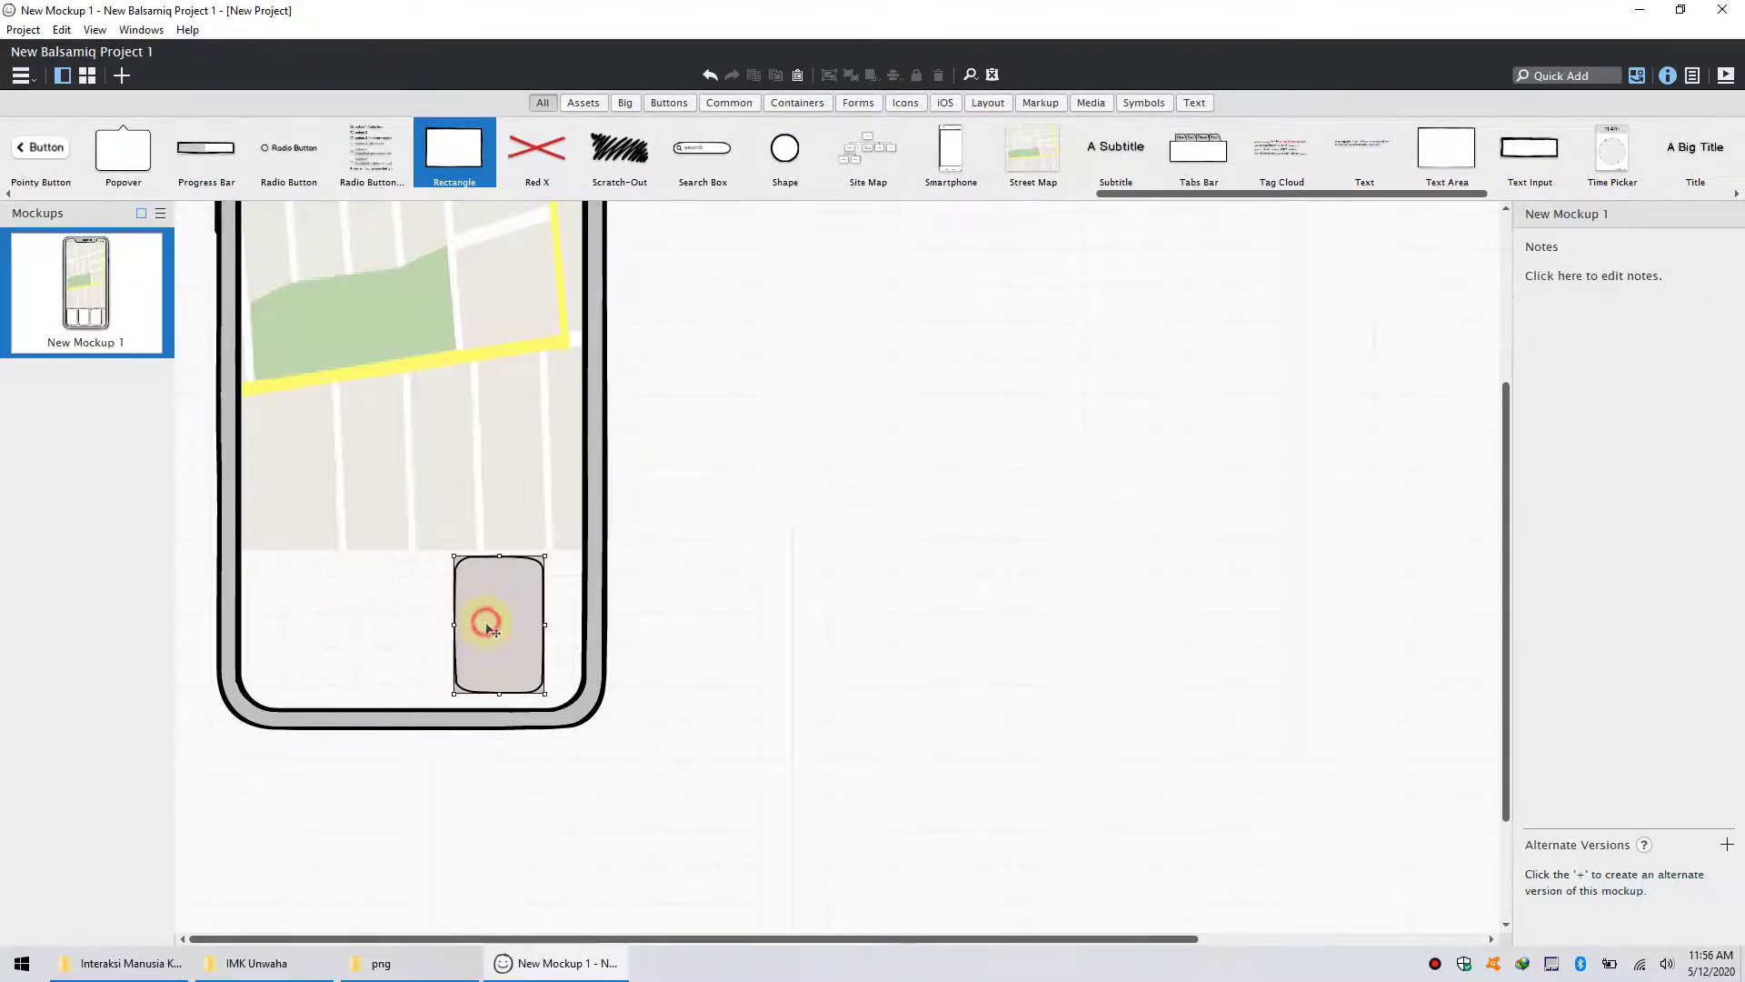
key(Delete)
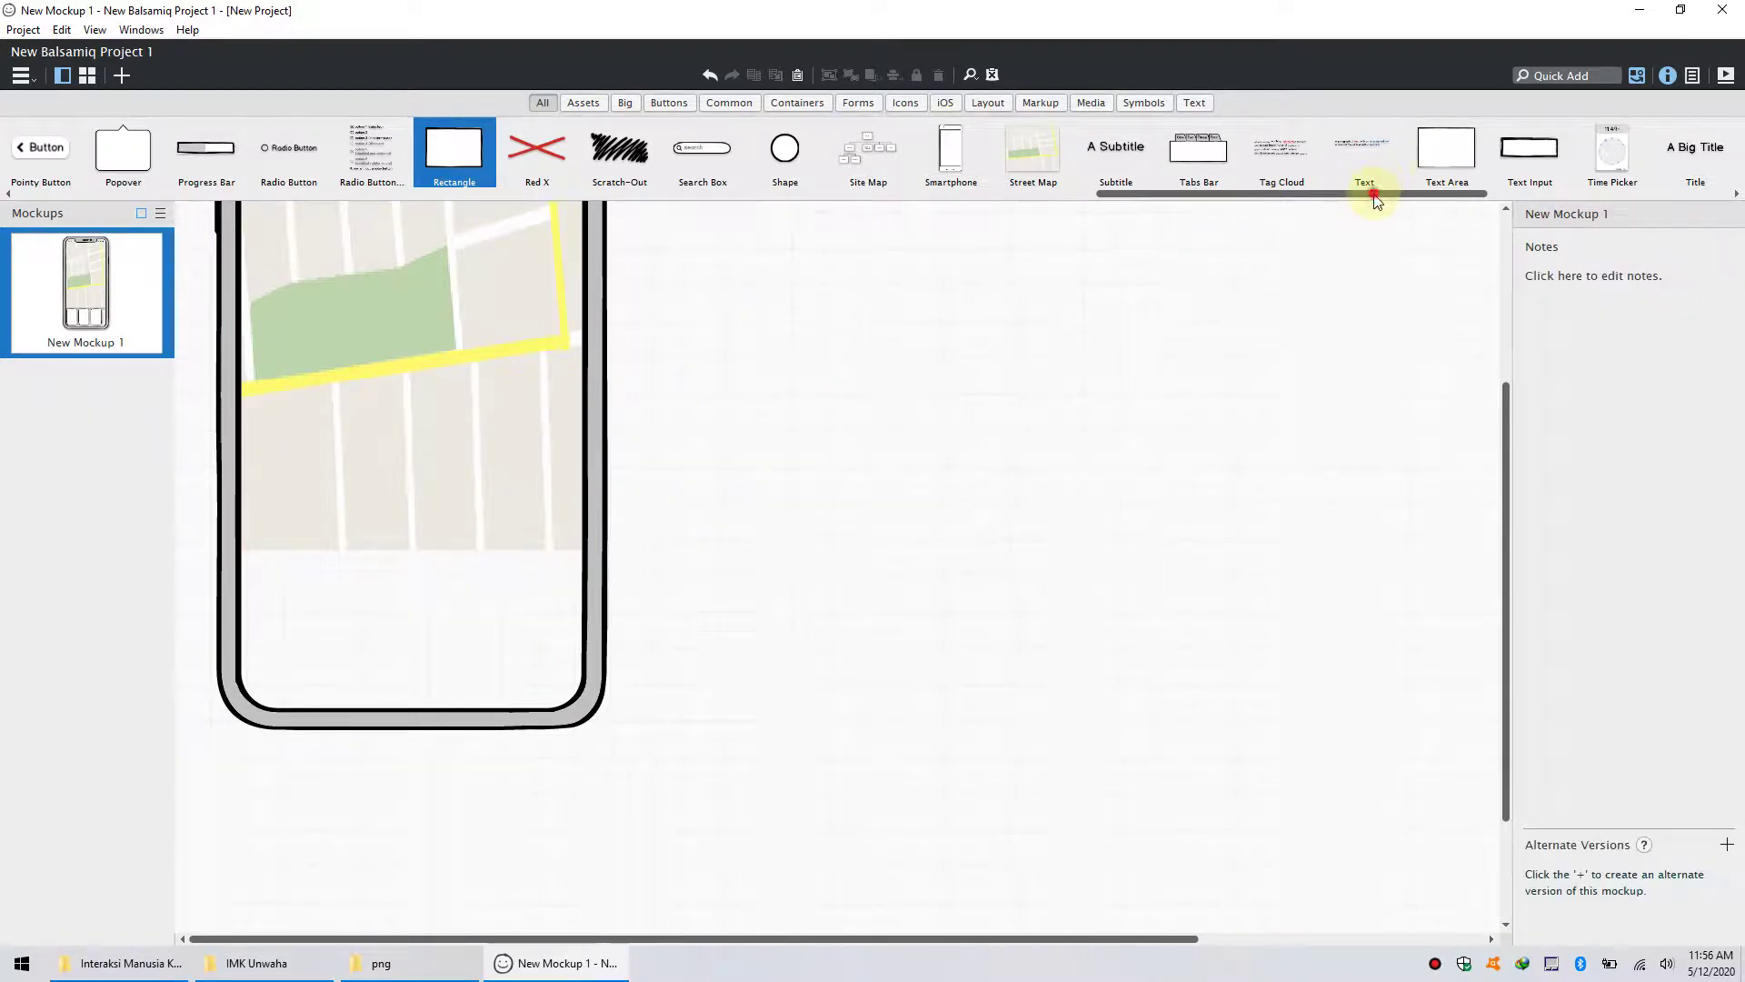
- Add an iOS Keyboard below the map at about 75, 693 and stretch it to about 359 by 170
drag(1377, 193, 880, 244)
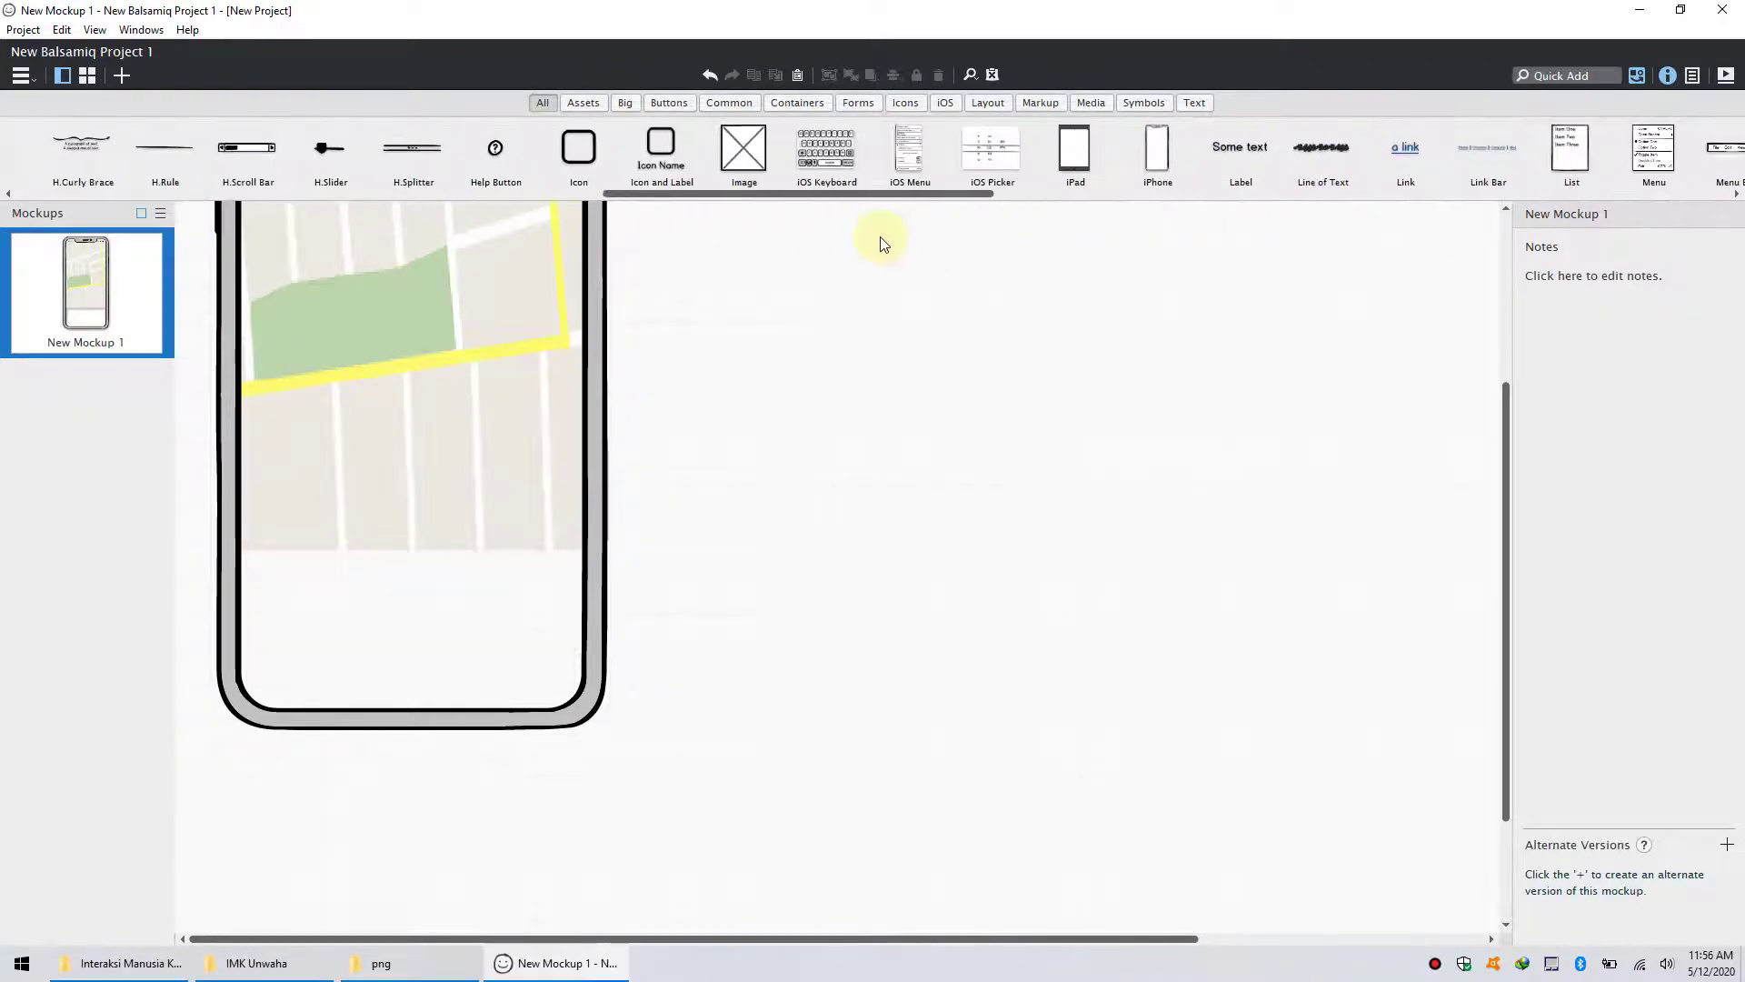
drag(785, 150, 246, 558)
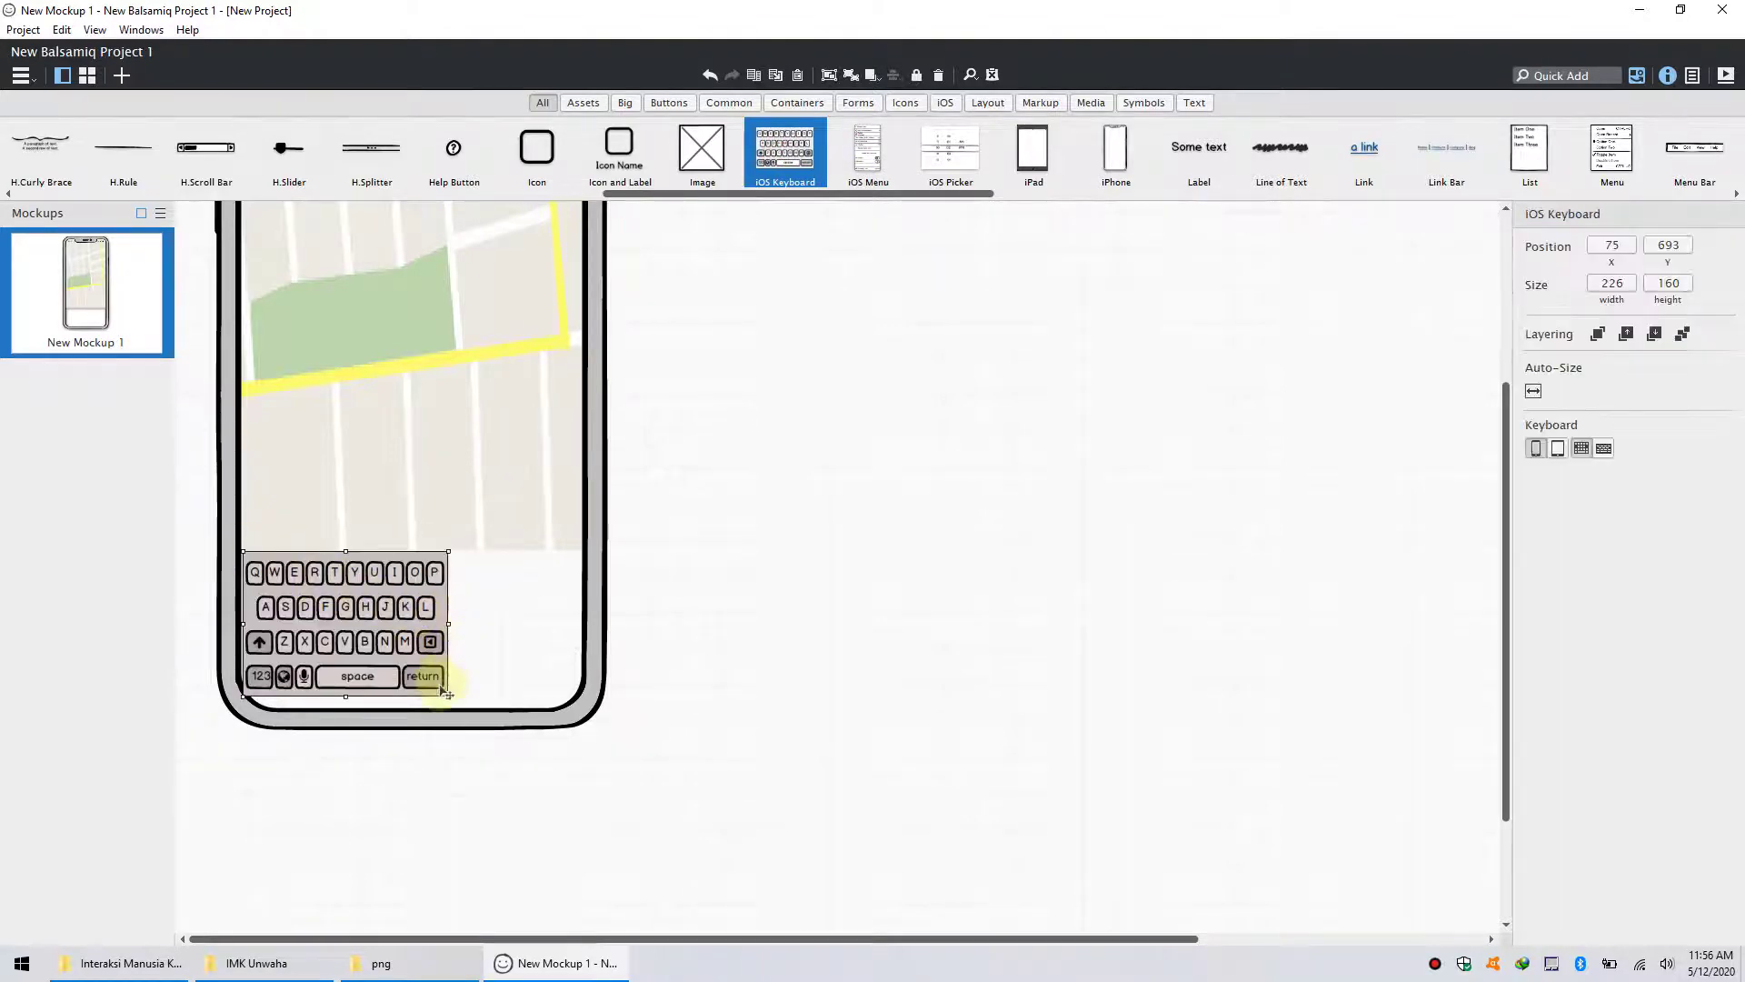
drag(446, 695, 568, 706)
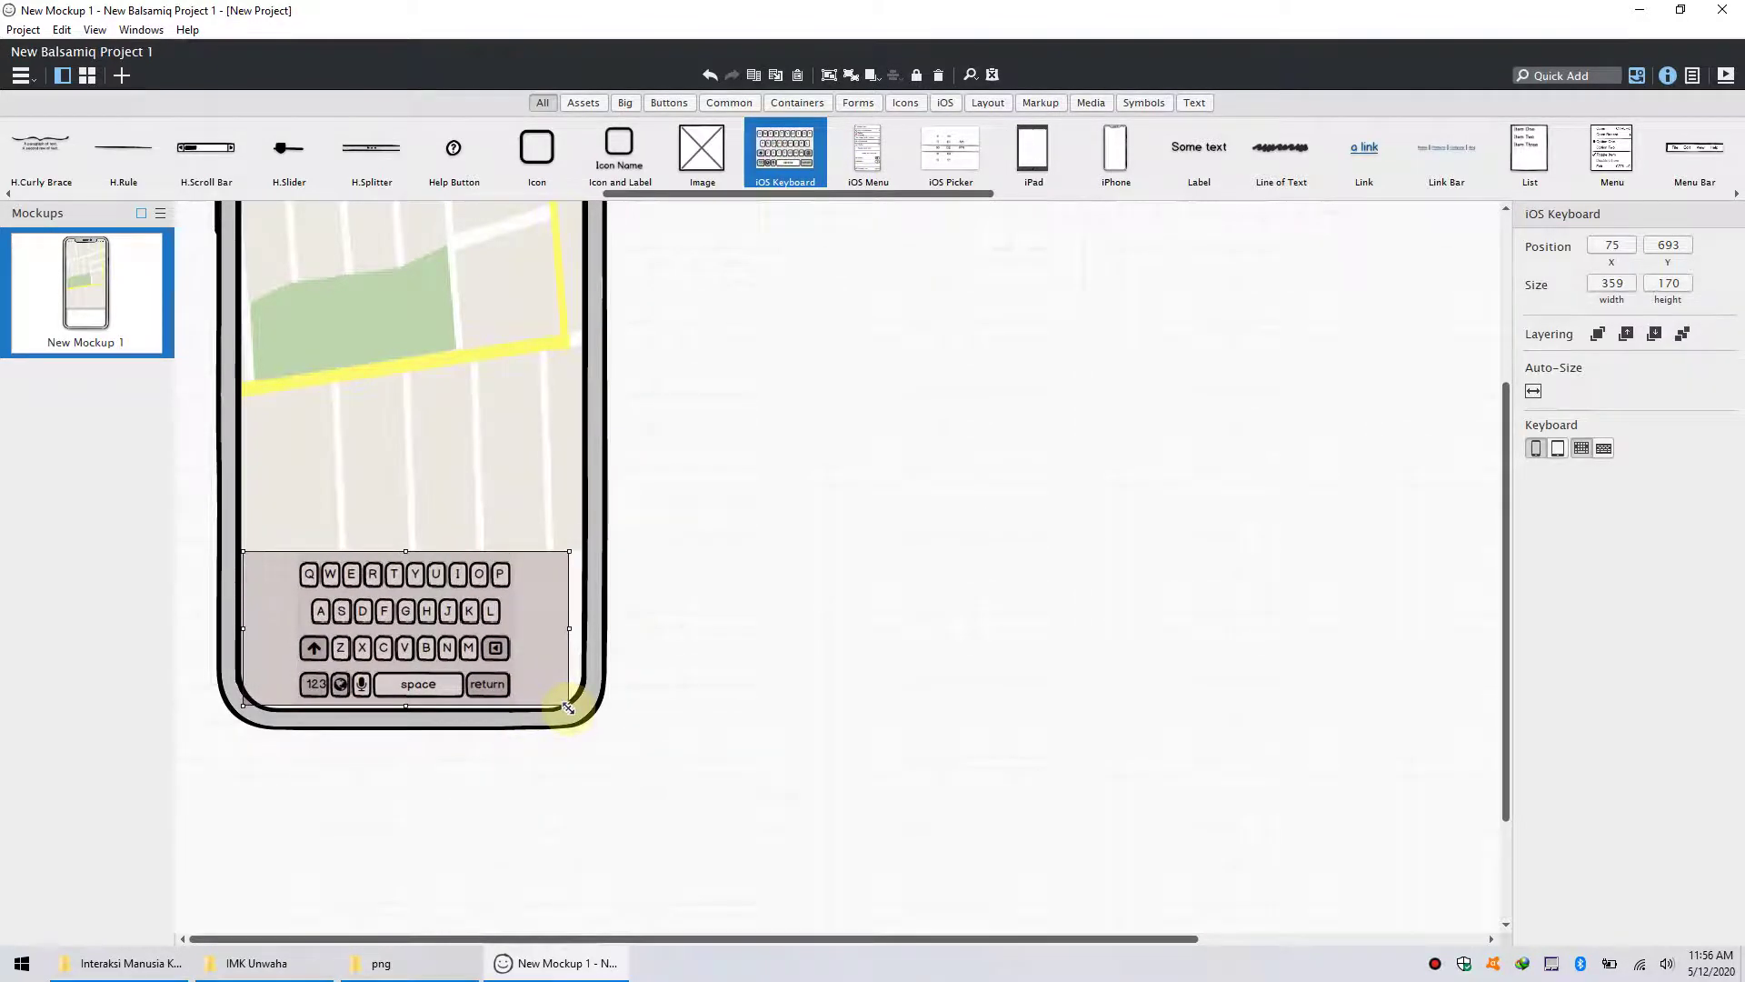
click(1073, 698)
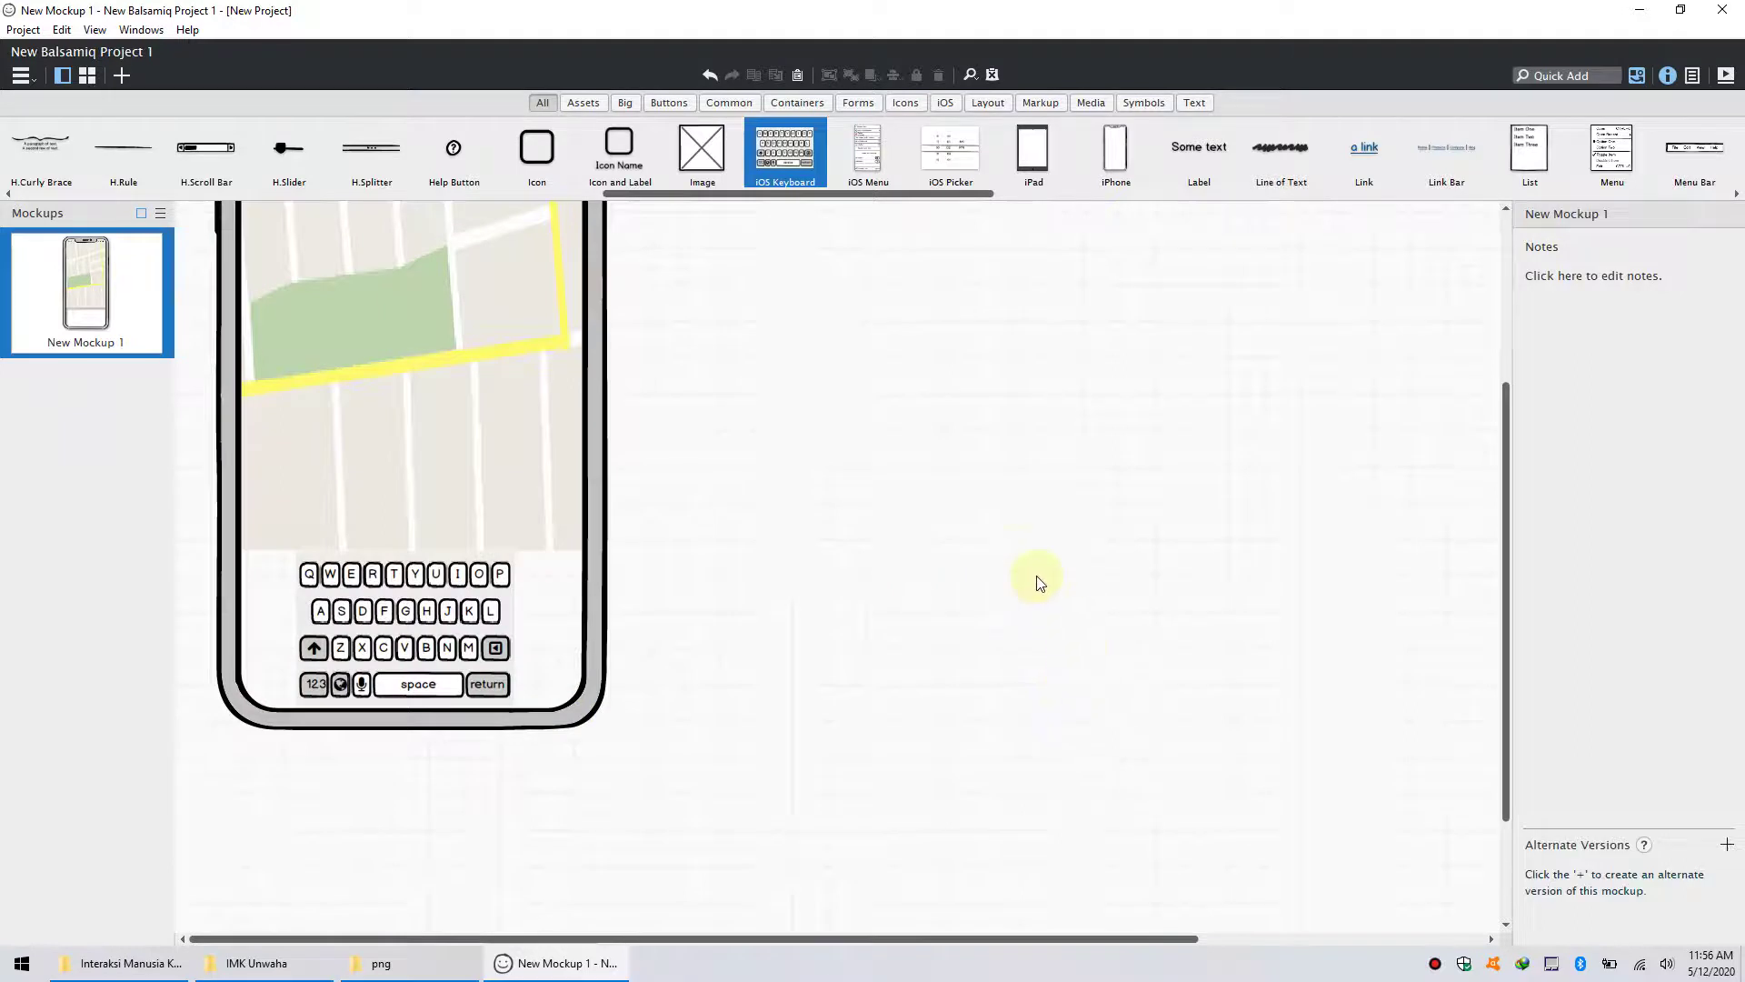
- Switch the iOS keyboard to its landscape layout and widen it to about 372 to fill the iPhone screen
click(407, 647)
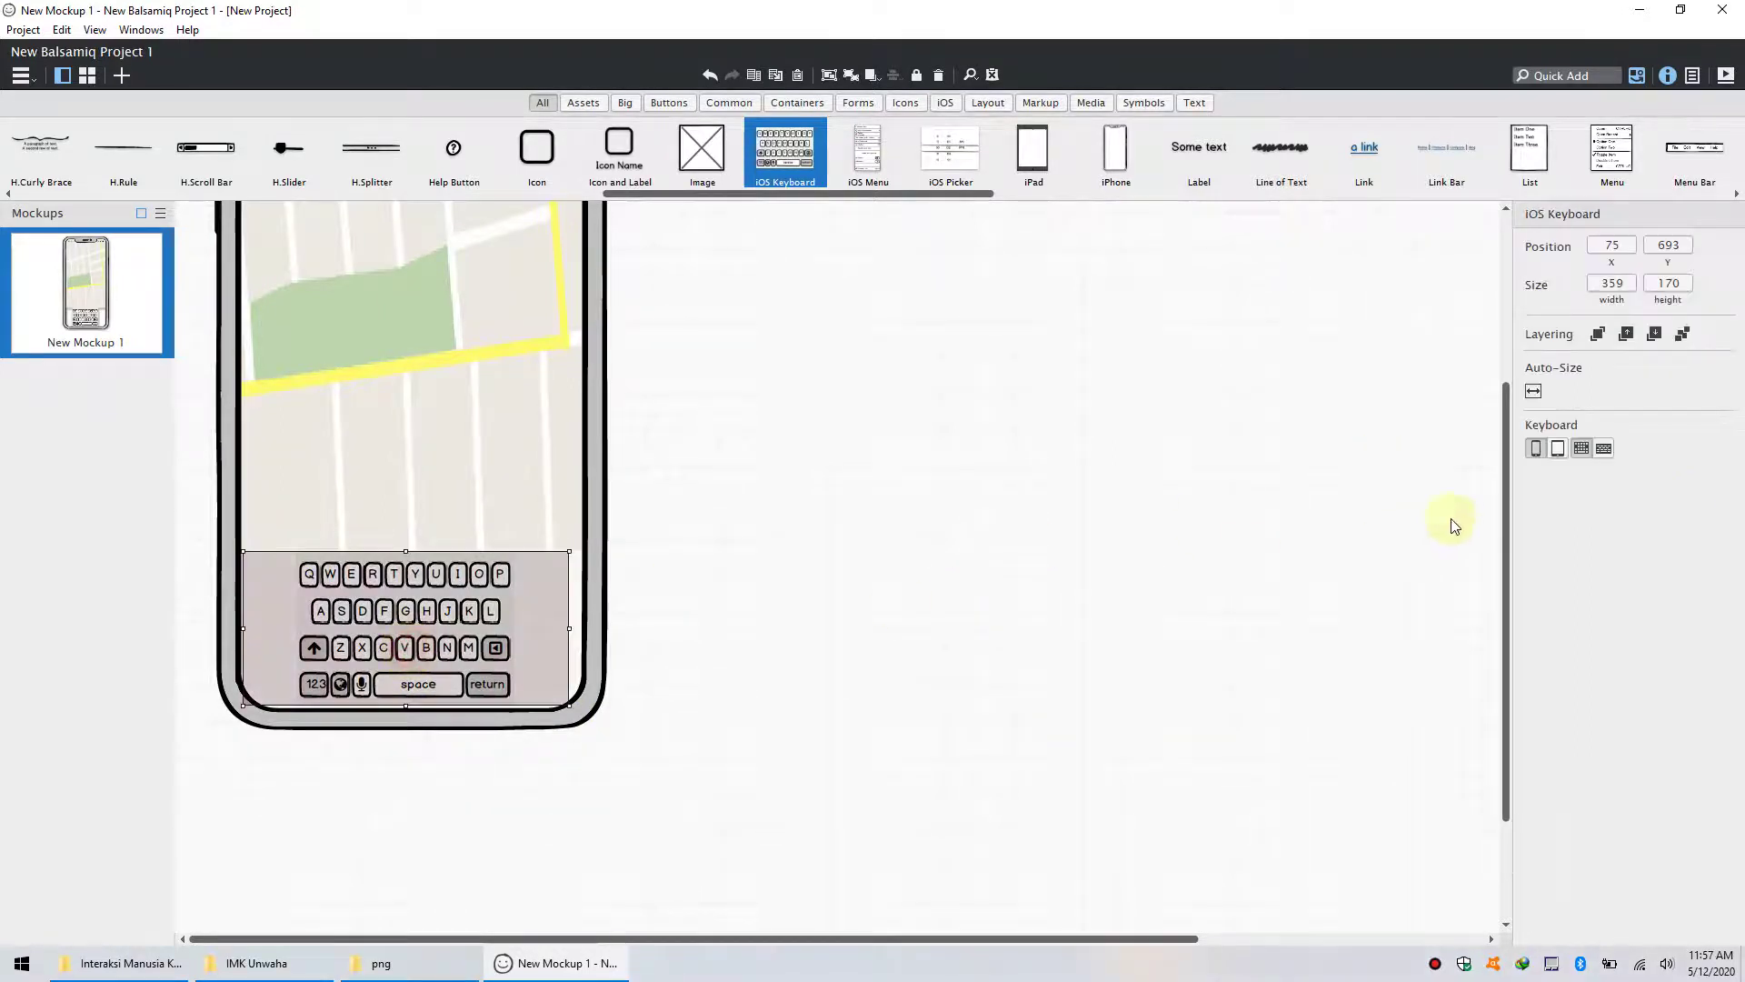
click(1604, 450)
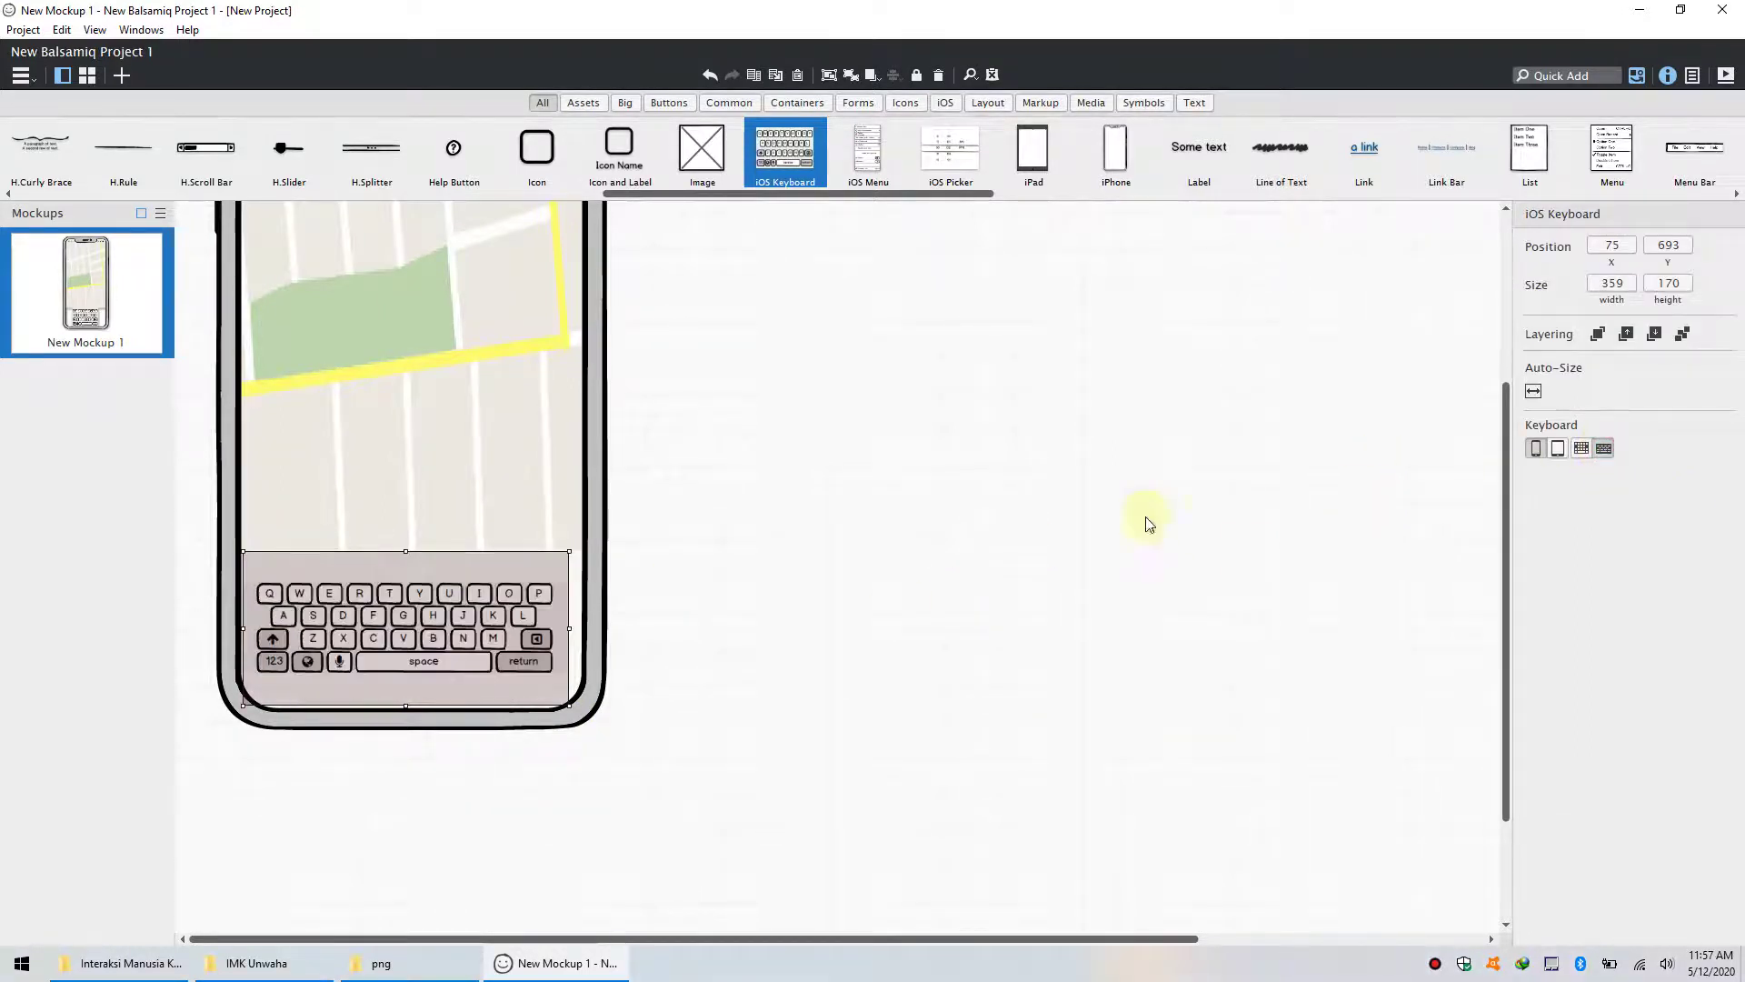
drag(569, 628, 577, 627)
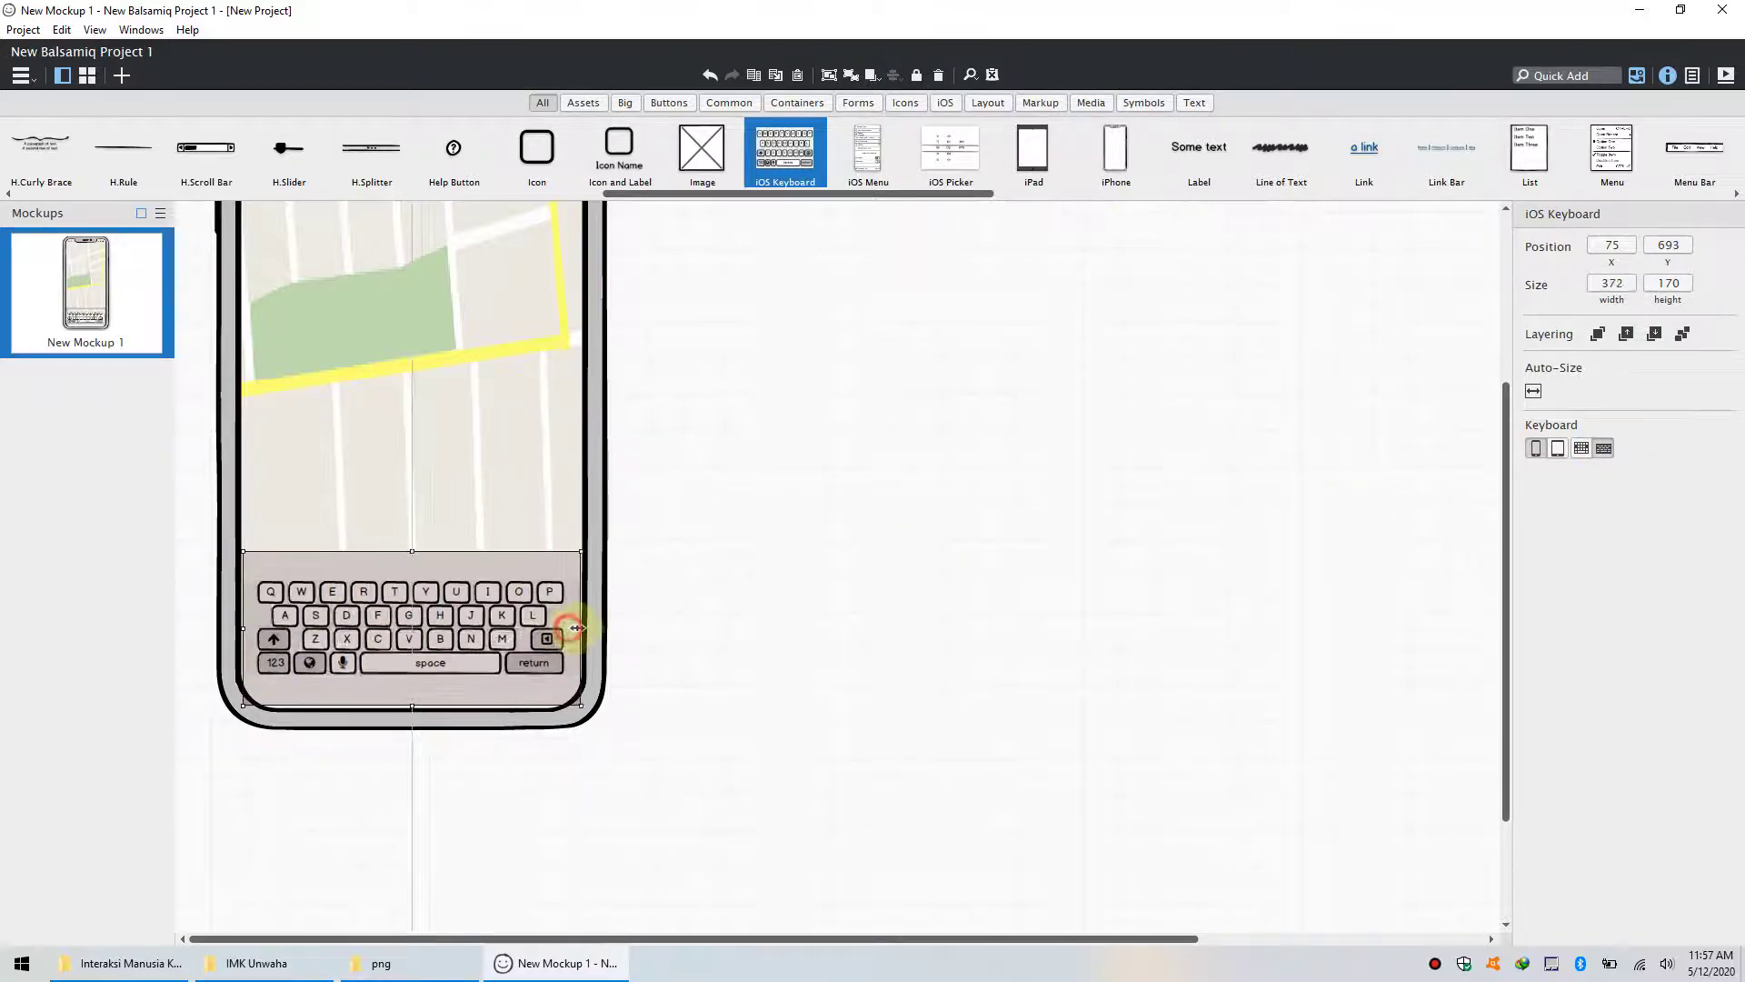
click(933, 585)
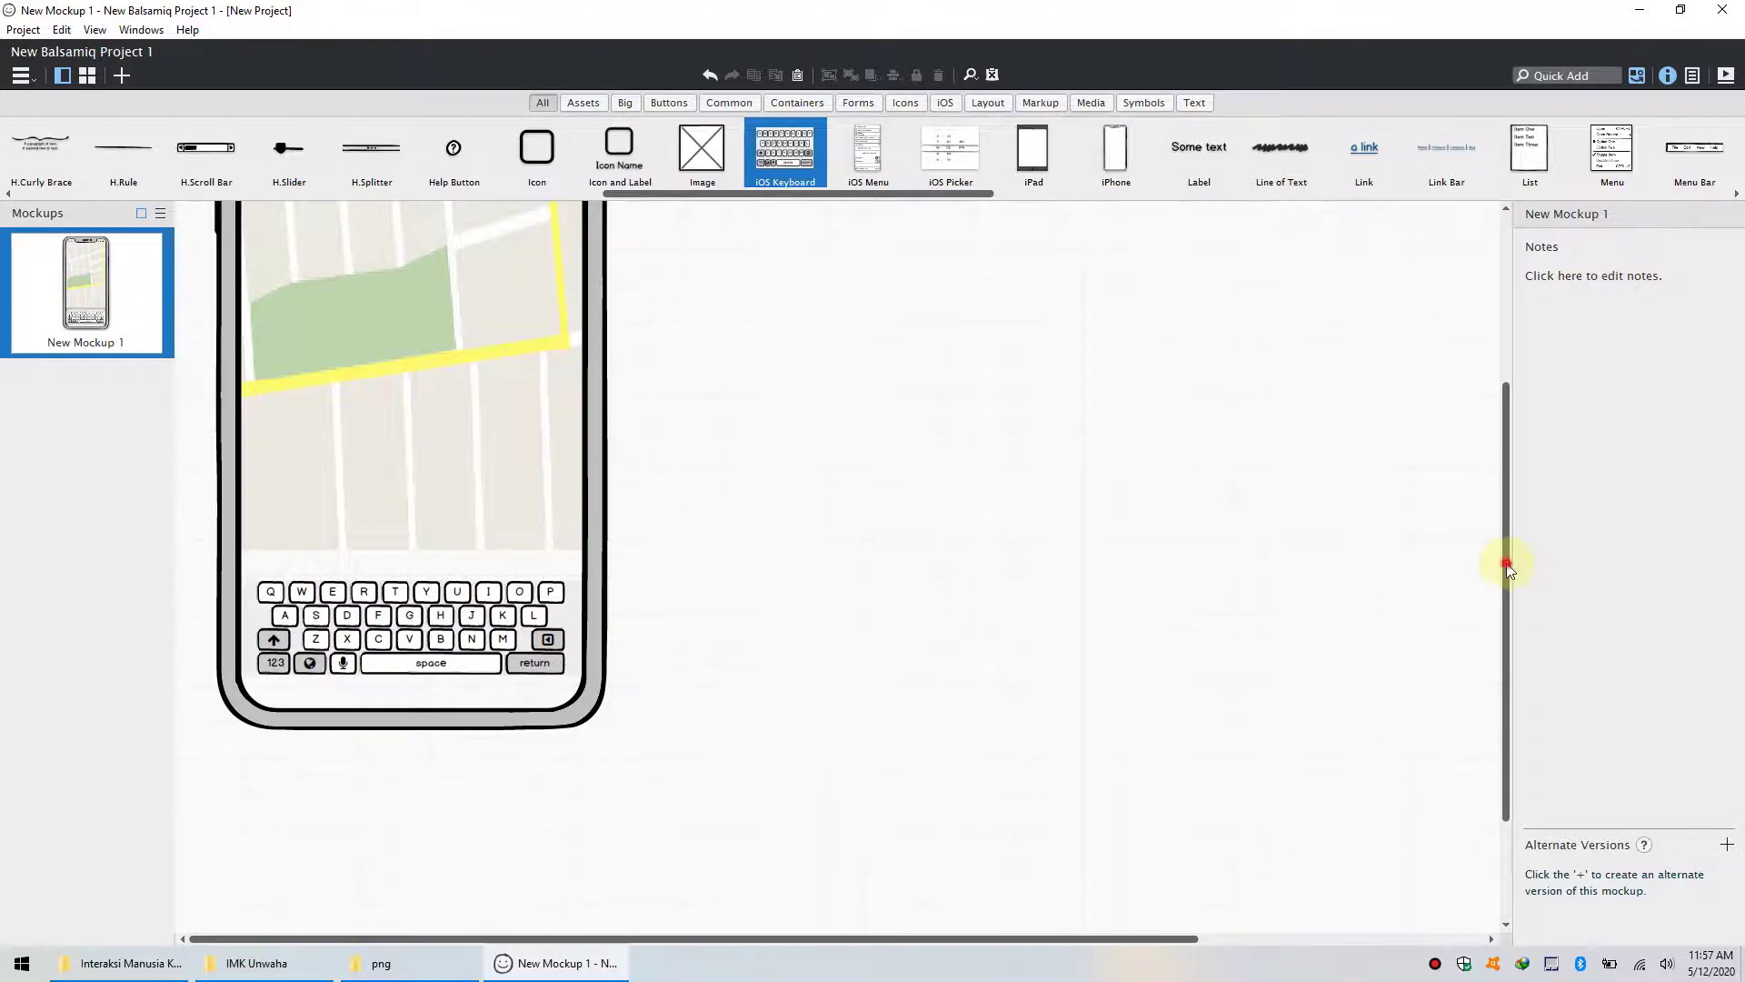
- Browse the UI library's Assets, Big, Common and Buttons categories, ending with all components listed
drag(1506, 568, 1520, 380)
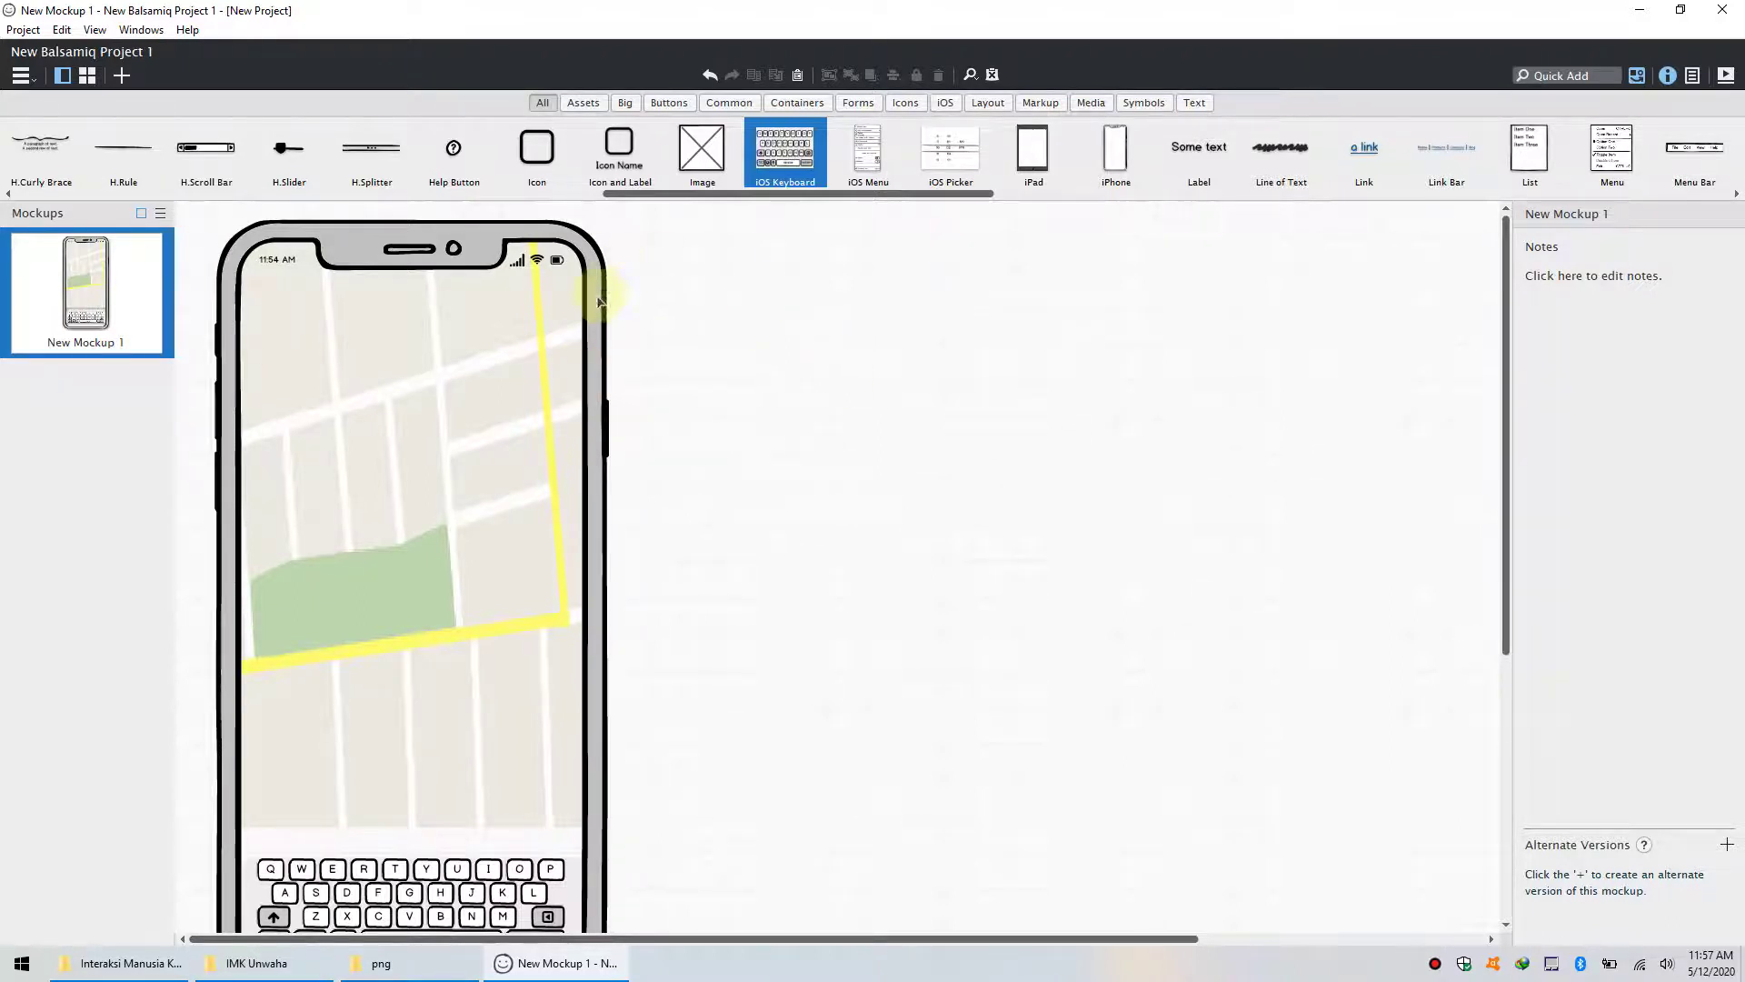
click(586, 102)
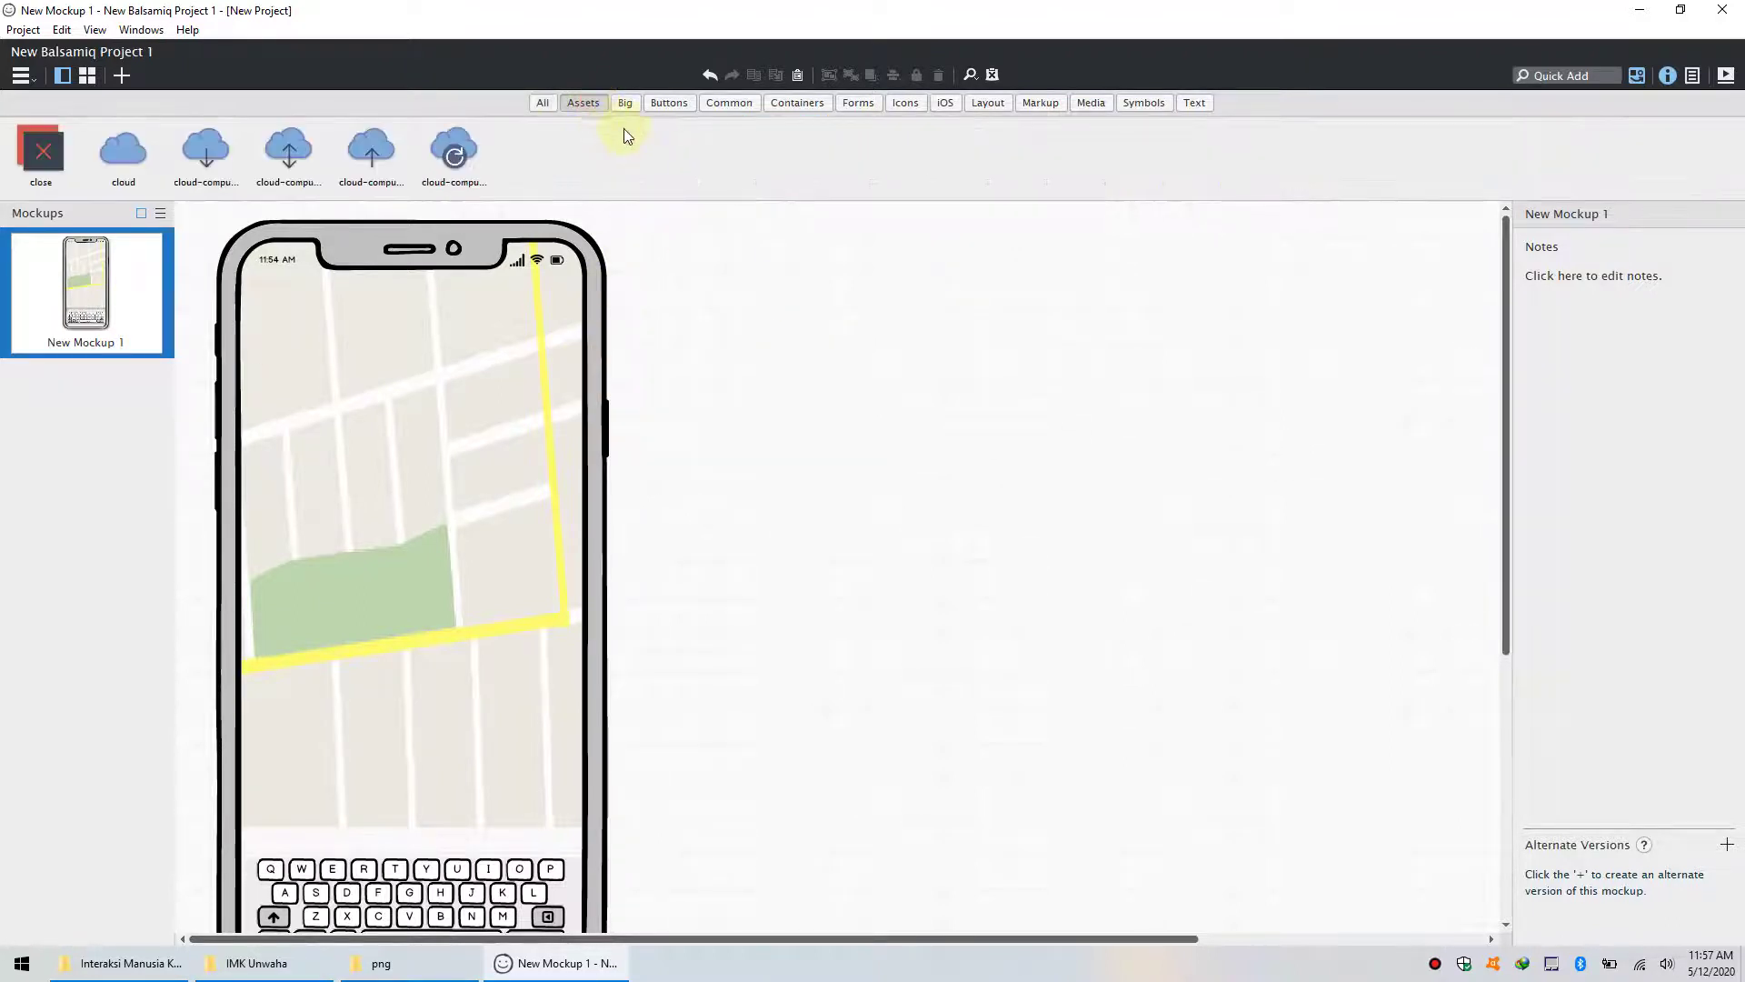
click(629, 108)
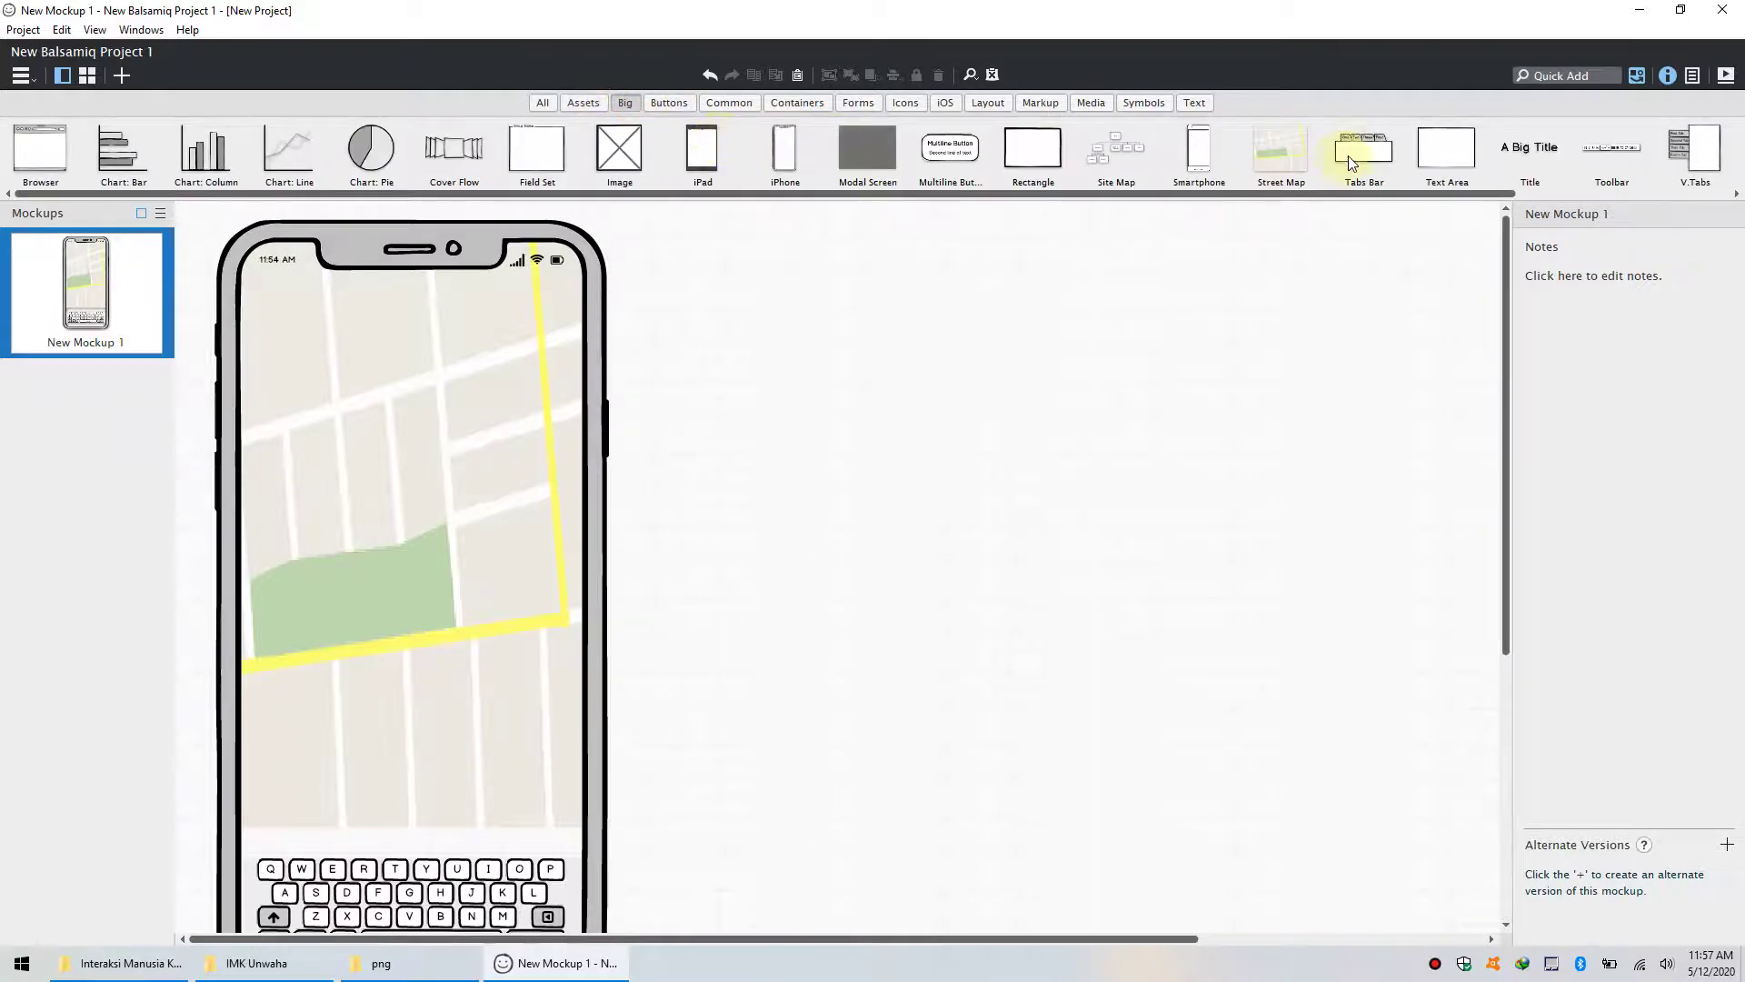
click(730, 104)
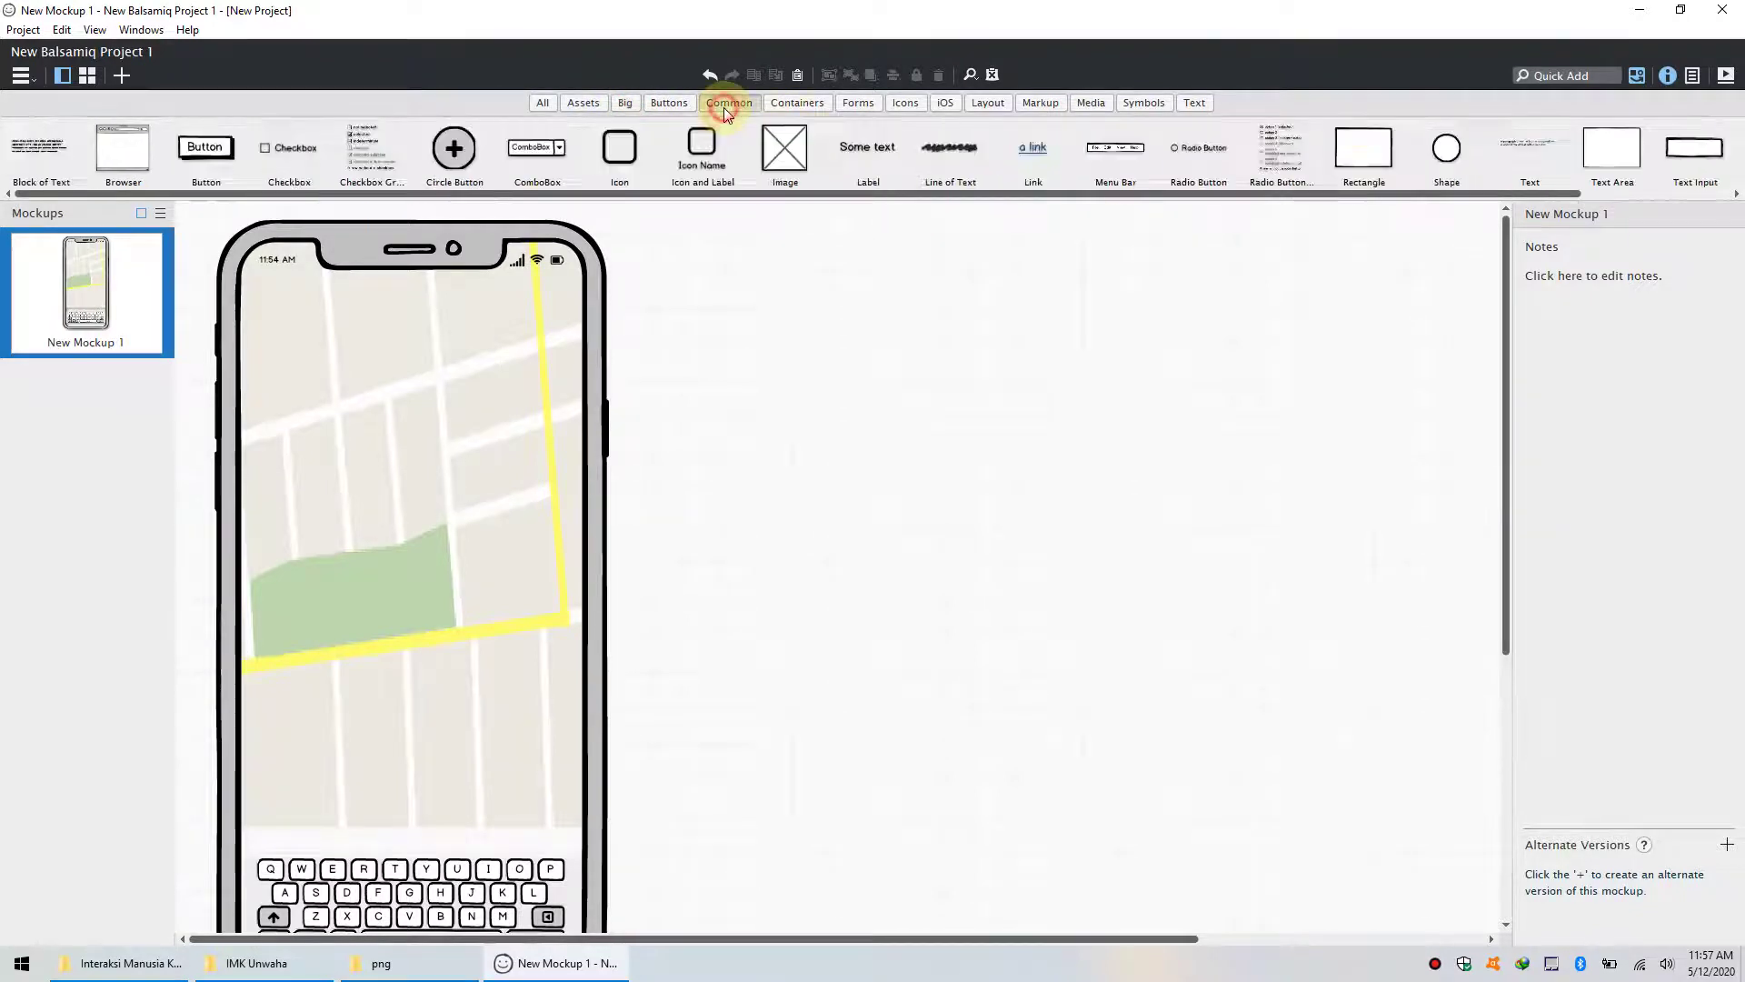
click(681, 111)
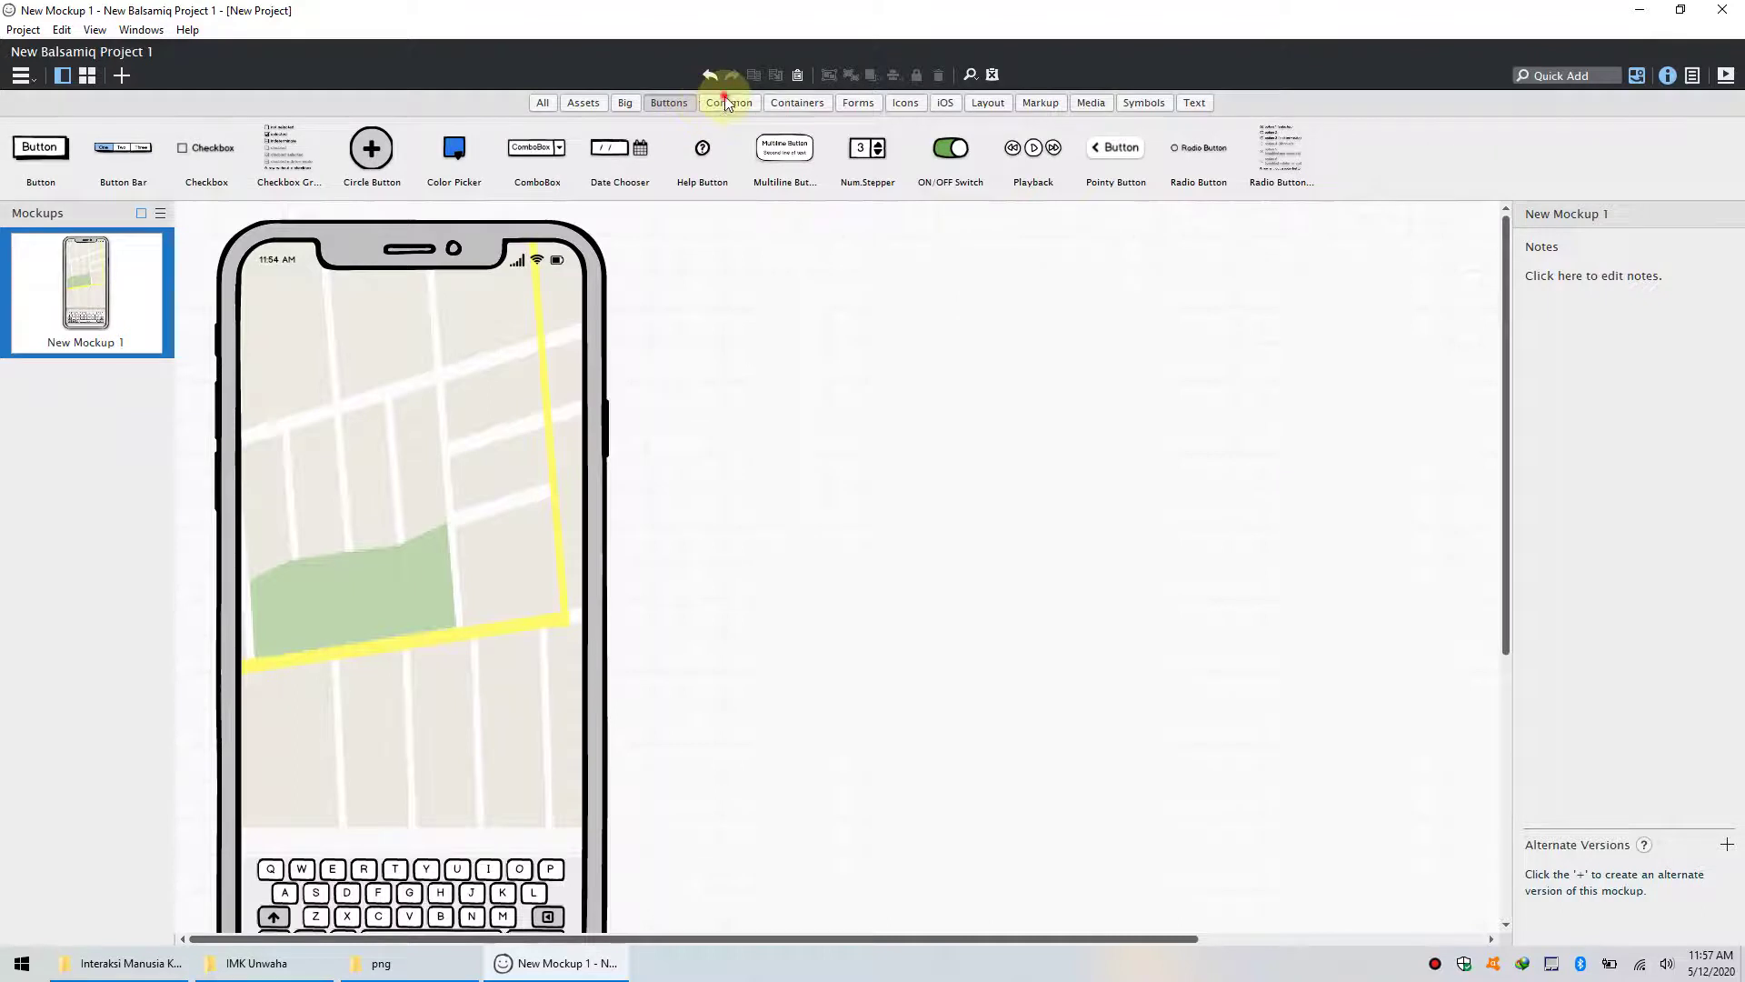
click(728, 103)
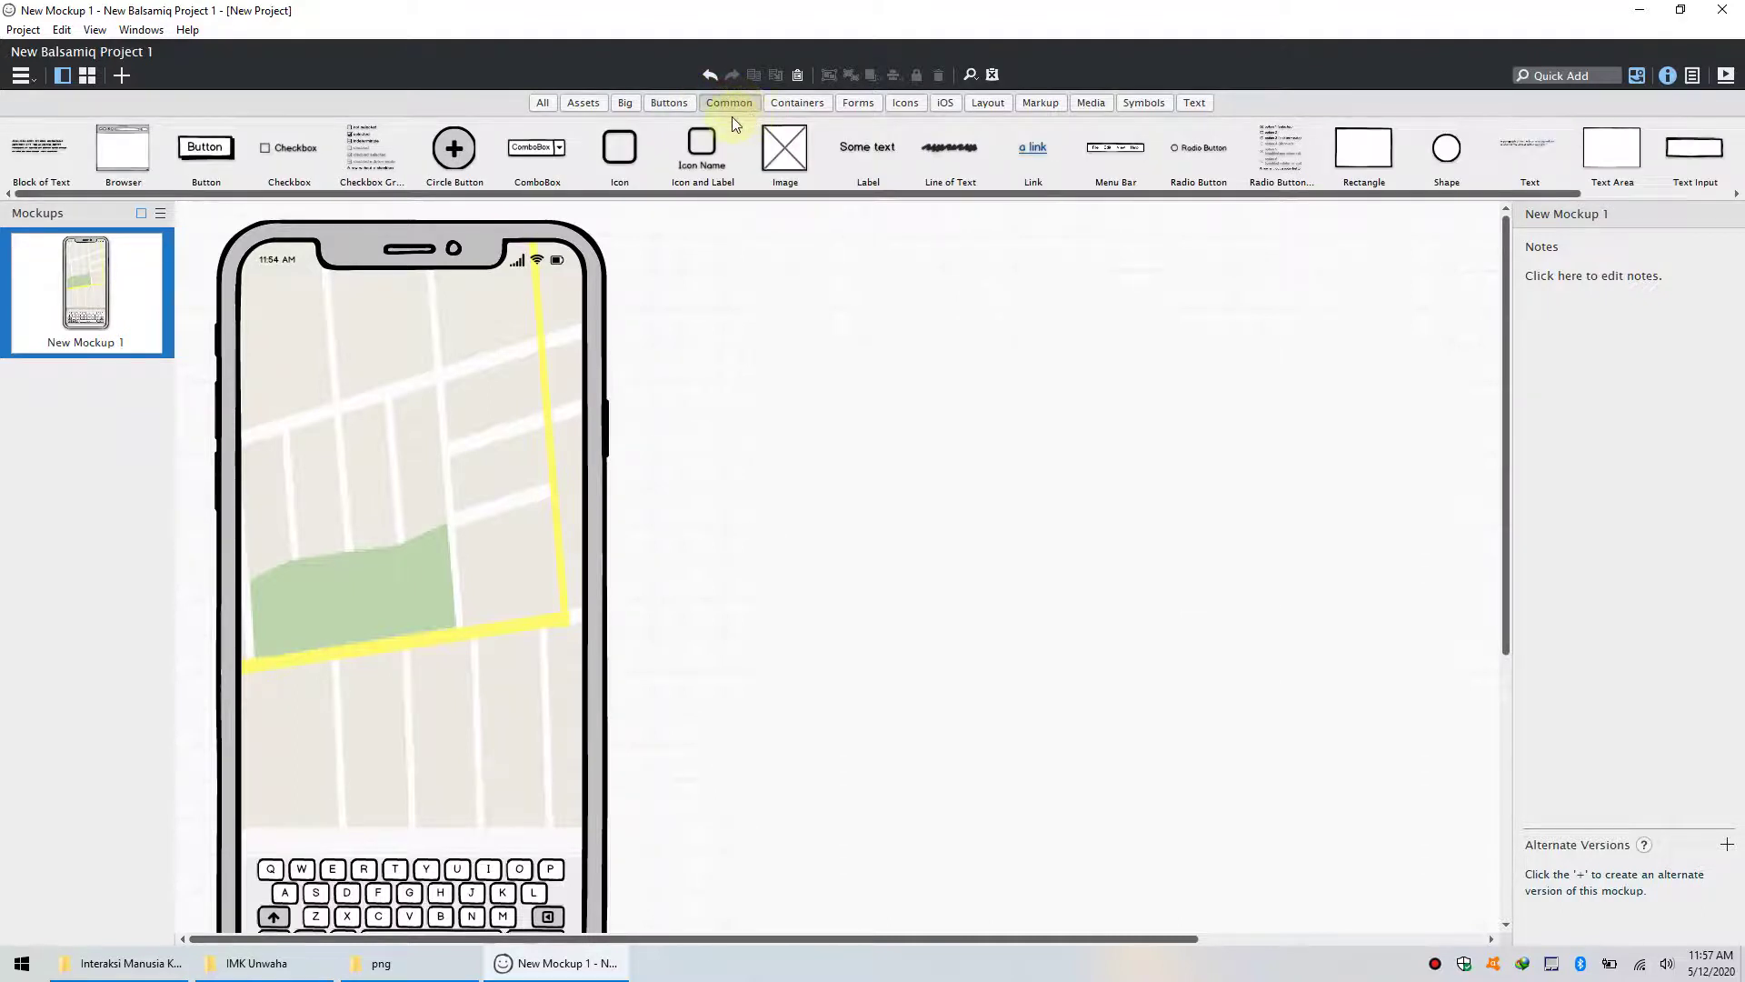
click(689, 106)
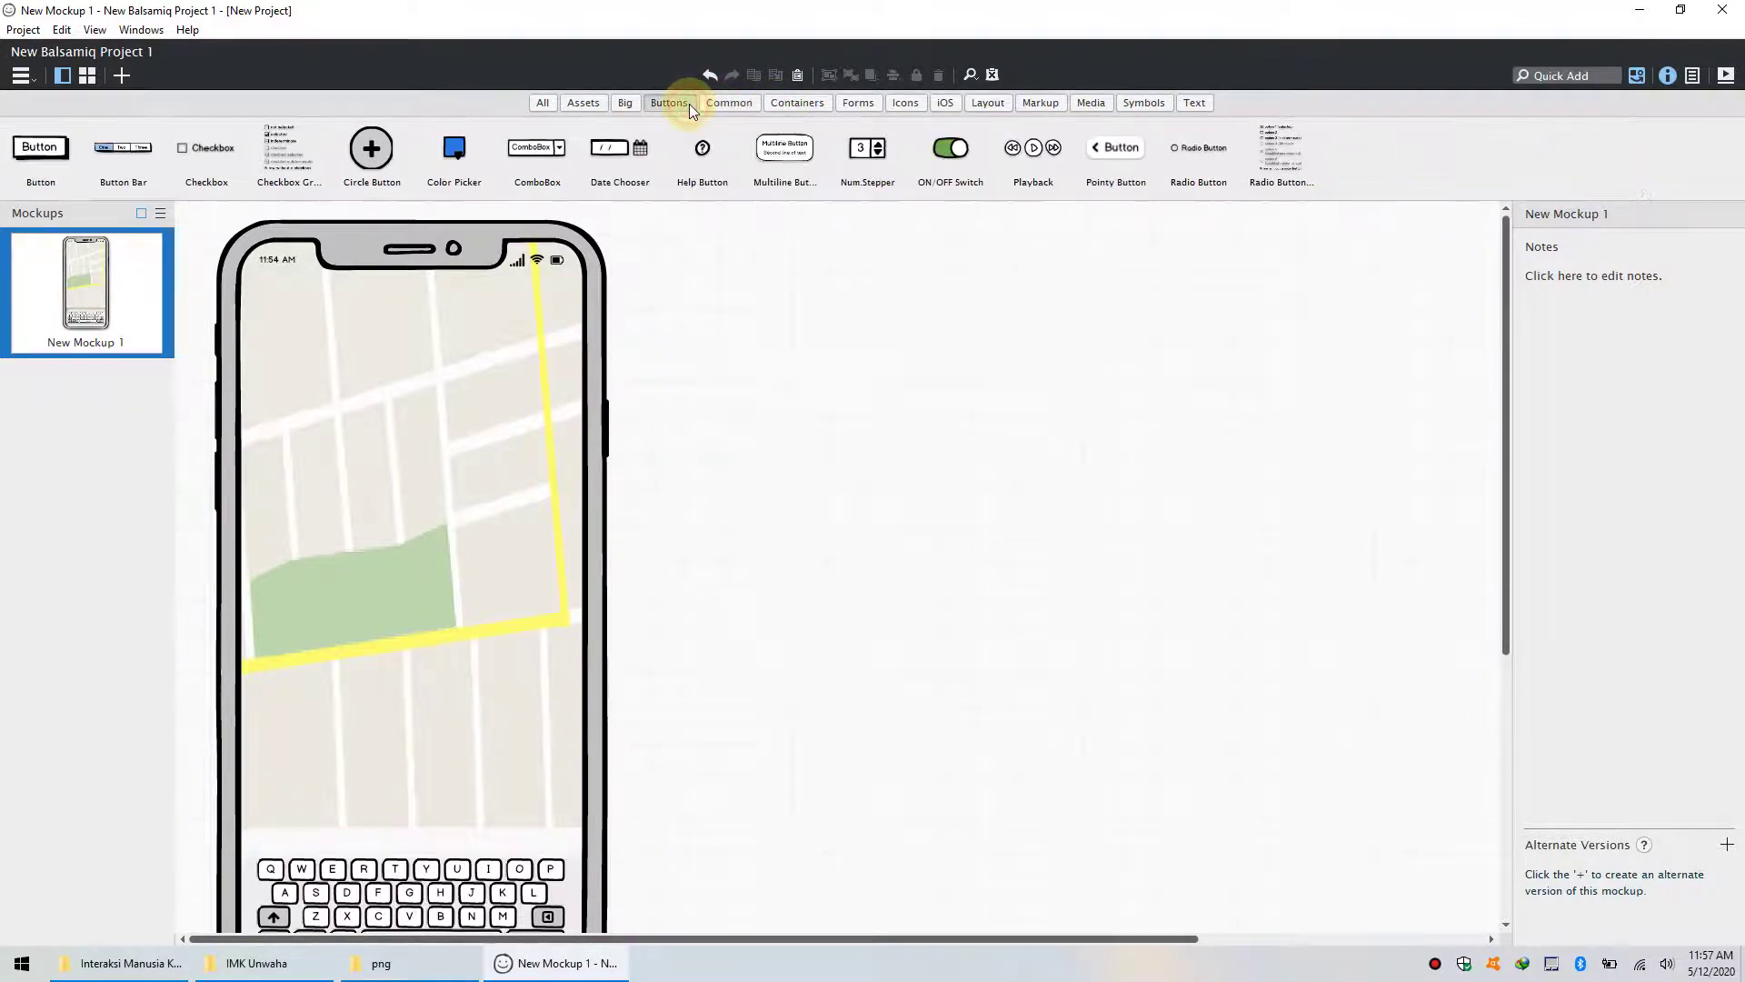
click(544, 105)
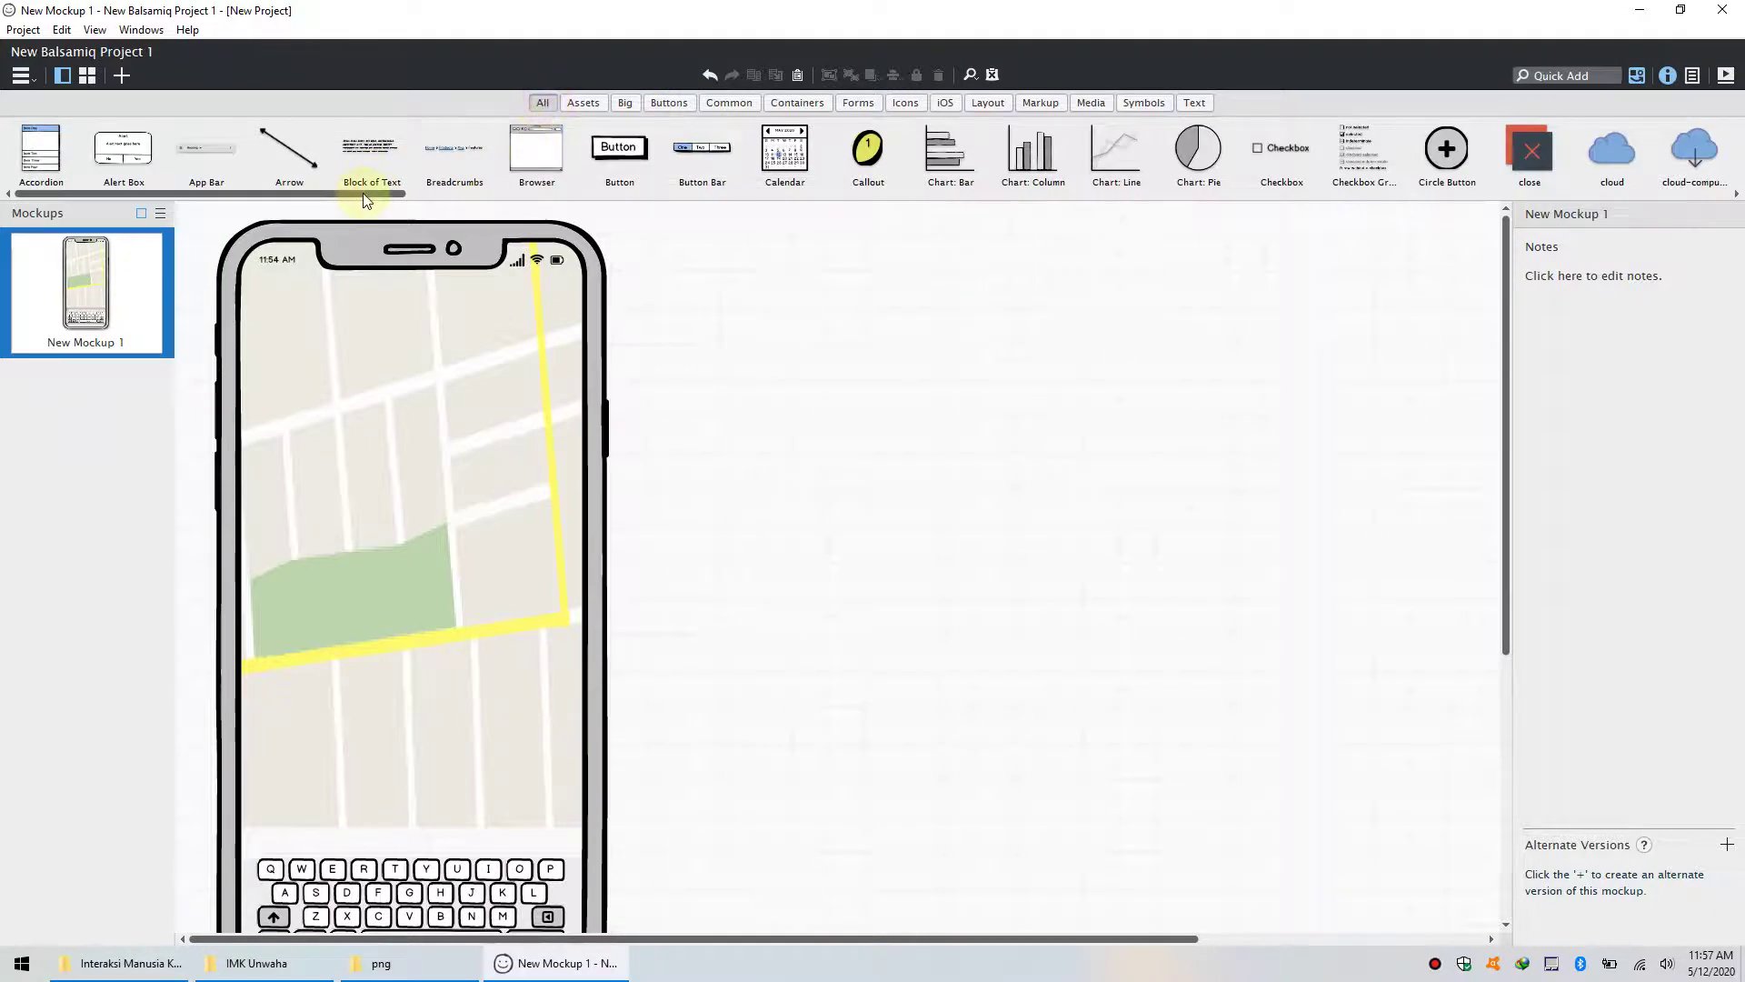
- Add a Browser component beside the iPhone at about 489, 32 and enlarge it to about 952 by 765
drag(537, 150, 616, 233)
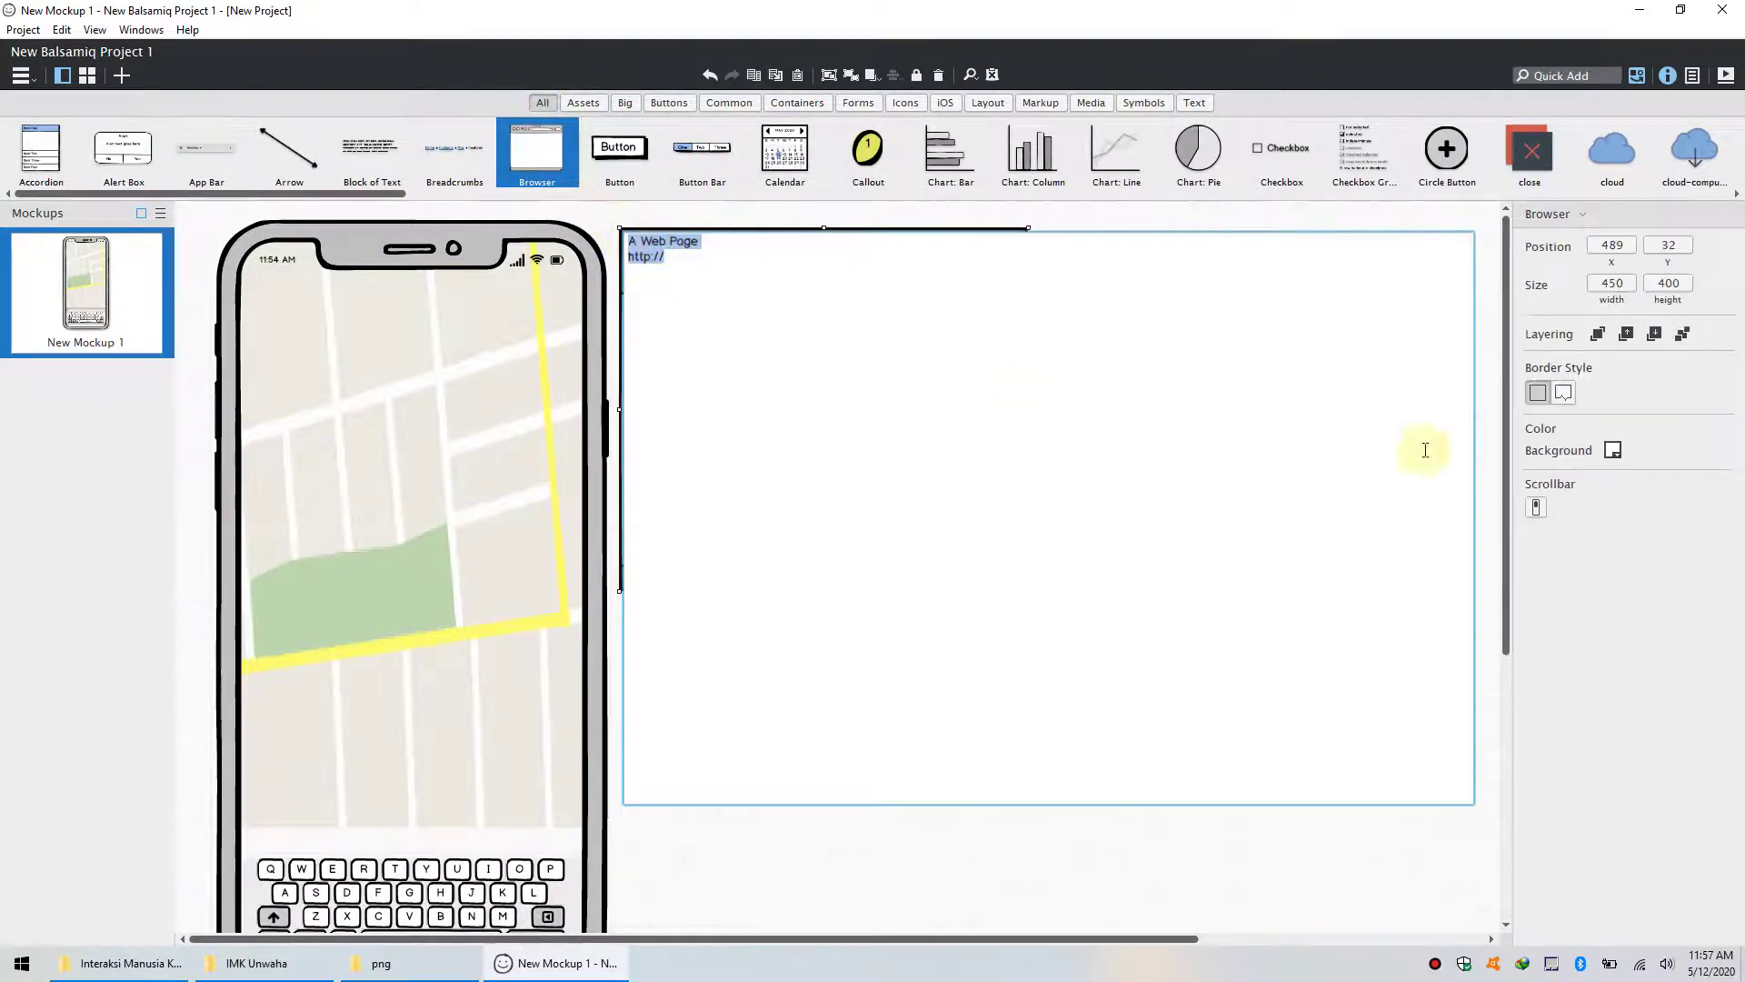
click(1434, 850)
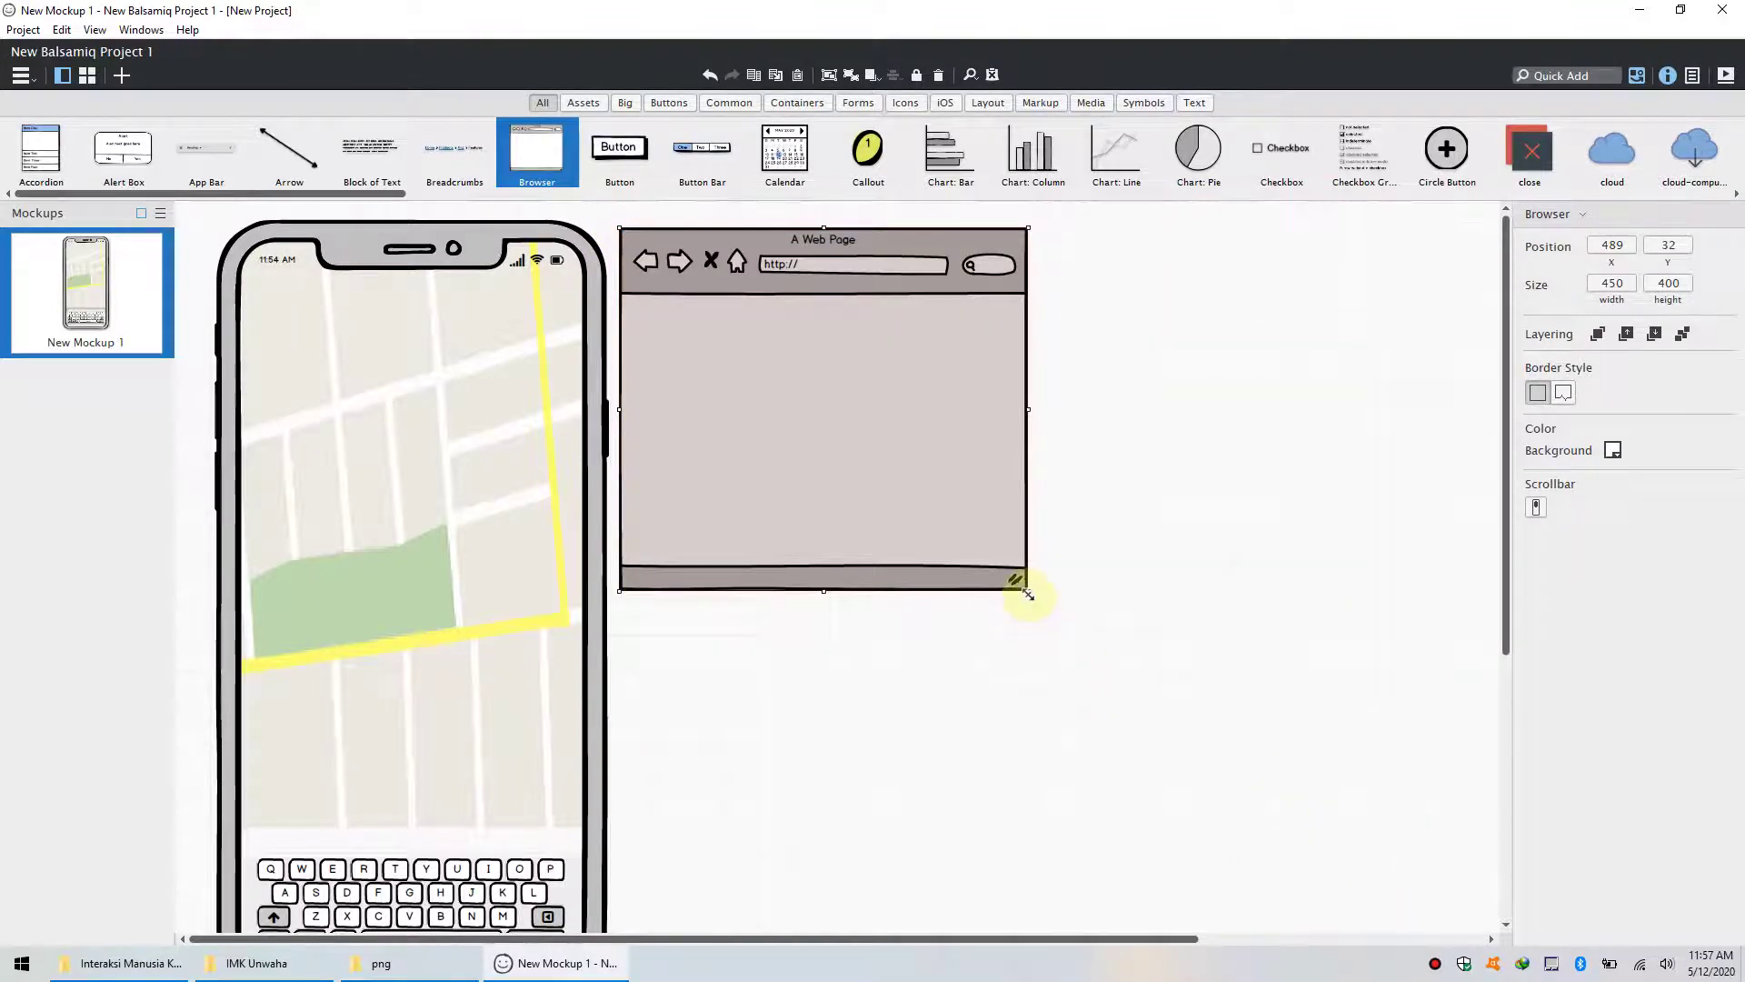
drag(1028, 590, 1483, 921)
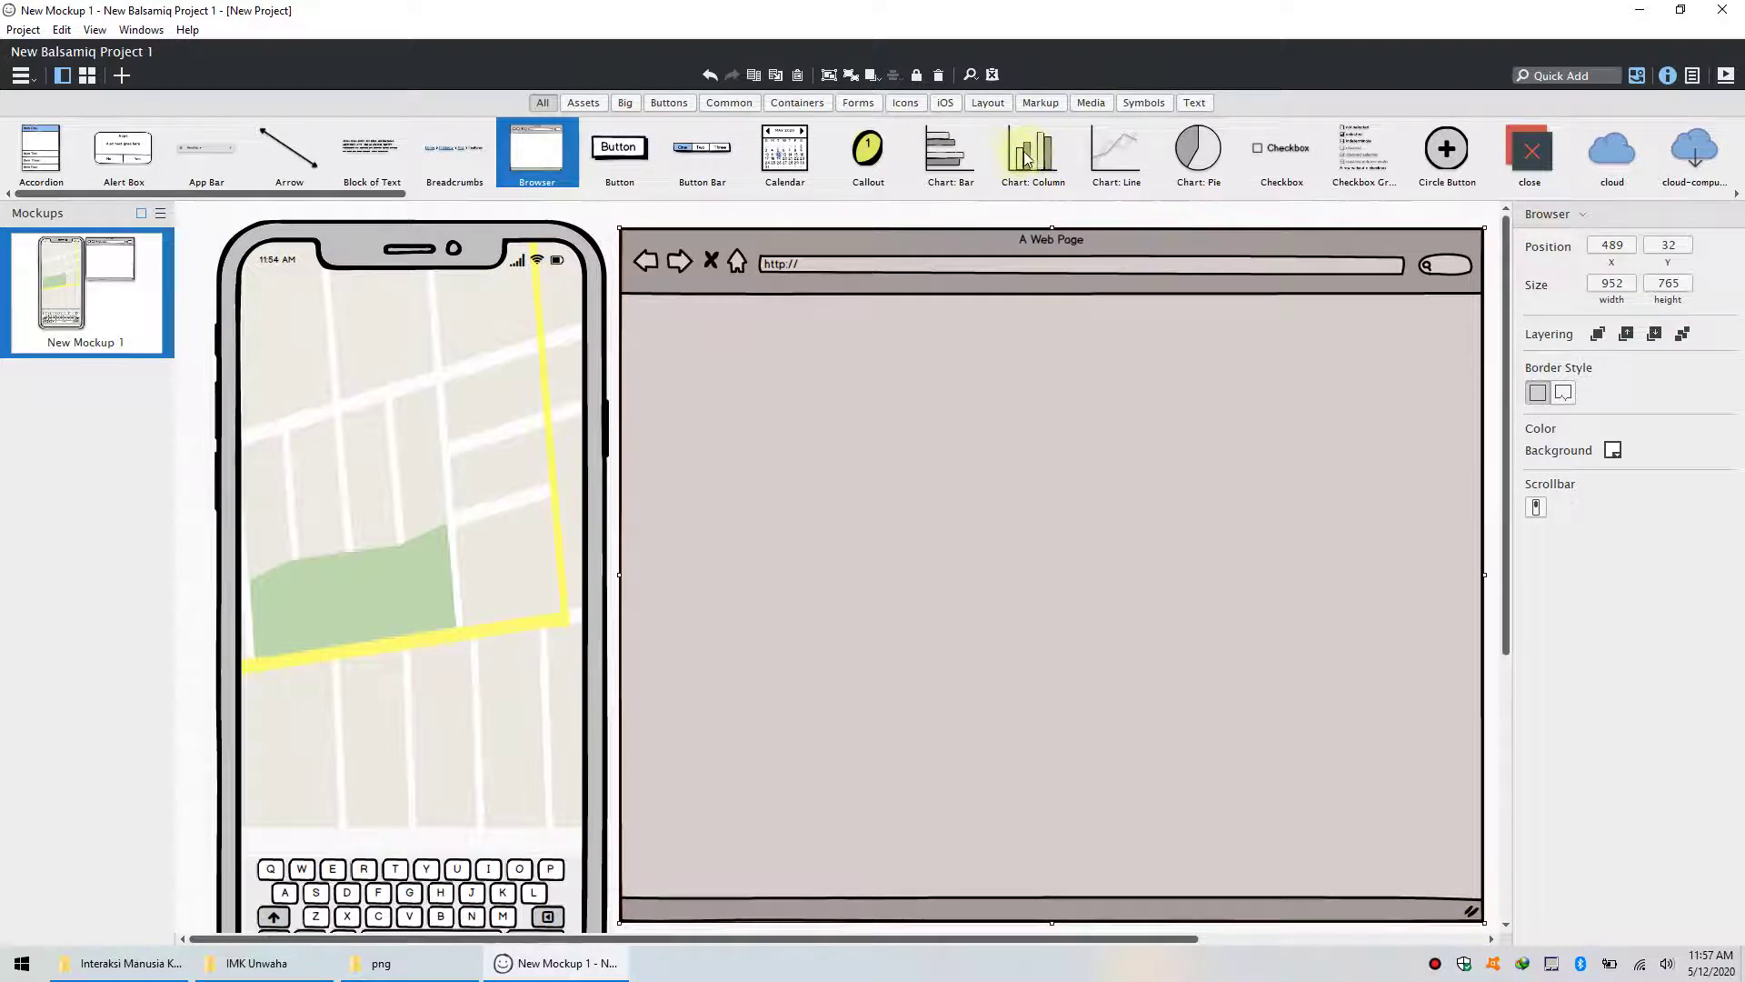
- Add a column chart inside the browser at about 516, 126 and enlarge it to about 552 by 376
drag(1031, 154, 647, 320)
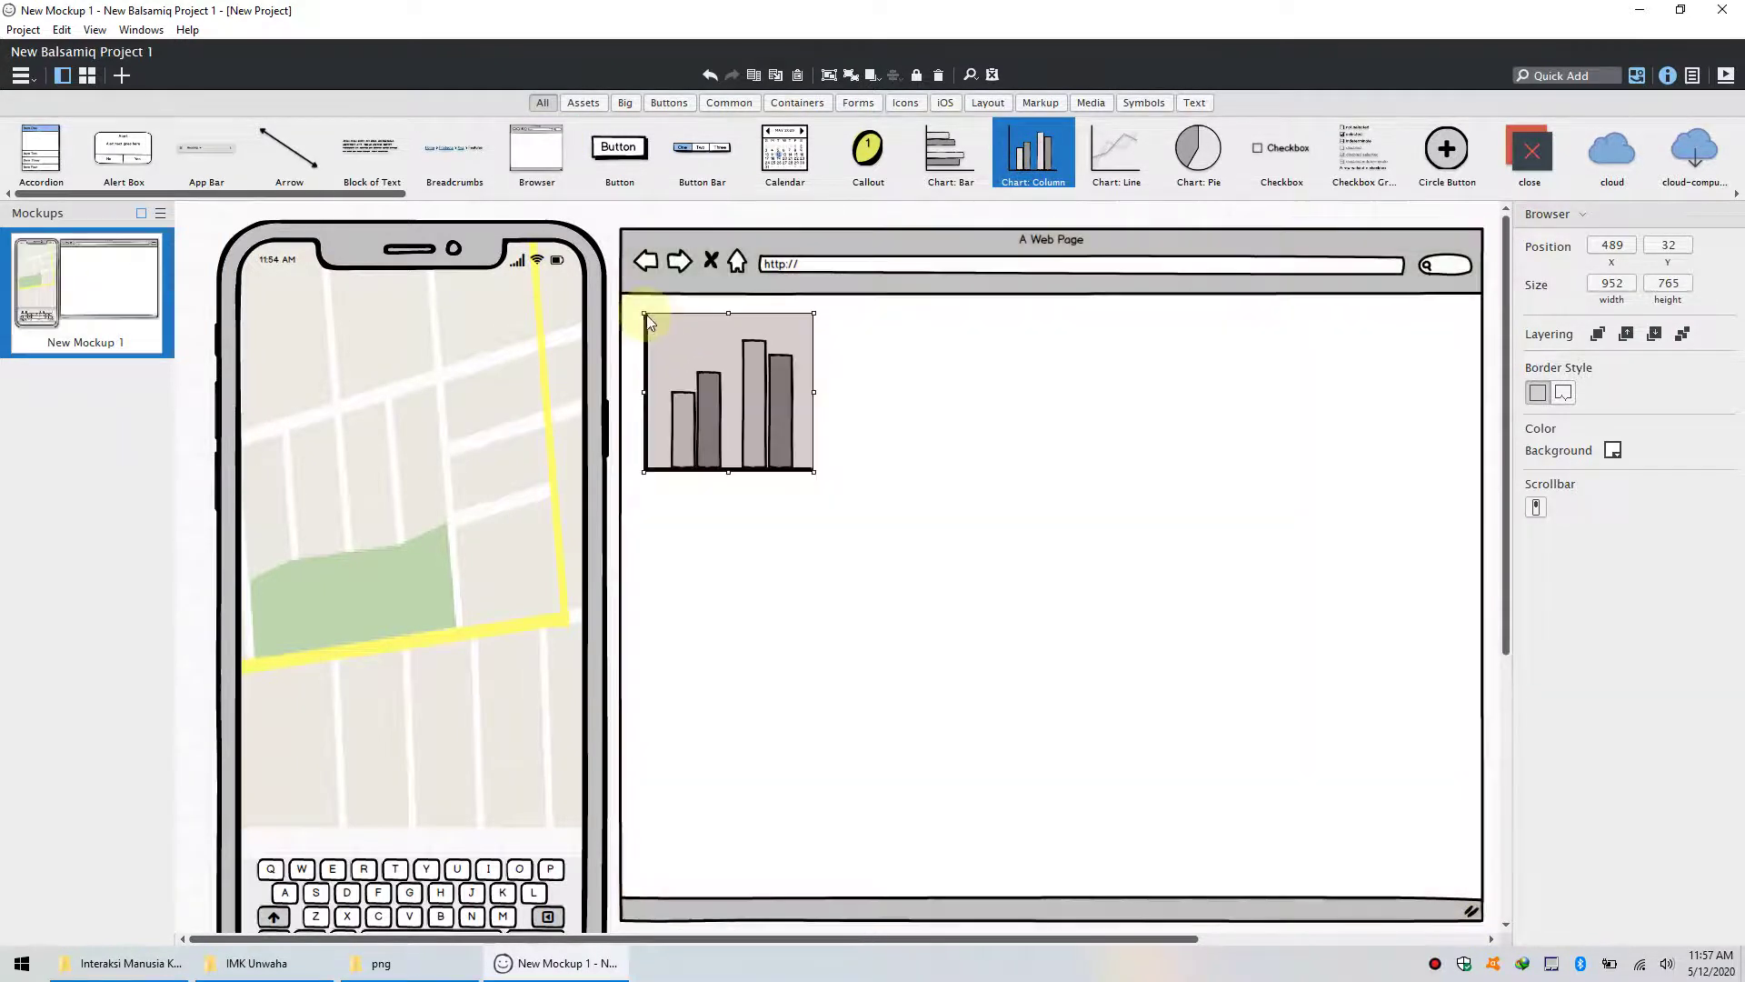
drag(811, 471, 1146, 656)
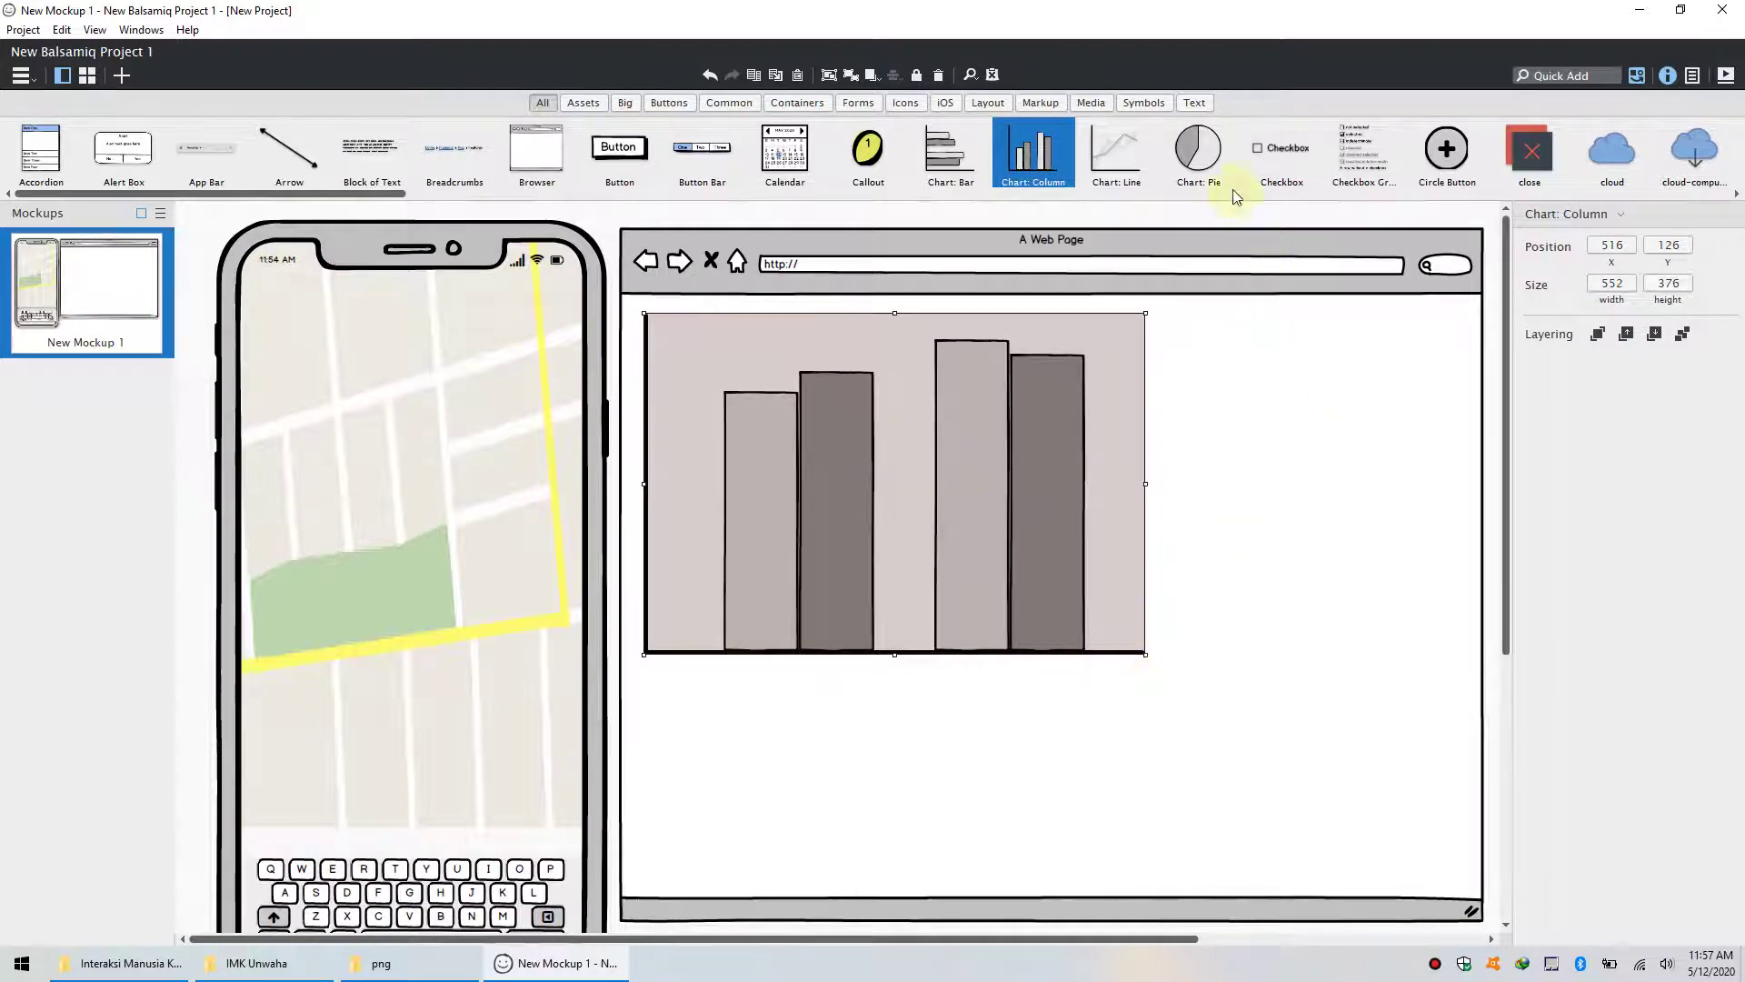
- Add a pie chart inside the browser at about 1125, 126 and enlarge it to about 268 by 257
drag(1198, 152, 1244, 318)
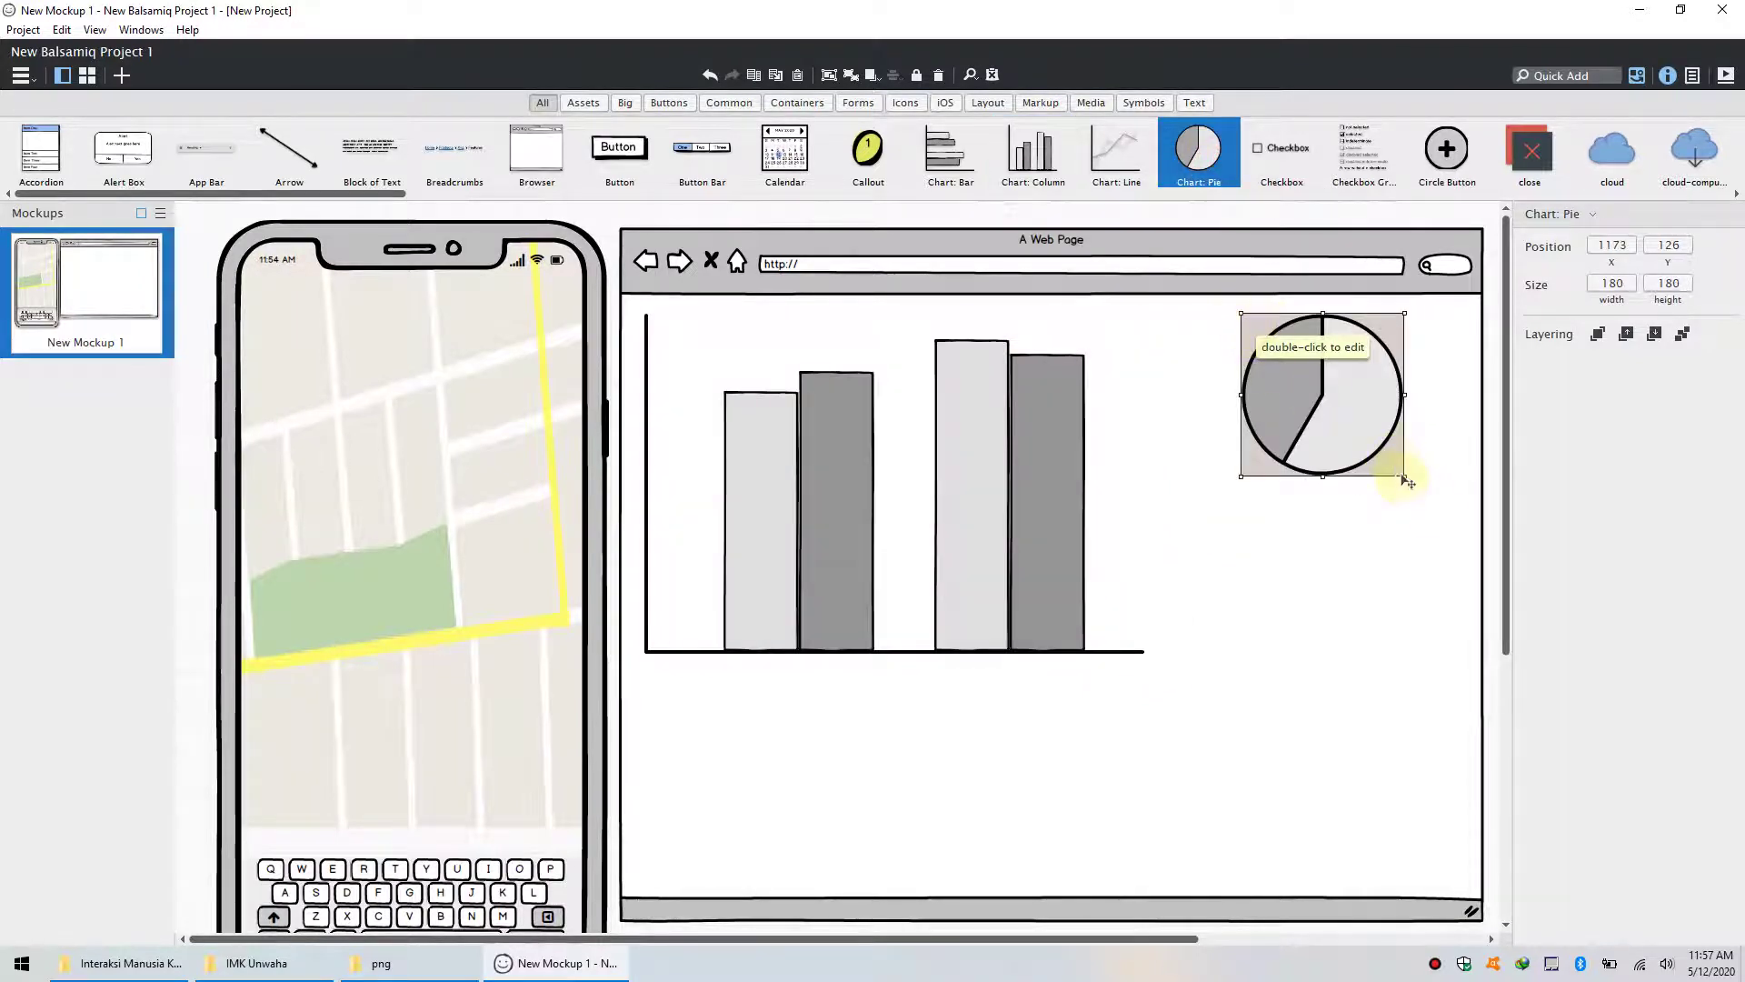
drag(1404, 476, 1326, 480)
click(1364, 482)
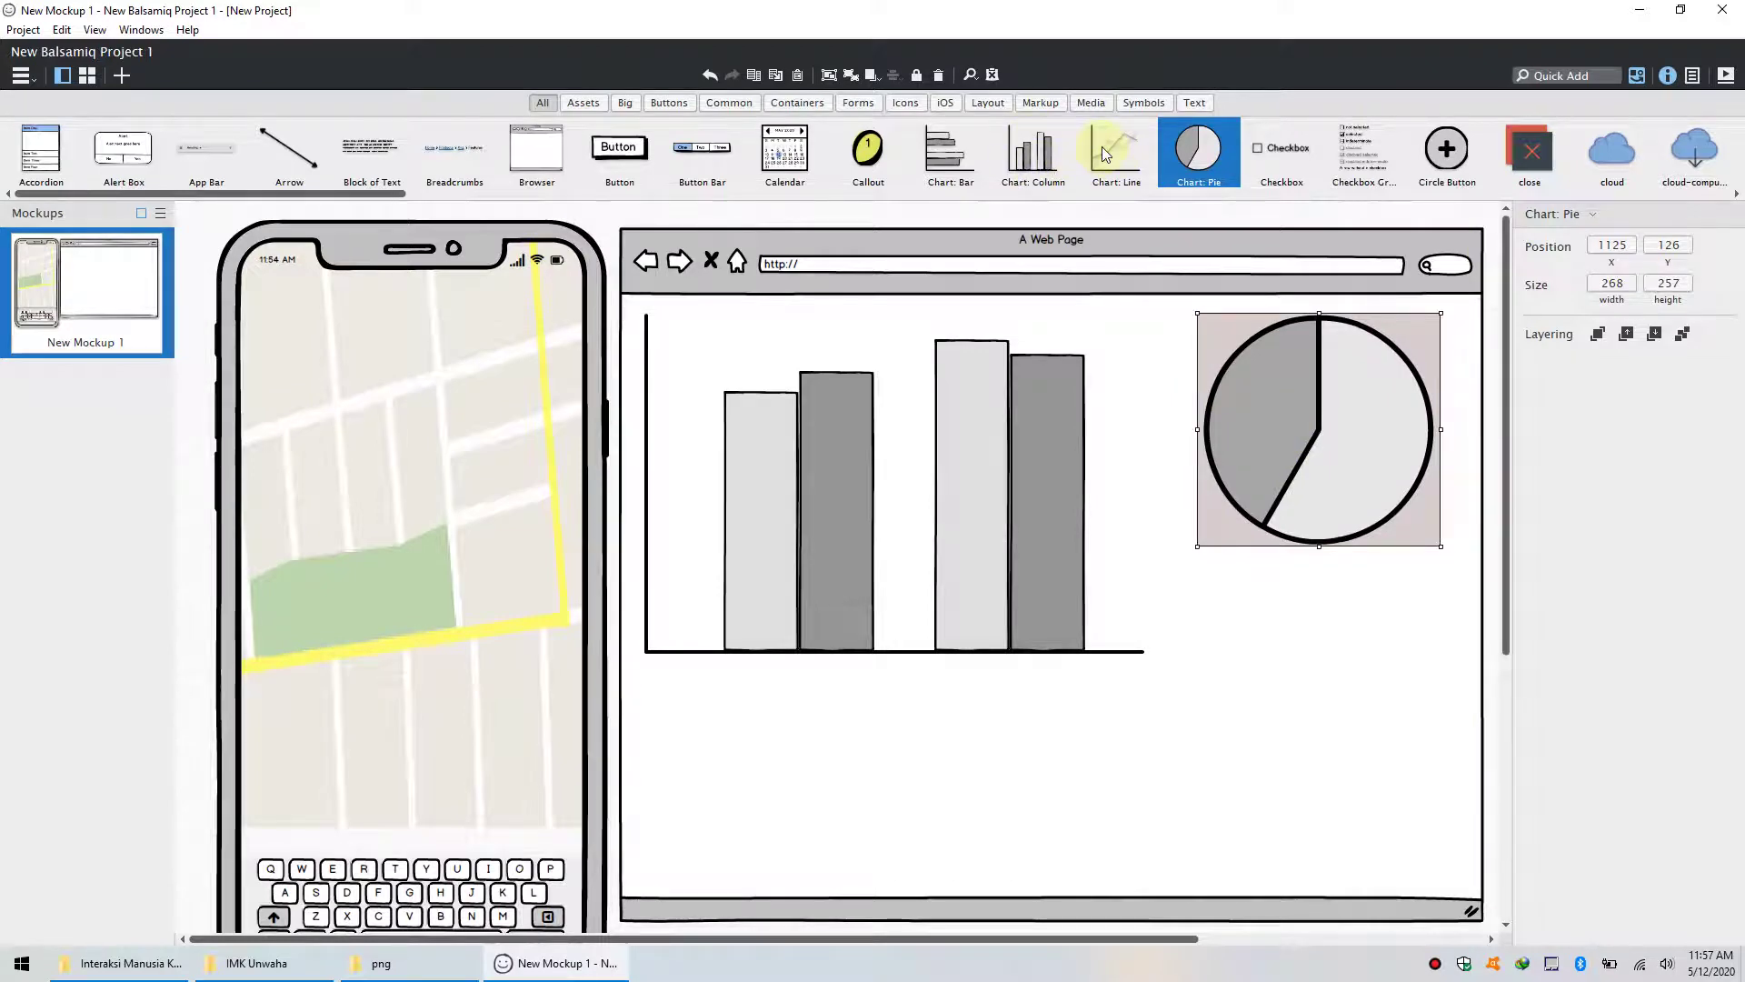
- Add a line chart below the pie chart at about 1135, 418 and enlarge it to about 281 by 290
drag(1105, 152, 1260, 660)
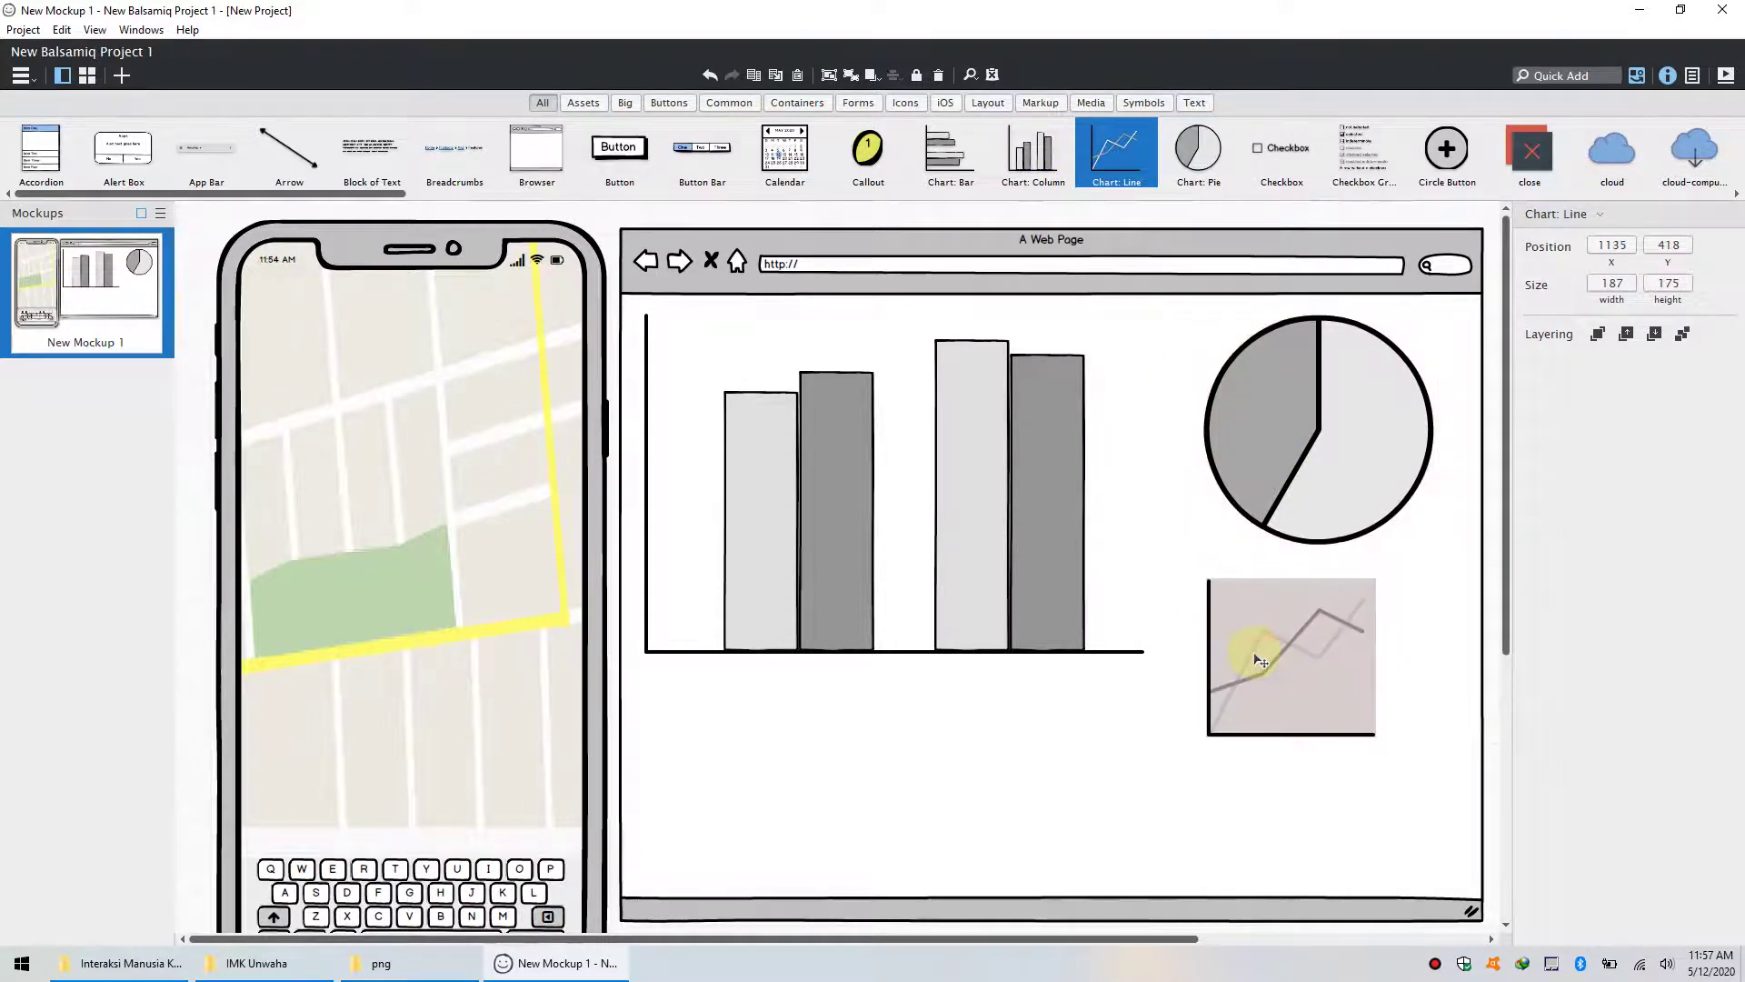
drag(1376, 736, 1459, 841)
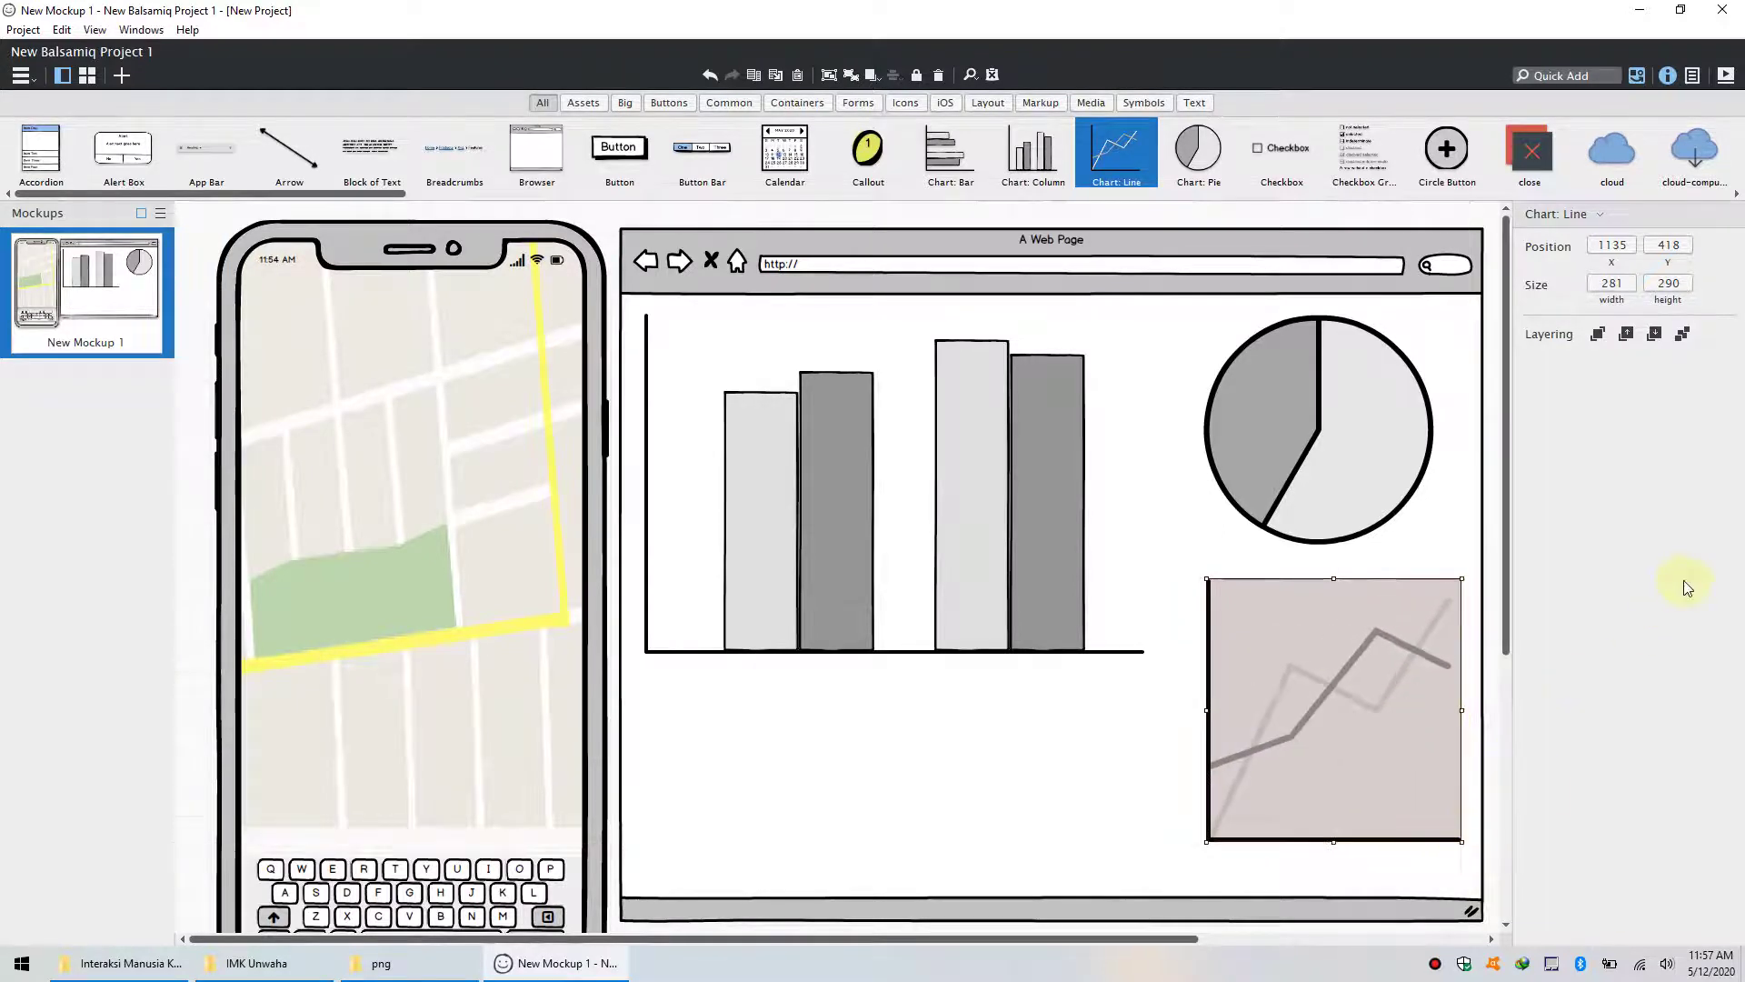
click(1324, 241)
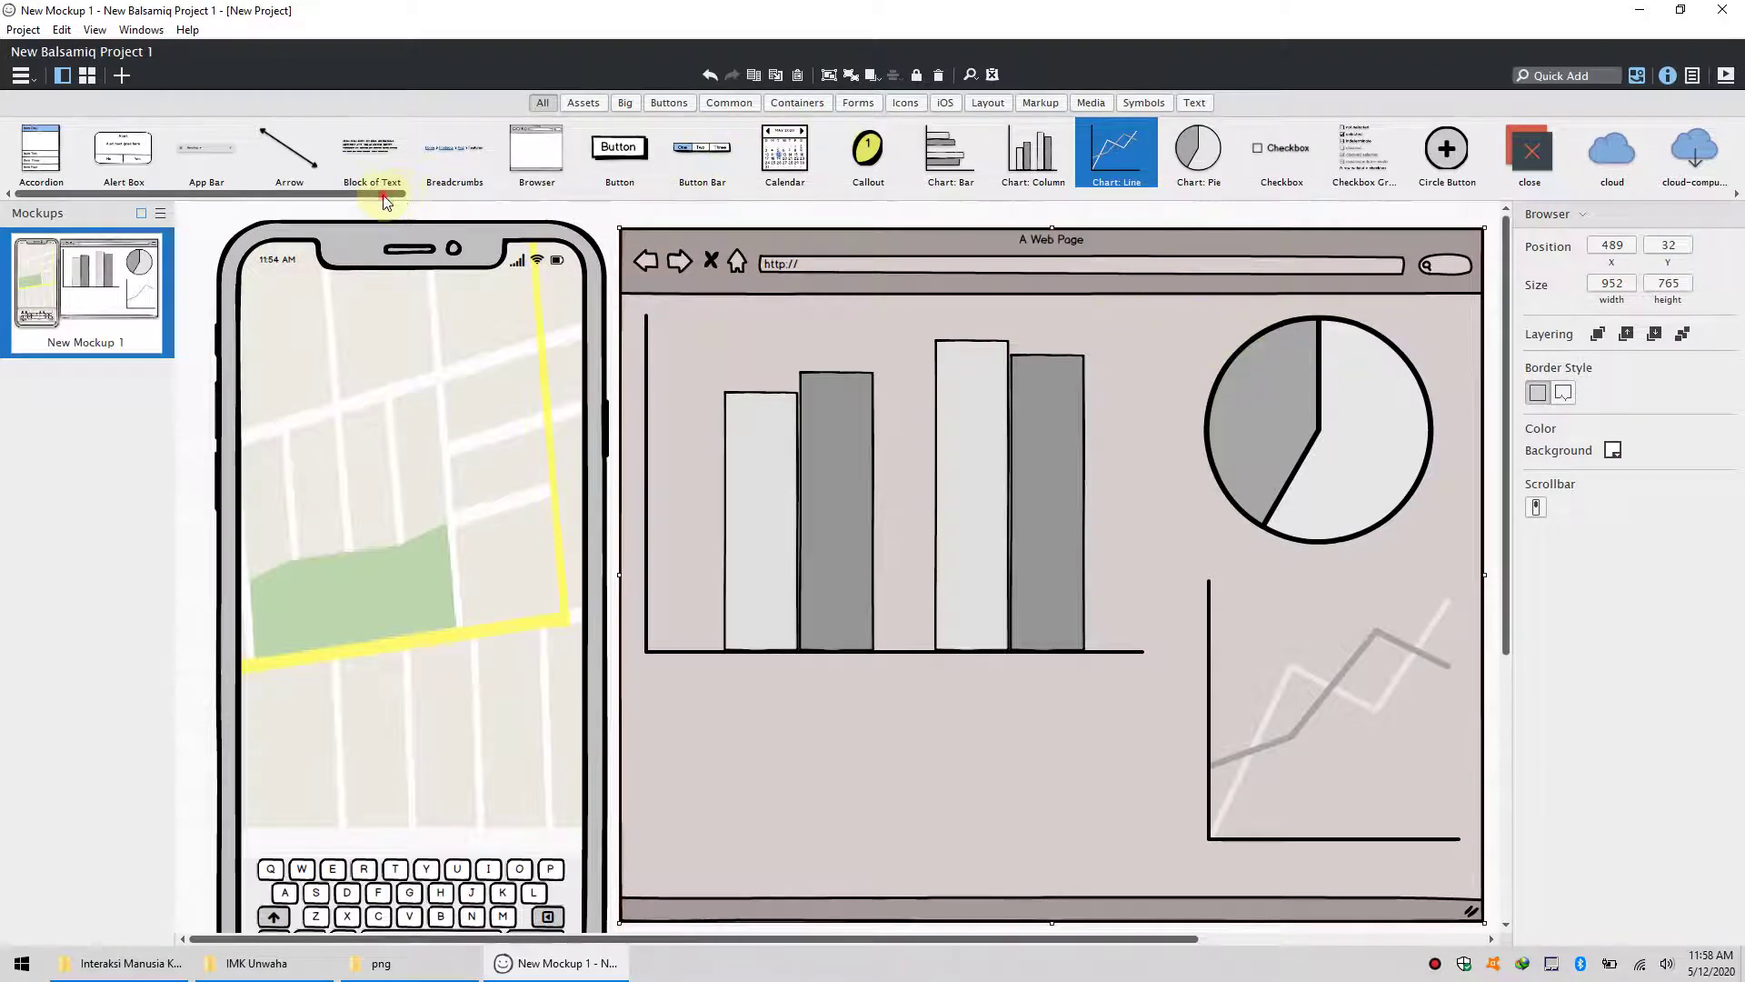
drag(381, 192, 1504, 327)
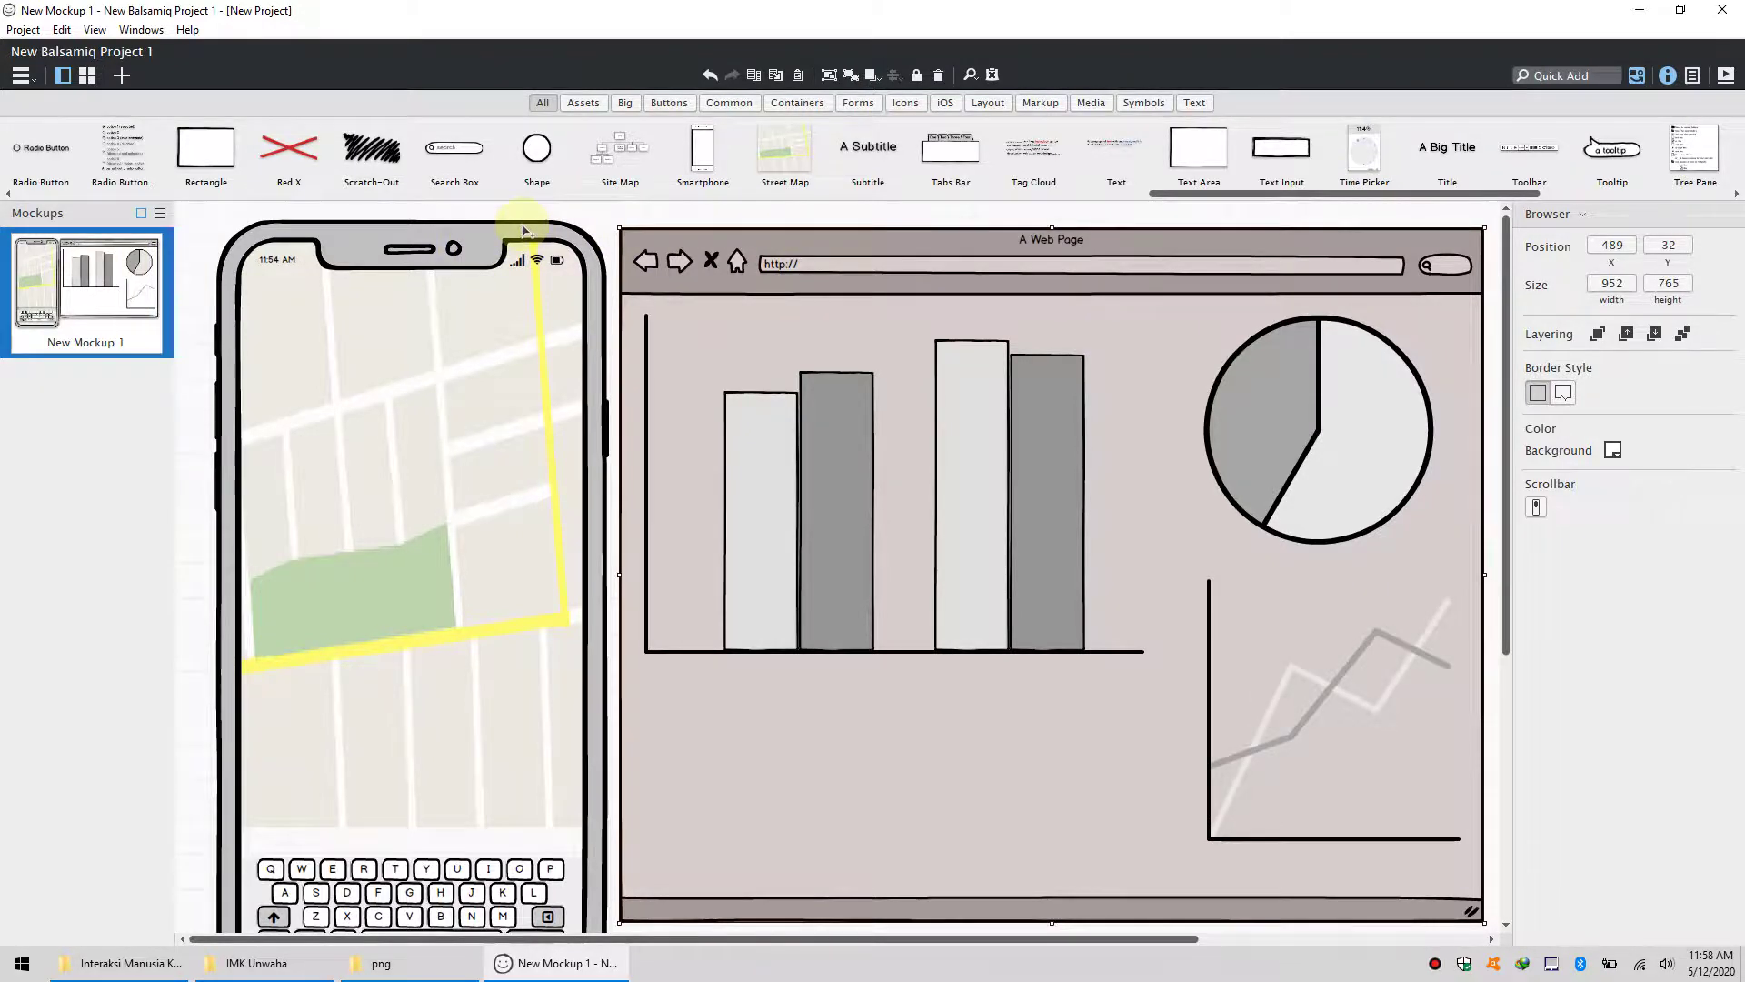
key(ctrl+s)
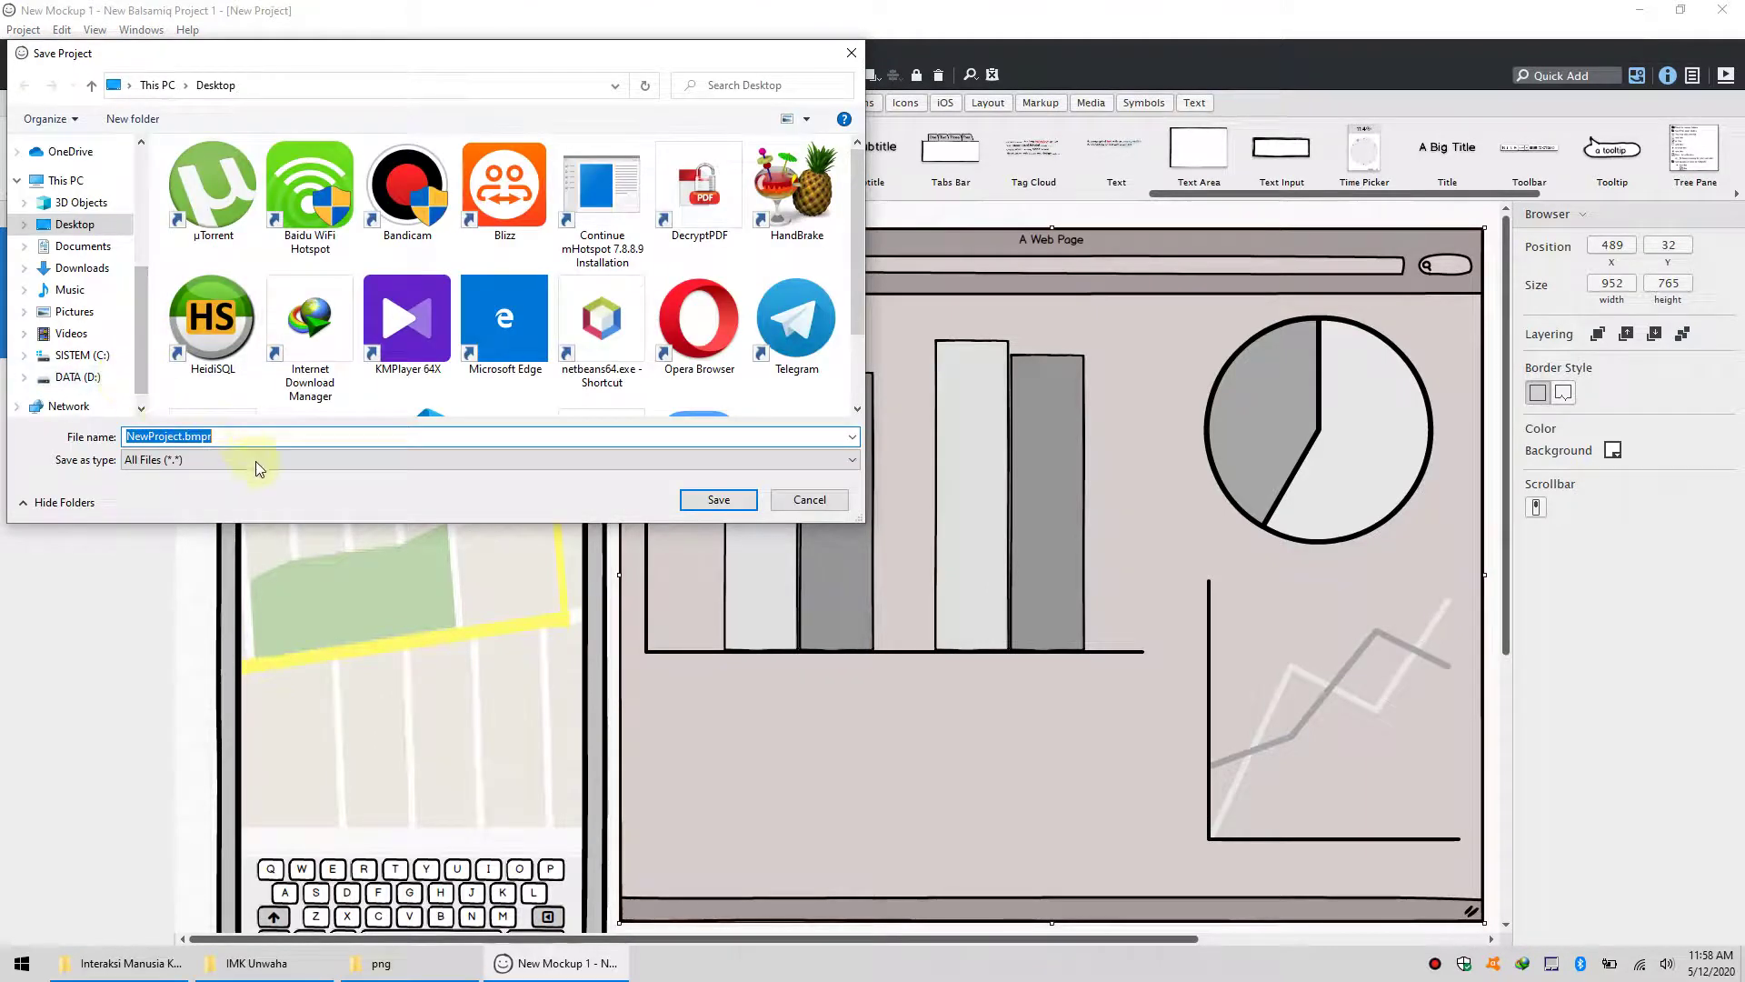
click(184, 436)
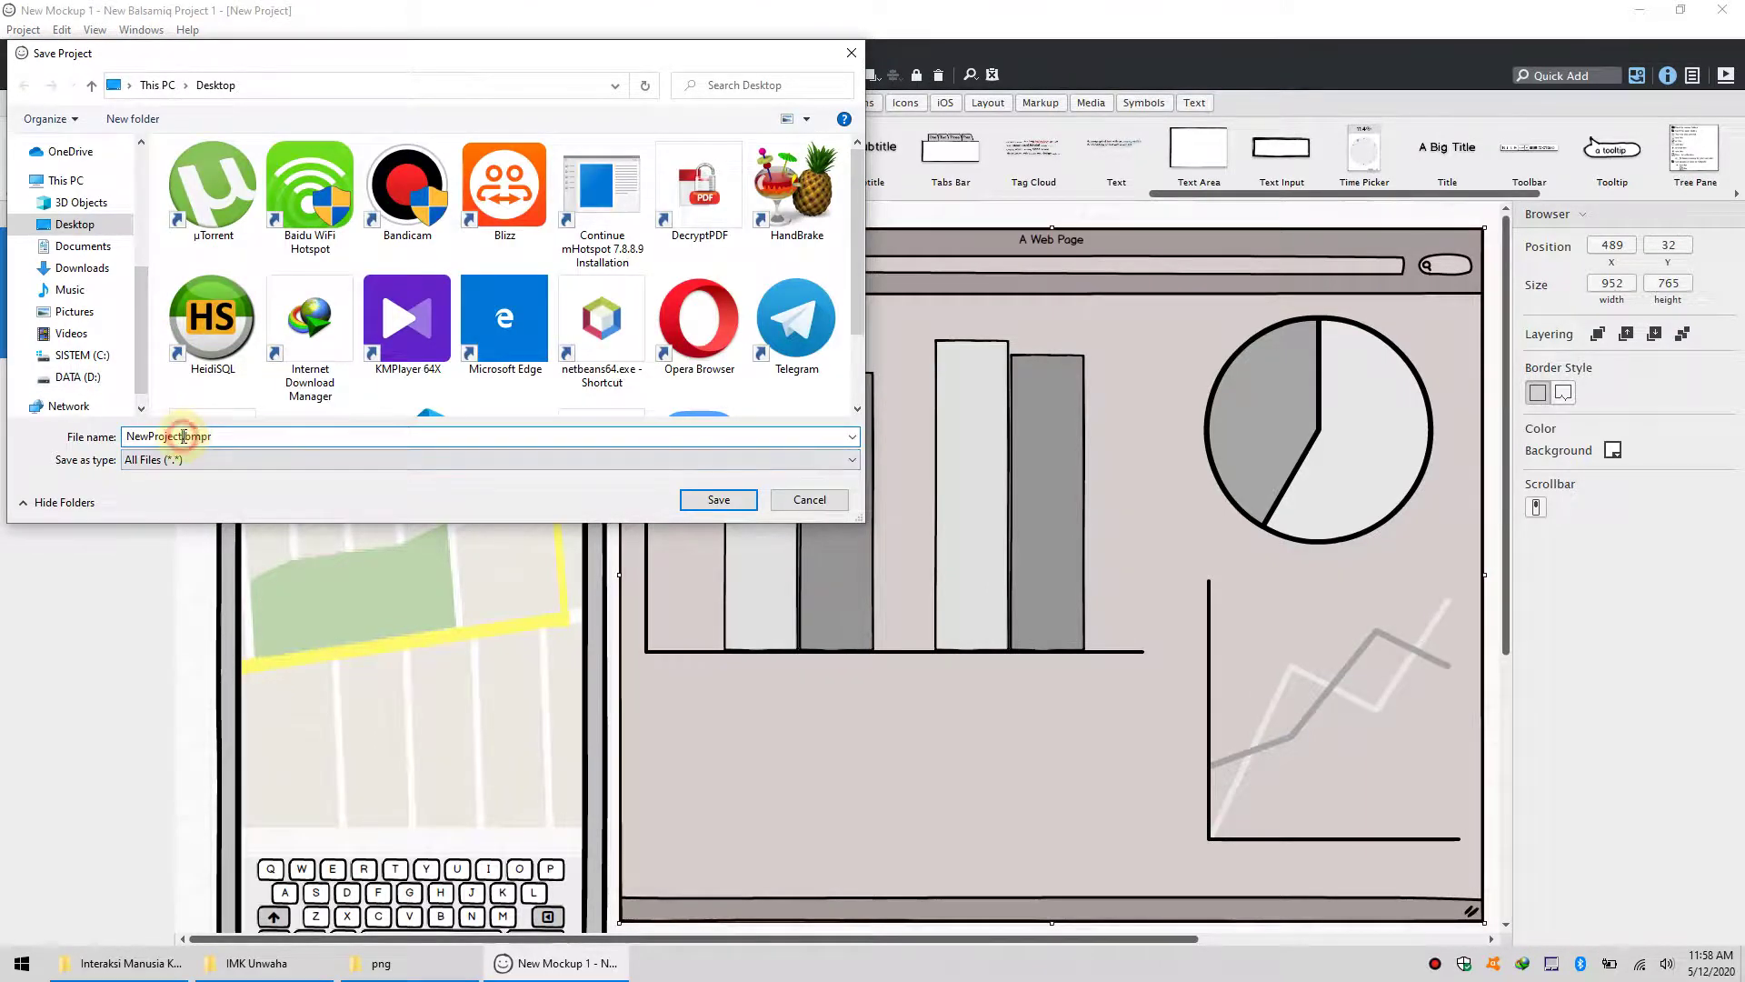
click(235, 457)
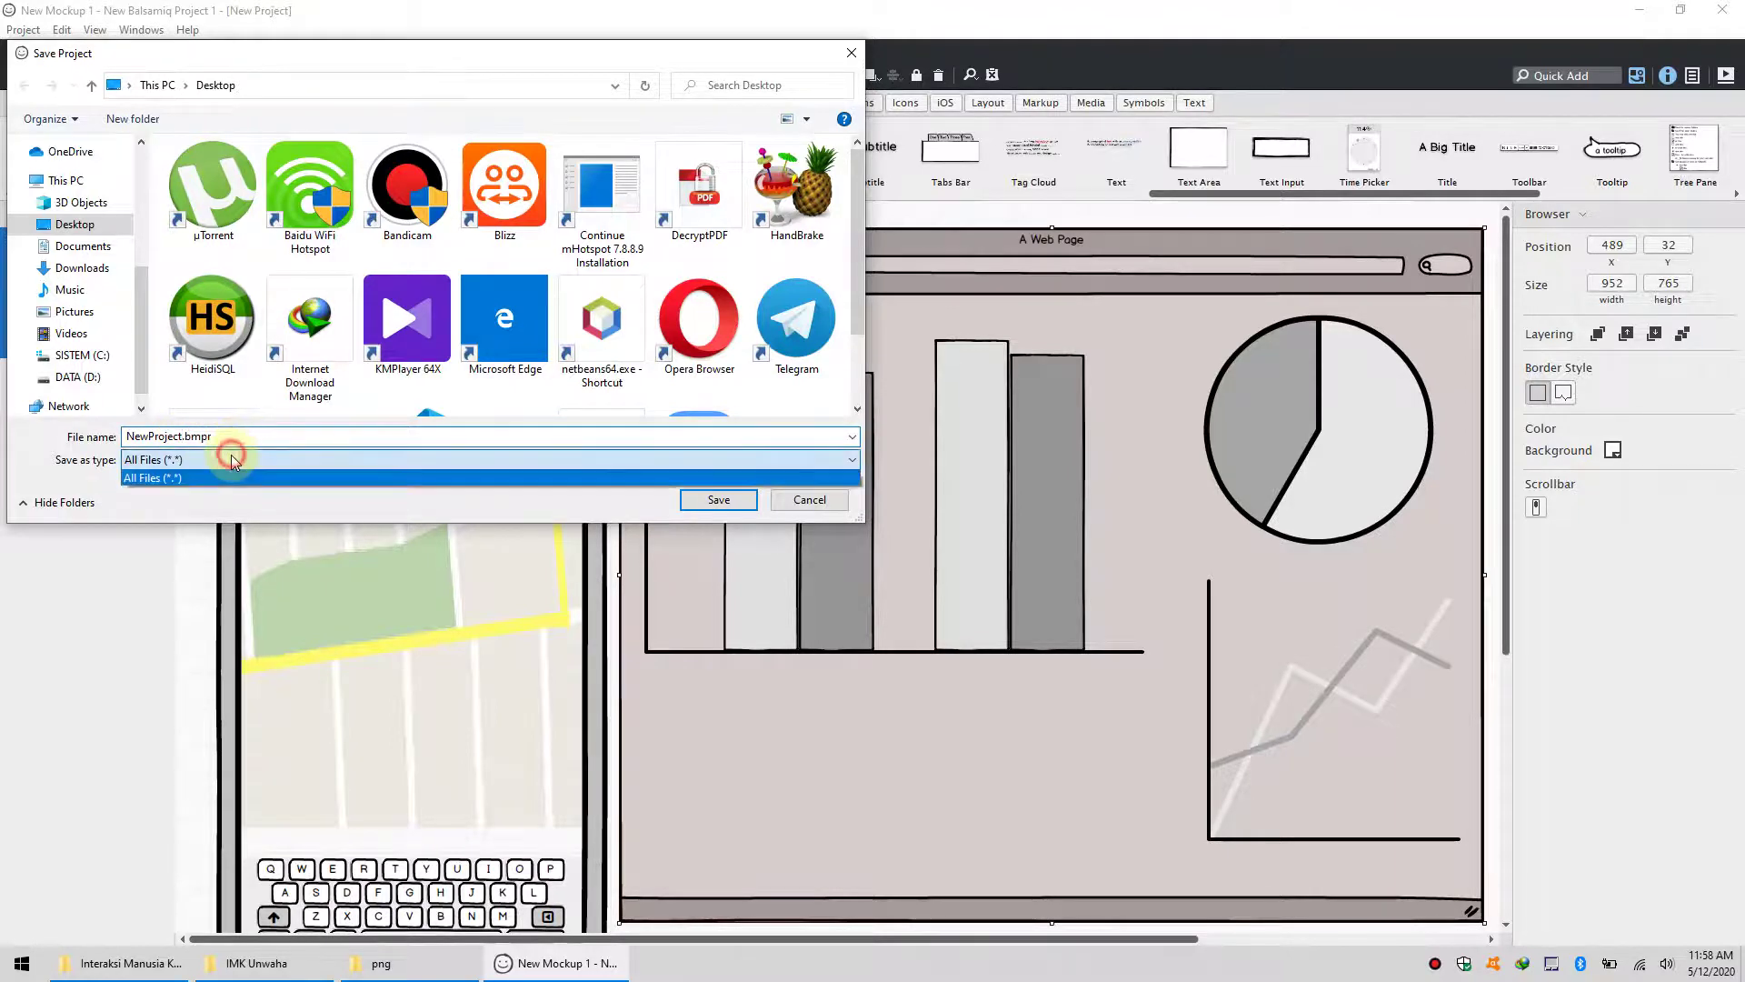
click(234, 459)
click(810, 506)
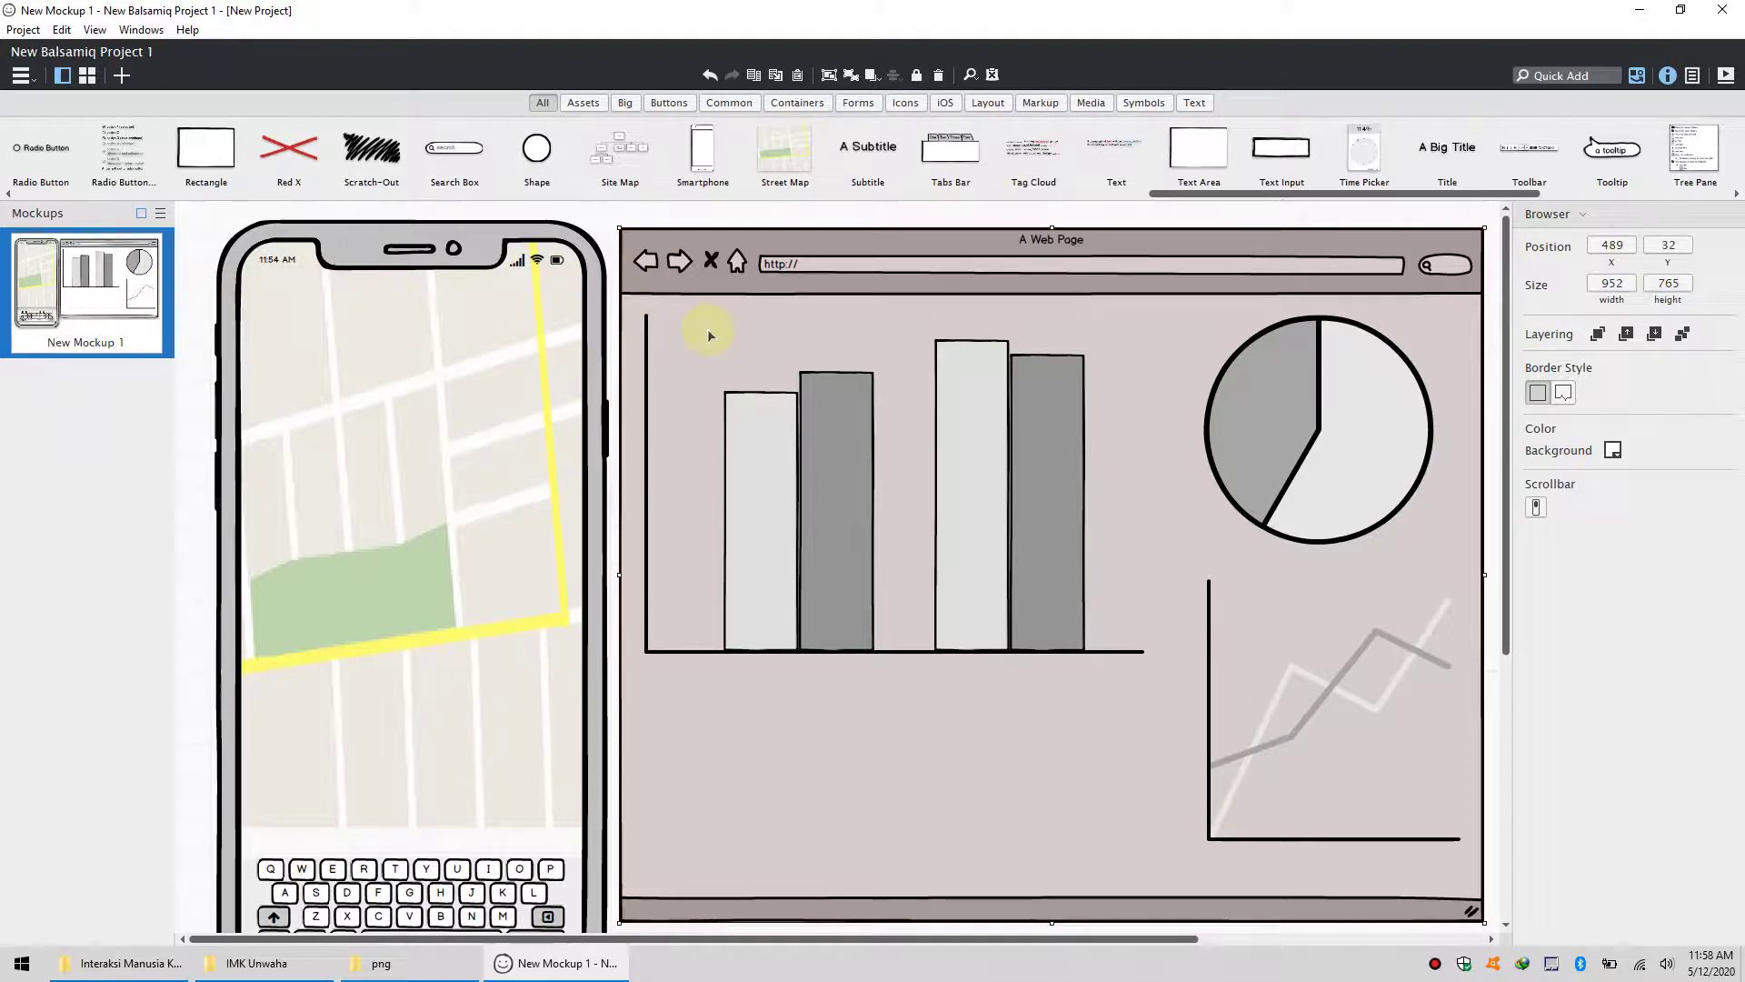
click(812, 269)
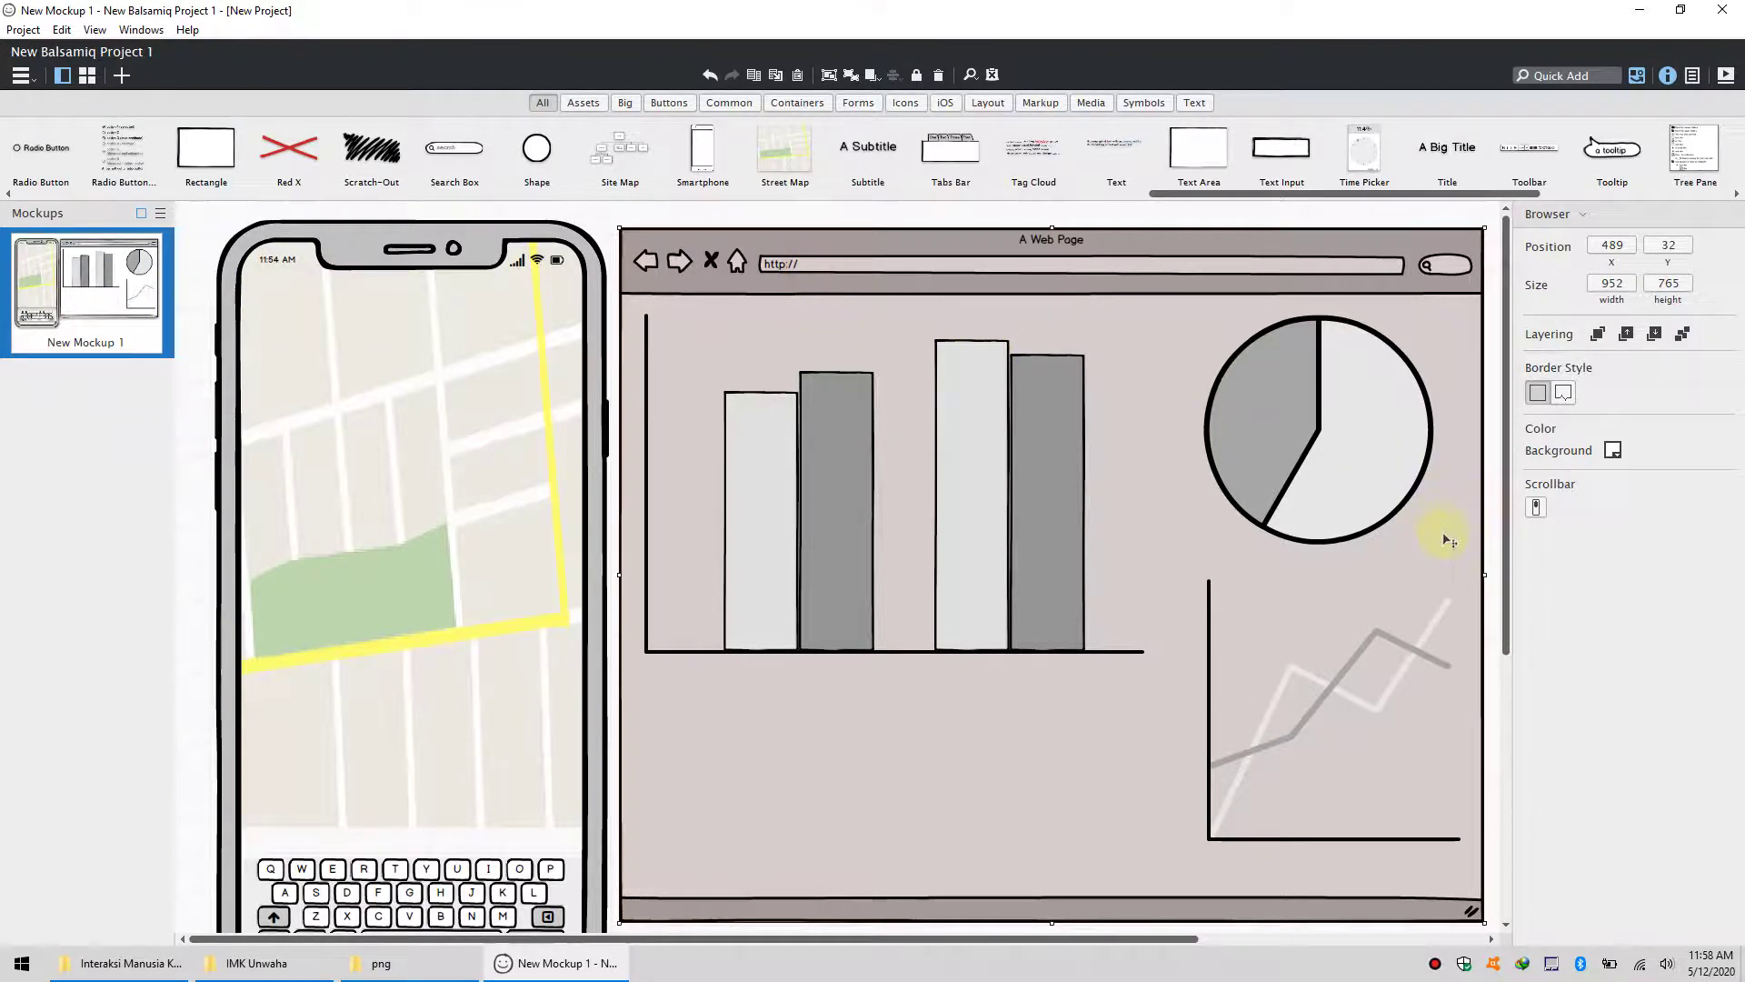
double_click(799, 268)
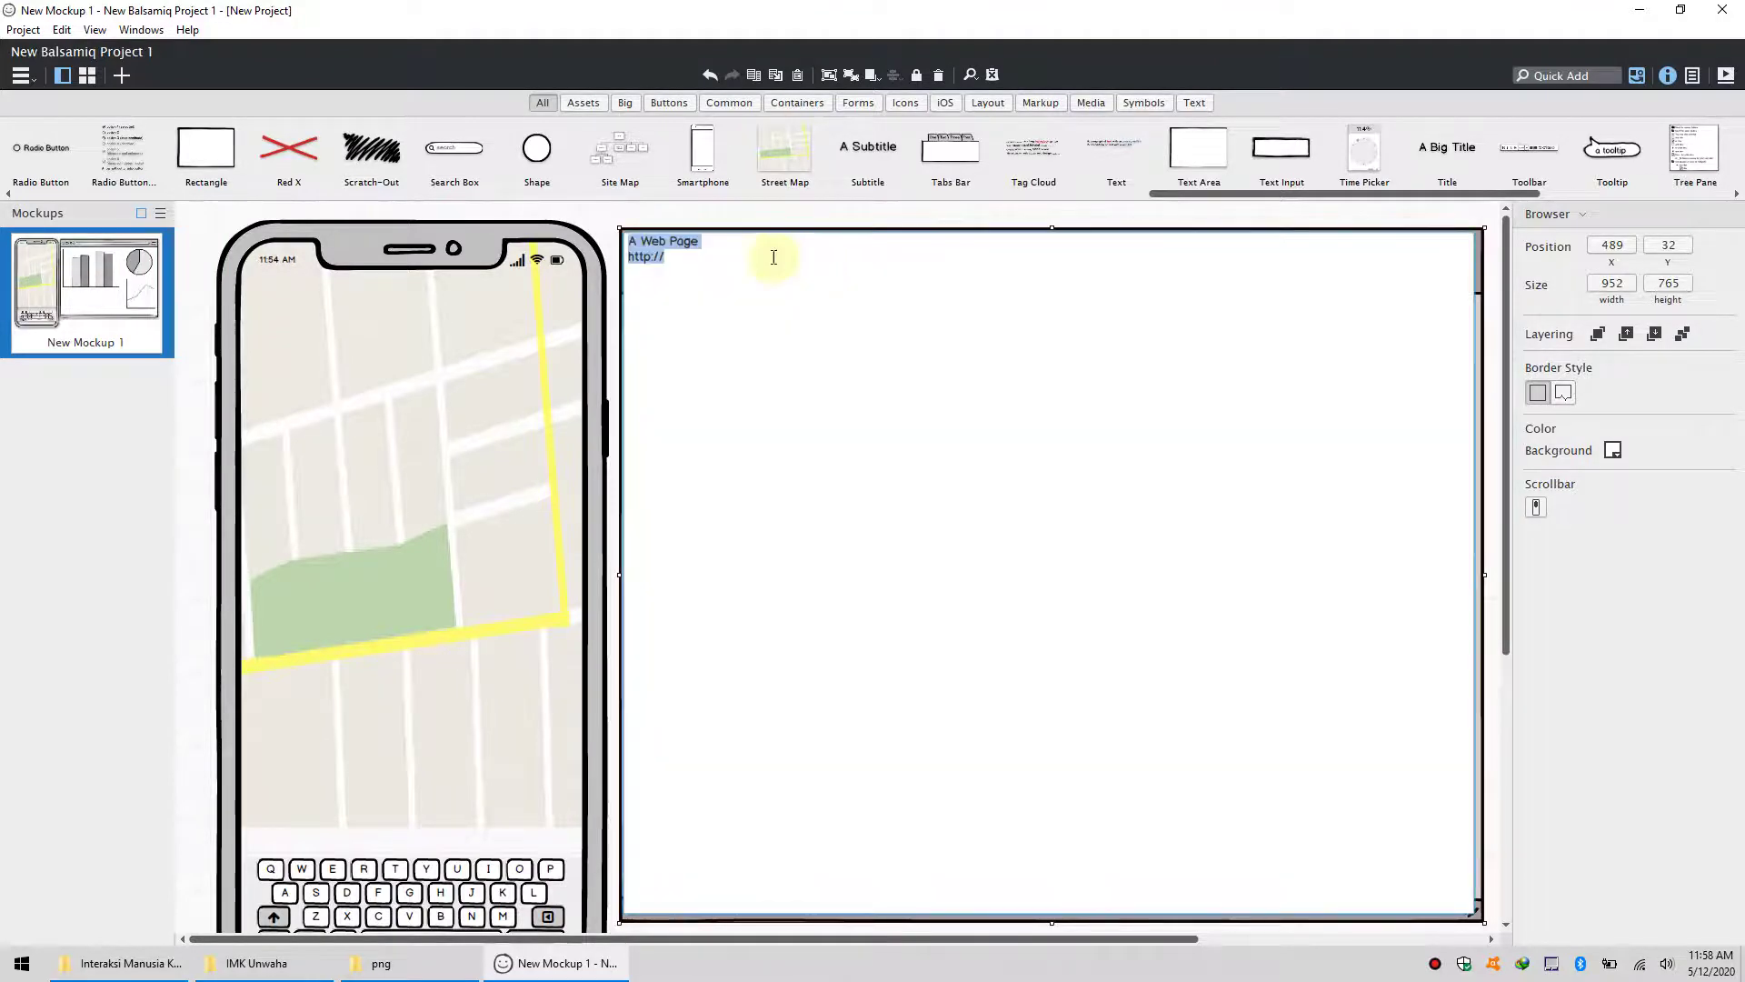
click(744, 258)
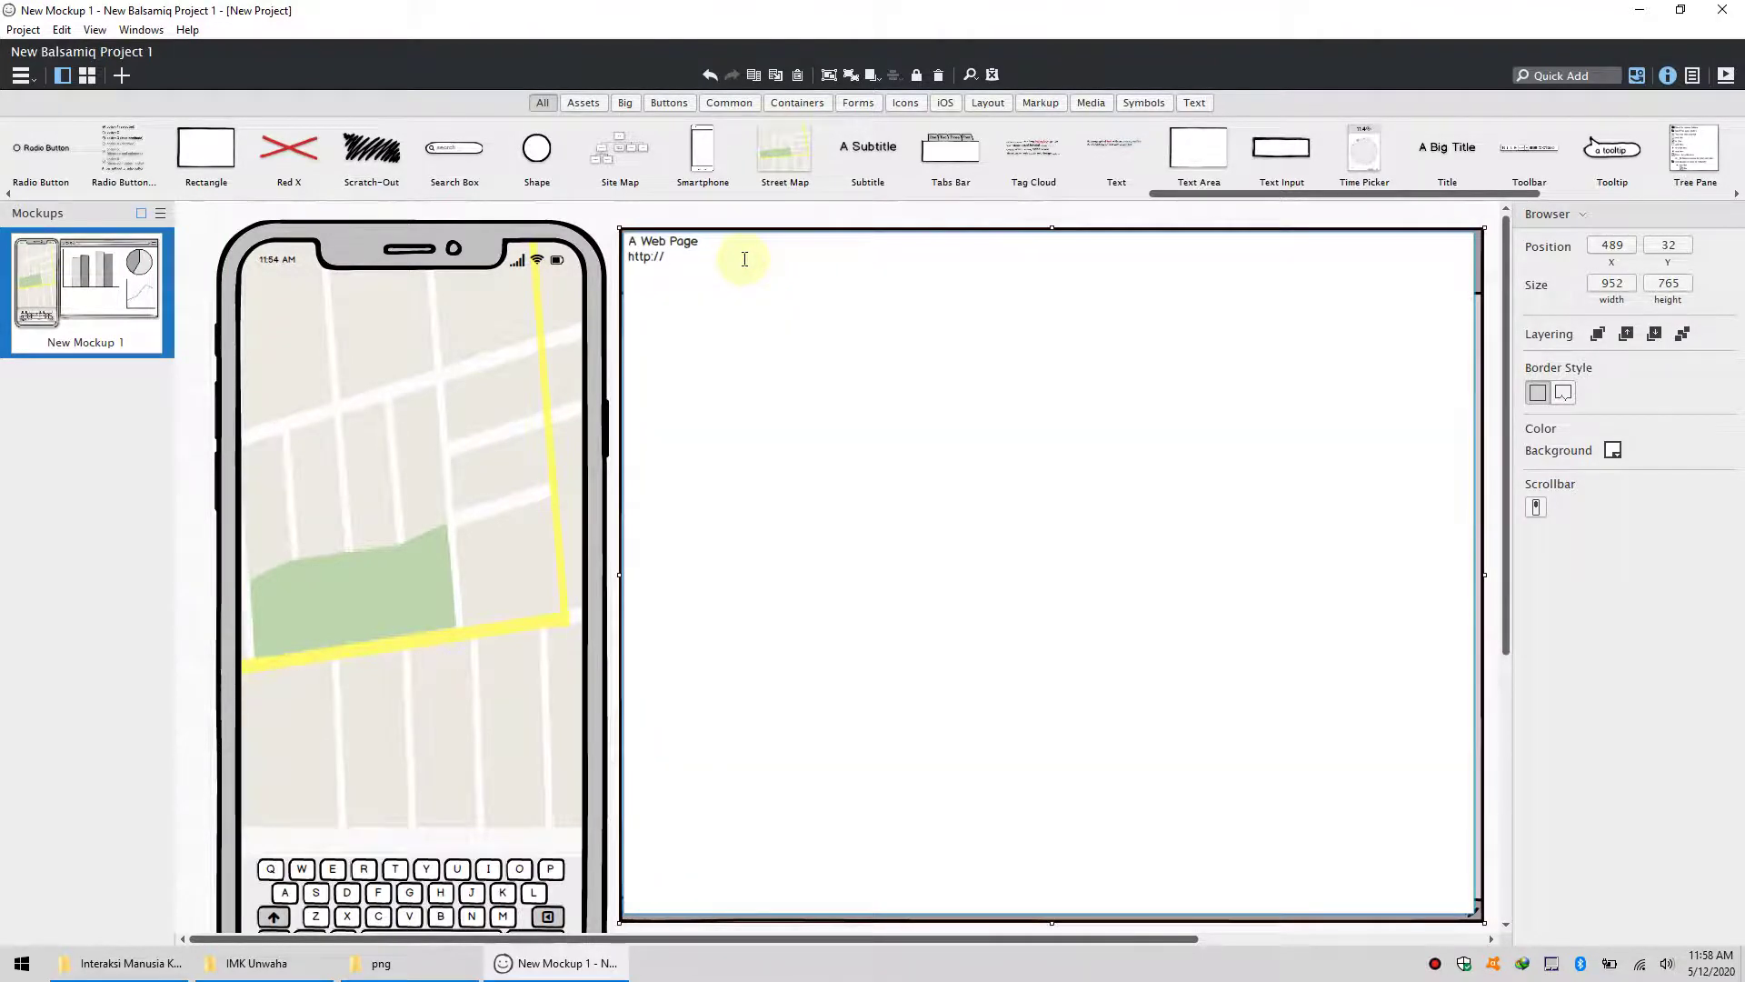
text(xyz.com)
click(1487, 260)
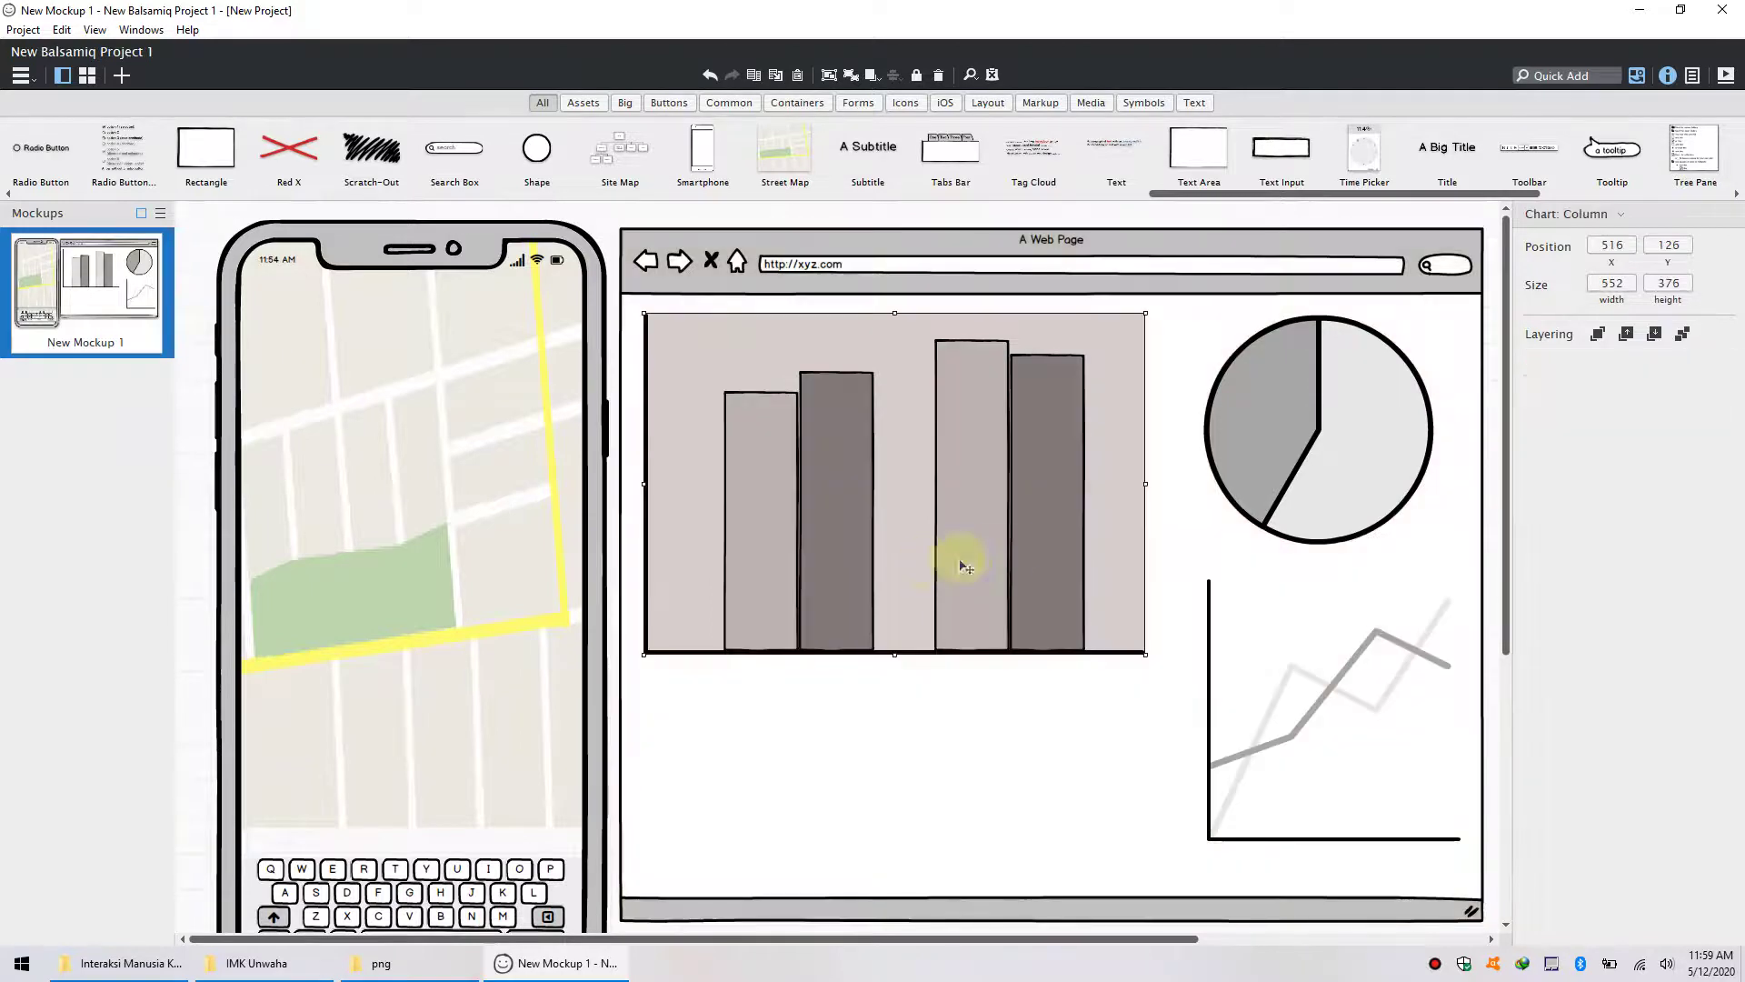
click(1245, 498)
click(496, 512)
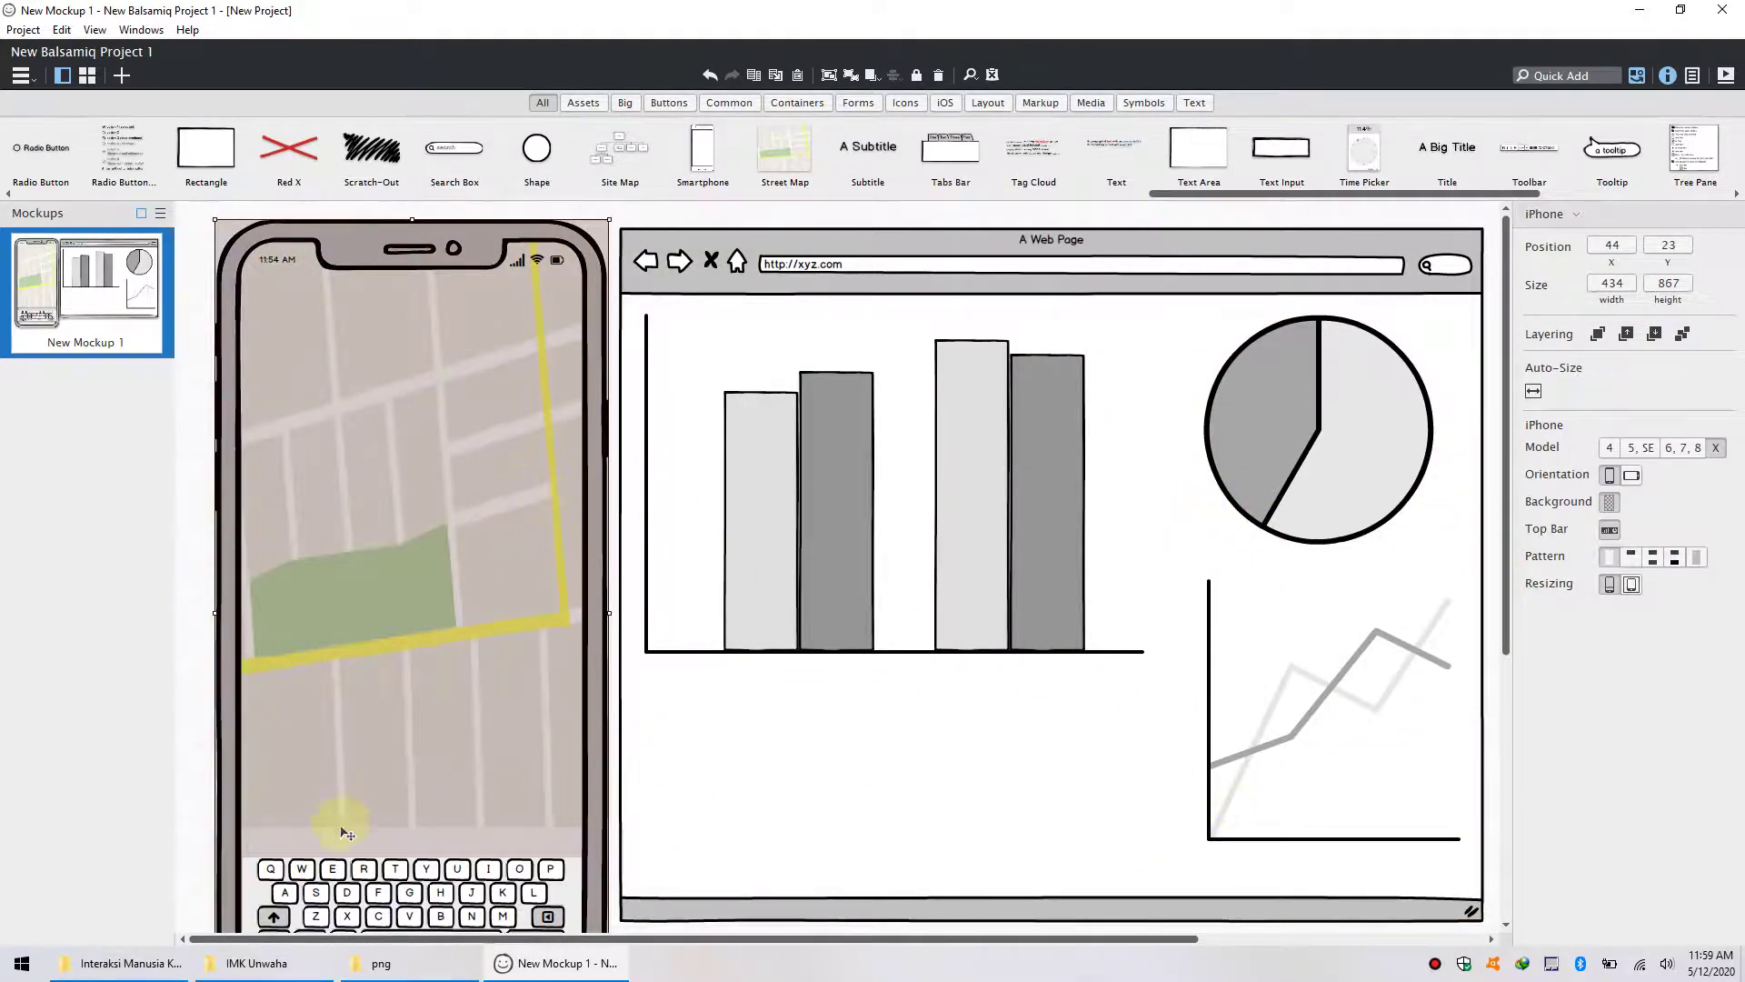
click(508, 866)
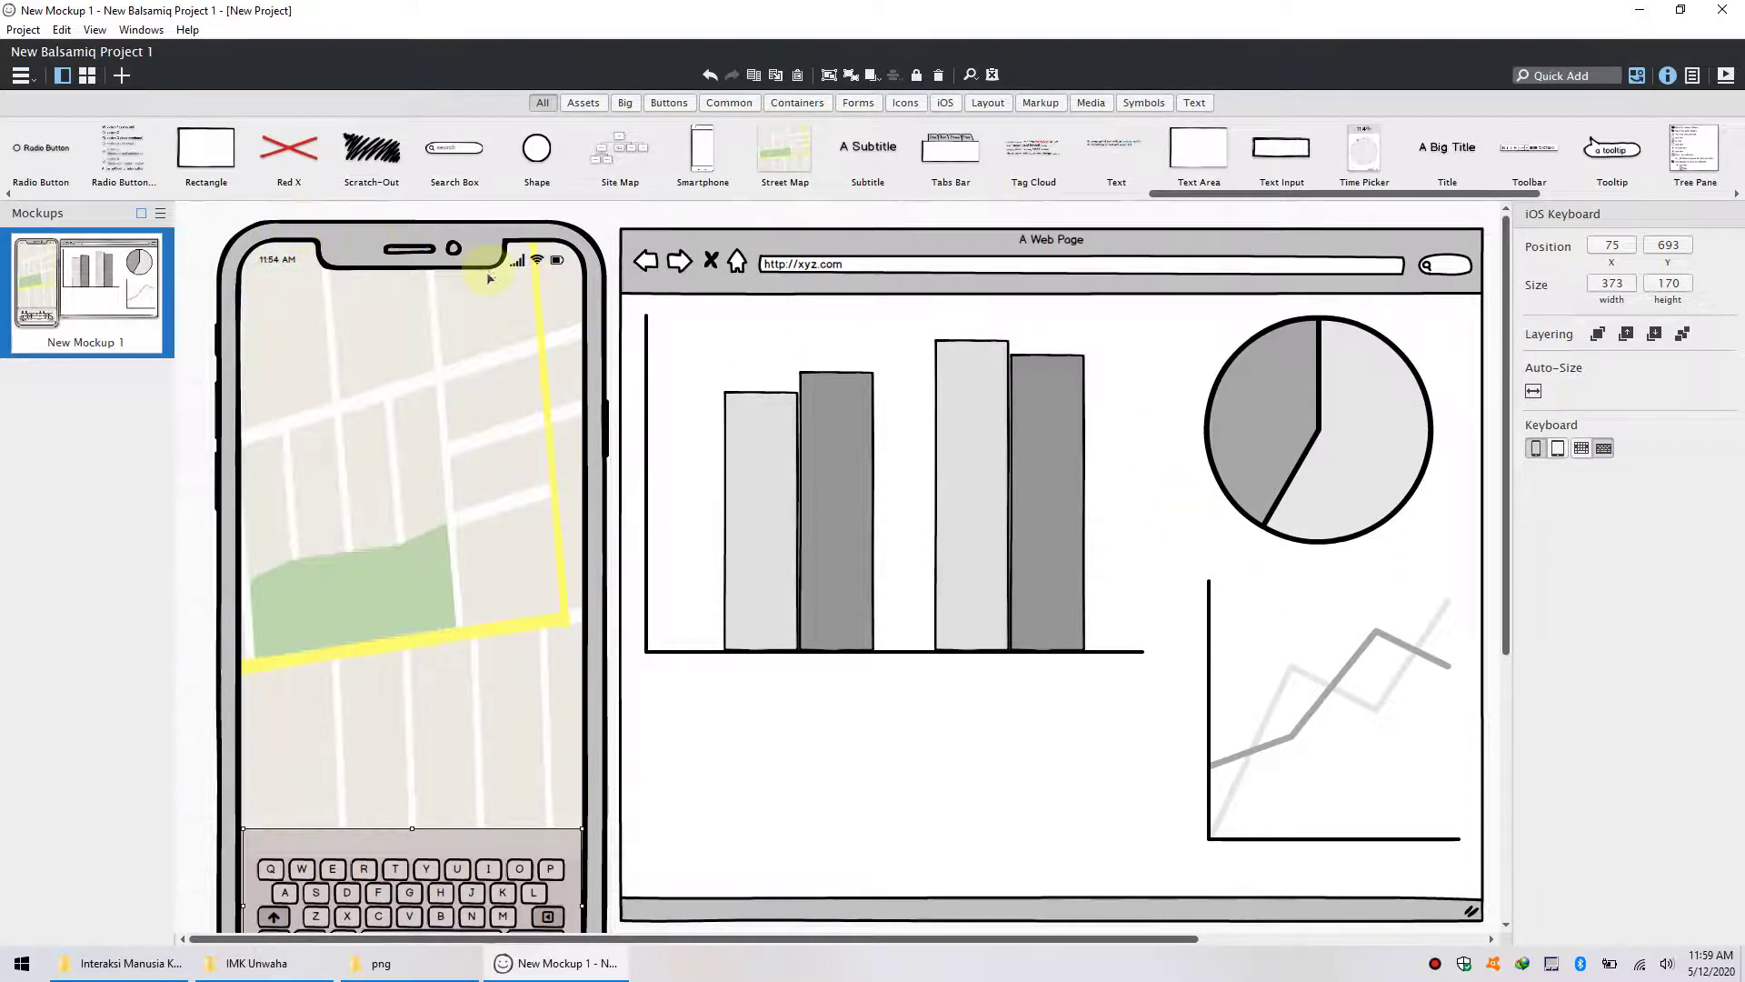
click(80, 374)
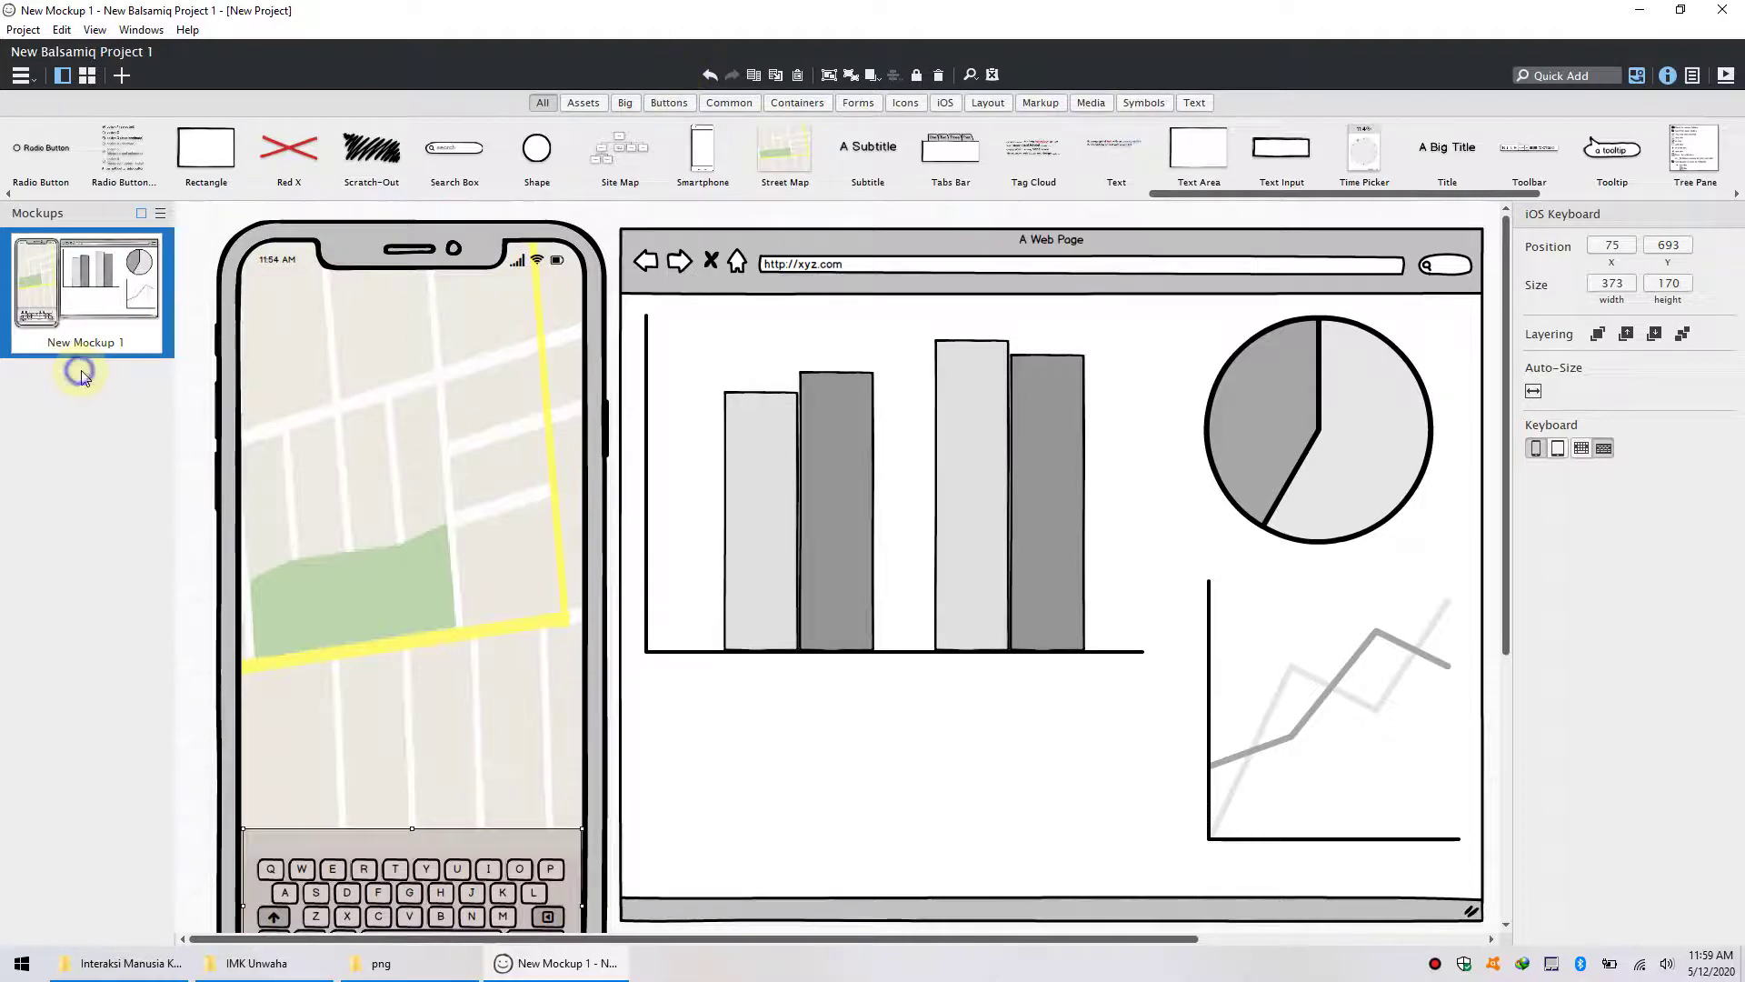
- Create a second mockup in the project and add a Smartphone component near the canvas's upper-left corner
click(123, 78)
drag(705, 155, 232, 232)
click(918, 289)
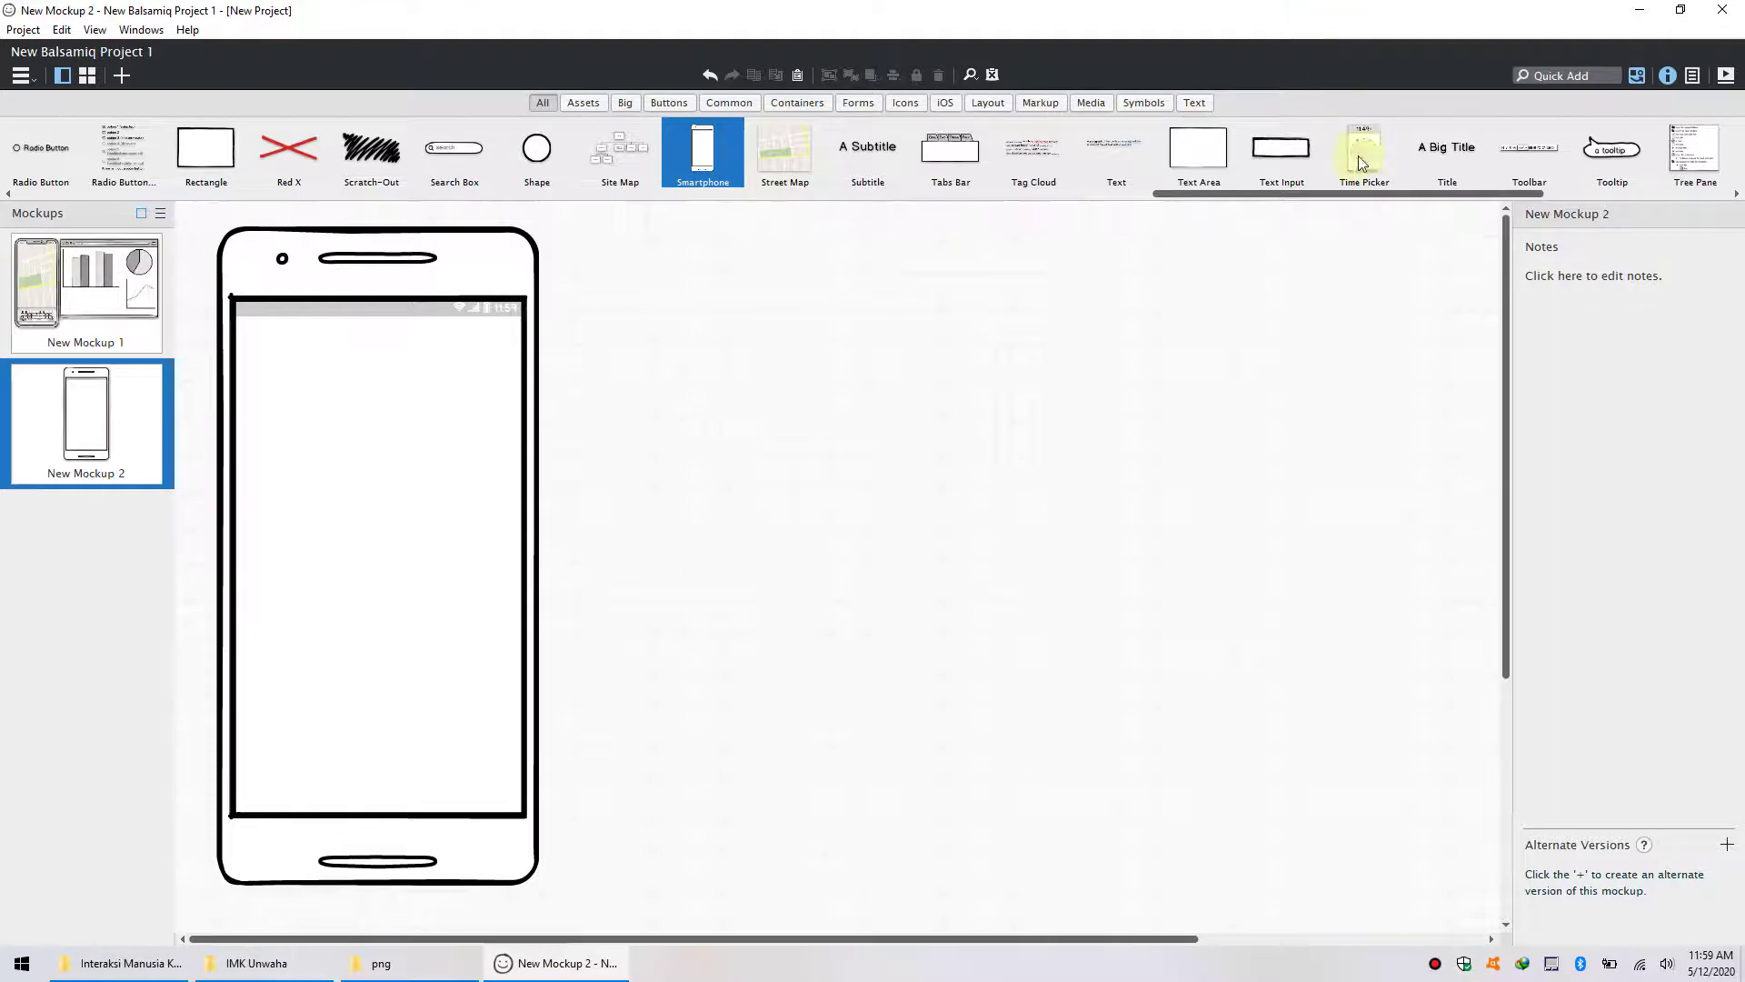
- Add a time picker on the smartphone screen at about 67, 128 and stretch it to about 320 by 549
drag(1364, 153, 299, 315)
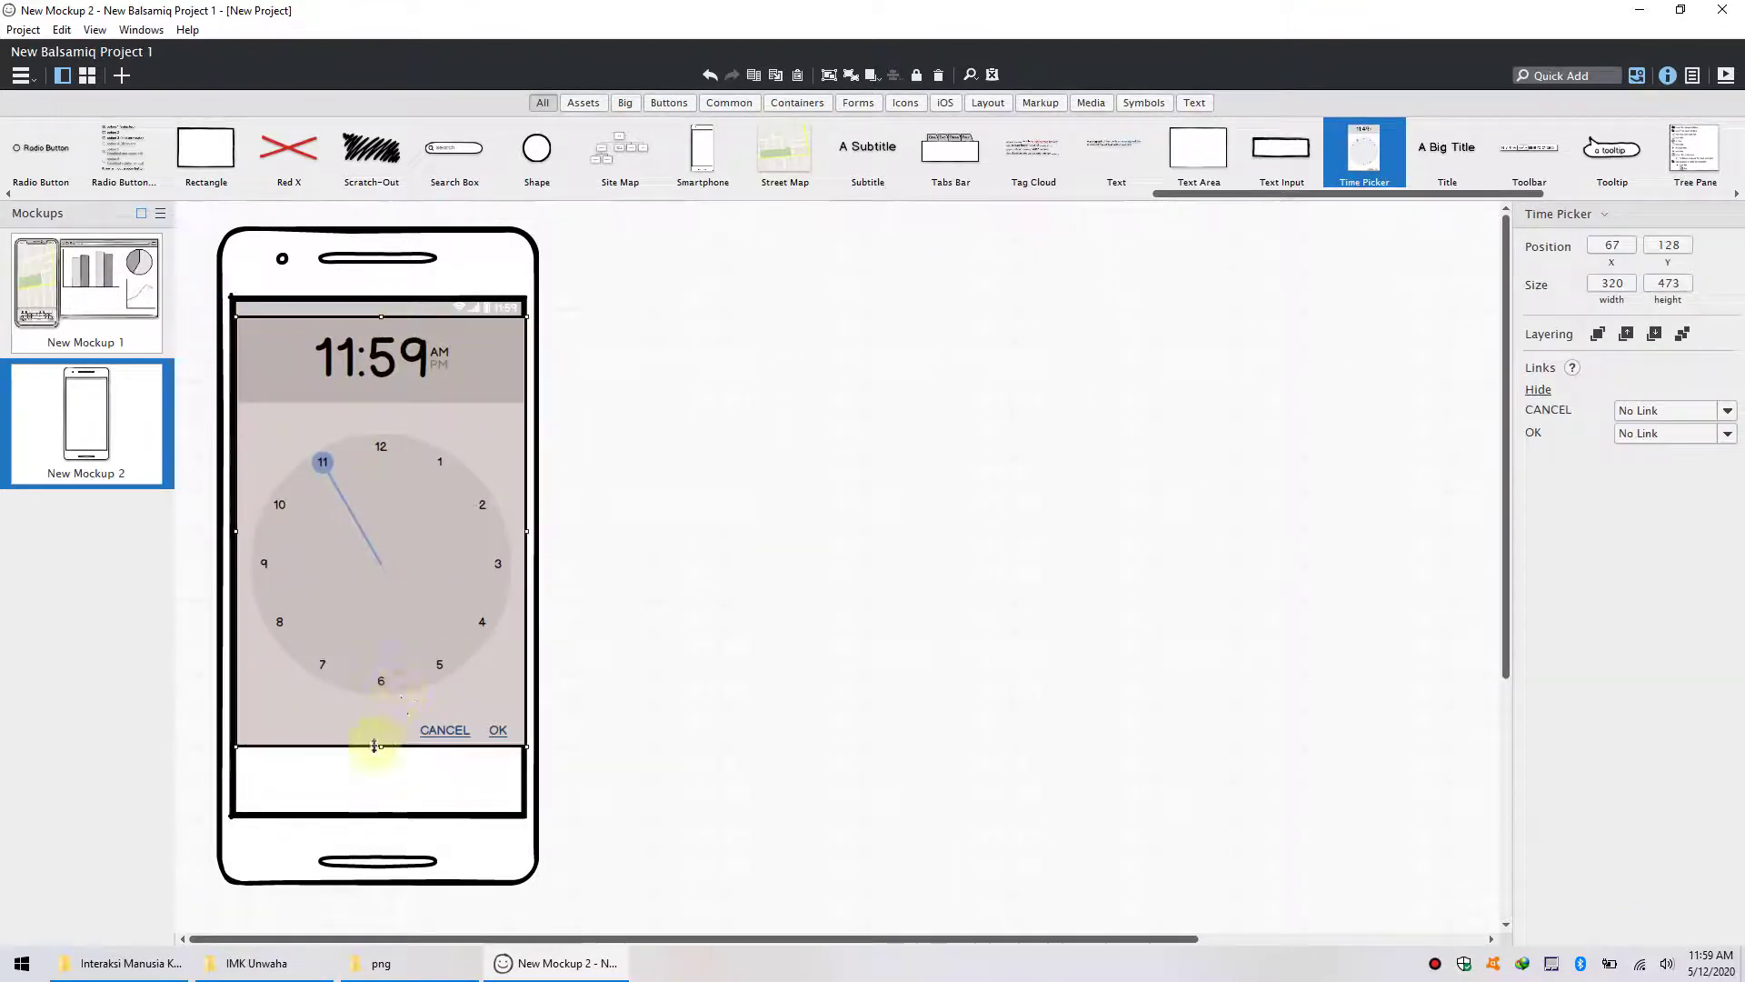
drag(380, 749, 380, 818)
click(818, 565)
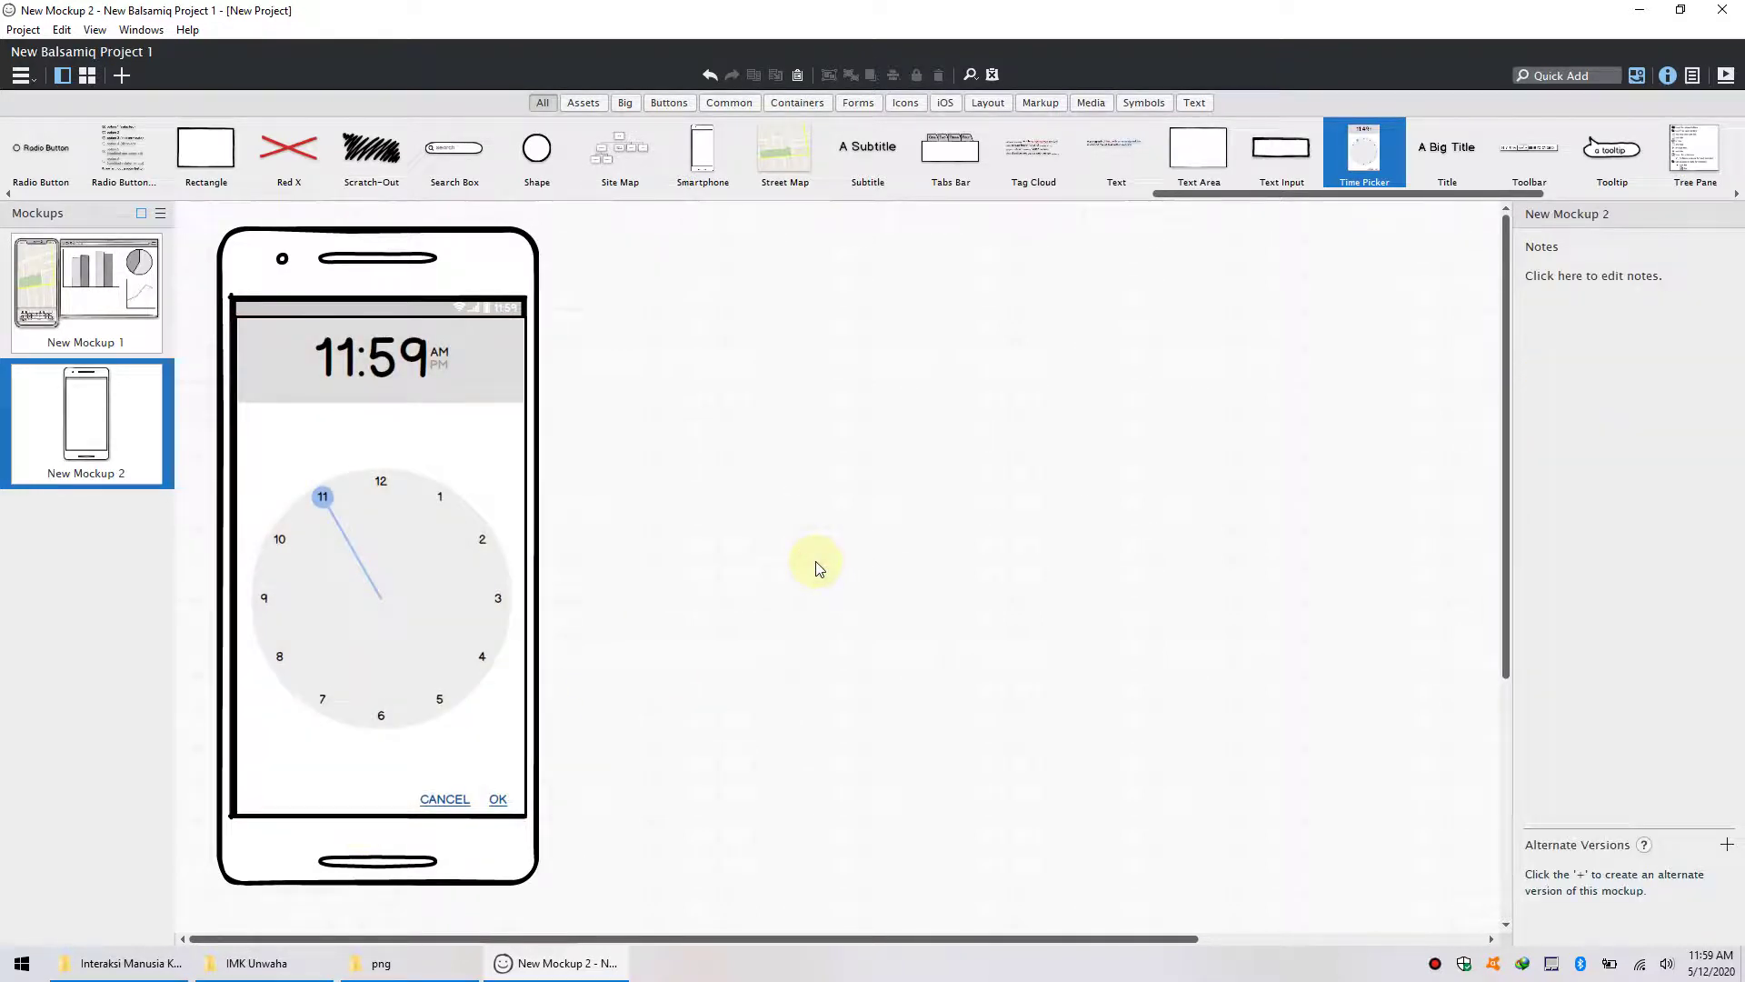
click(368, 359)
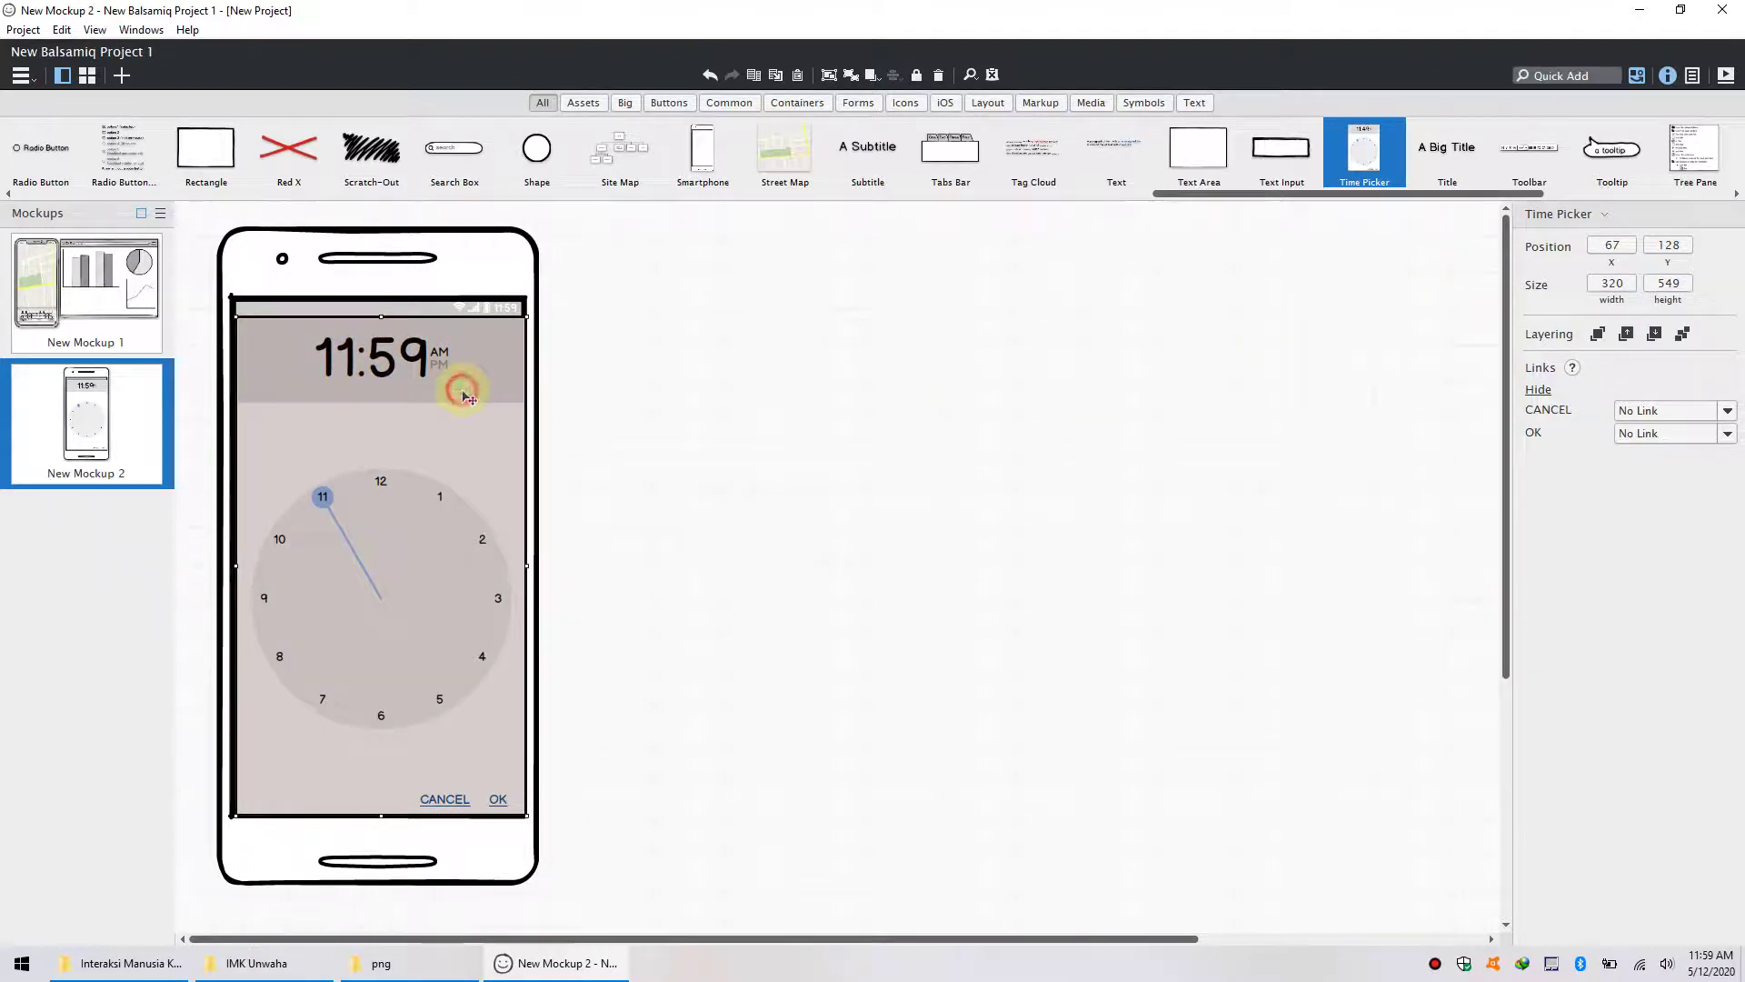
click(947, 238)
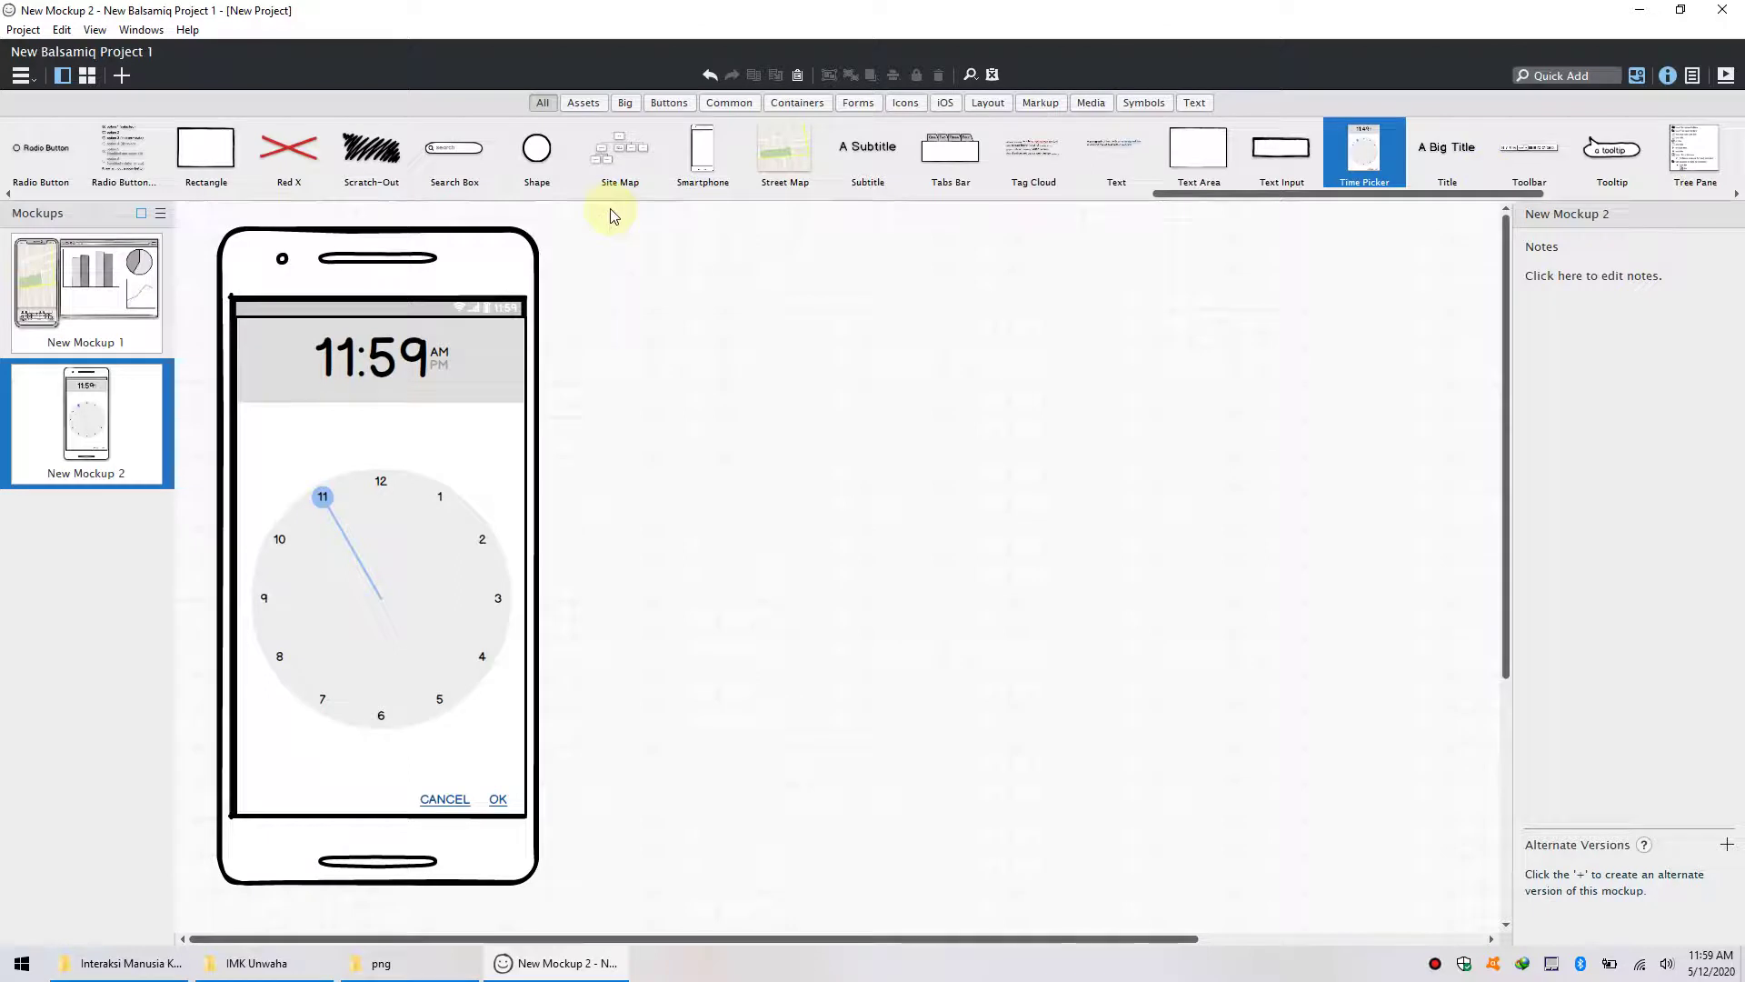
- Add a Webcam component on the canvas just beside the smartphone's upper end
mouse_move(802, 8)
drag(1268, 197, 1513, 207)
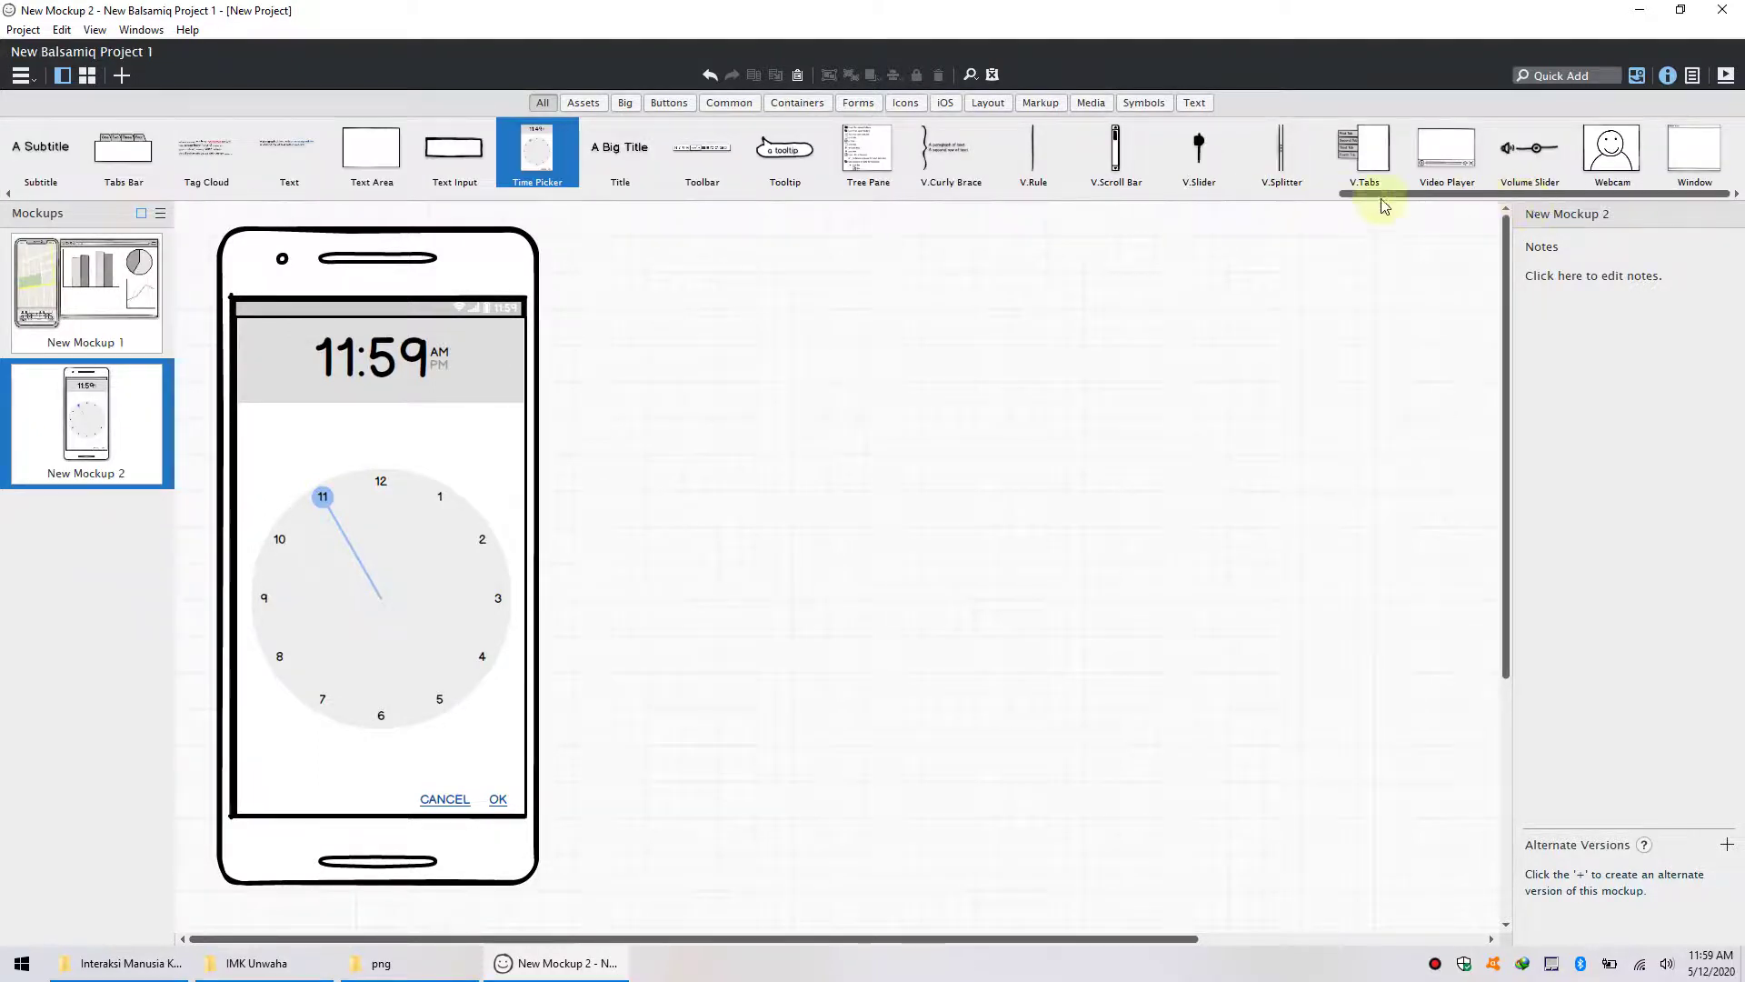
drag(1612, 148, 576, 229)
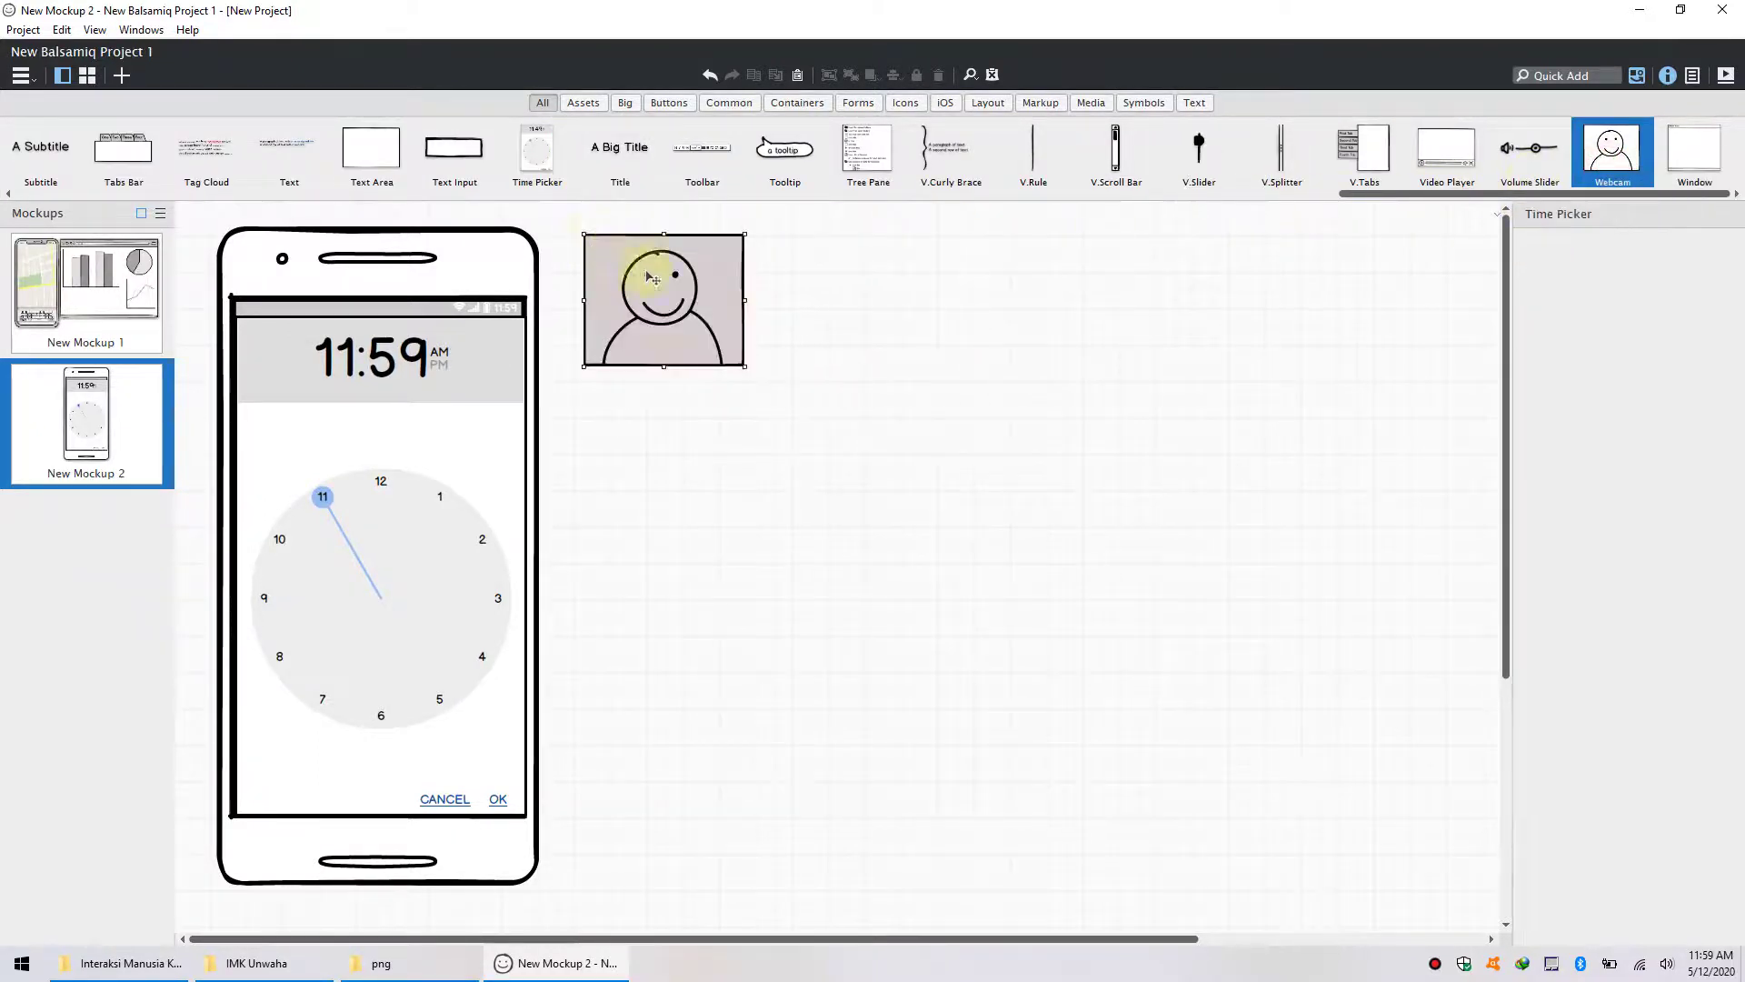
click(837, 312)
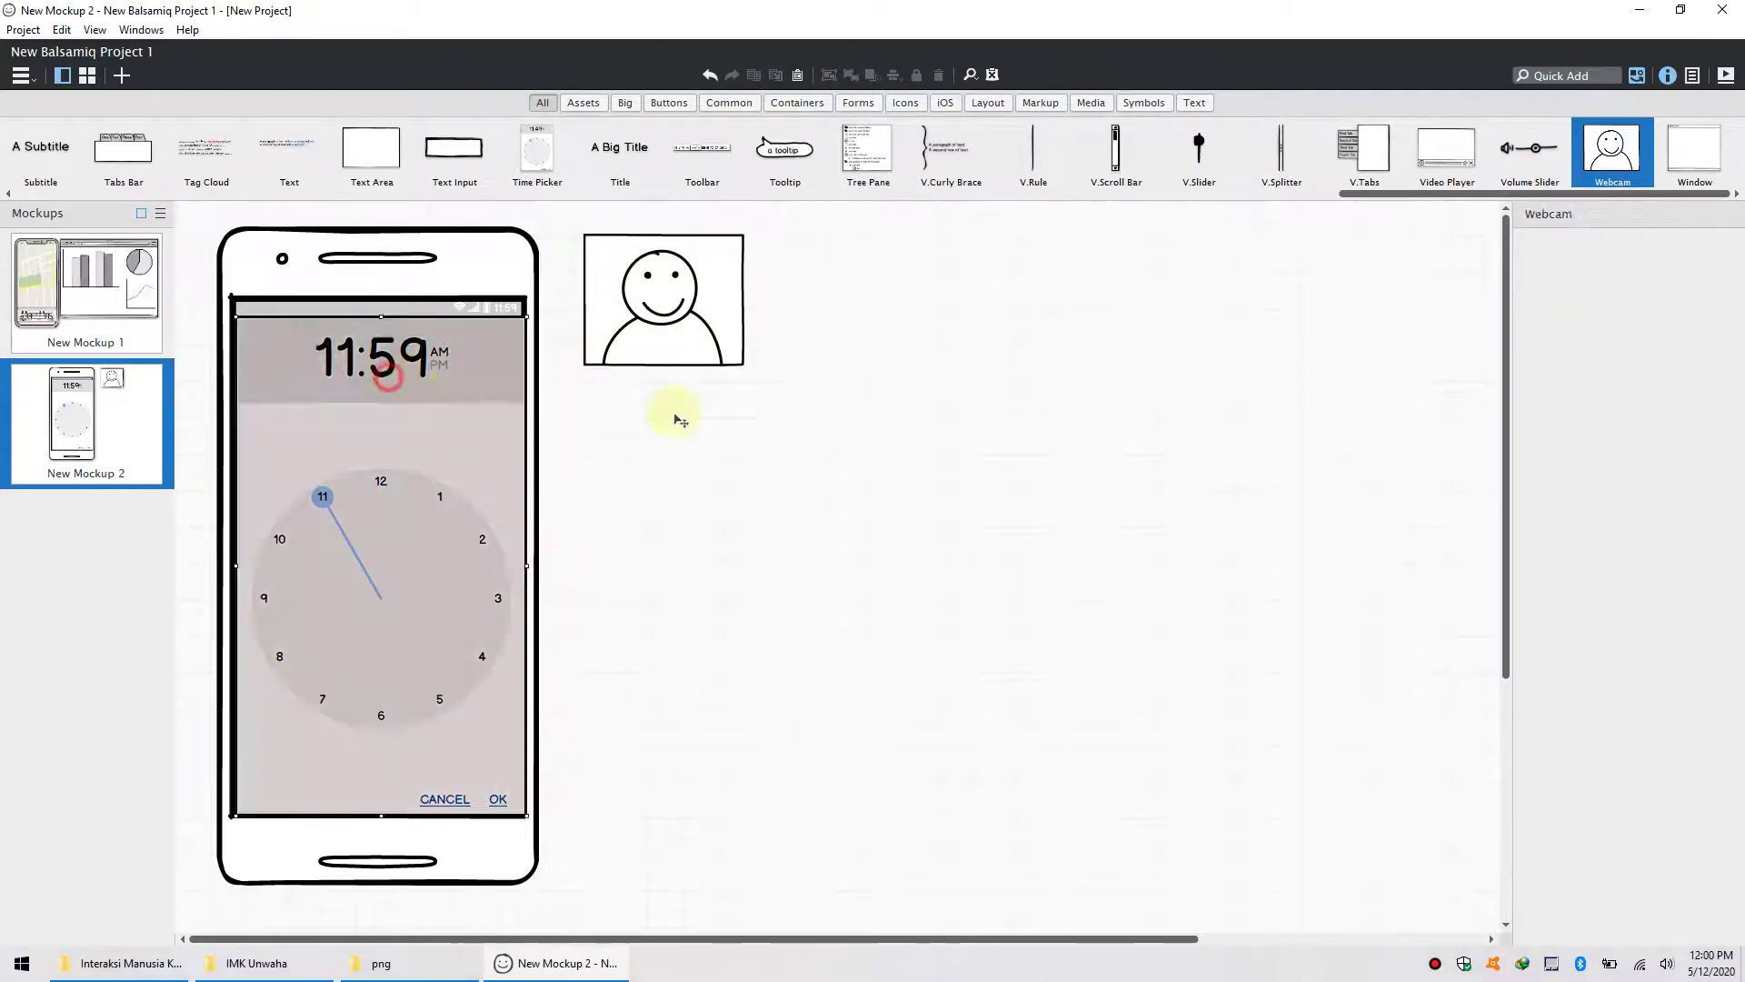
- Move the time picker off the smartphone, and place the webcam on the phone screen at about 277, 134, shrunk to about 99 by 84
drag(389, 374, 1177, 408)
drag(720, 339, 483, 428)
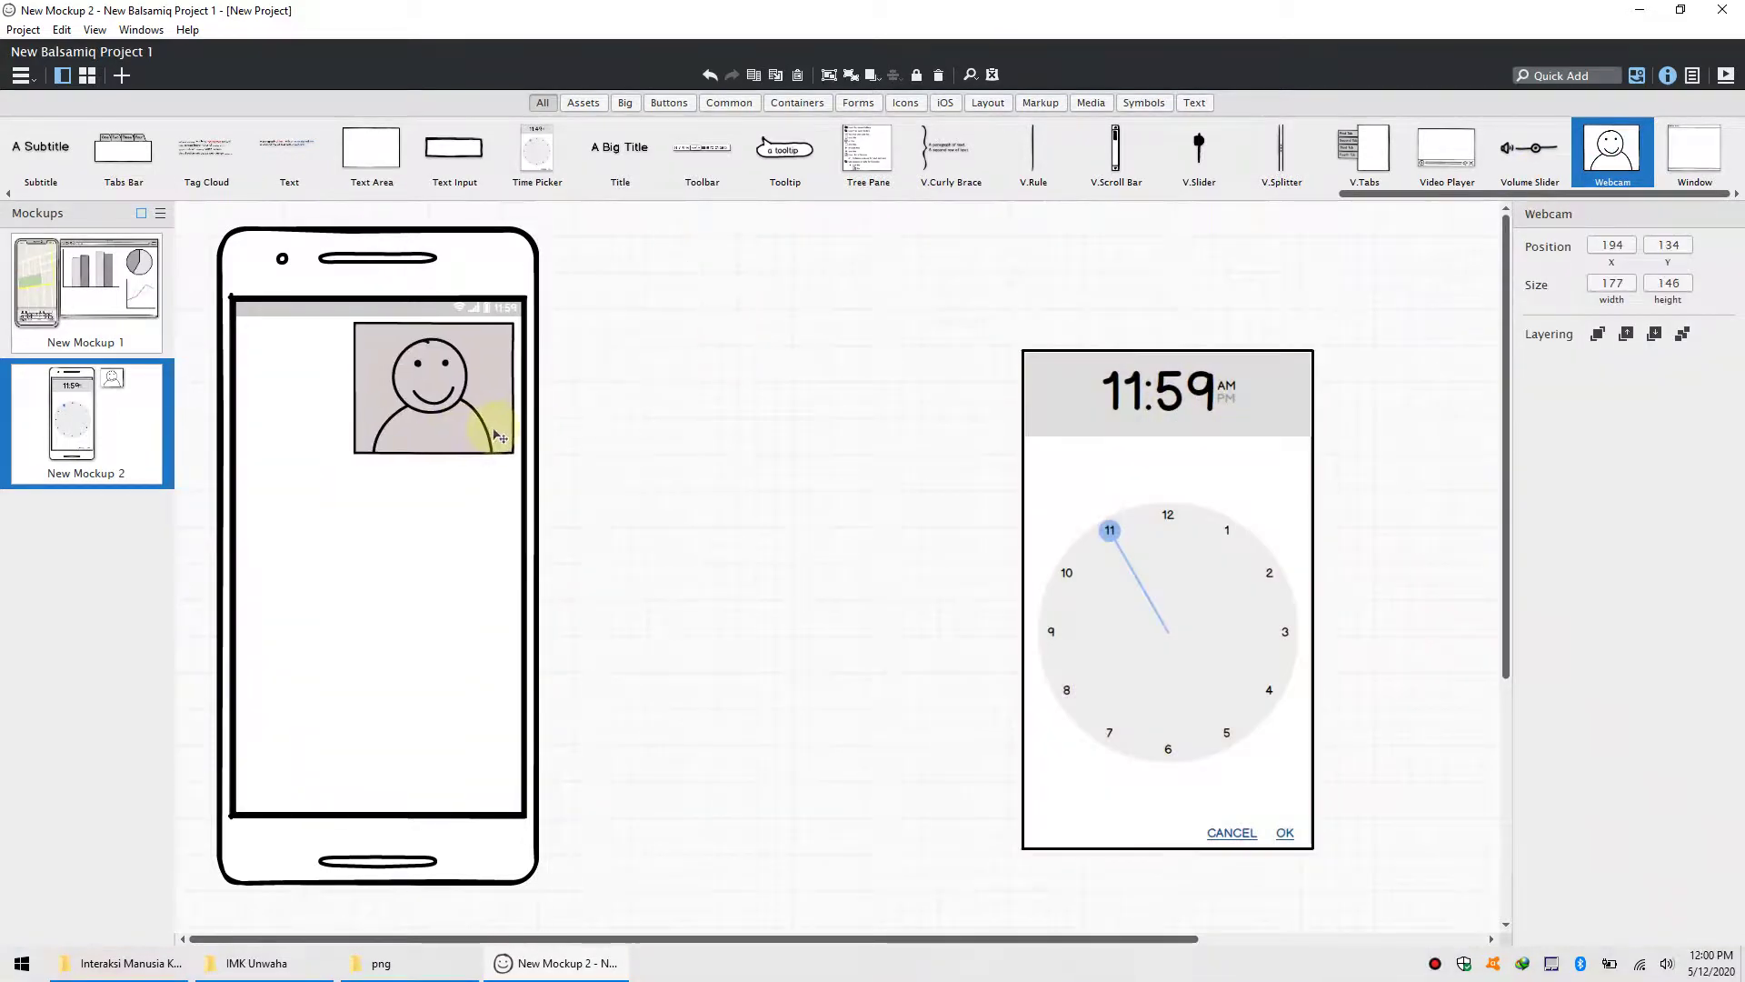
drag(351, 456, 423, 398)
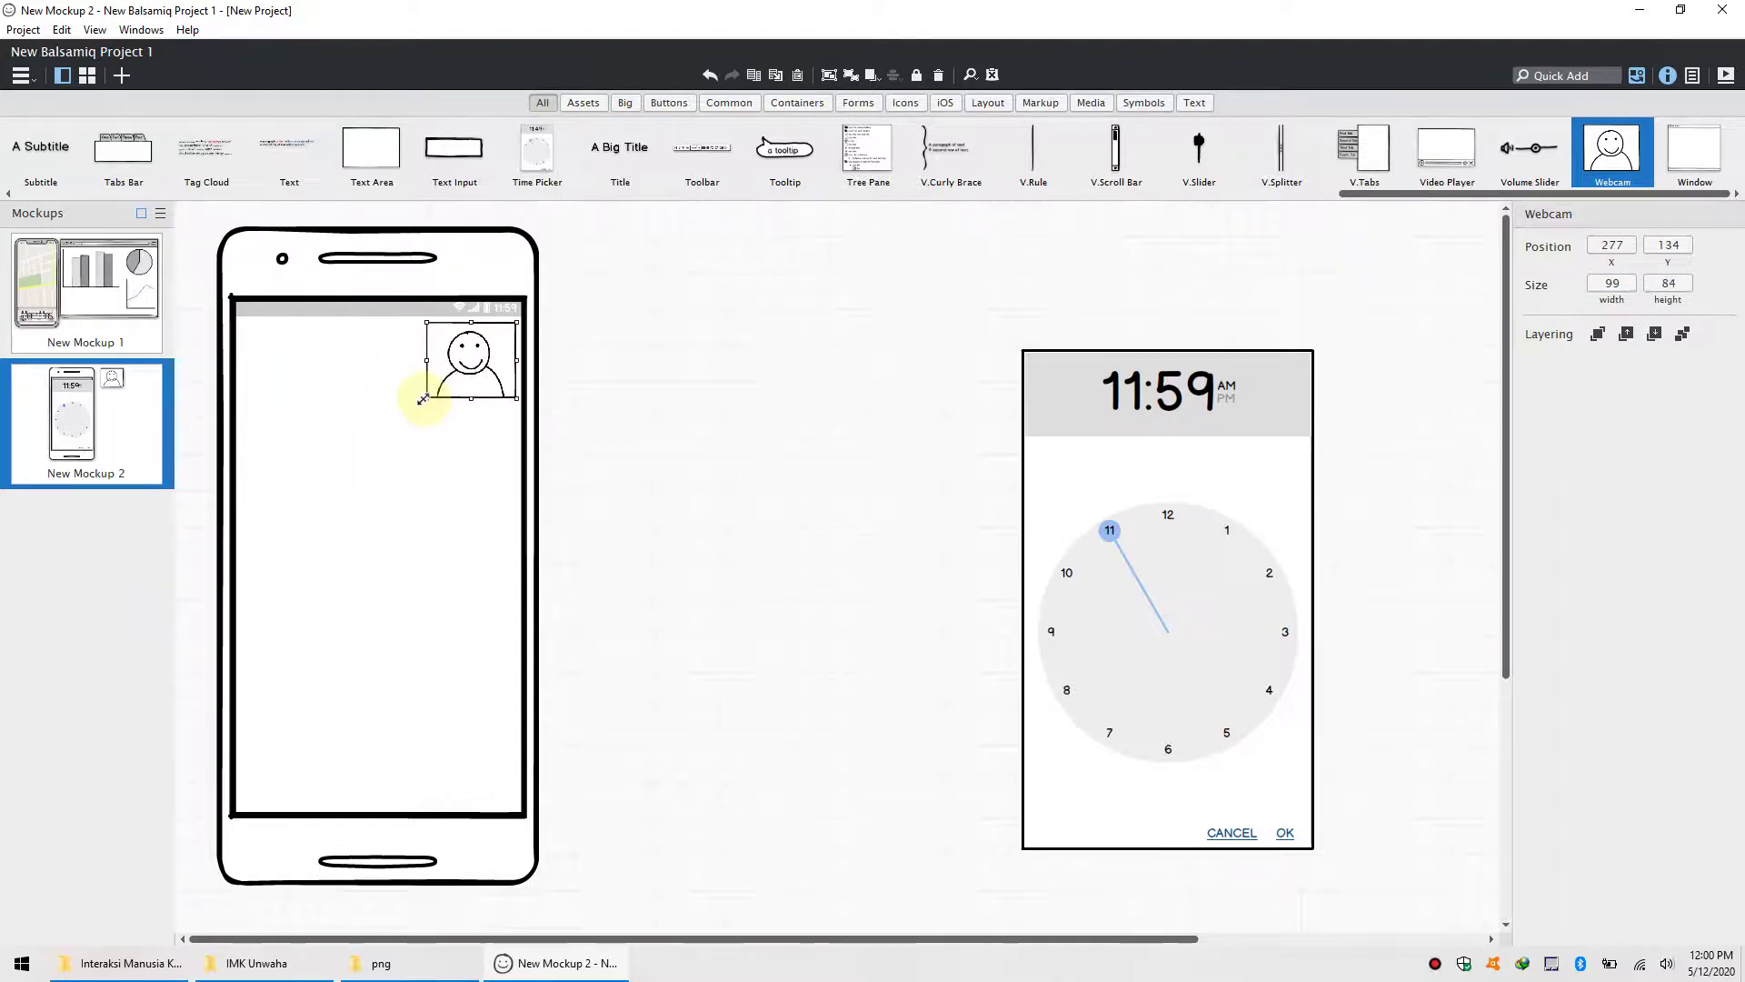
click(681, 363)
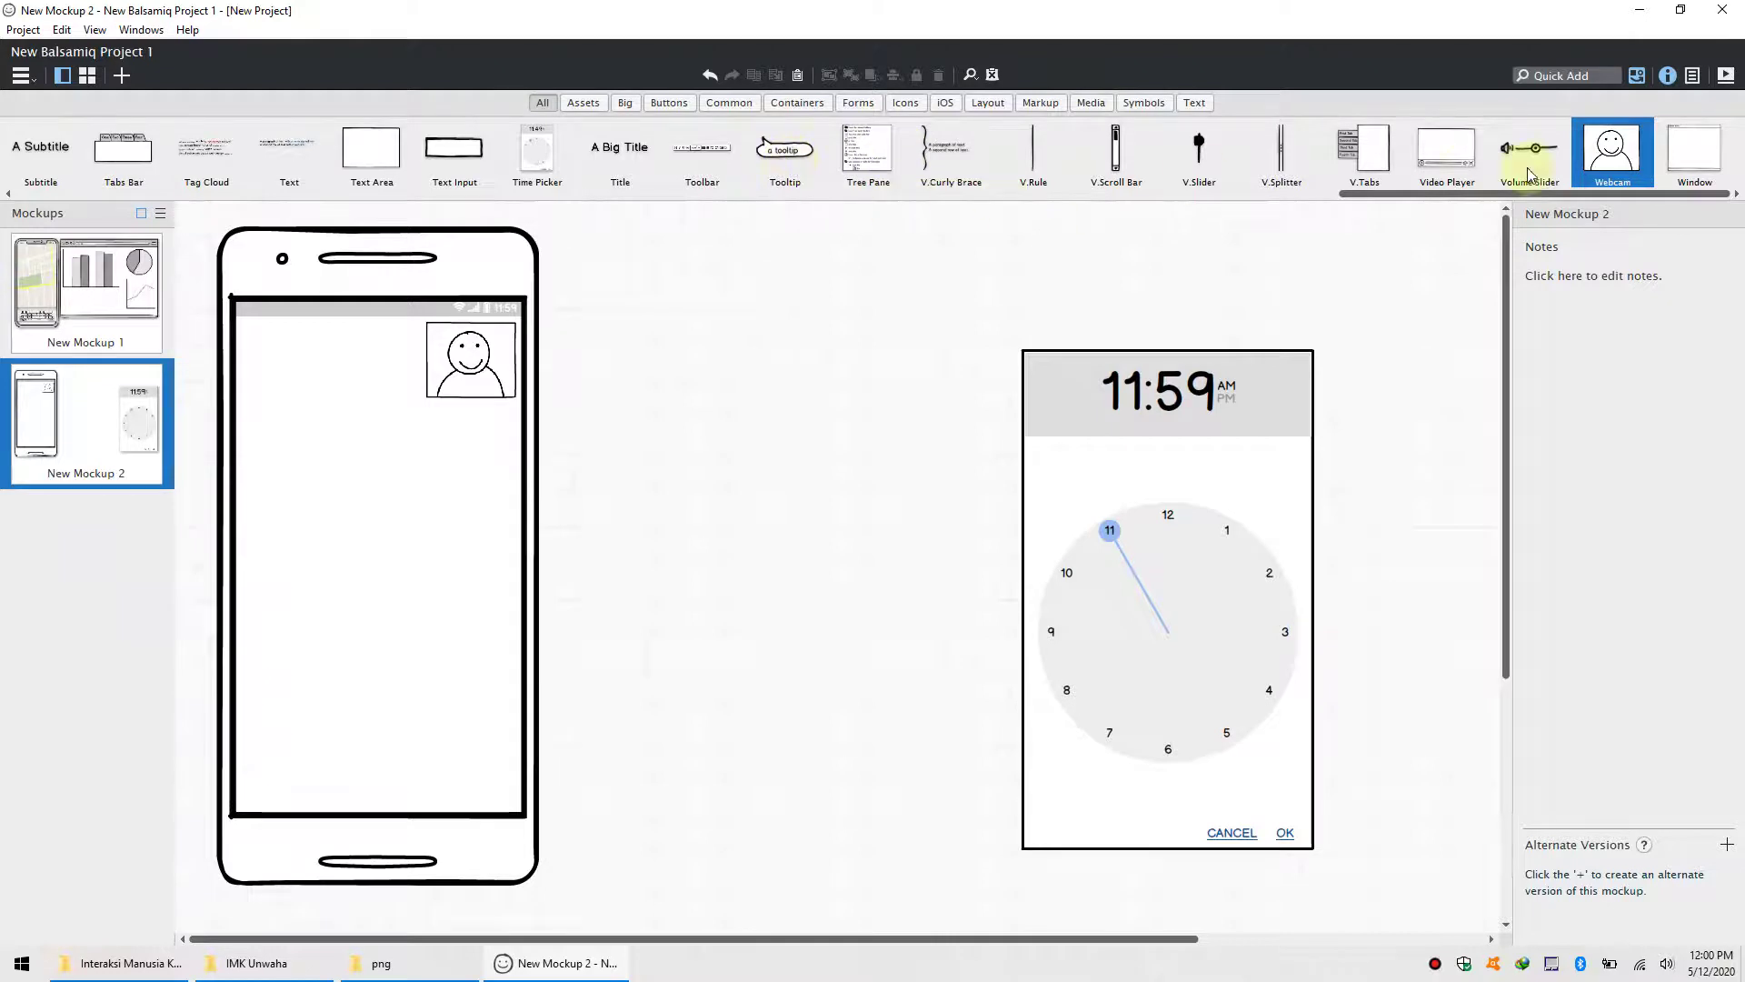
drag(1552, 194, 1267, 184)
click(468, 359)
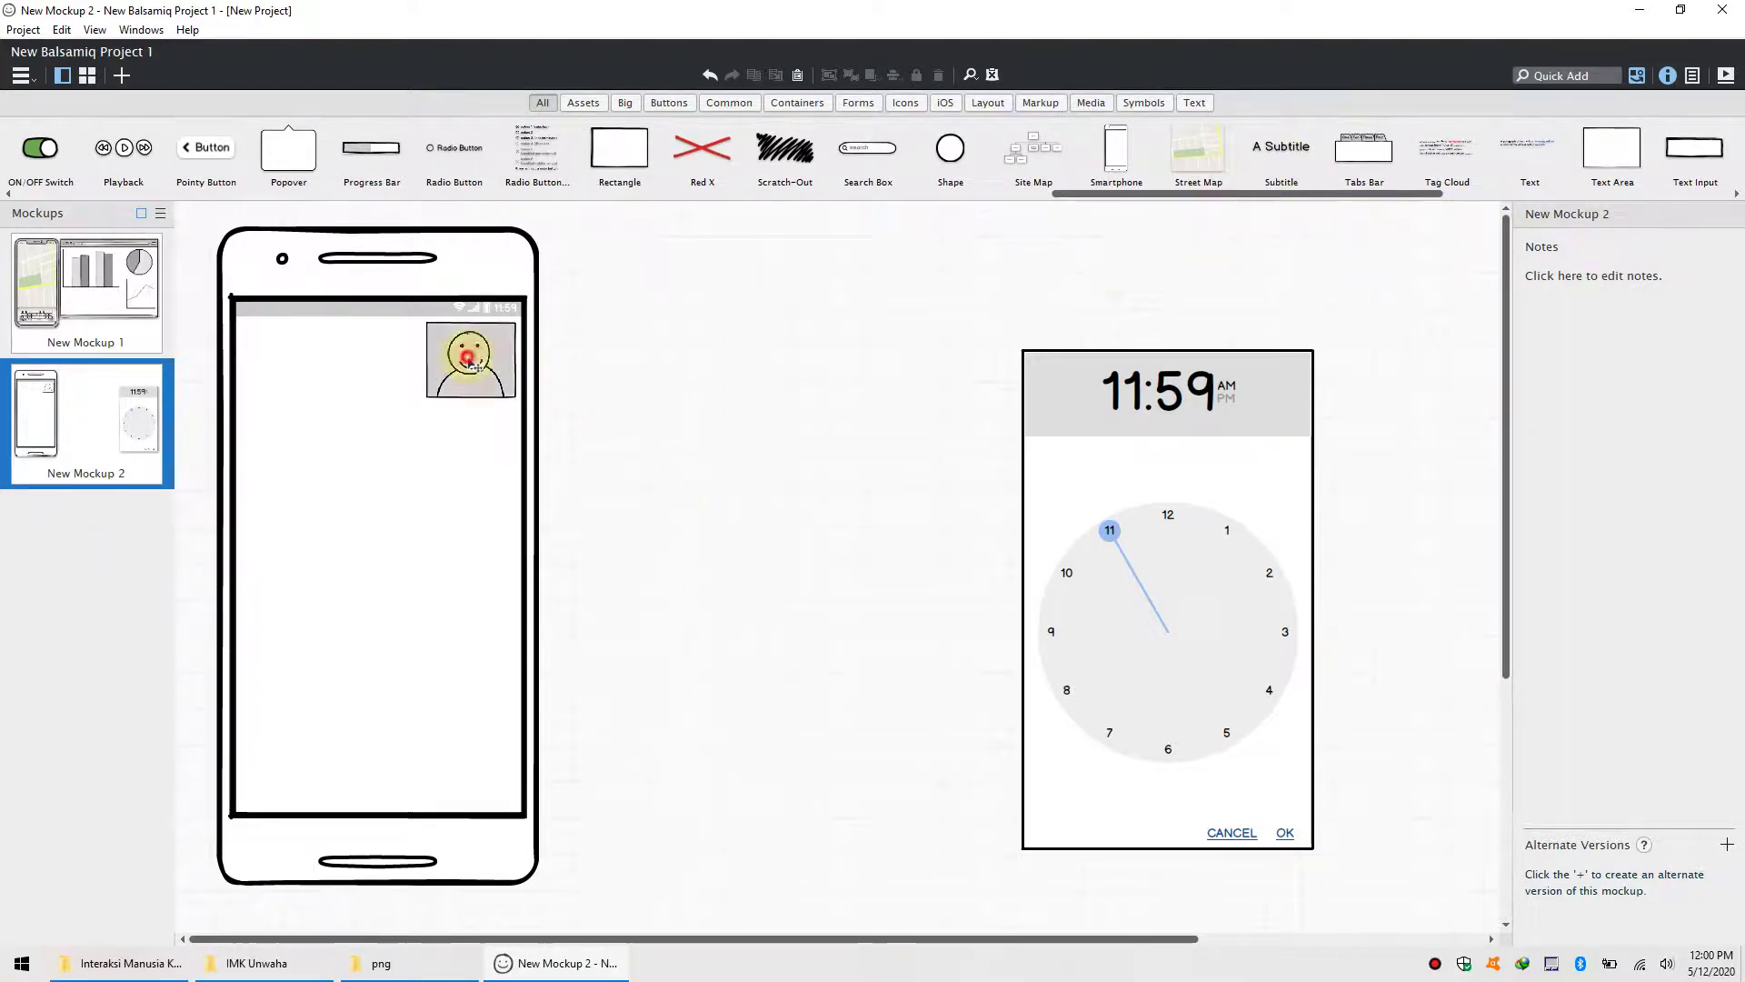
click(622, 374)
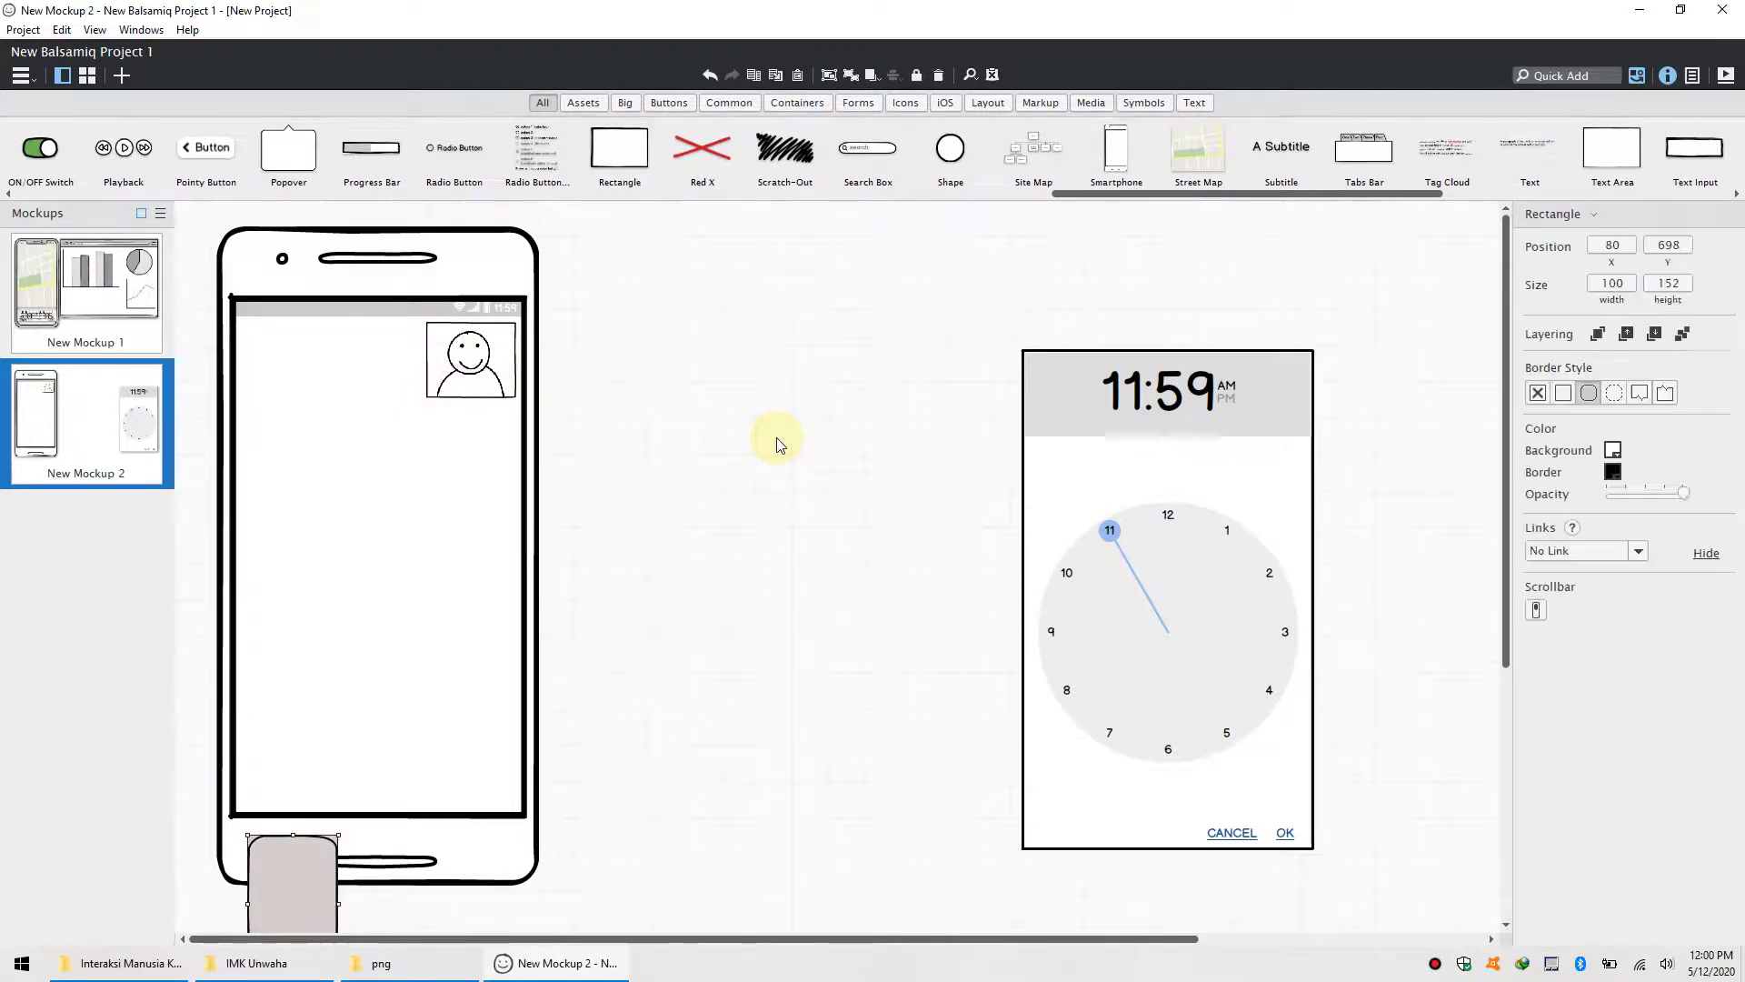
- Place a copy of the webcam at about 71, 134 on the phone screen and enlarge it to about 305 by 416
click(469, 374)
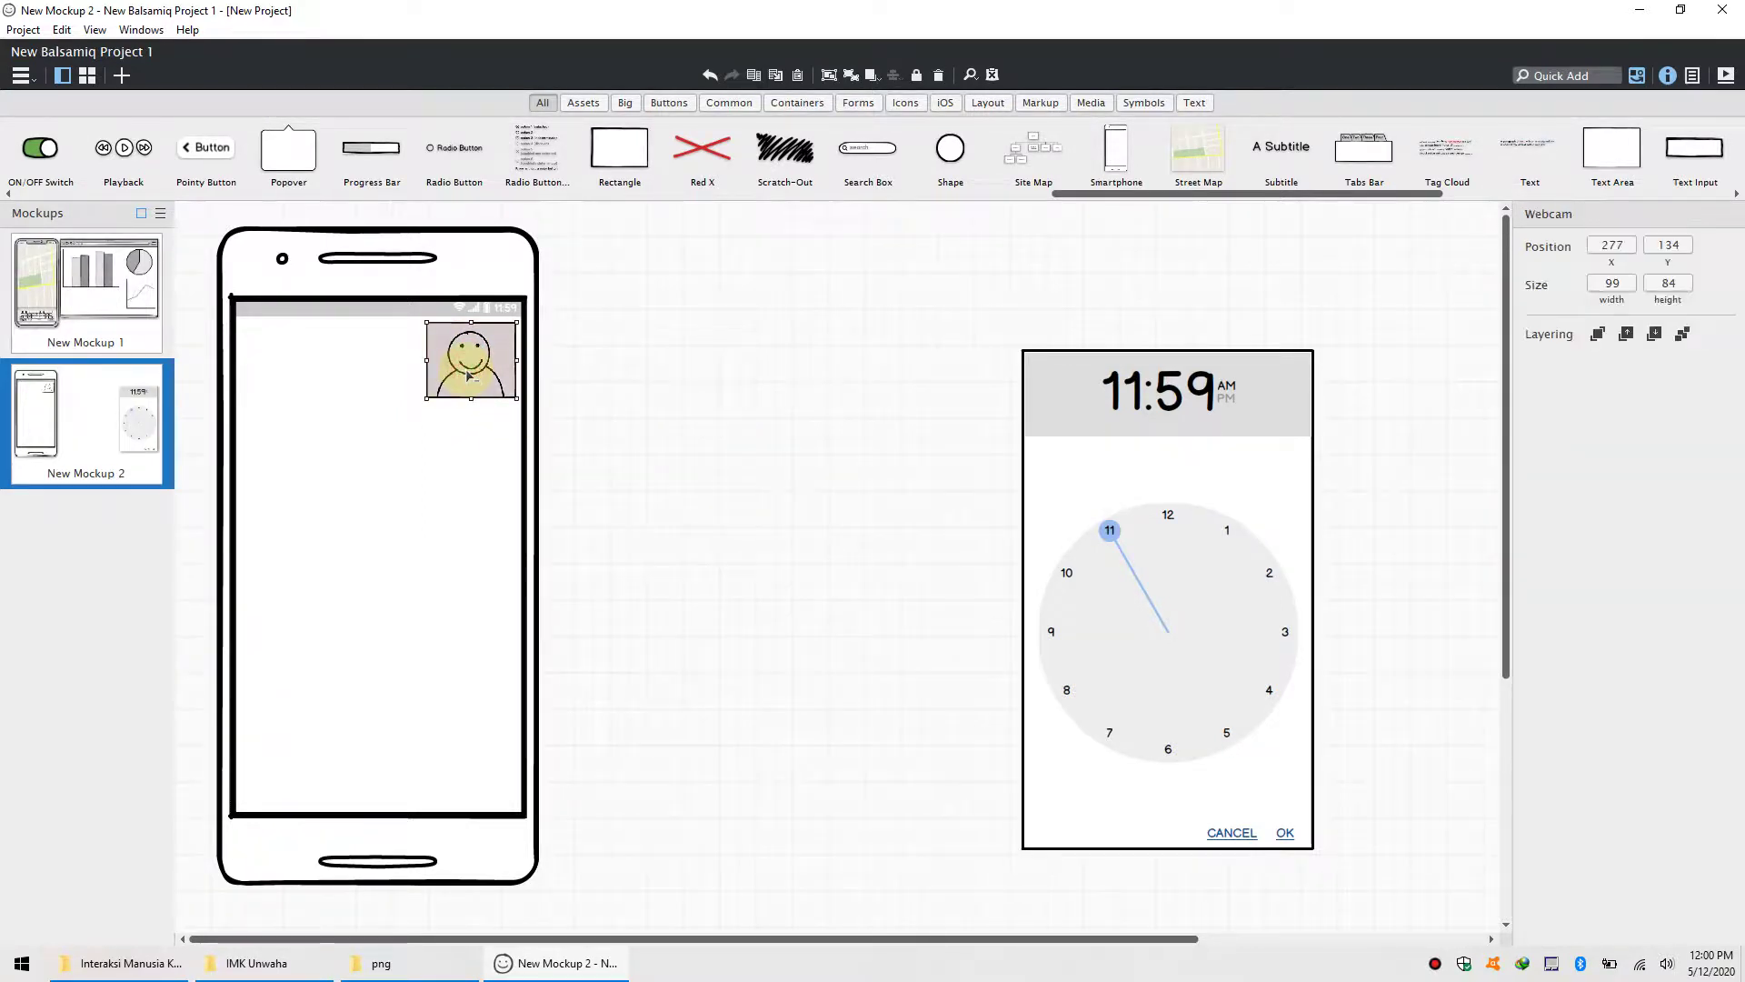
click(826, 527)
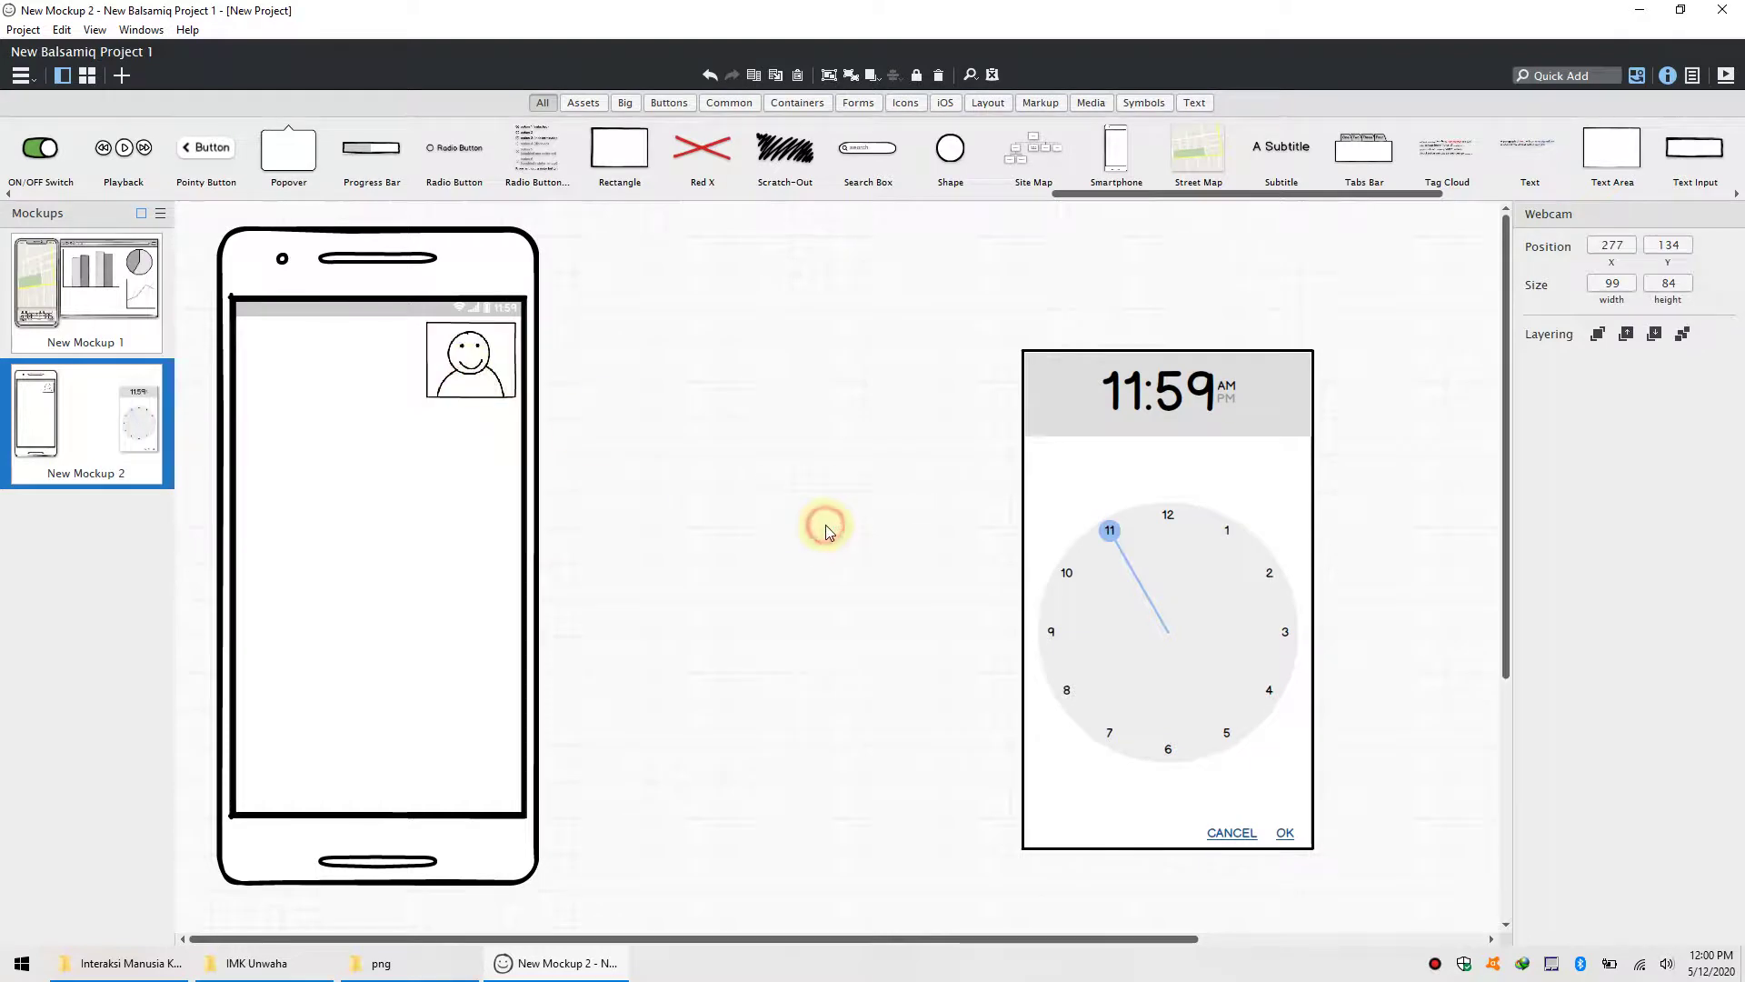
drag(478, 357, 533, 675)
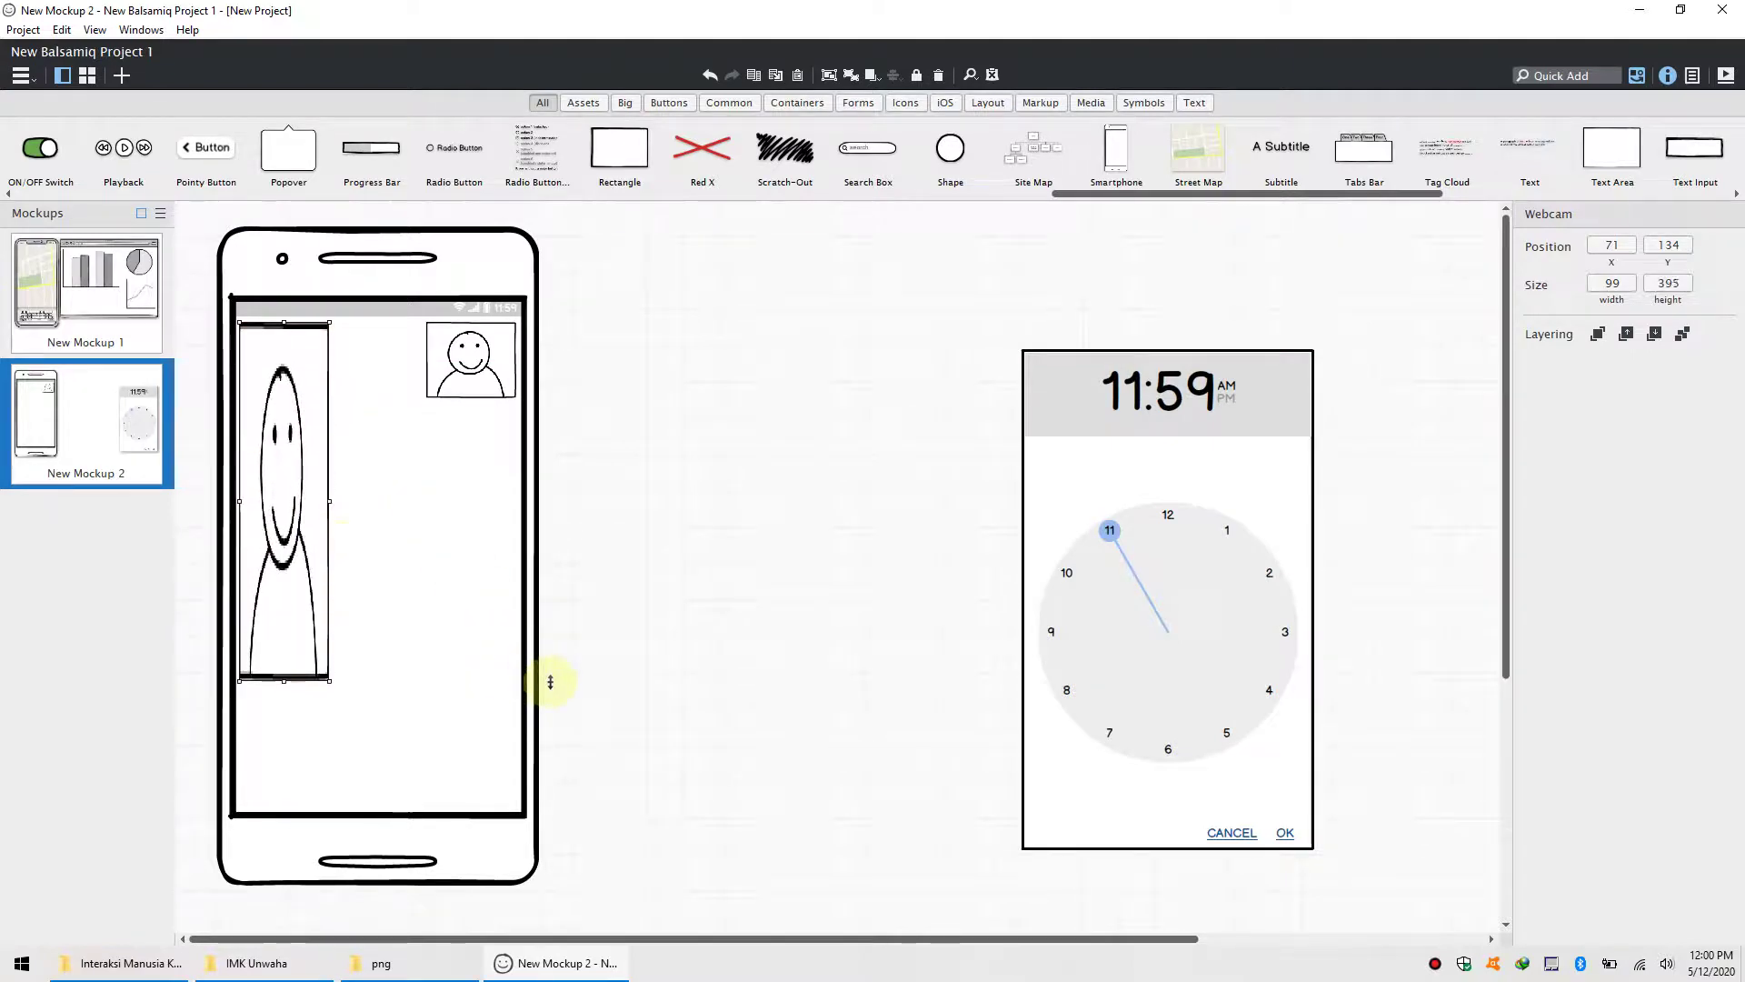
key(ctrl+z)
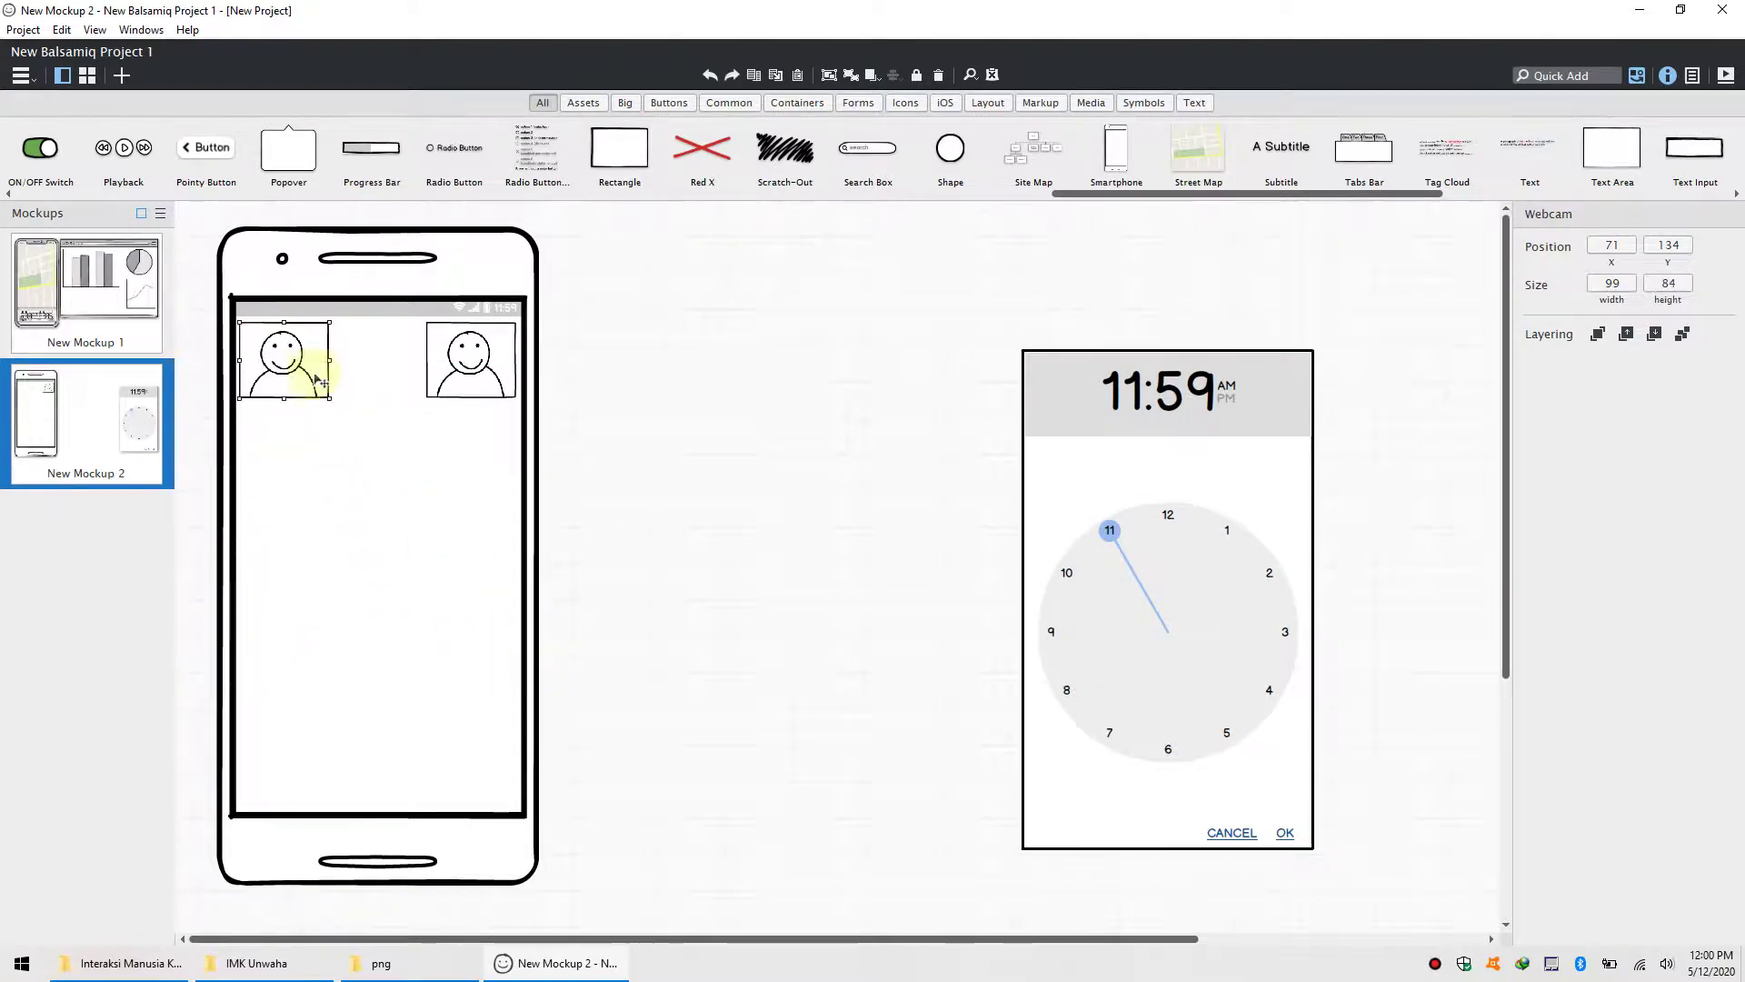
drag(331, 400, 510, 701)
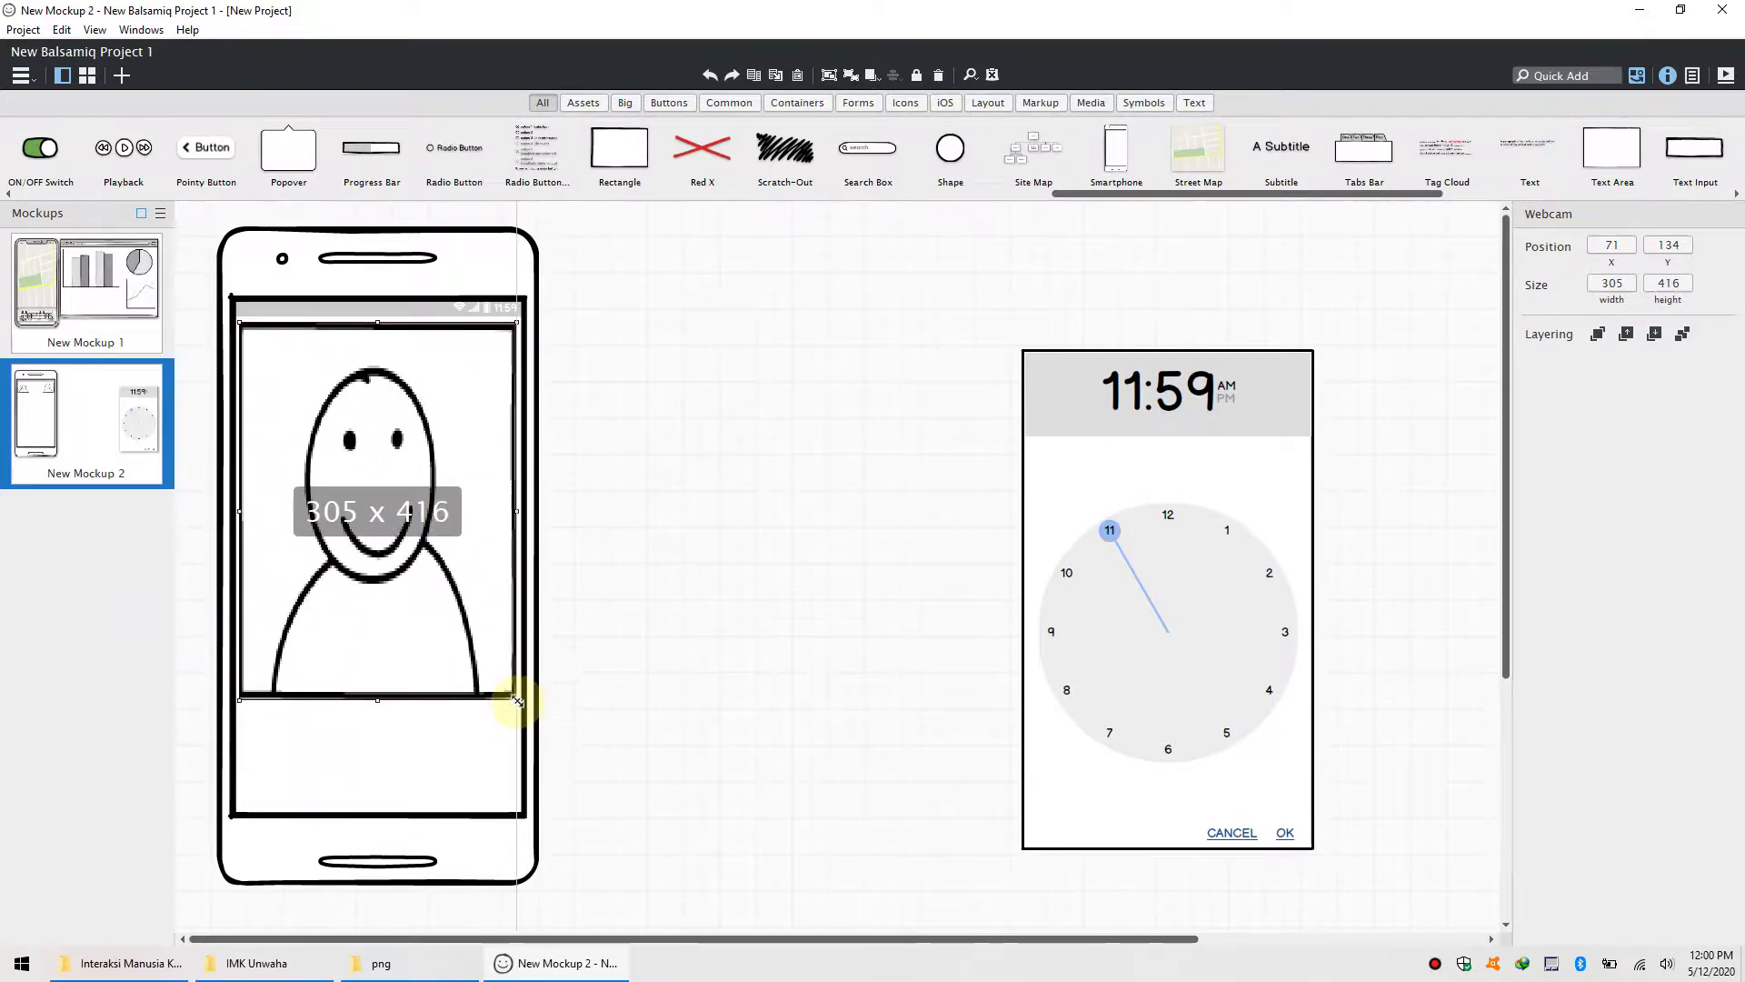
- Send the large webcam one layer backward so it sits behind the small webcam on the smartphone screen
right_click(477, 645)
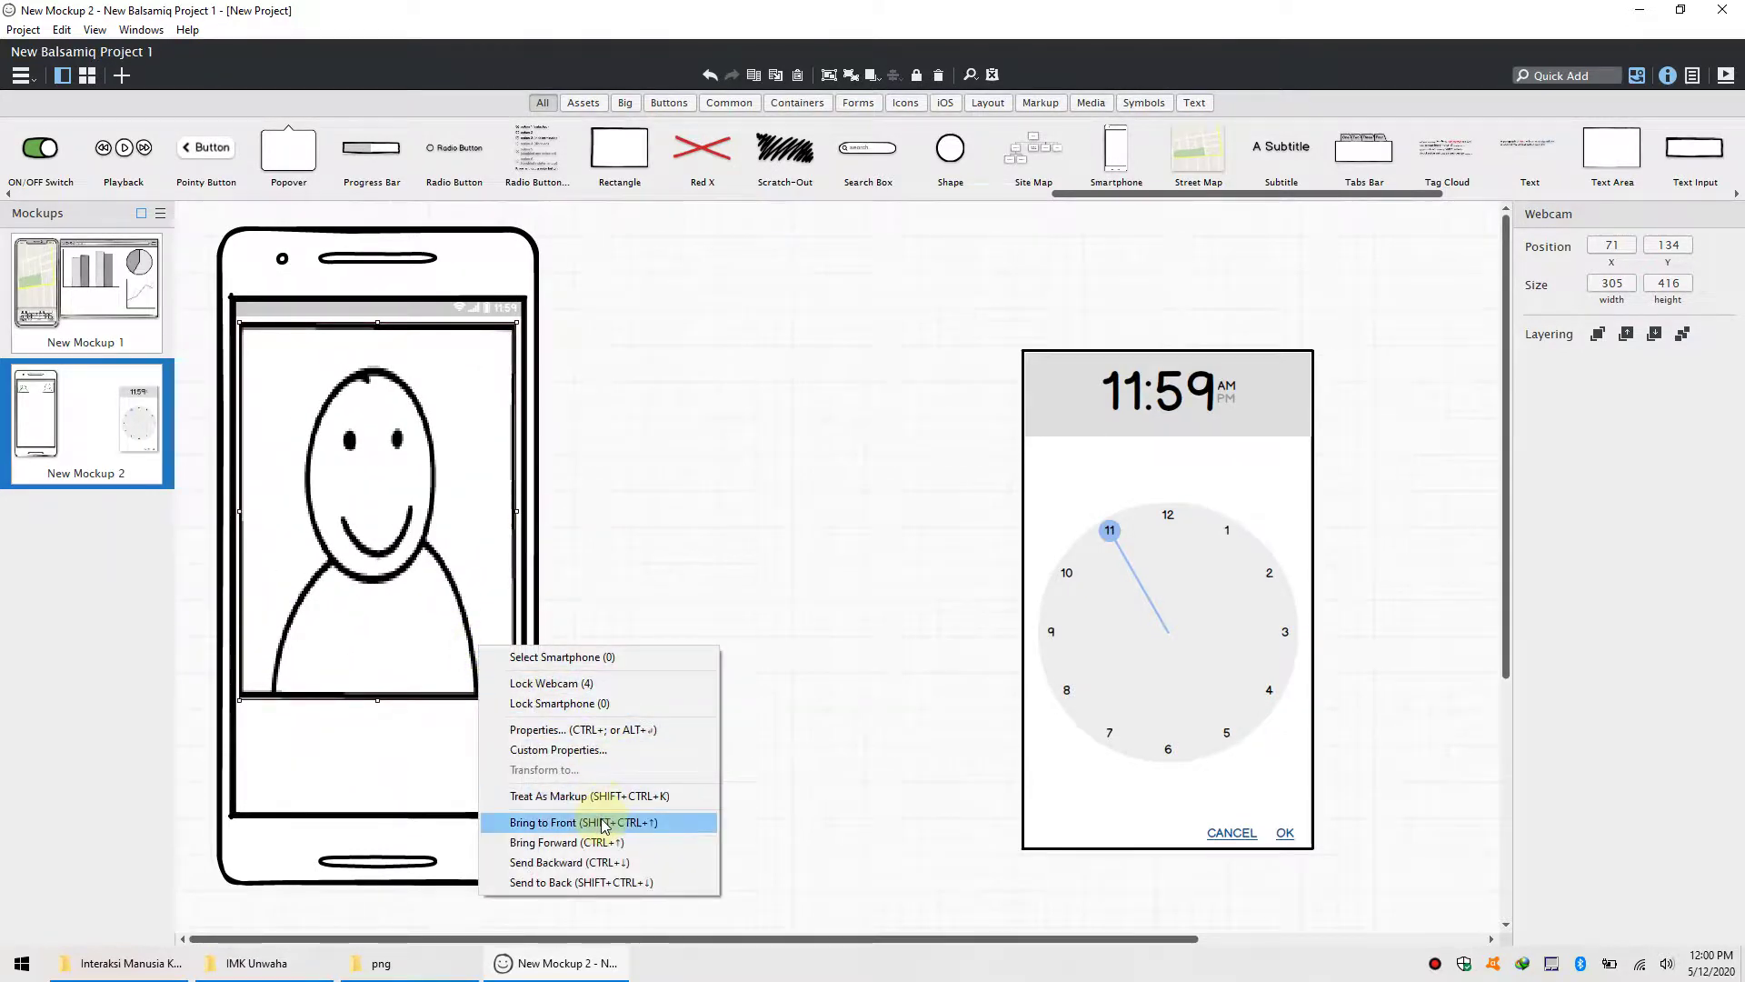
click(595, 841)
right_click(424, 557)
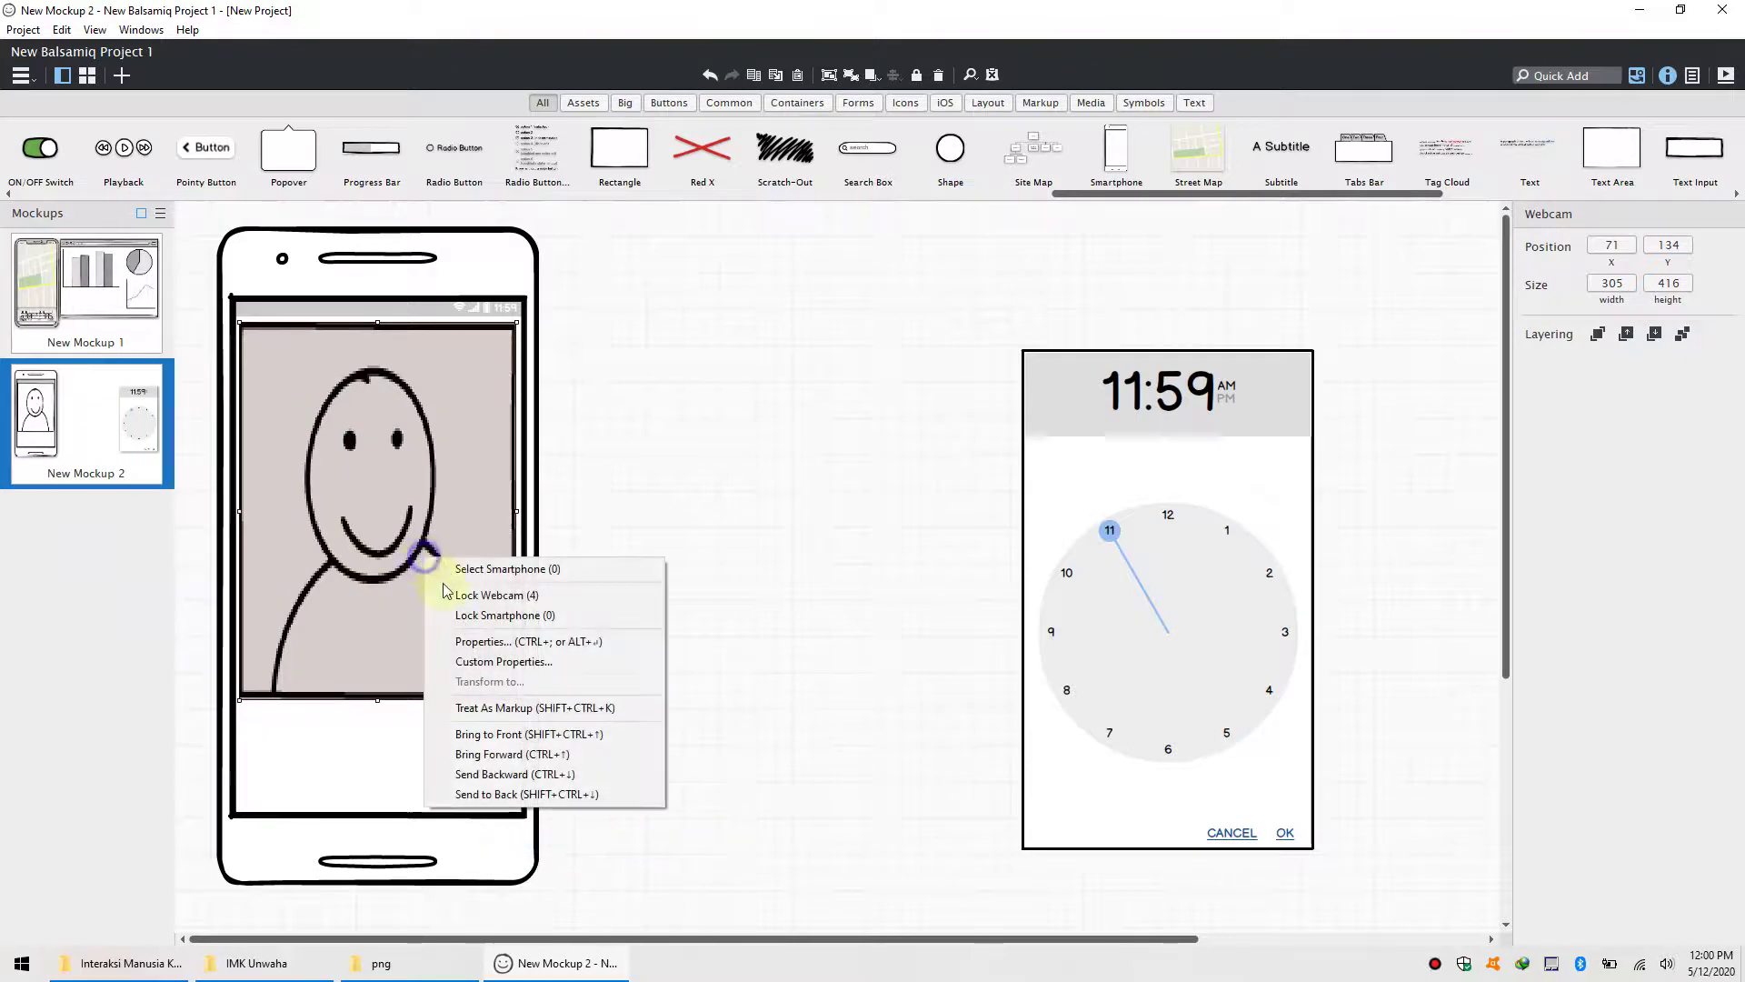
click(533, 775)
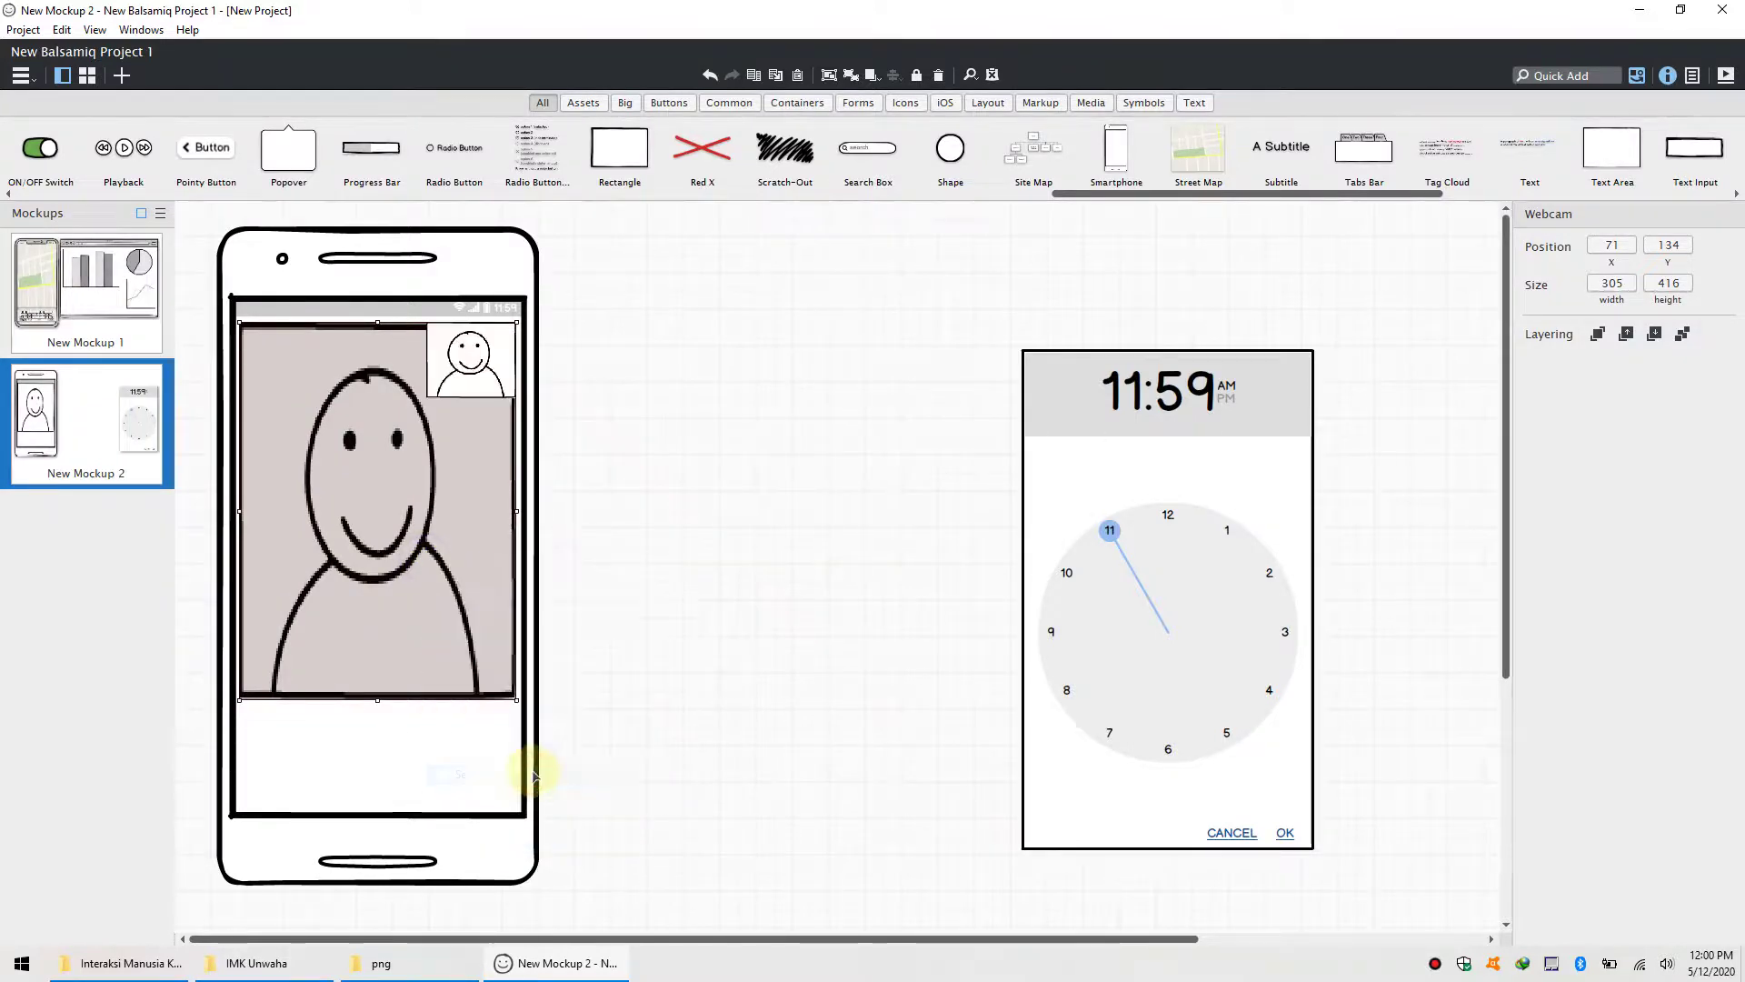
click(677, 505)
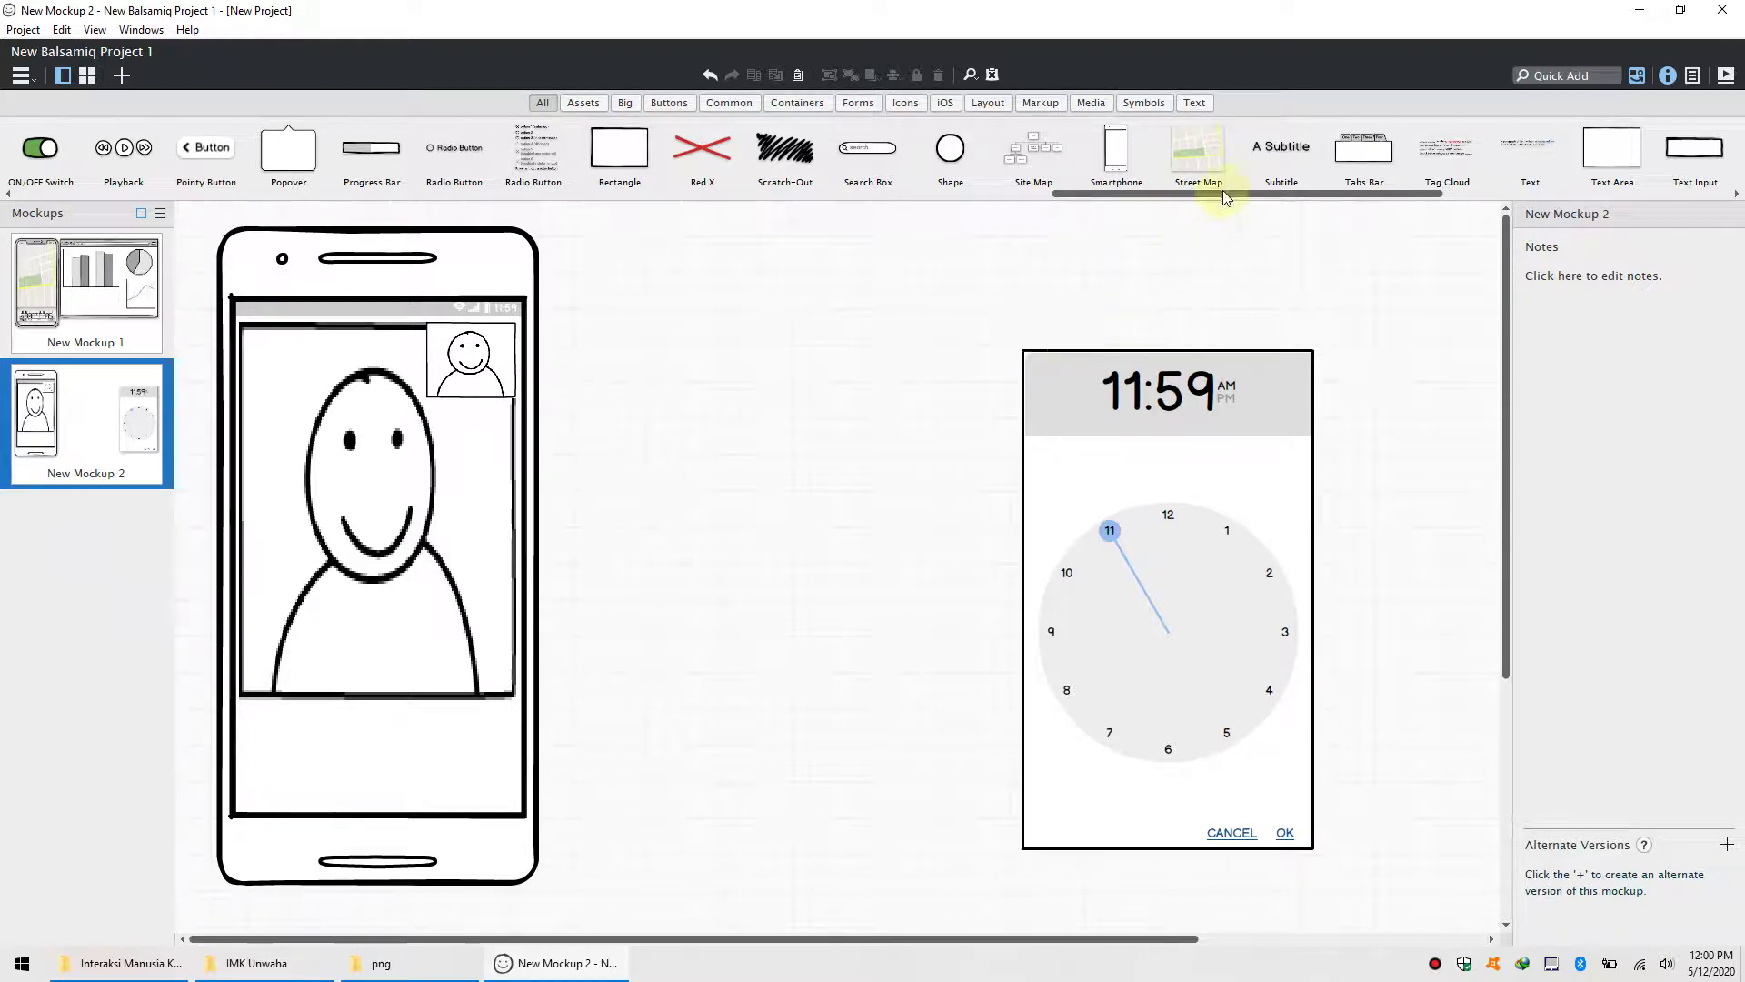
- Look through the end of the full component library, including Window, and the Assets and Big categories
drag(1223, 192, 1576, 198)
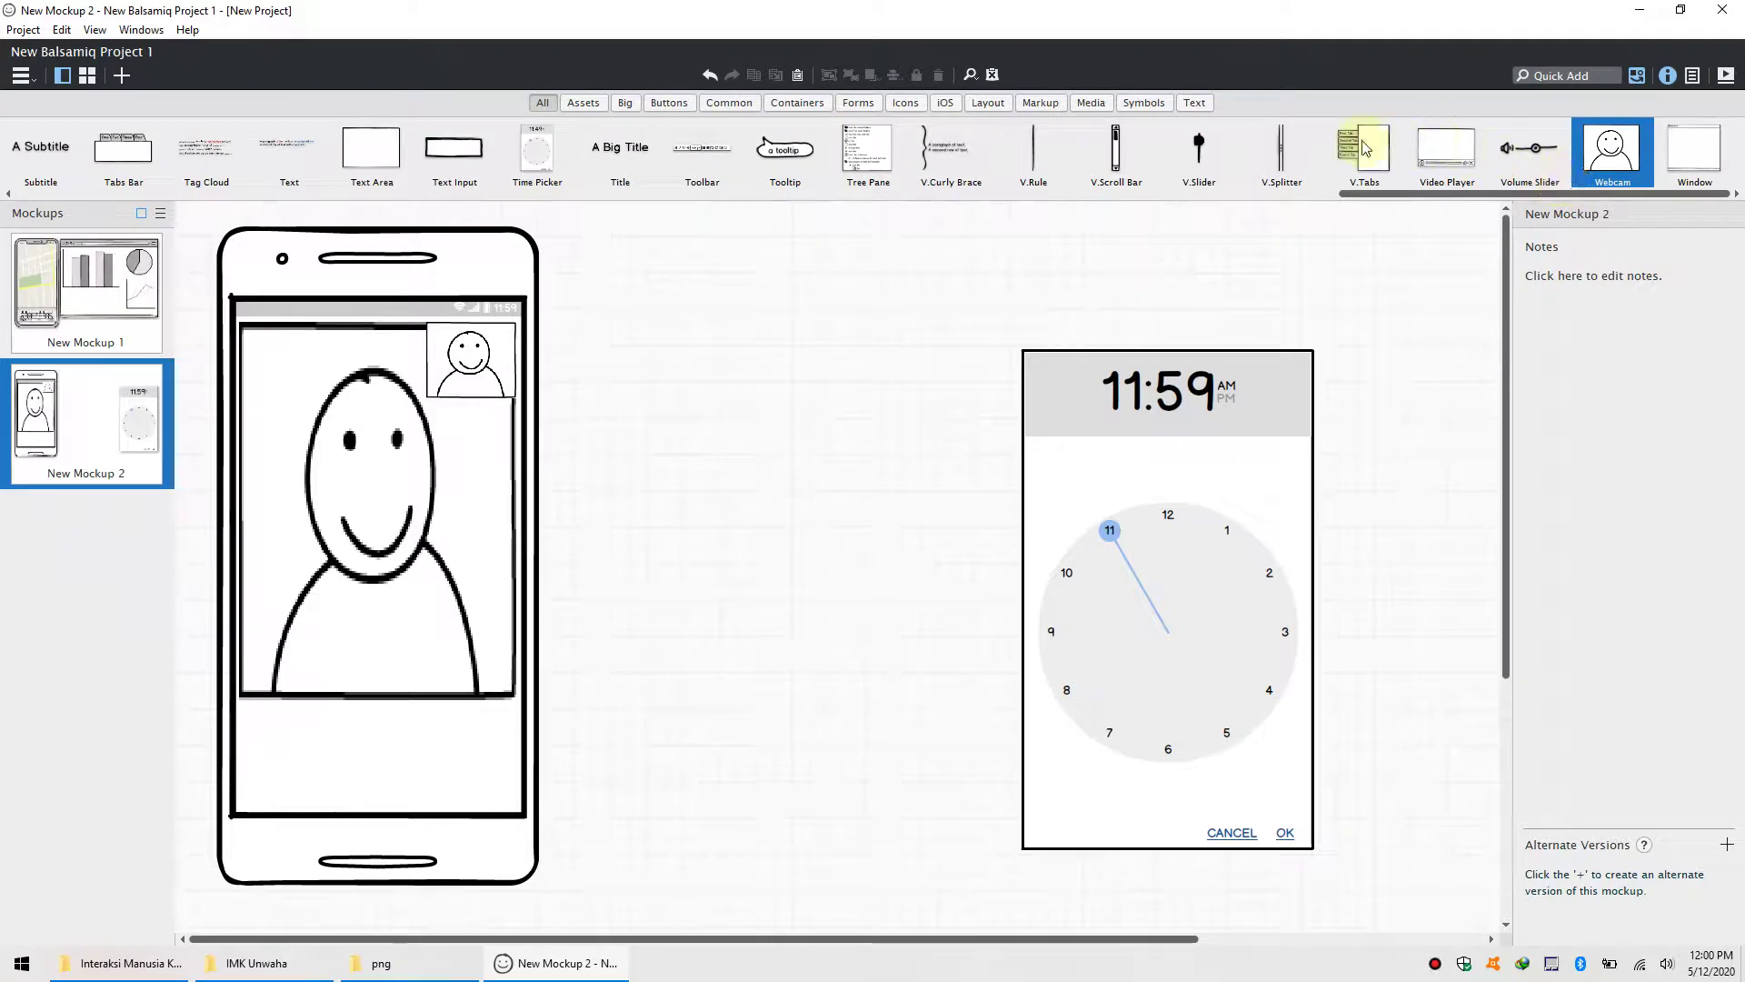
click(1693, 148)
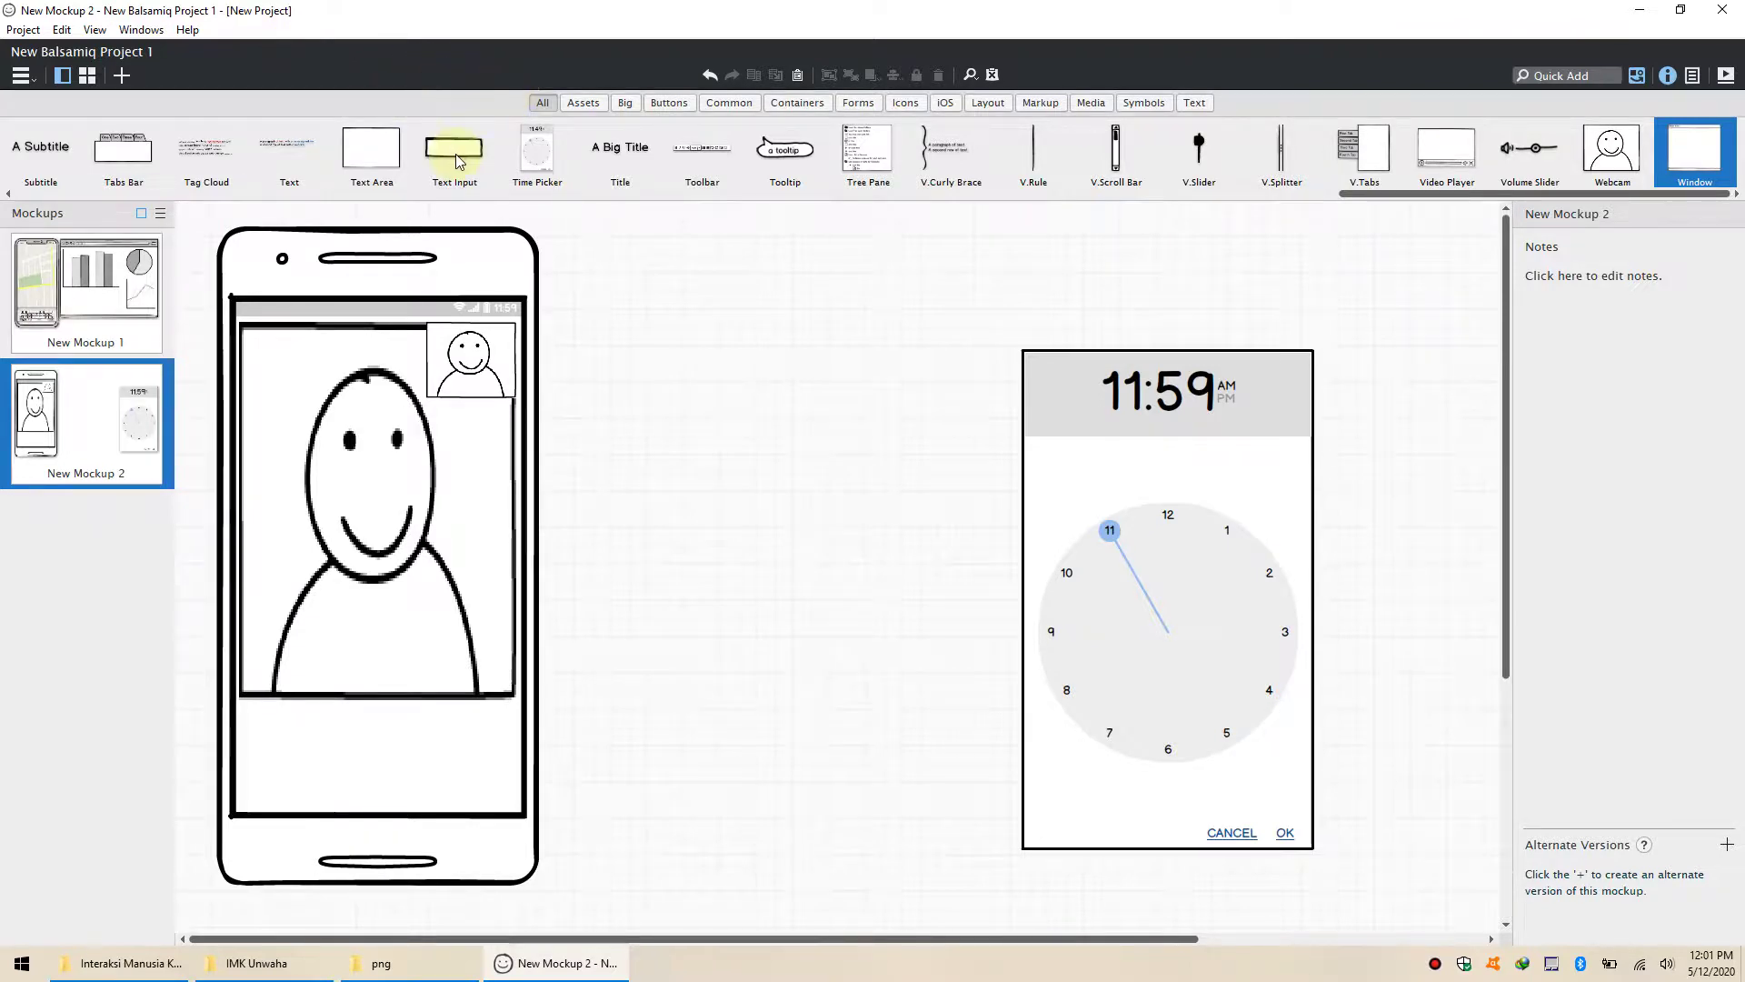
click(582, 102)
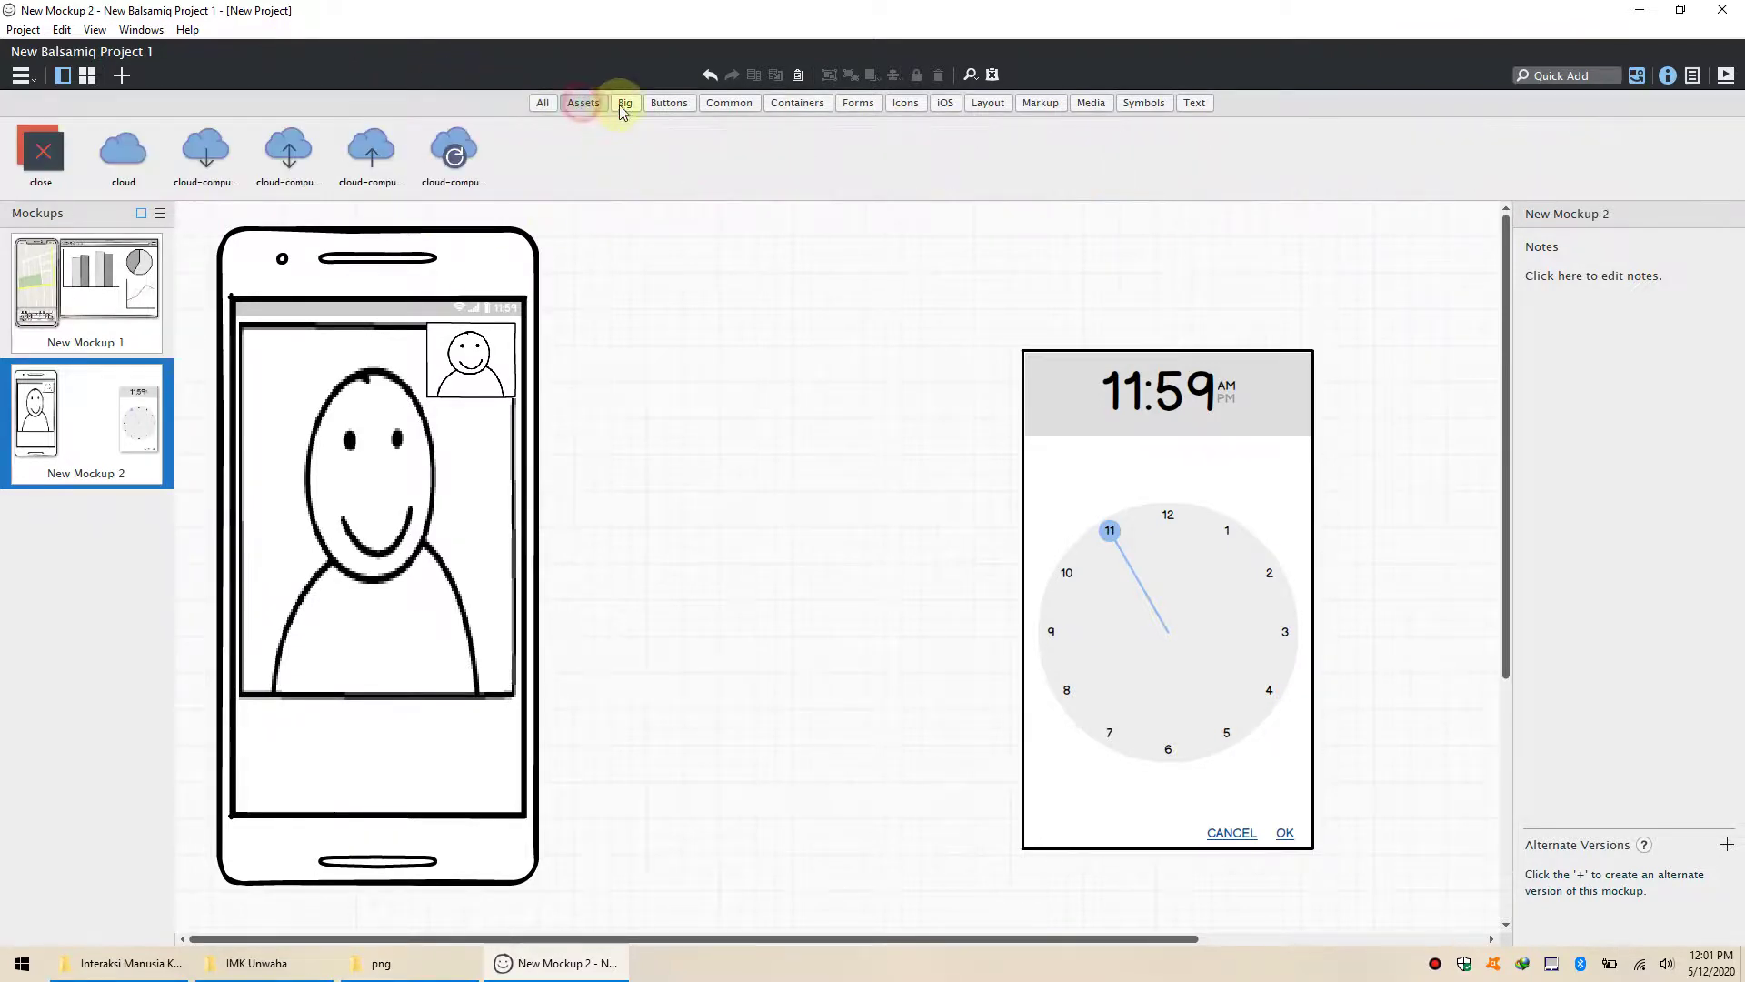
click(624, 102)
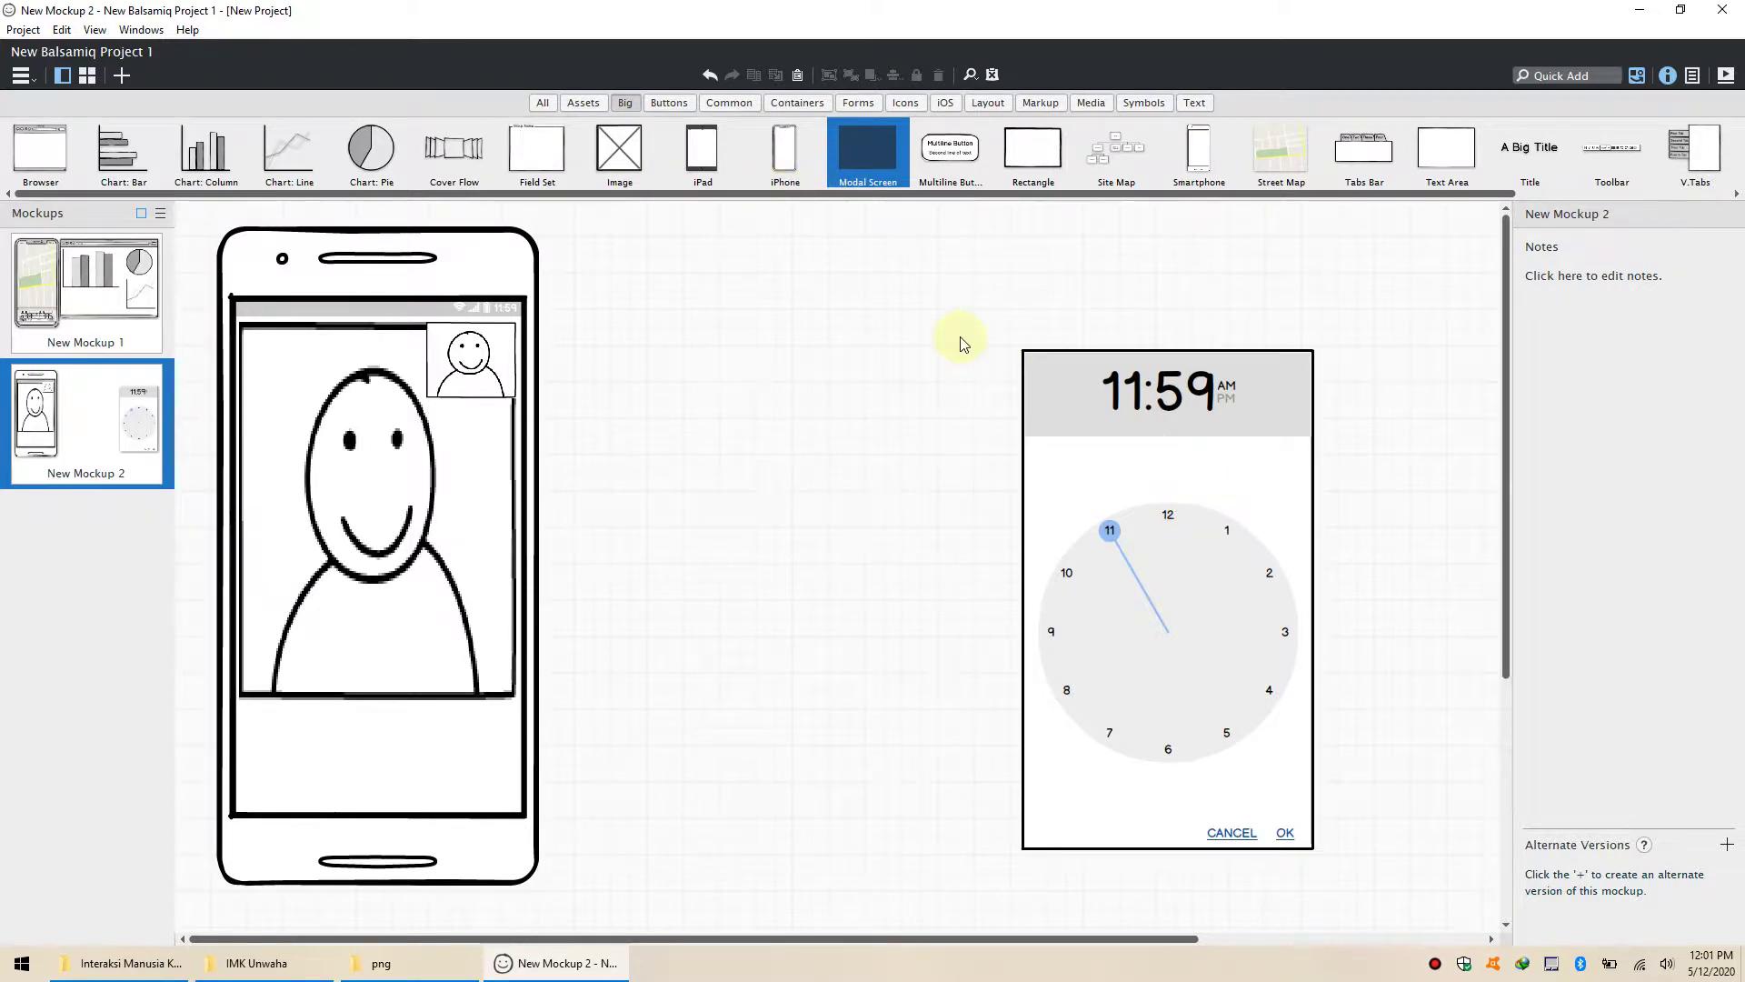
- Review New Mockup 1, return to New Mockup 2 and inspect its time picker
click(92, 306)
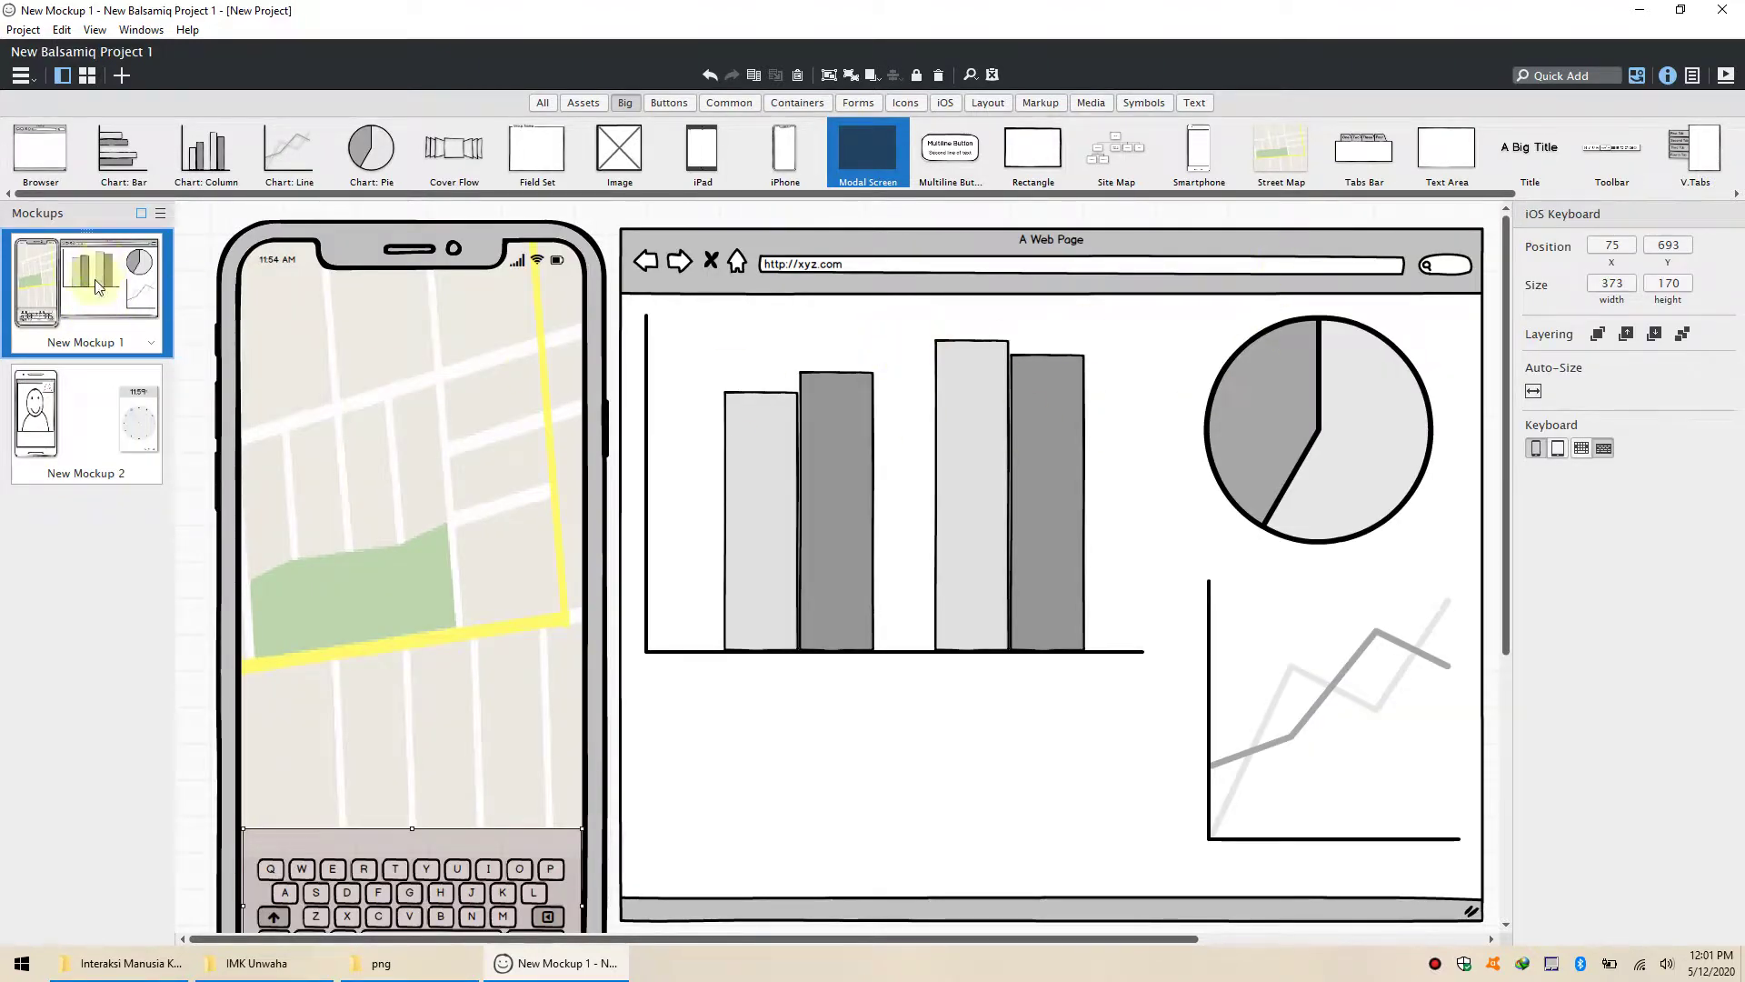
click(37, 405)
click(1127, 384)
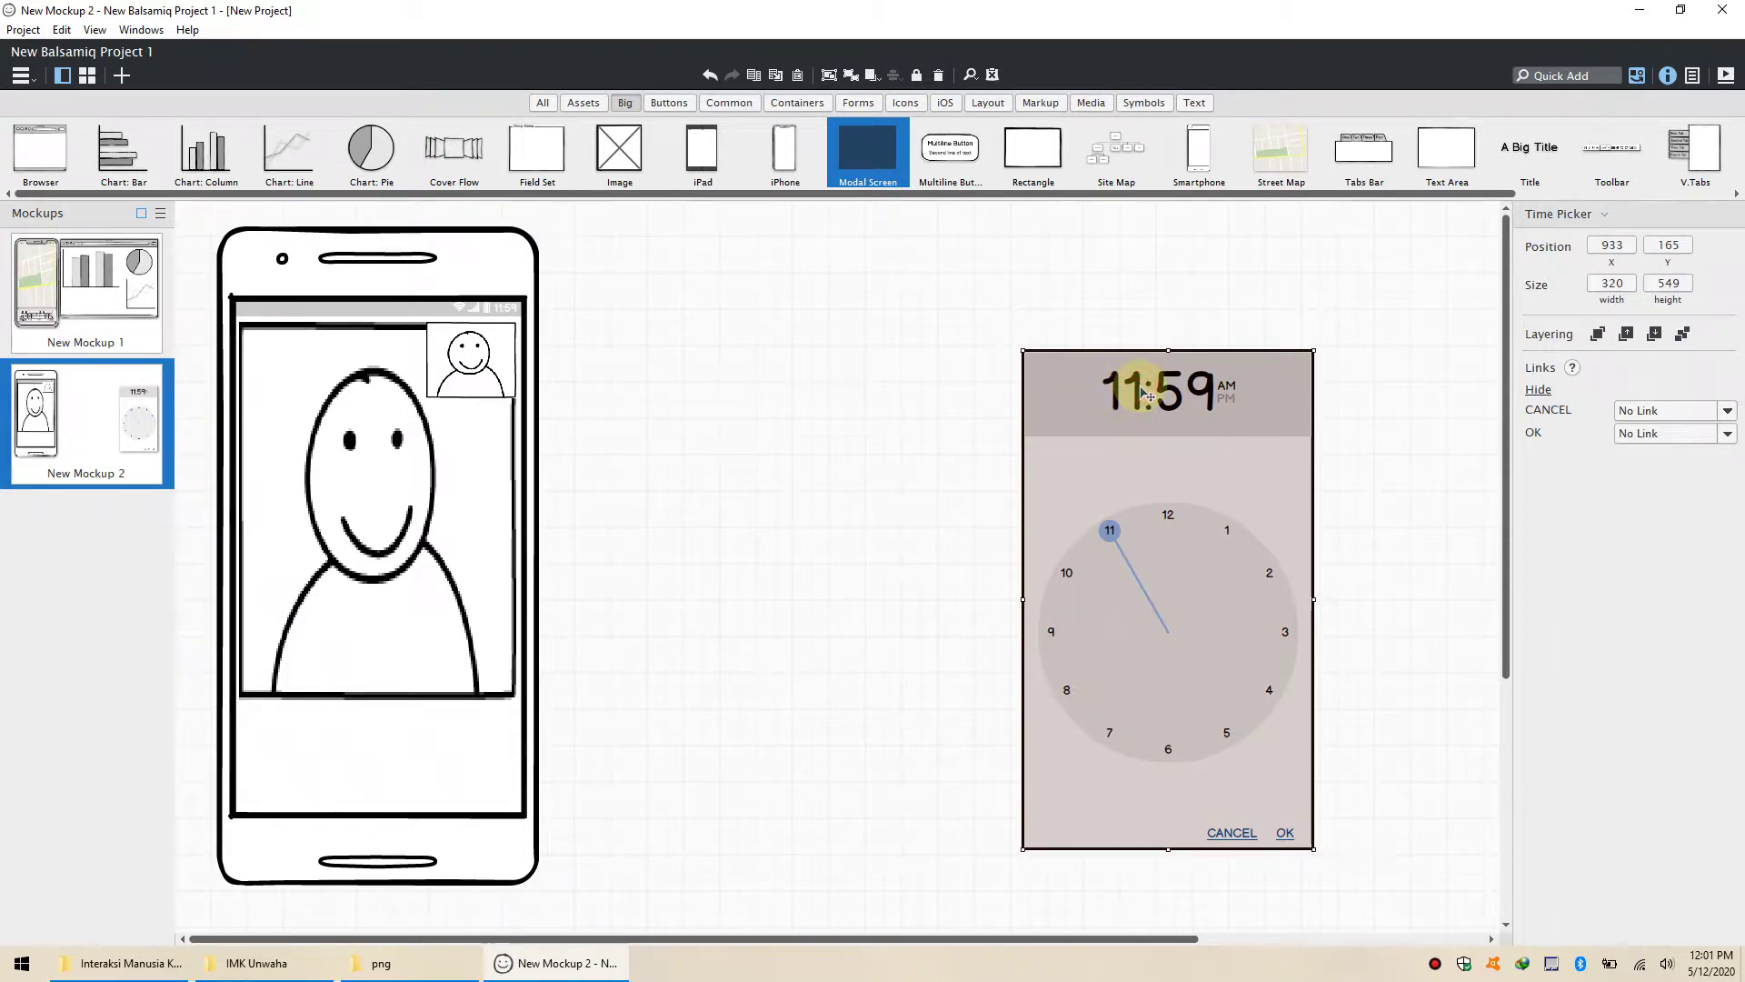
click(811, 396)
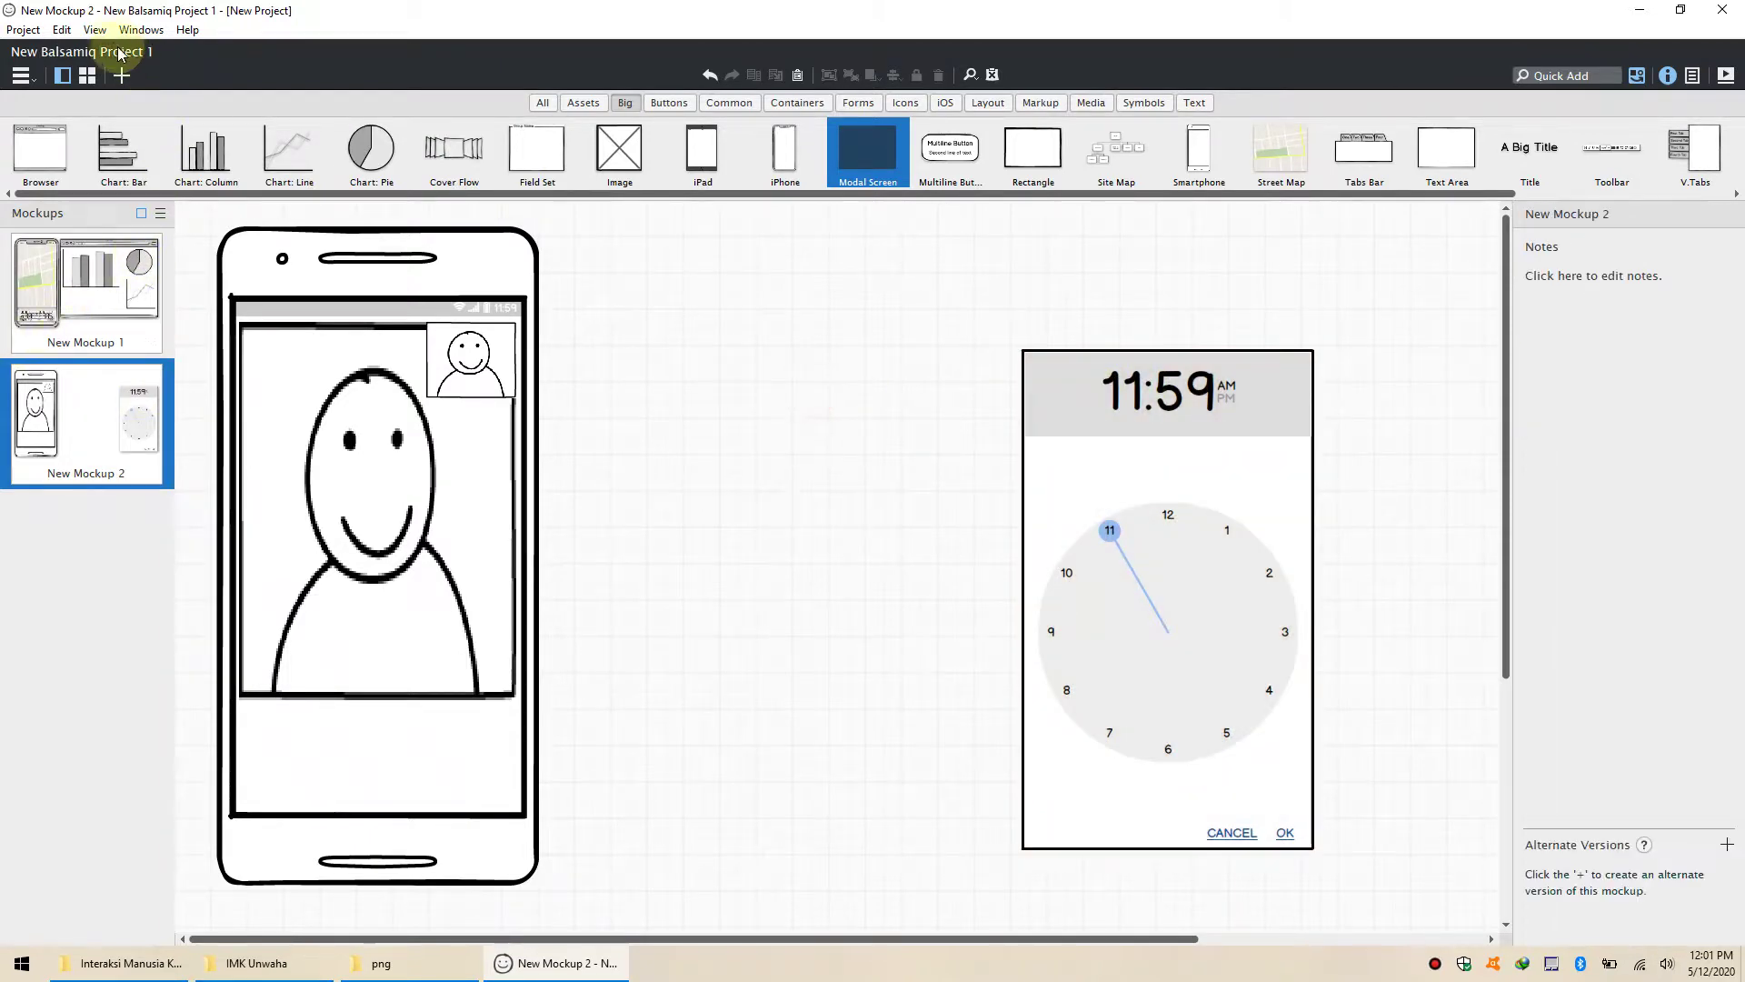
- Hide the list of mockups and look over the Image, iPad, iPhone and Modal Screen components
click(63, 76)
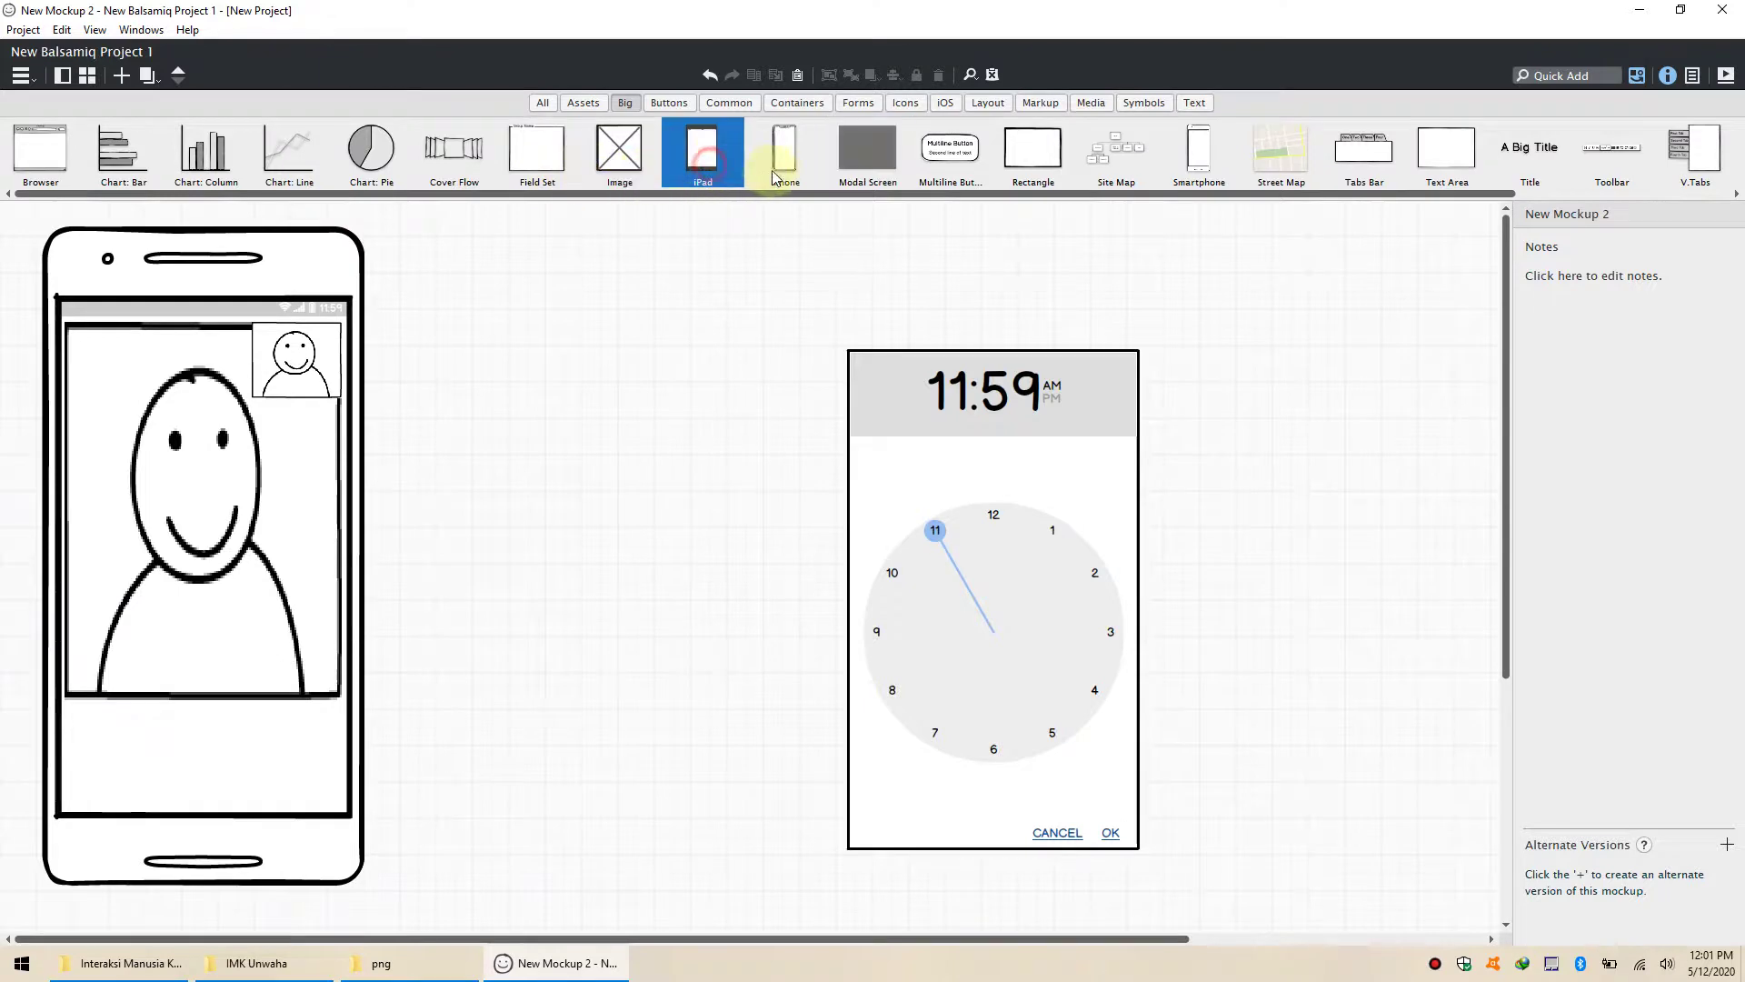
click(732, 493)
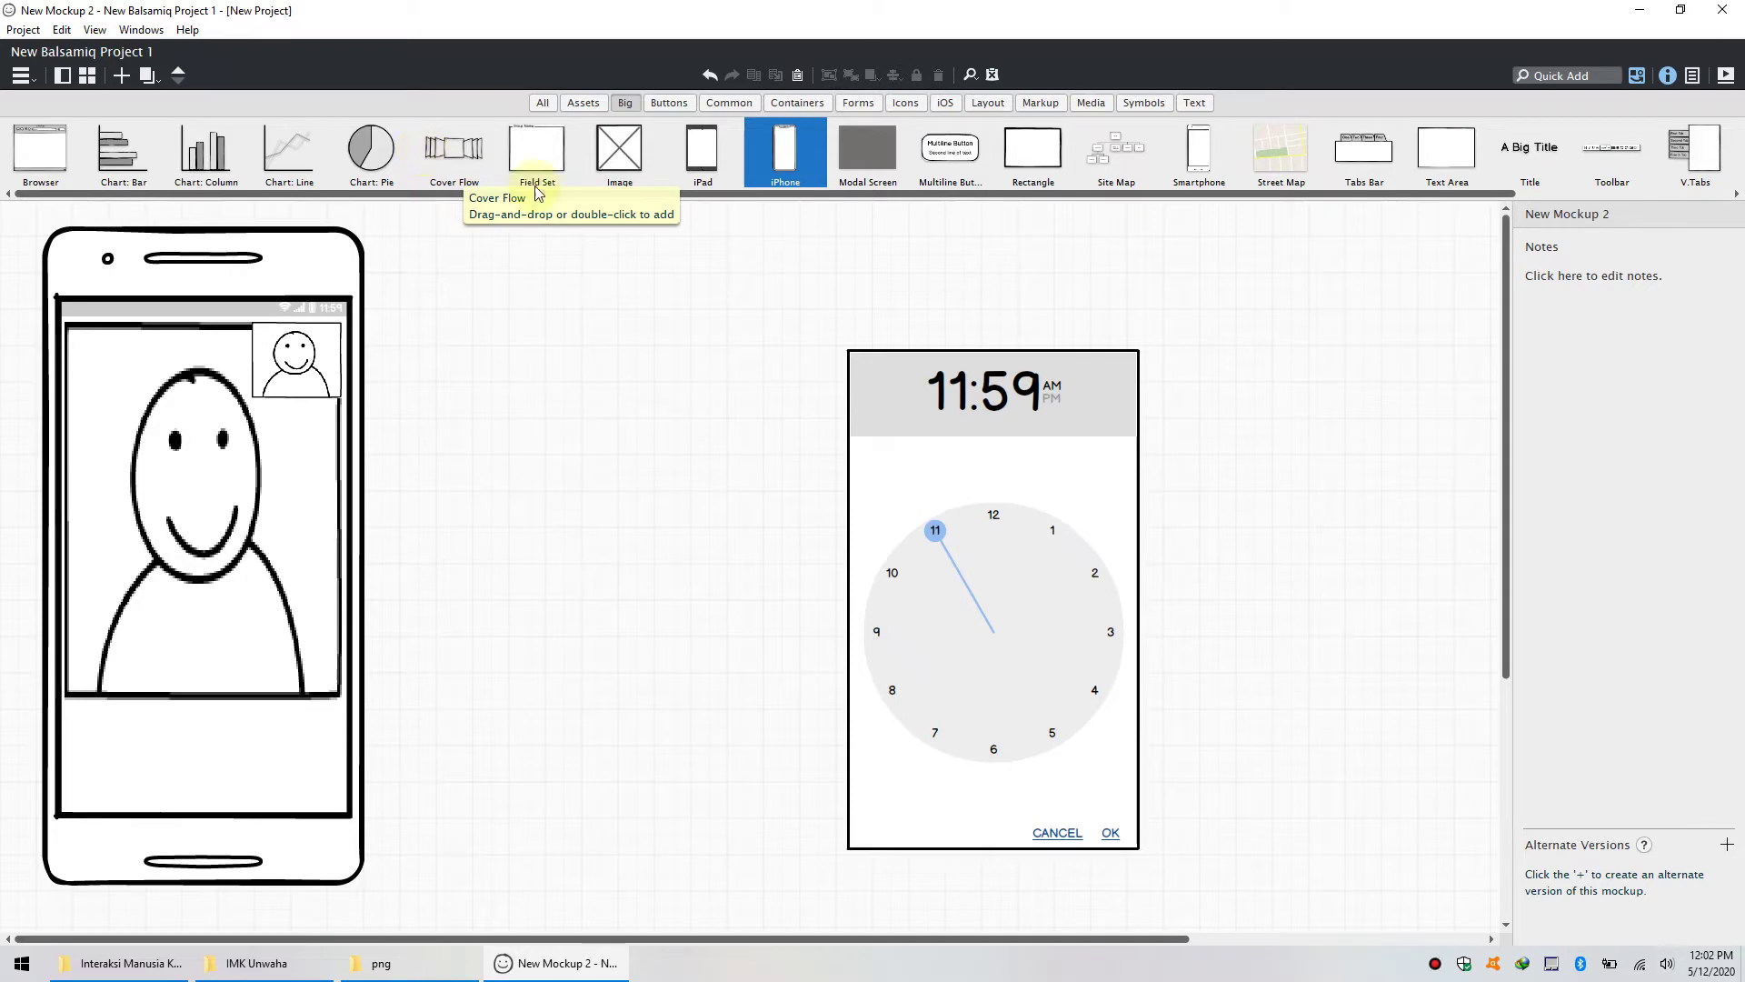
click(600, 160)
click(701, 152)
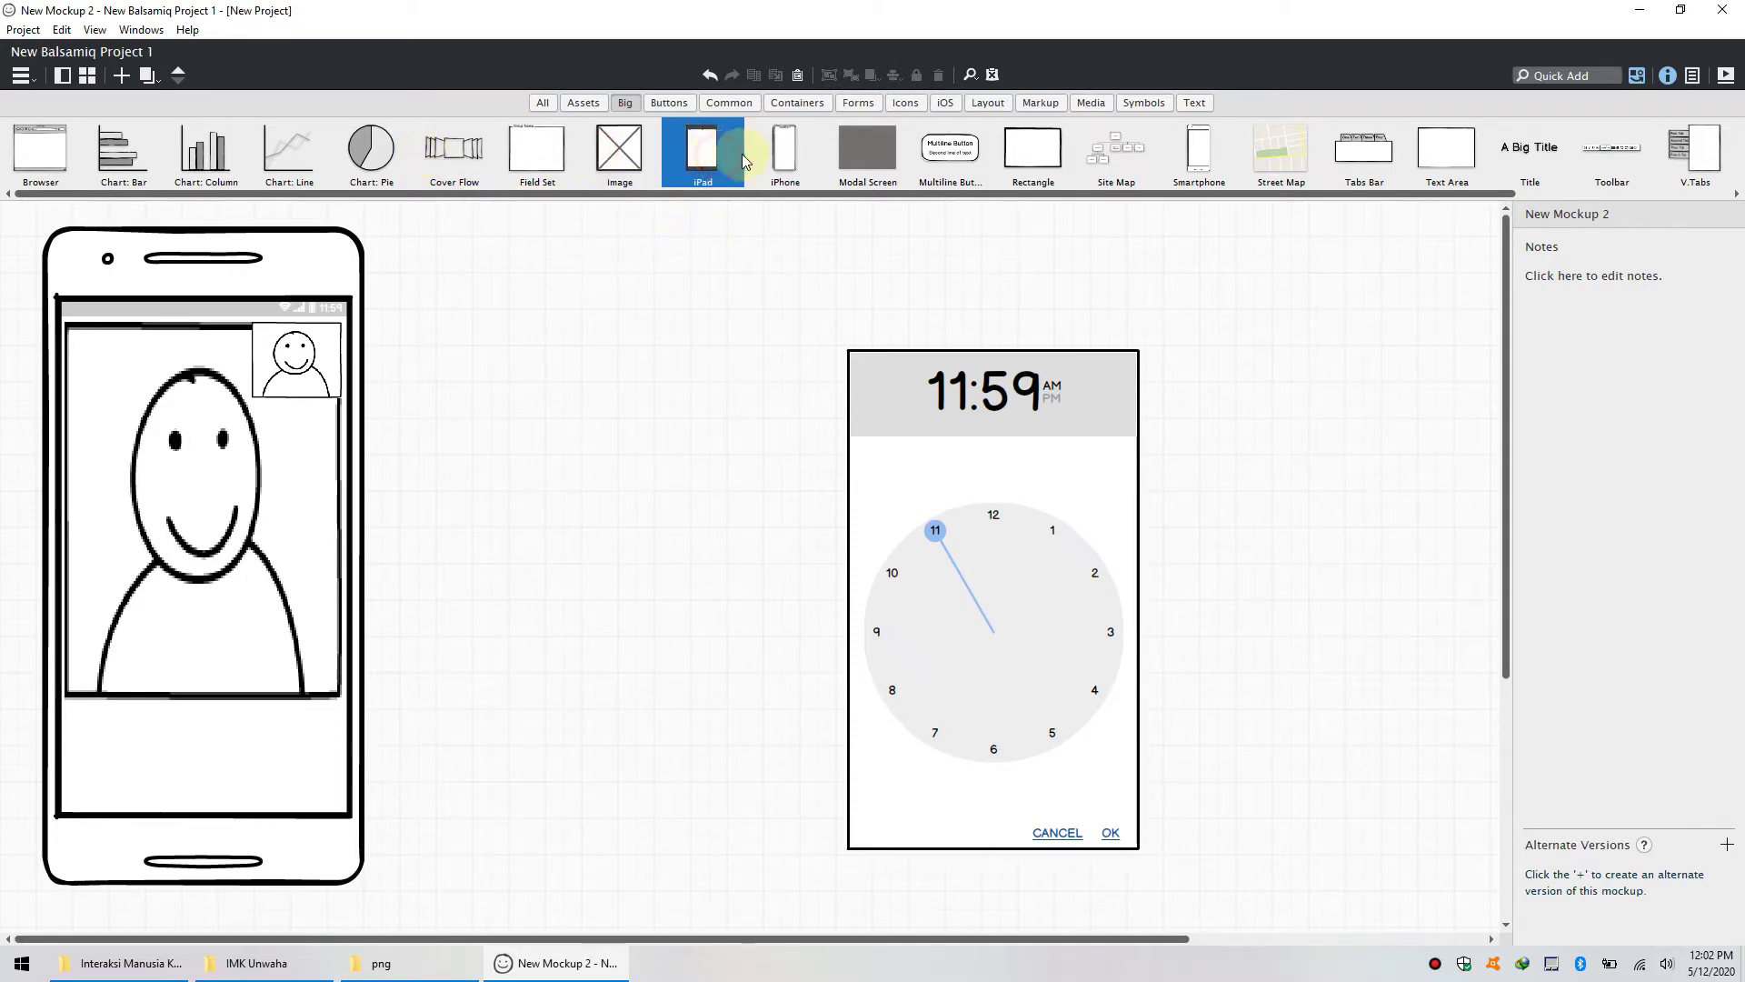
click(857, 157)
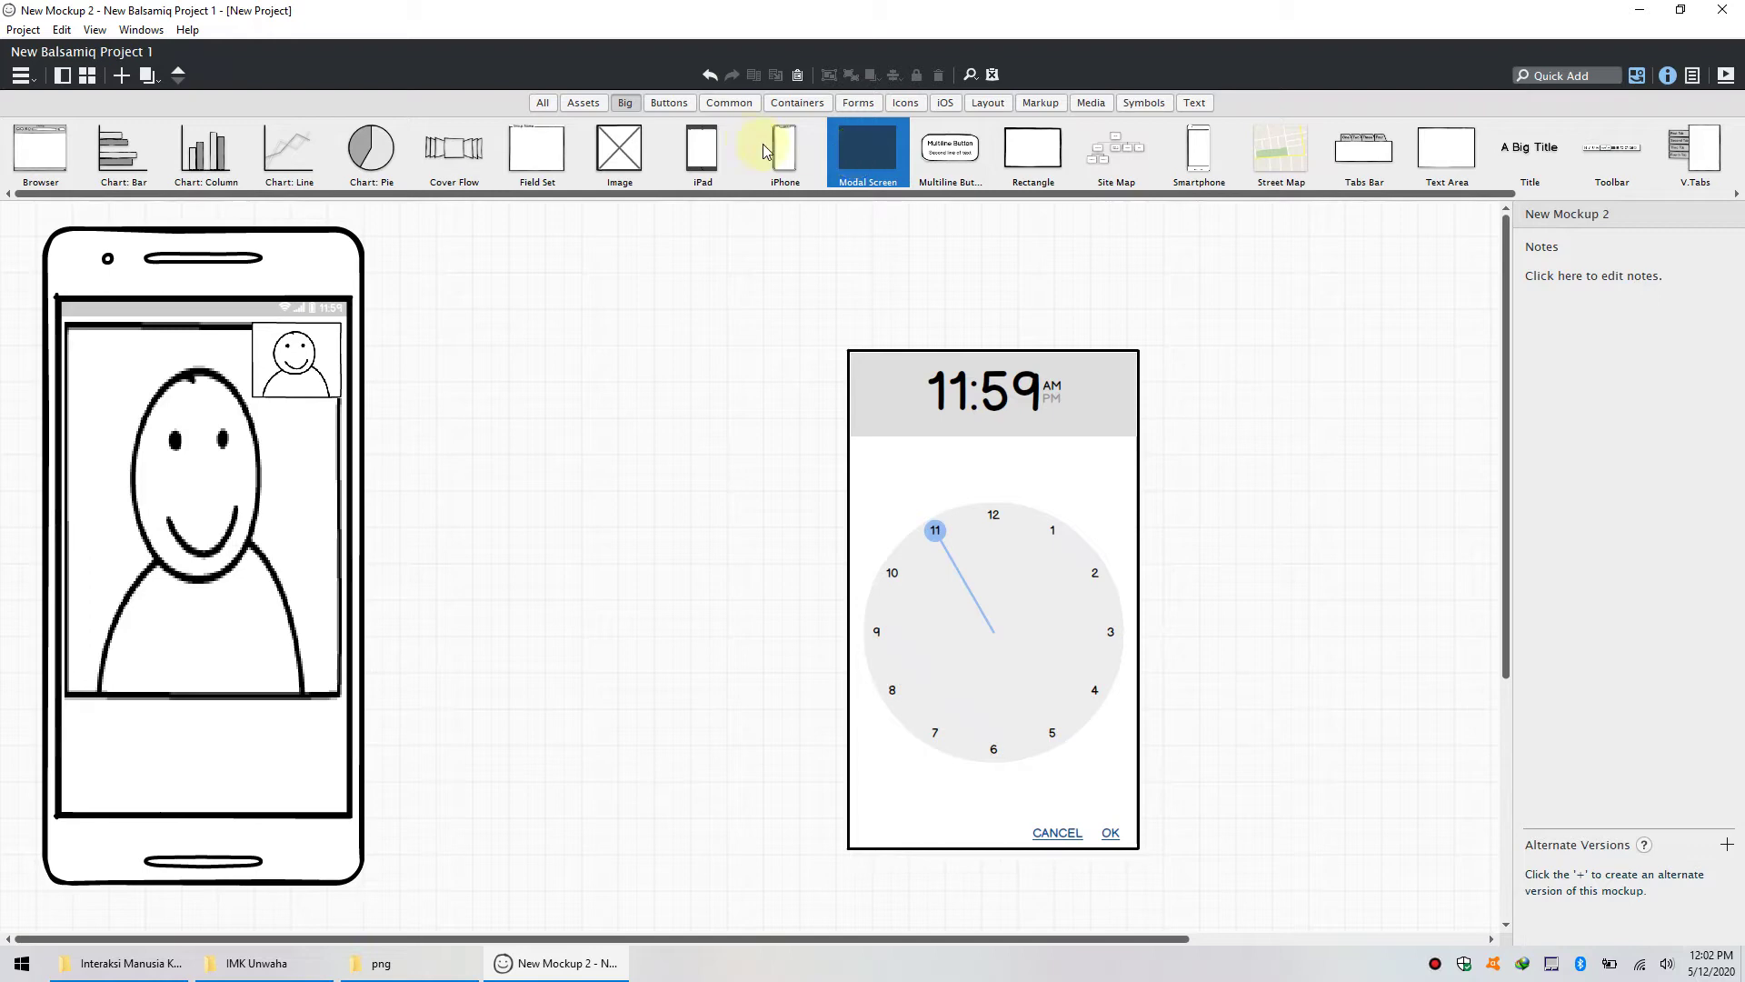
- Move the smartphone frame out from under the webcams to the empty area beside the time picker
drag(293, 296, 692, 304)
click(288, 284)
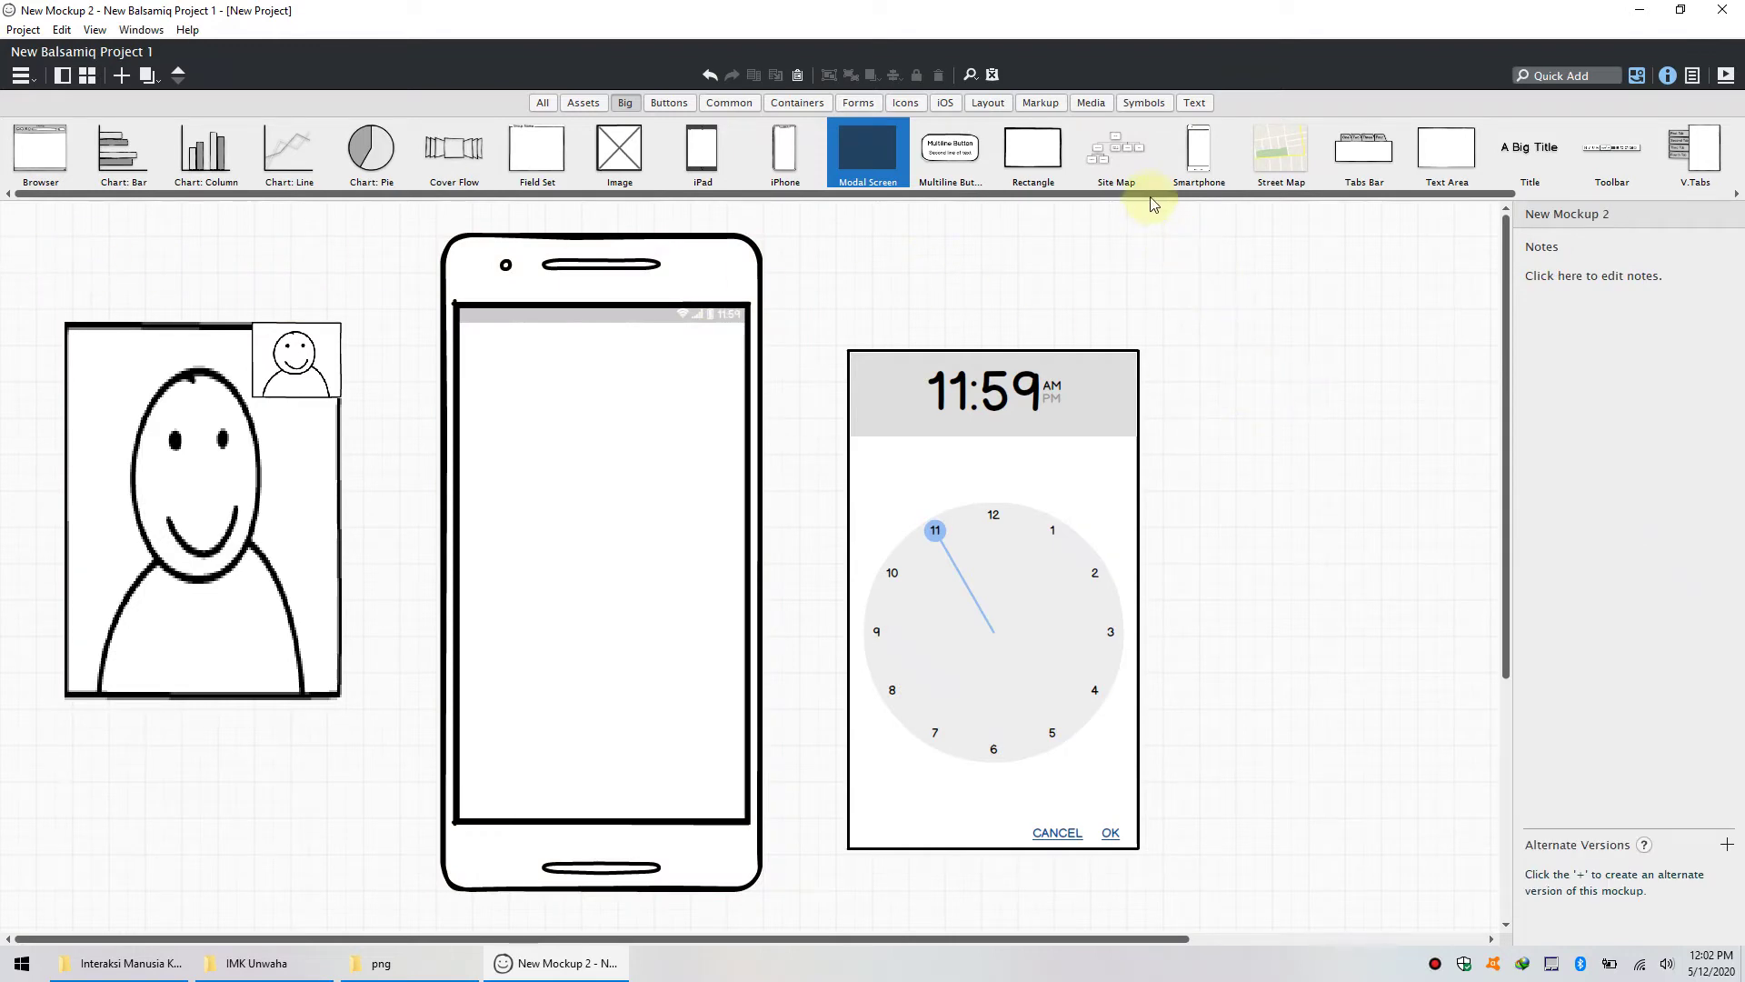
- Look through the remaining Big components and pick out Rectangle
drag(1151, 195, 1449, 194)
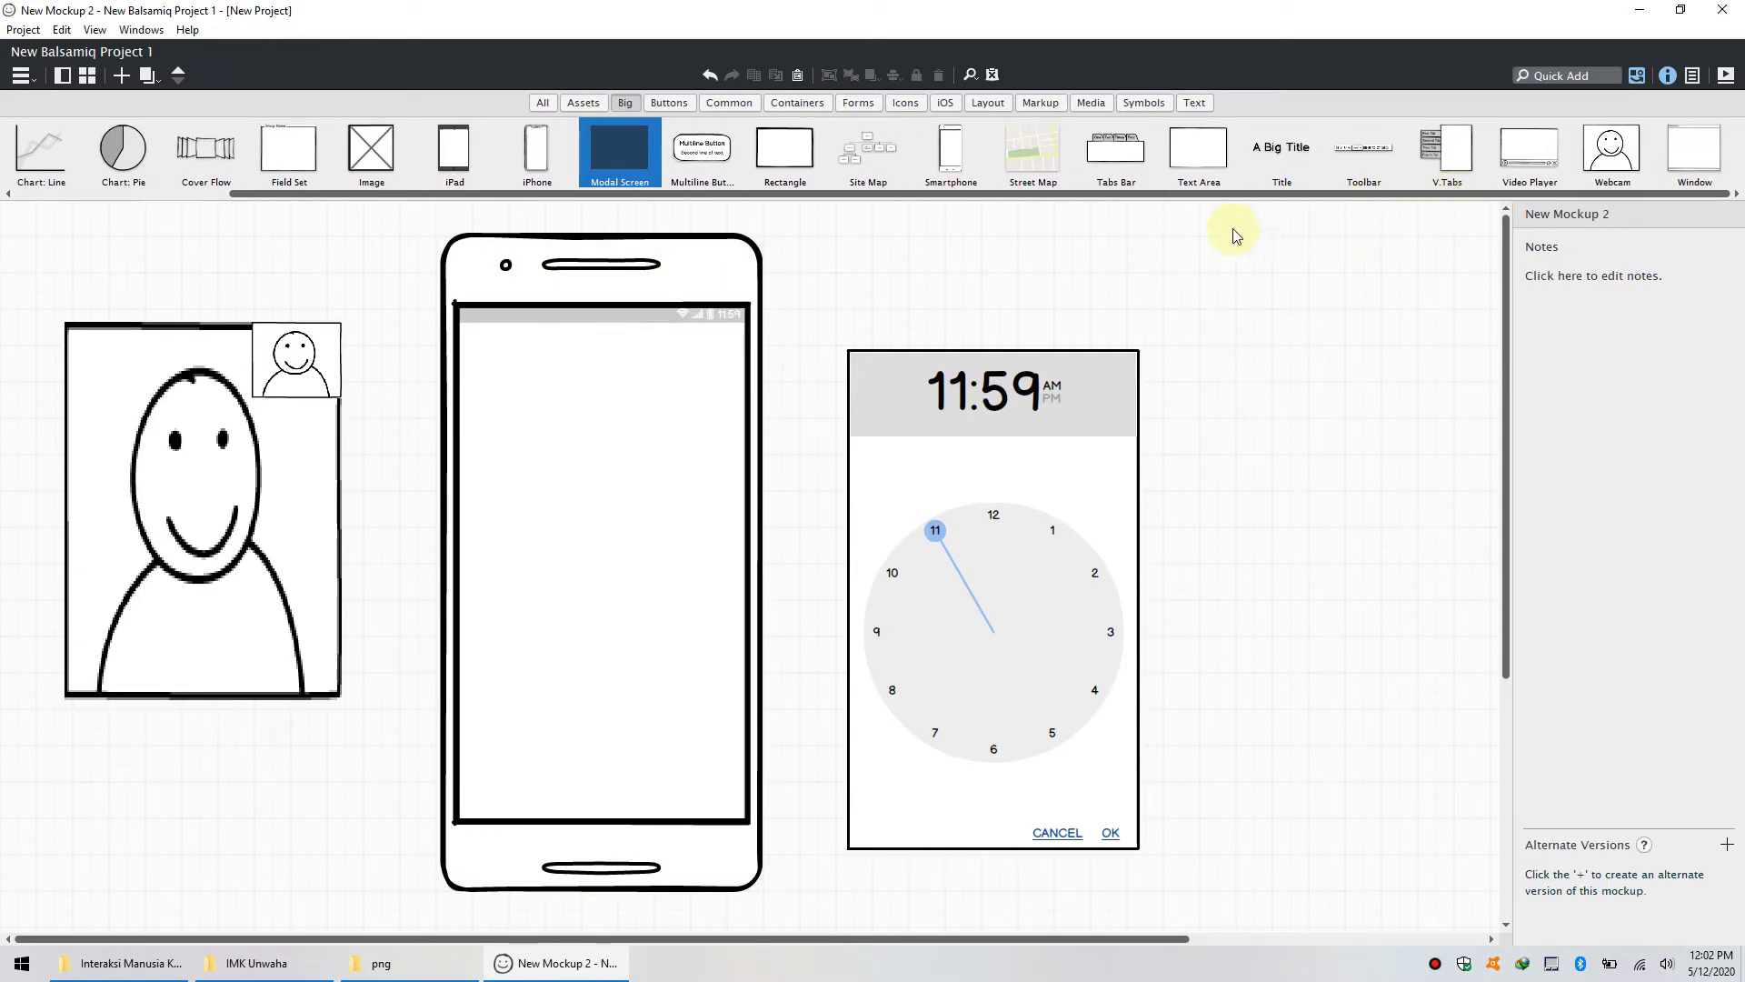
click(803, 173)
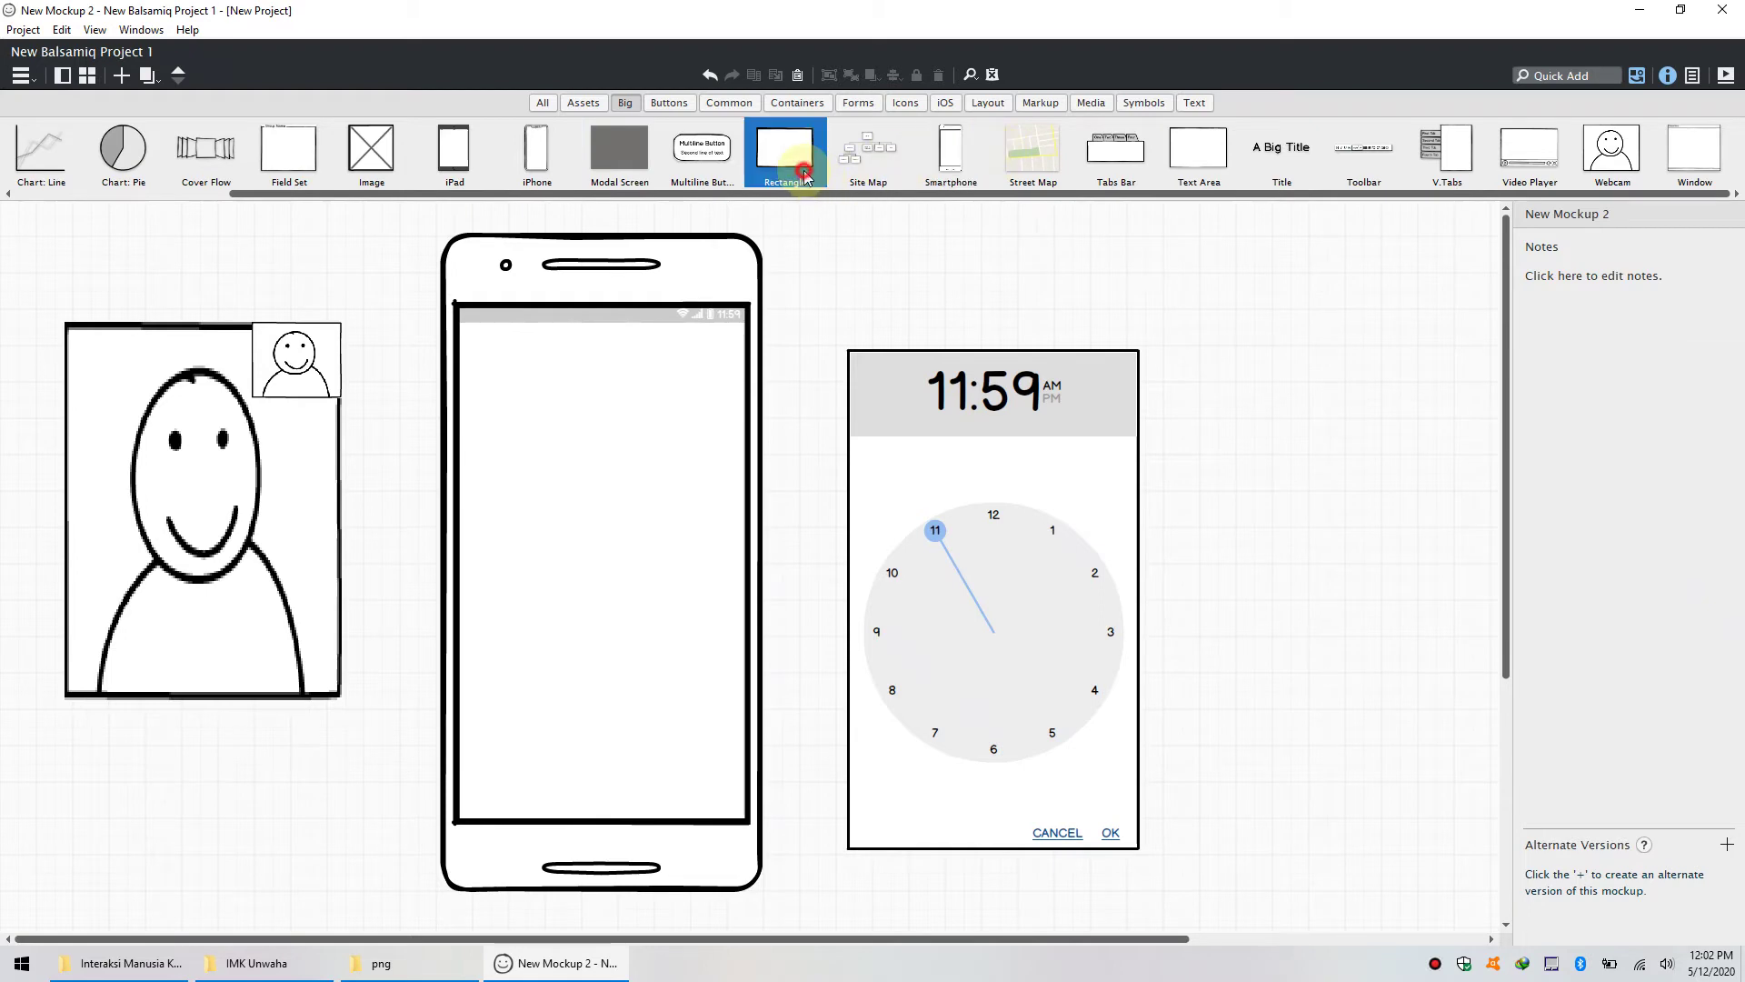